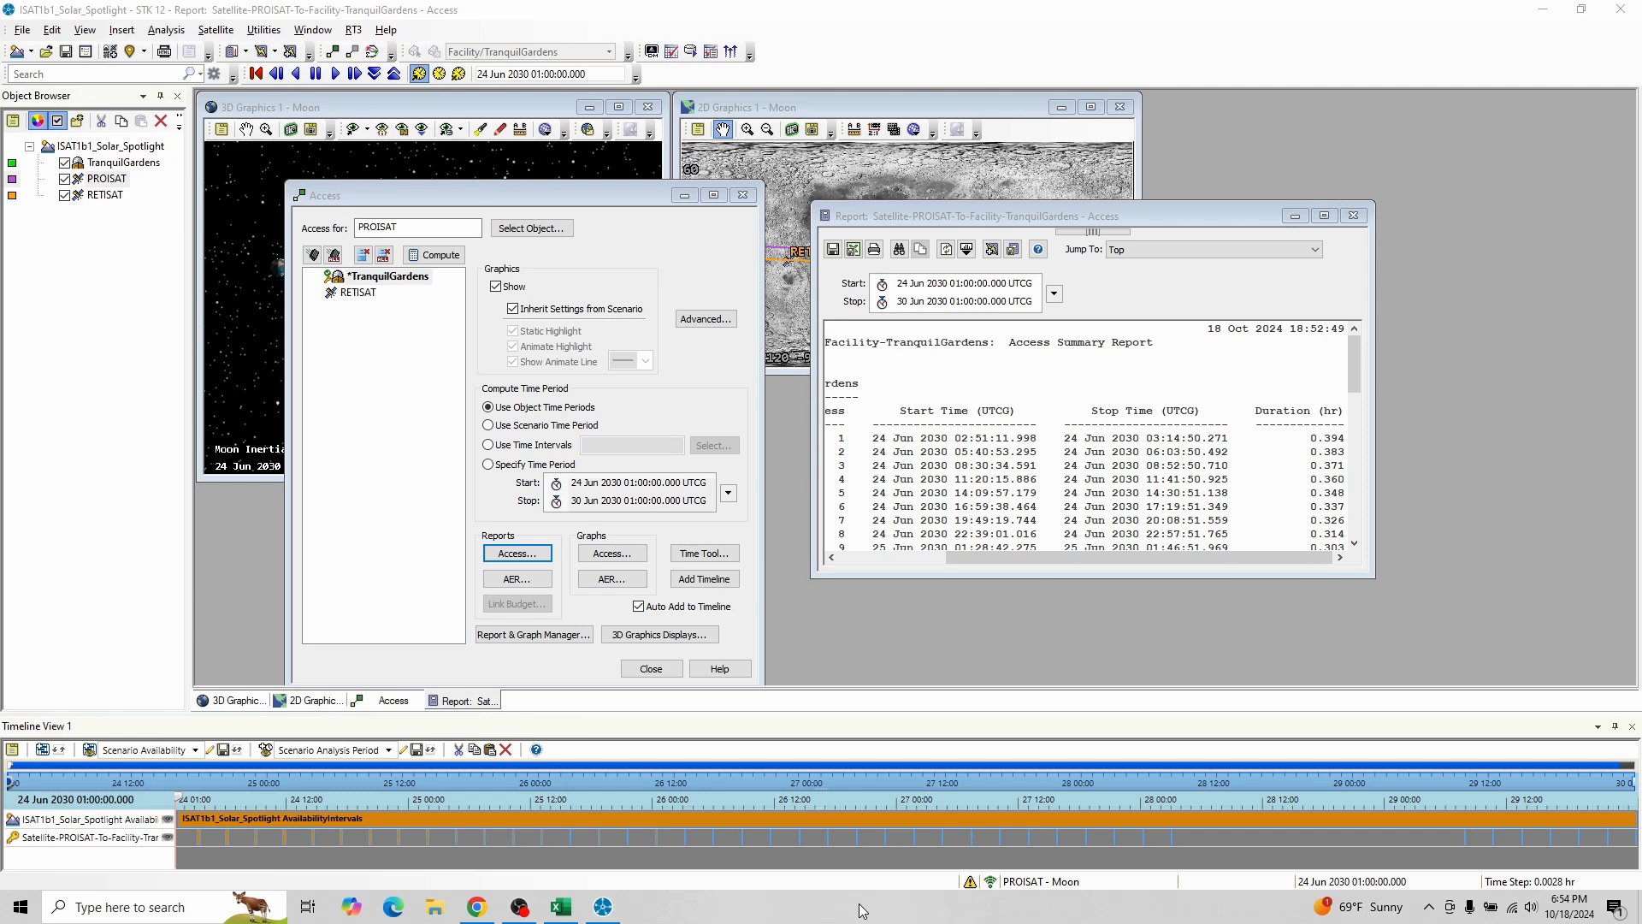
# Step: Move the access report window and the Access window apart so the Moon map between them is uncovered
pyautogui.click(863, 779)
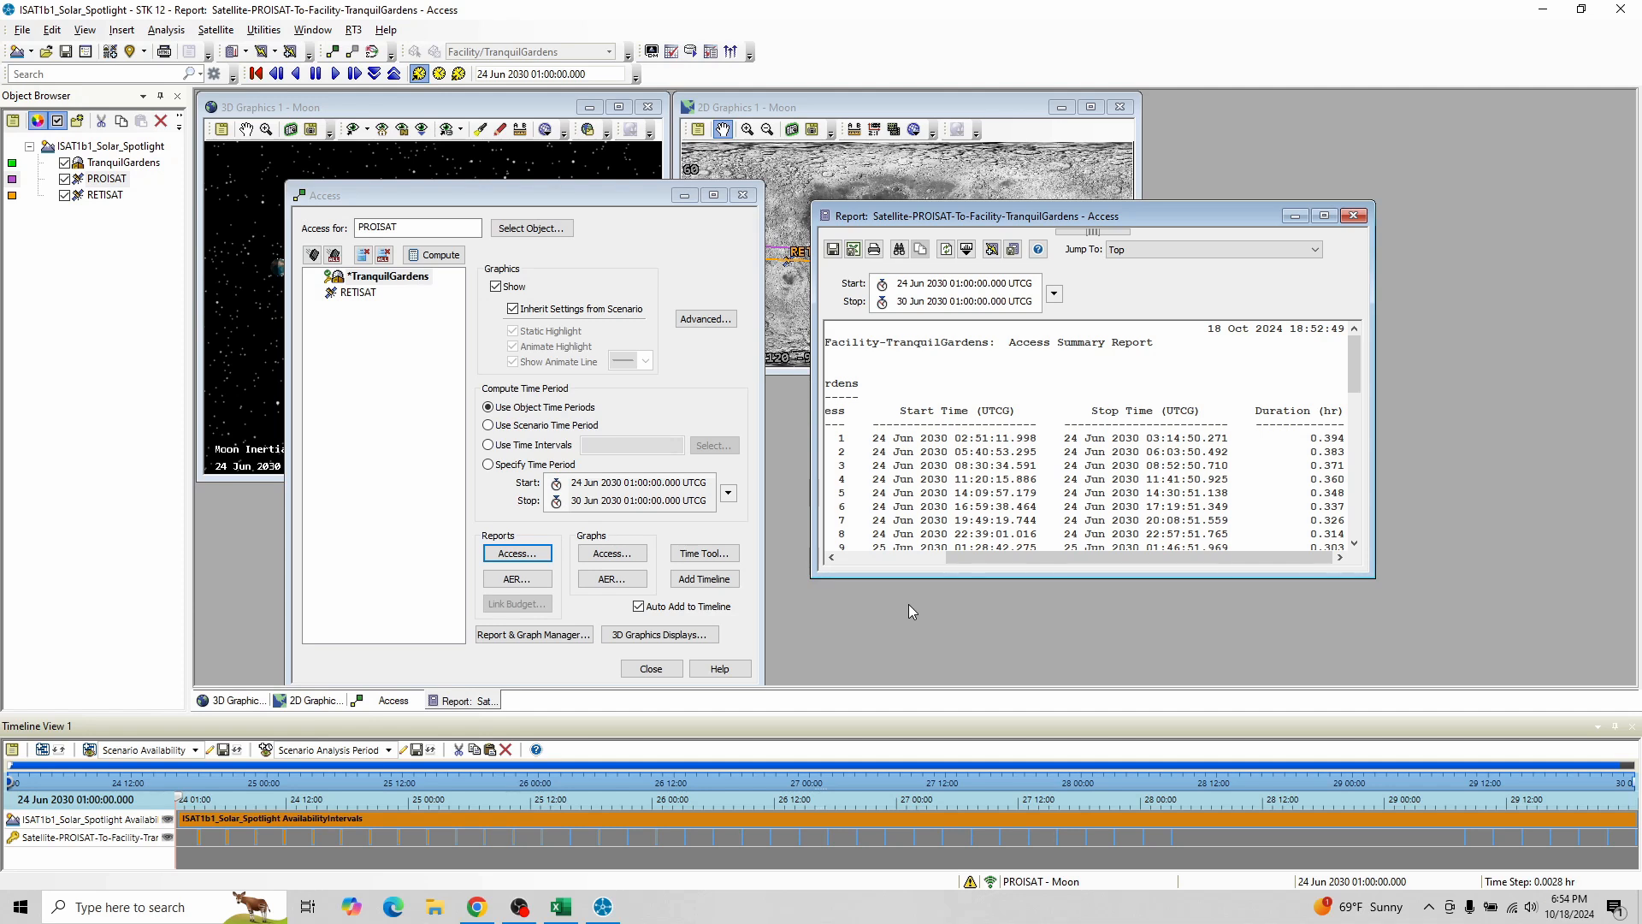
pyautogui.moveTo(1071, 218); pyautogui.dragTo(1229, 316)
pyautogui.moveTo(599, 194)
pyautogui.mouseDown()
pyautogui.moveTo(665, 344)
pyautogui.moveTo(743, 413)
pyautogui.moveTo(717, 290)
pyautogui.moveTo(604, 180)
pyautogui.mouseUp()
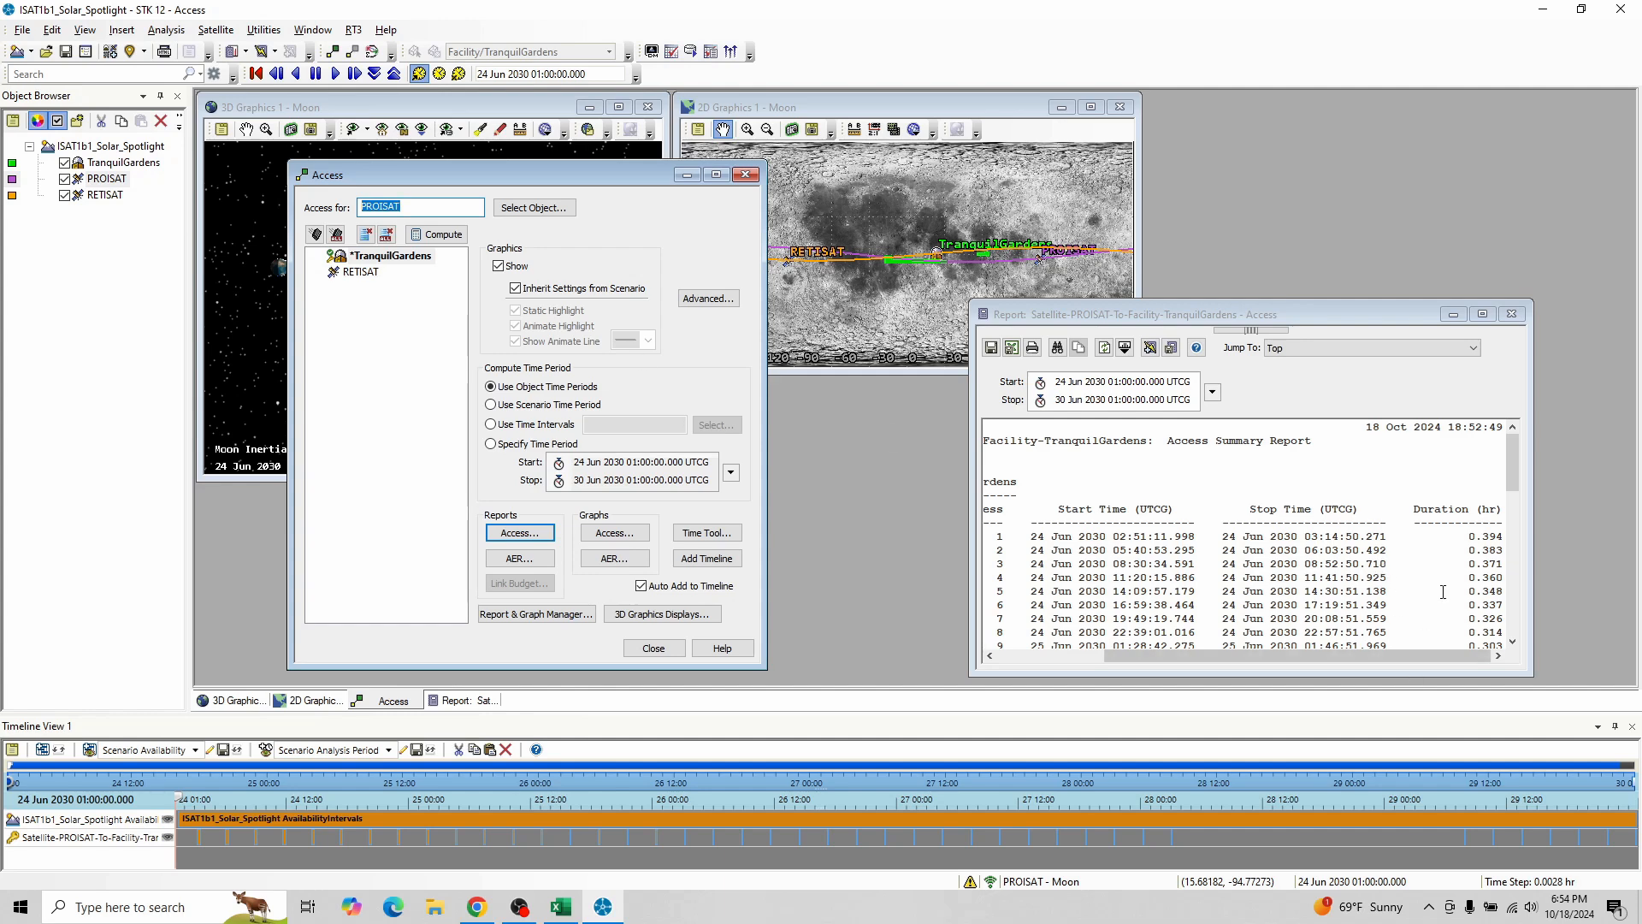
# Step: Examine the PROISAT-to-TranquilGardens access report, covering the start times, stop times, durations and the summary statistics after the last access
pyautogui.scroll(-15, 1442, 592)
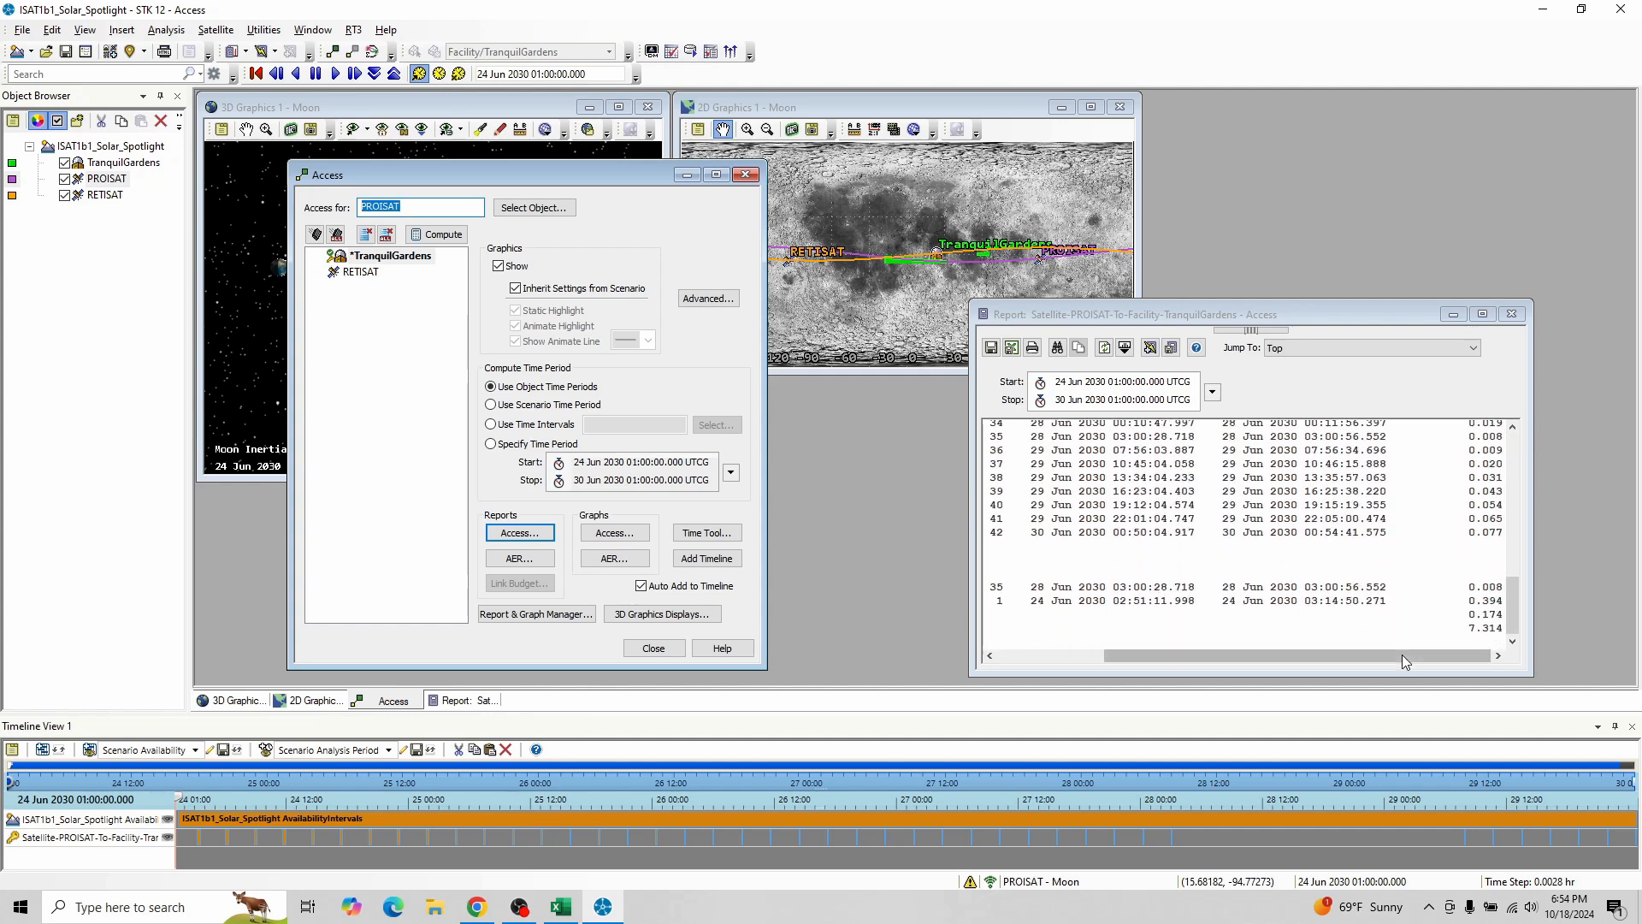
pyautogui.moveTo(1403, 655); pyautogui.dragTo(1464, 660)
pyautogui.scroll(4, 1246, 562)
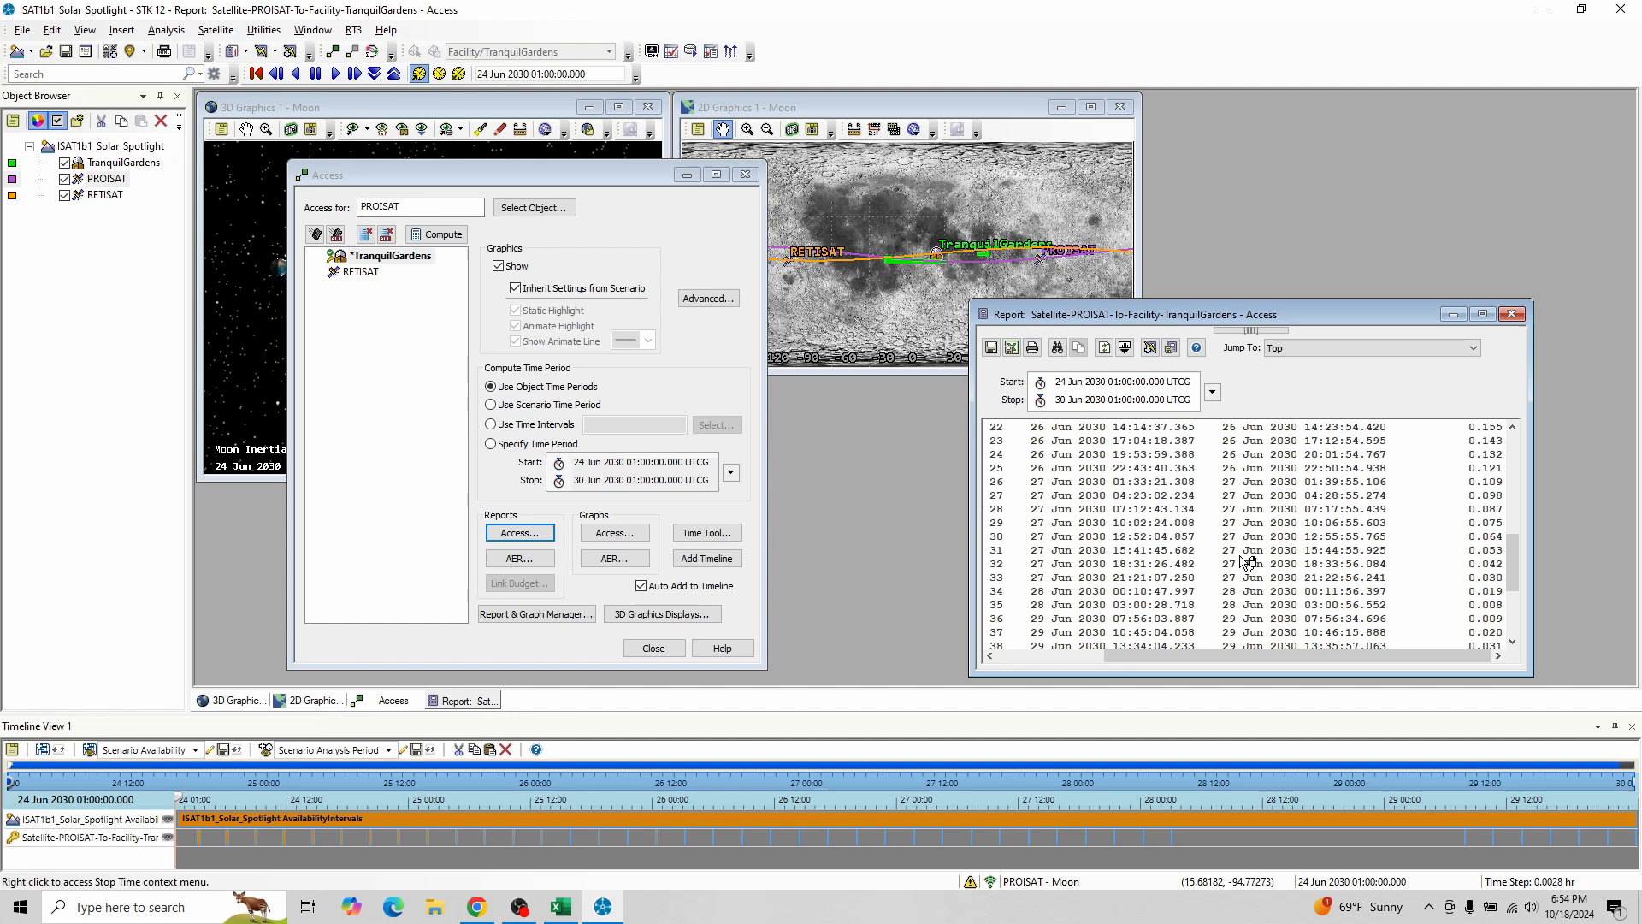
pyautogui.scroll(10, 1246, 562)
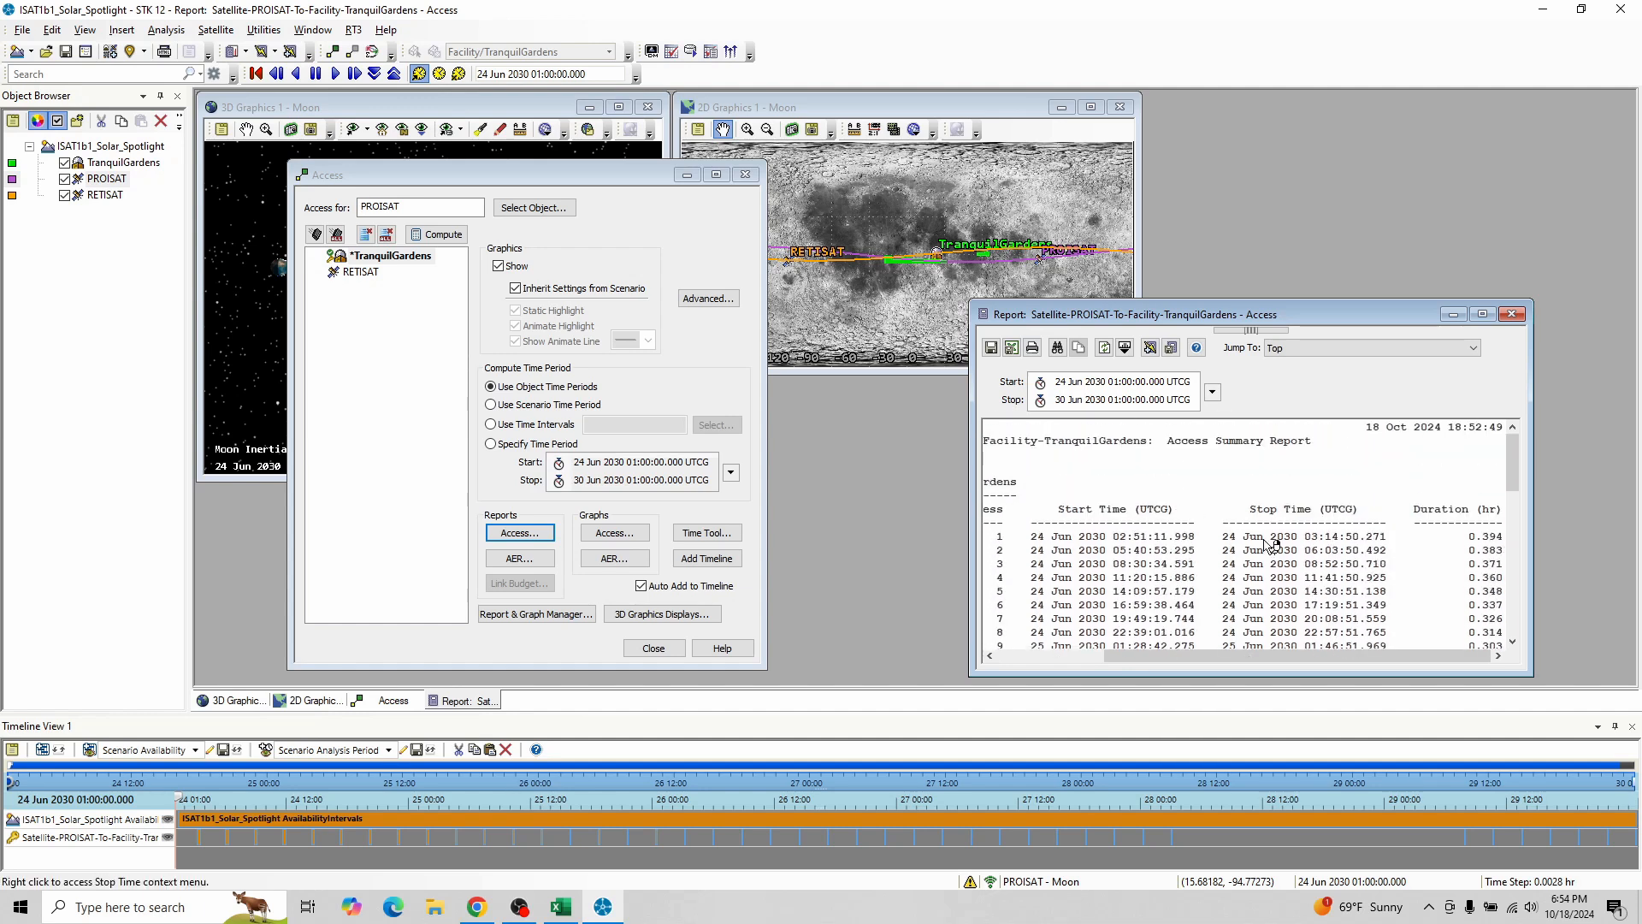
pyautogui.scroll(-7, 1332, 544)
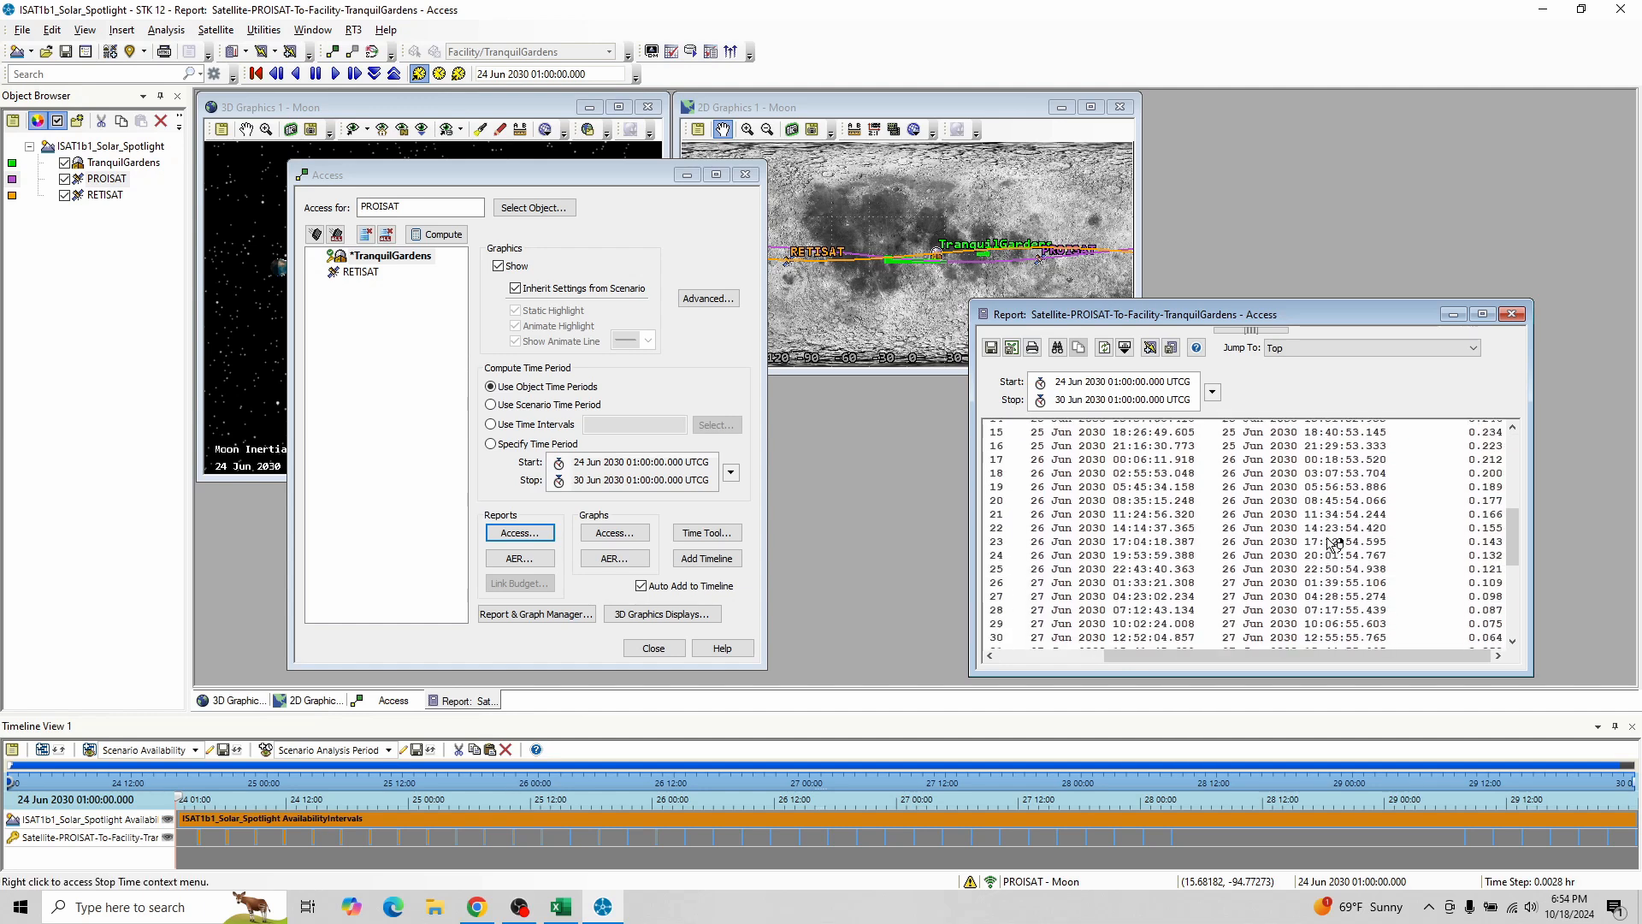
pyautogui.scroll(-6, 1333, 544)
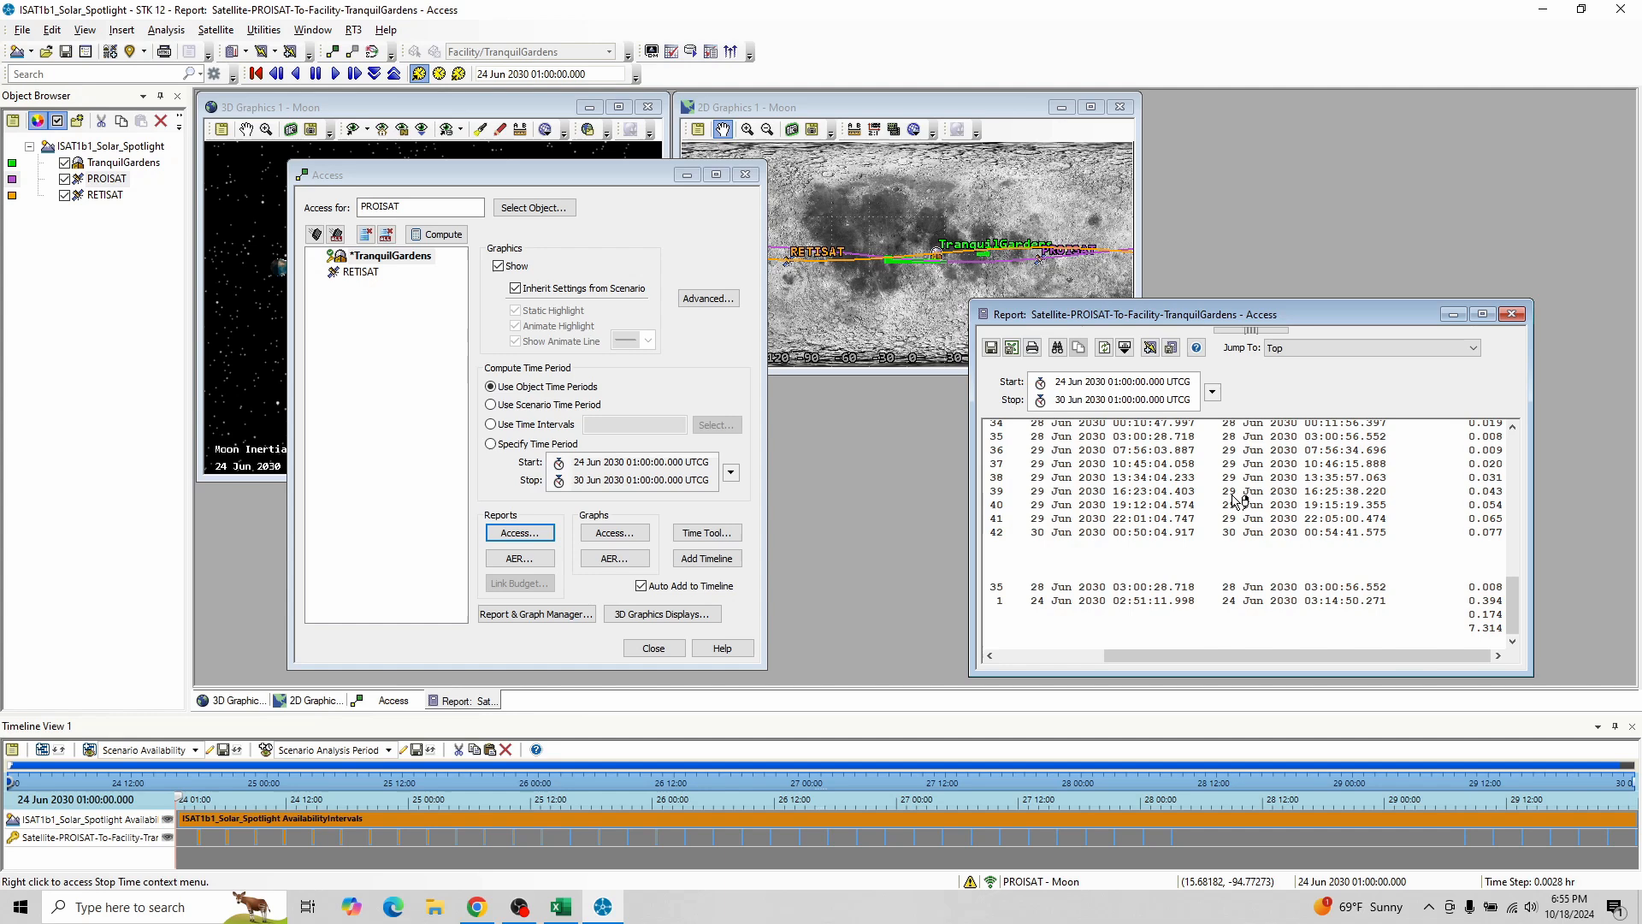
pyautogui.scroll(10, 1247, 514)
pyautogui.scroll(5, 1255, 537)
pyautogui.scroll(-15, 1255, 537)
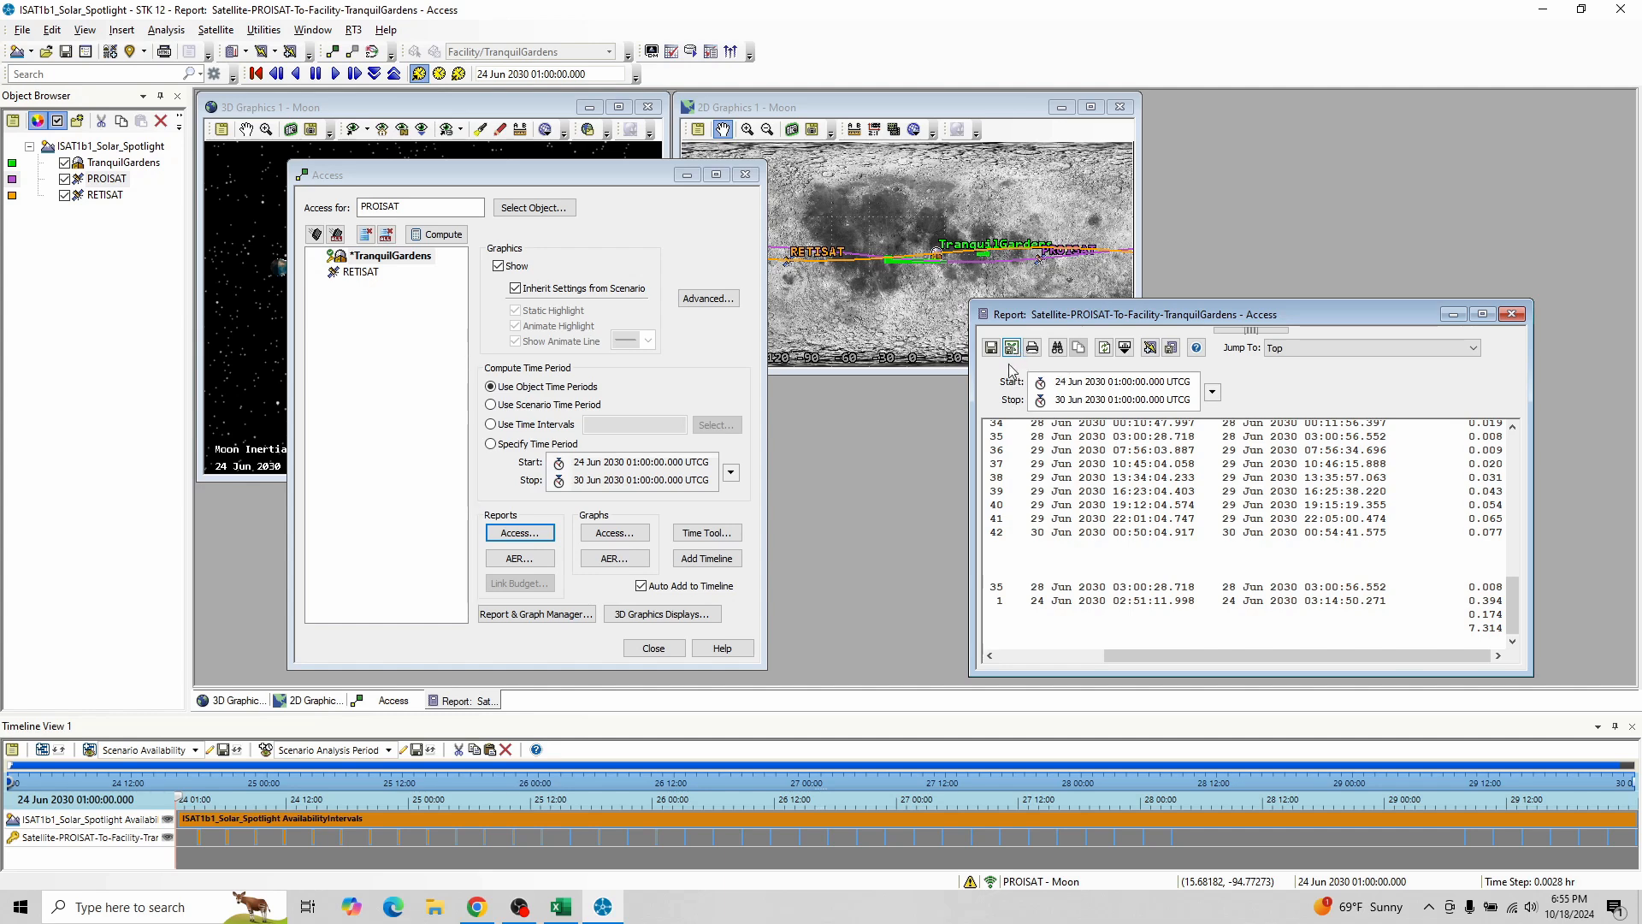
# Step: Save the access report as the CSV file Satellite-PROISAT-To-Facility-TranquilGardens_Access in the Desktop upload folder
pyautogui.moveTo(560, 917)
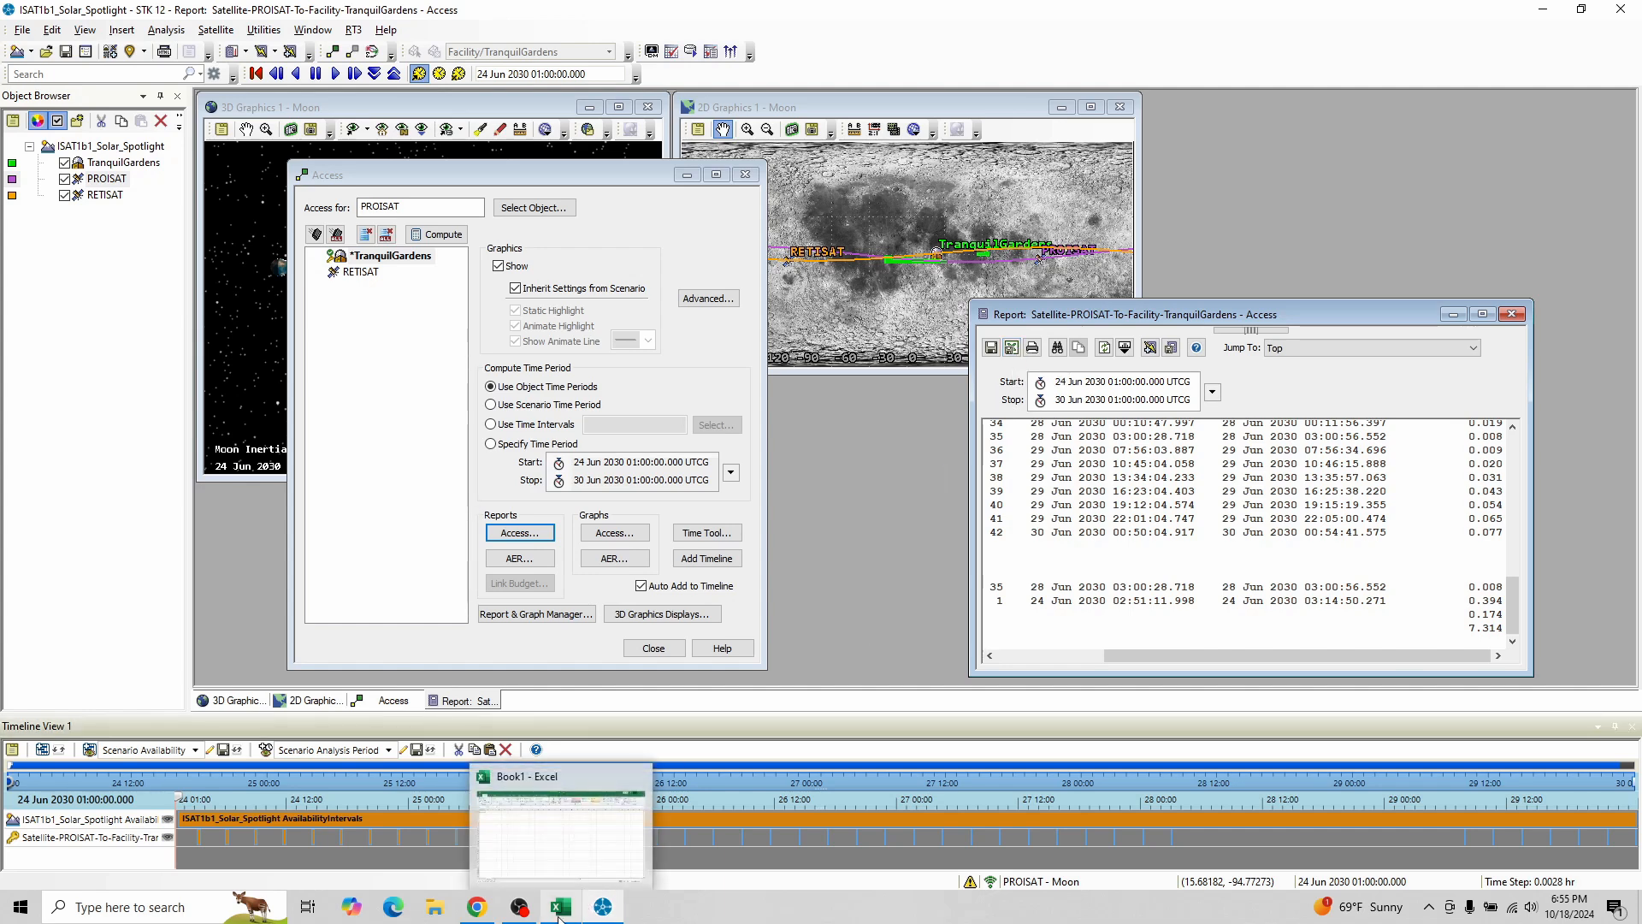
pyautogui.click(1013, 350)
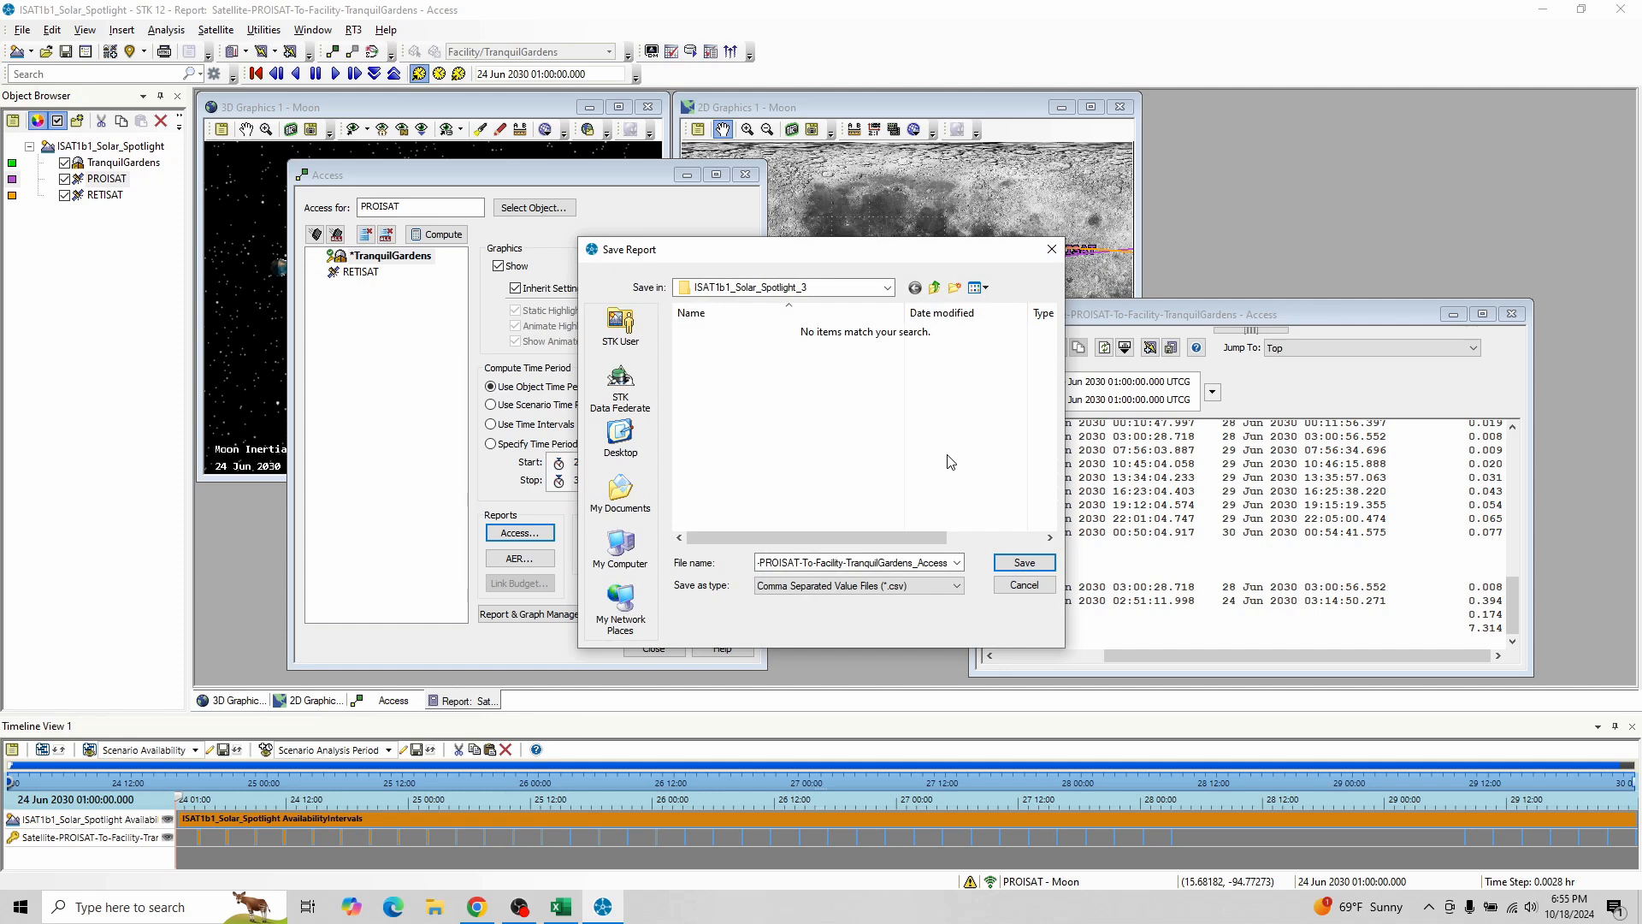
pyautogui.click(619, 437)
pyautogui.click(729, 401)
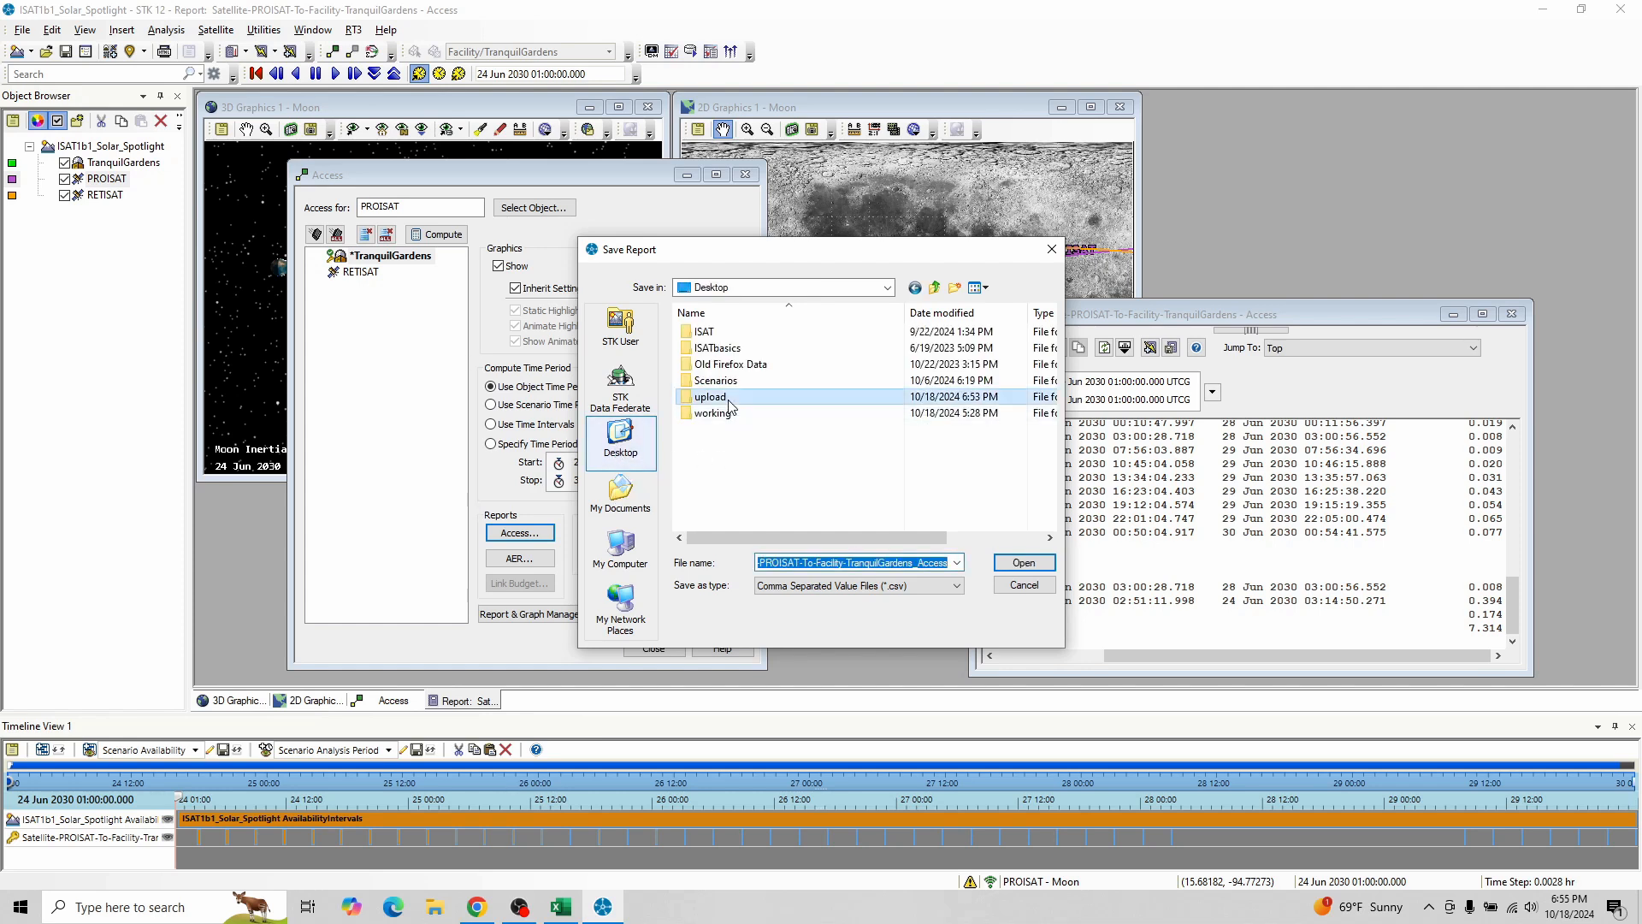
pyautogui.doubleClick(729, 401)
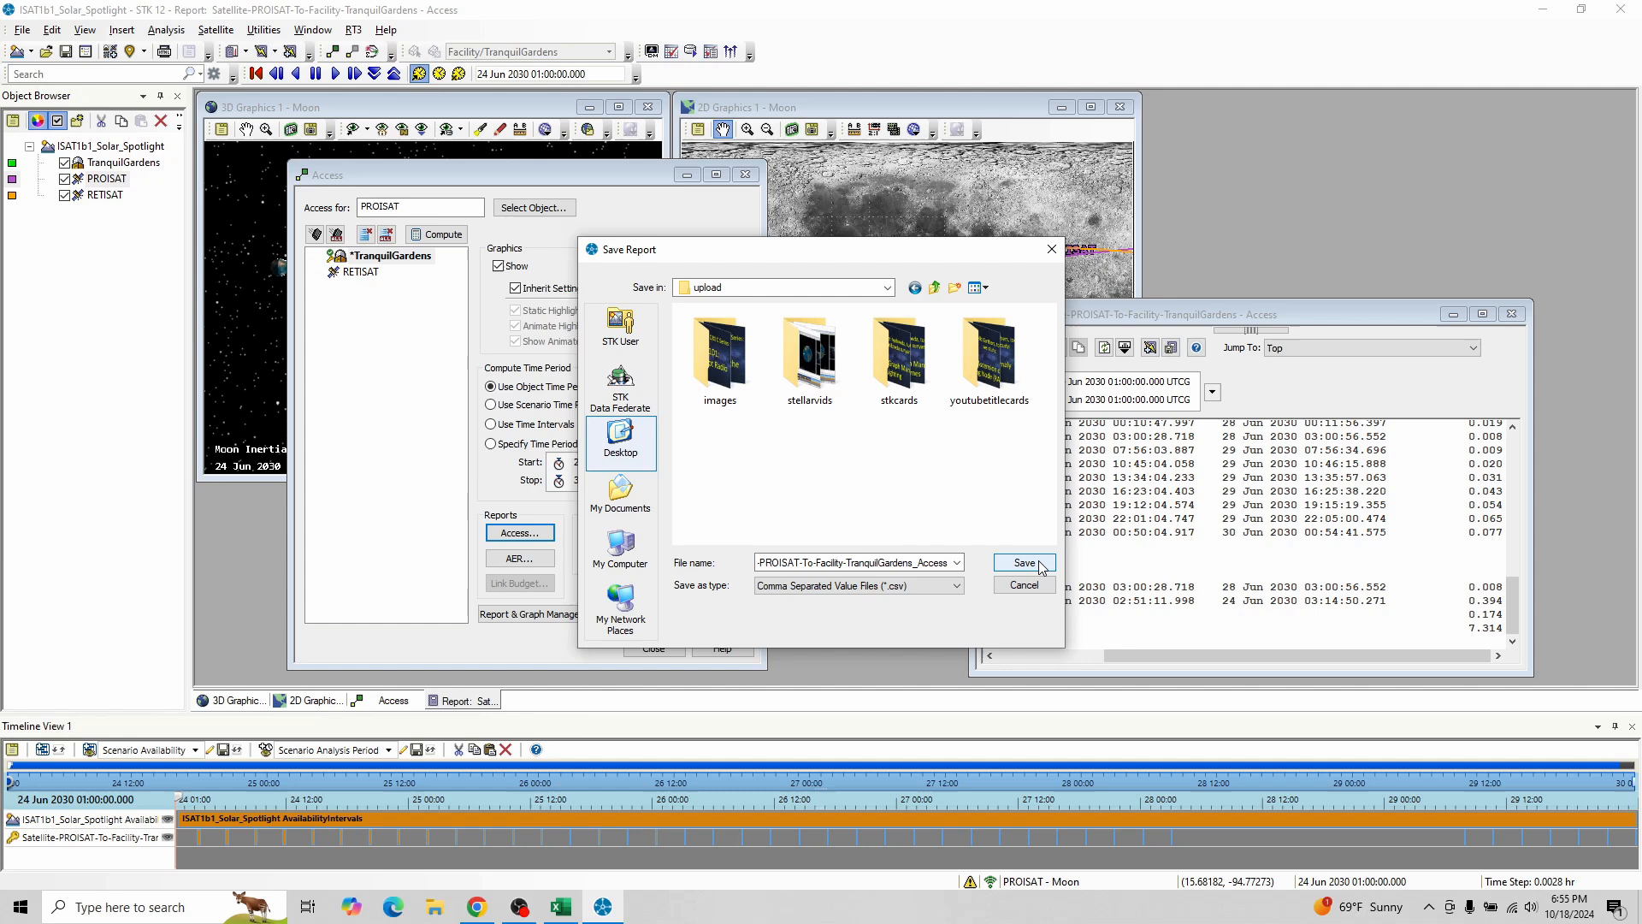
pyautogui.doubleClick(767, 560)
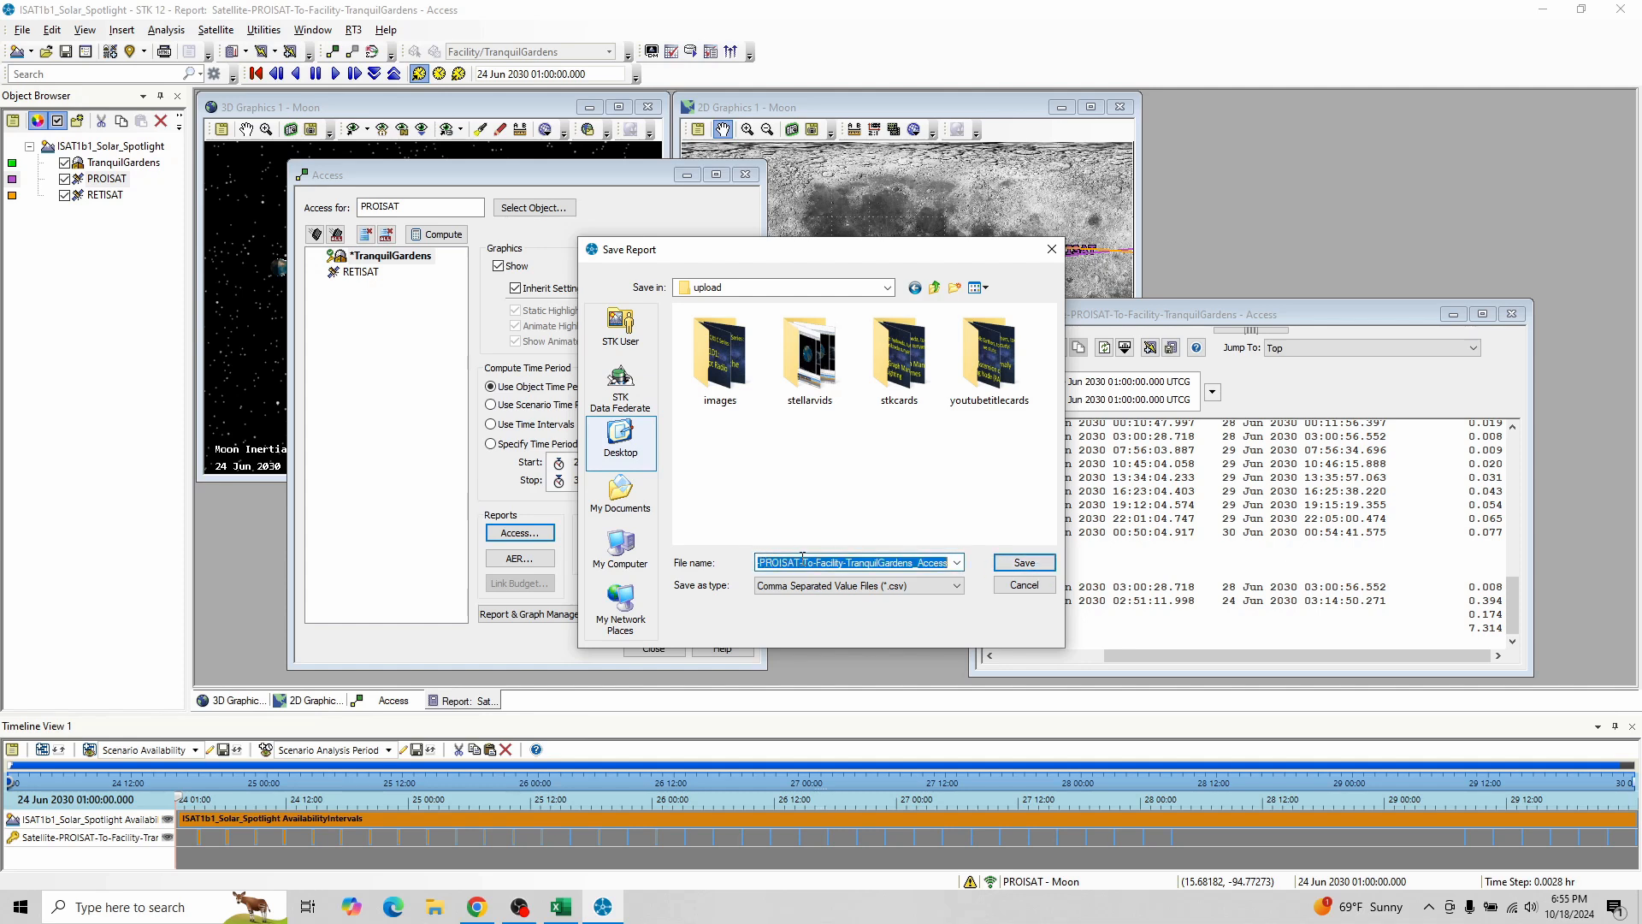
pyautogui.press('Home')
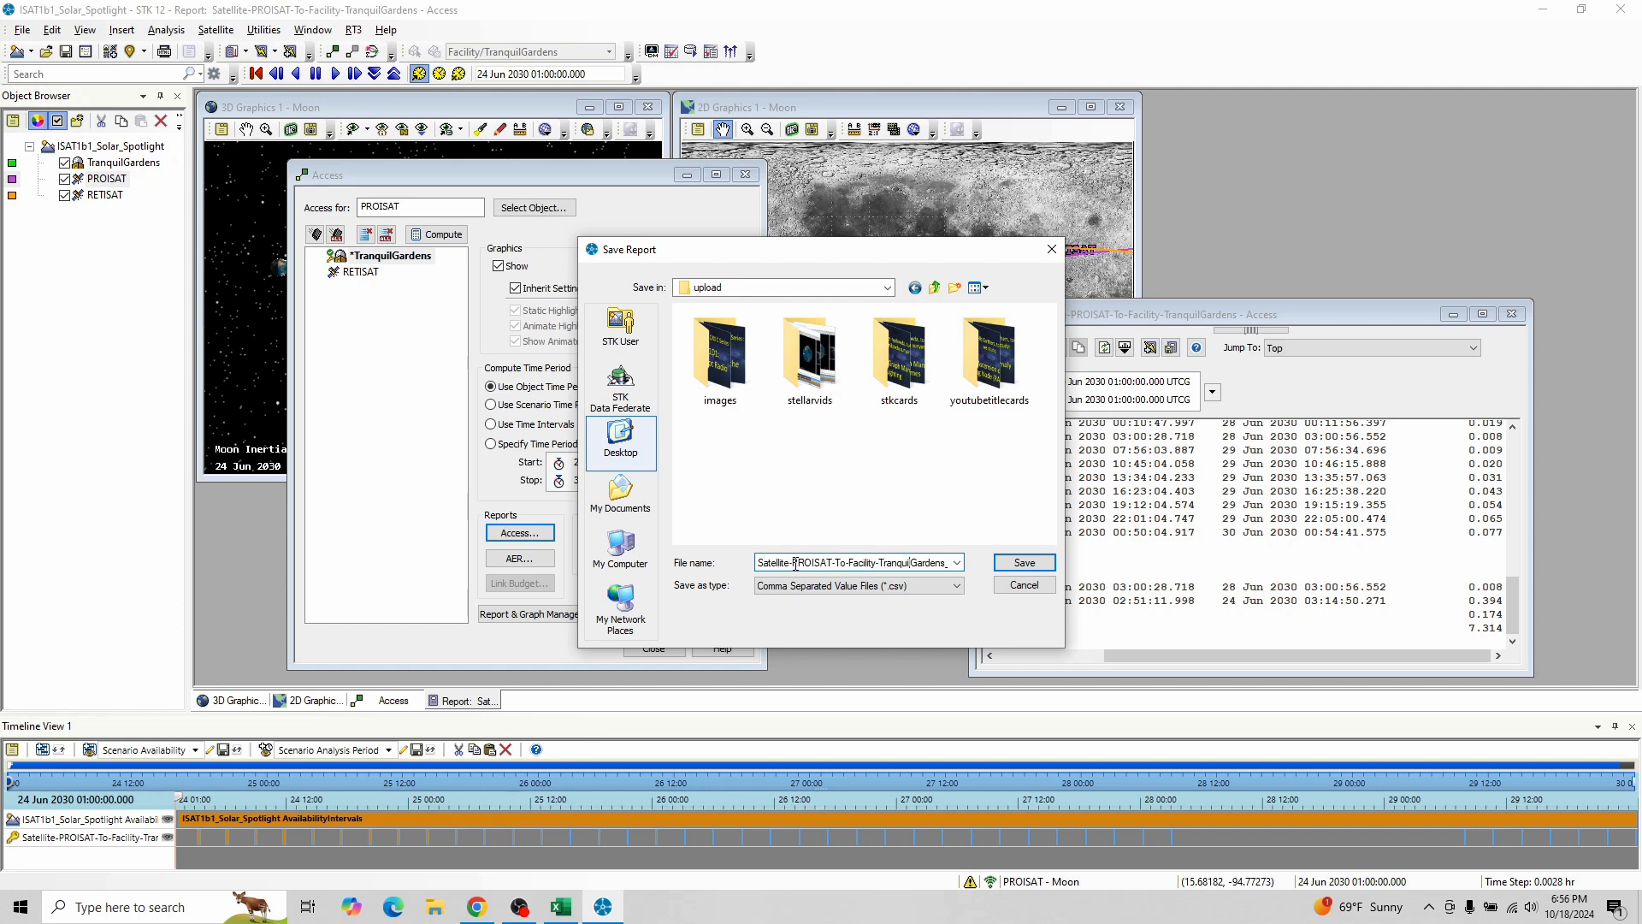
pyautogui.click(1025, 563)
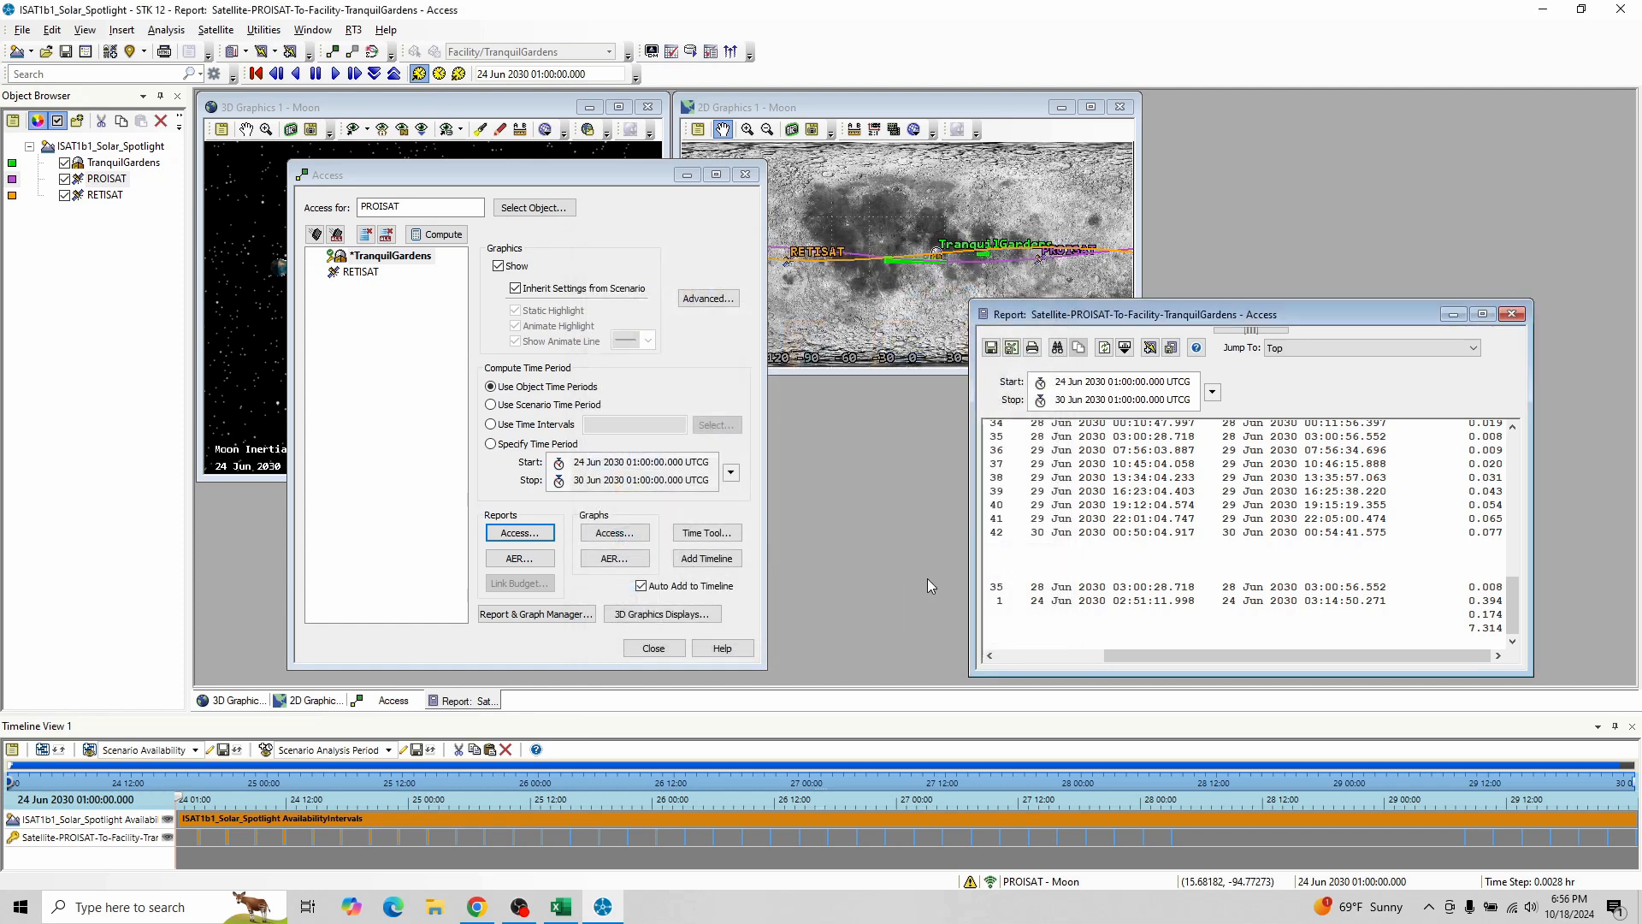
# Step: Minimize STK and switch to the ISAT-Sheet_intro spreadsheet in Google Chrome
pyautogui.click(1543, 10)
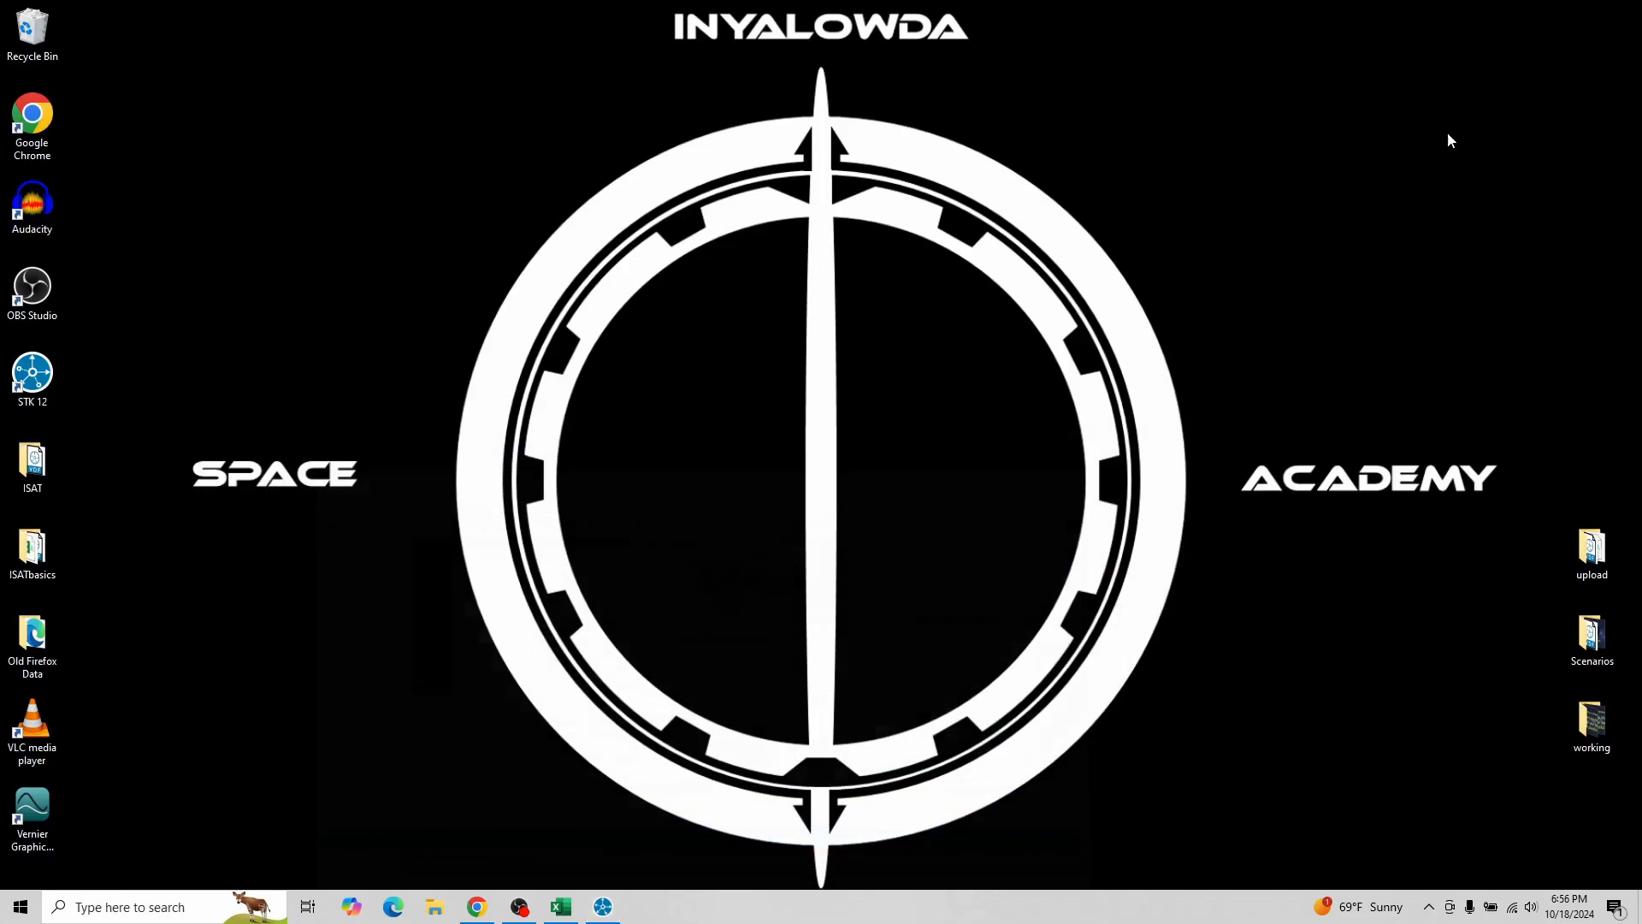
pyautogui.click(479, 906)
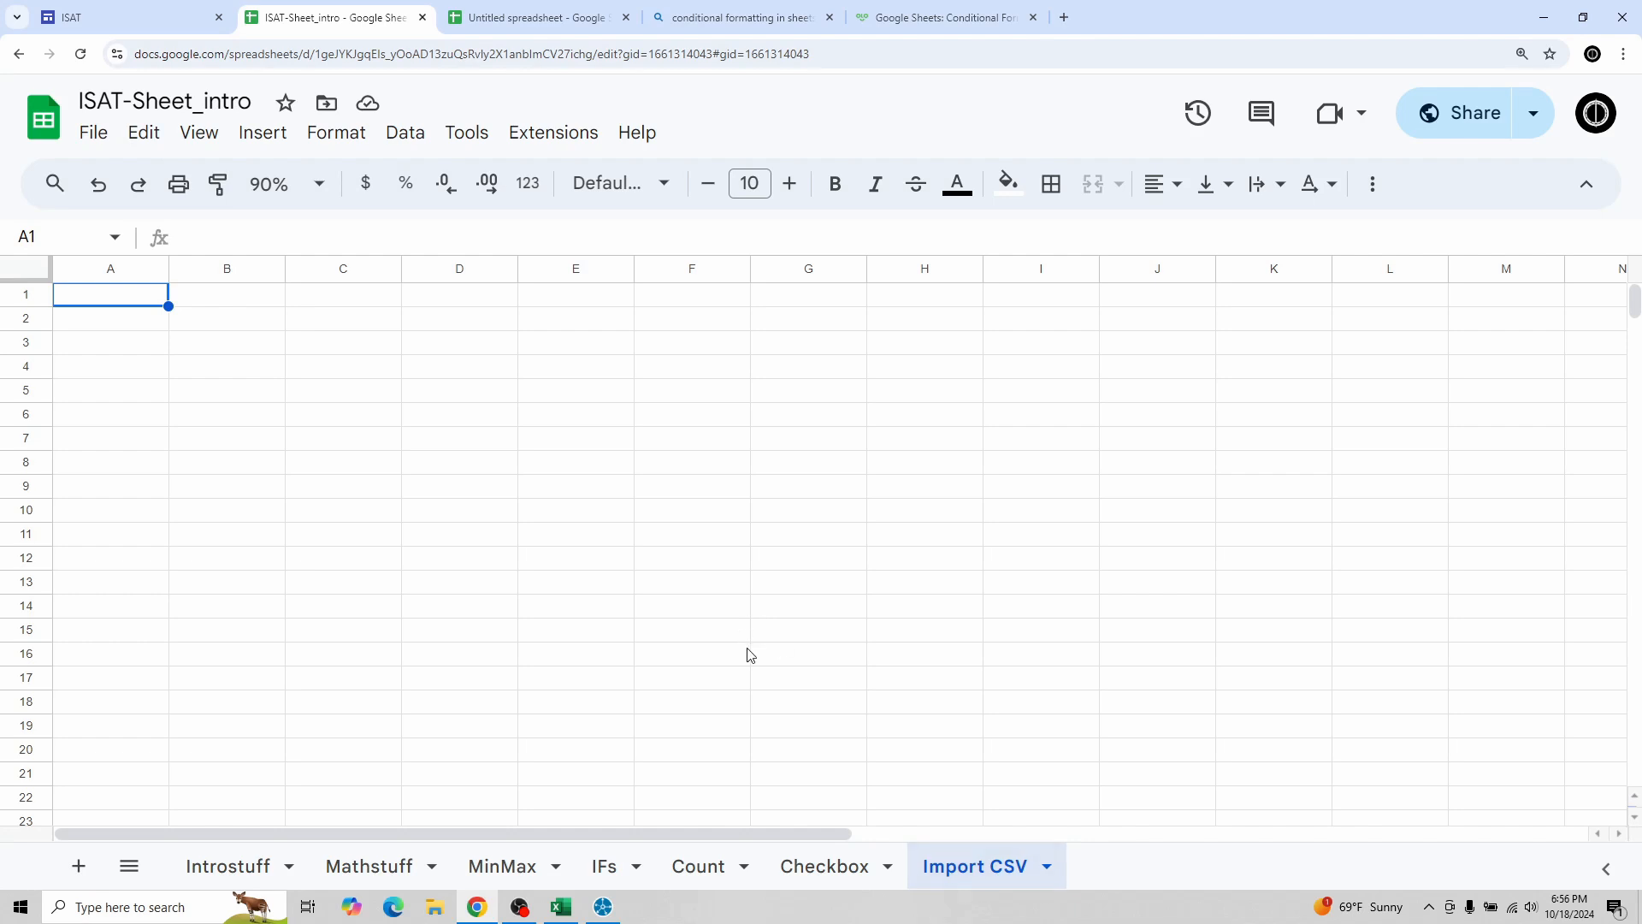
pyautogui.click(408, 133)
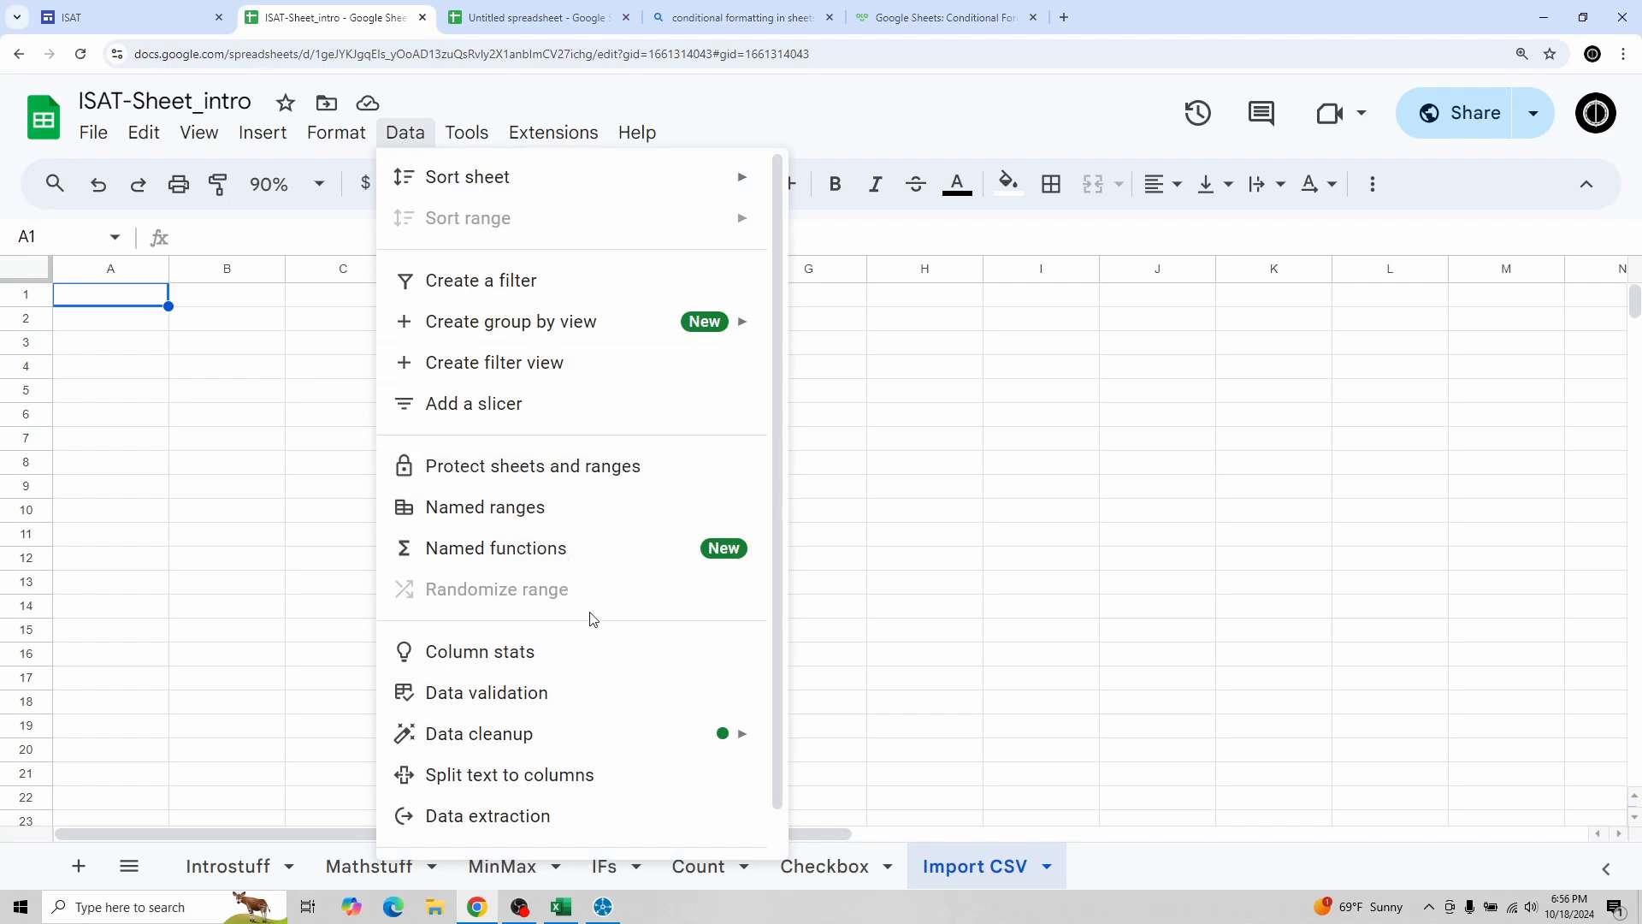
pyautogui.scroll(-1, 592, 619)
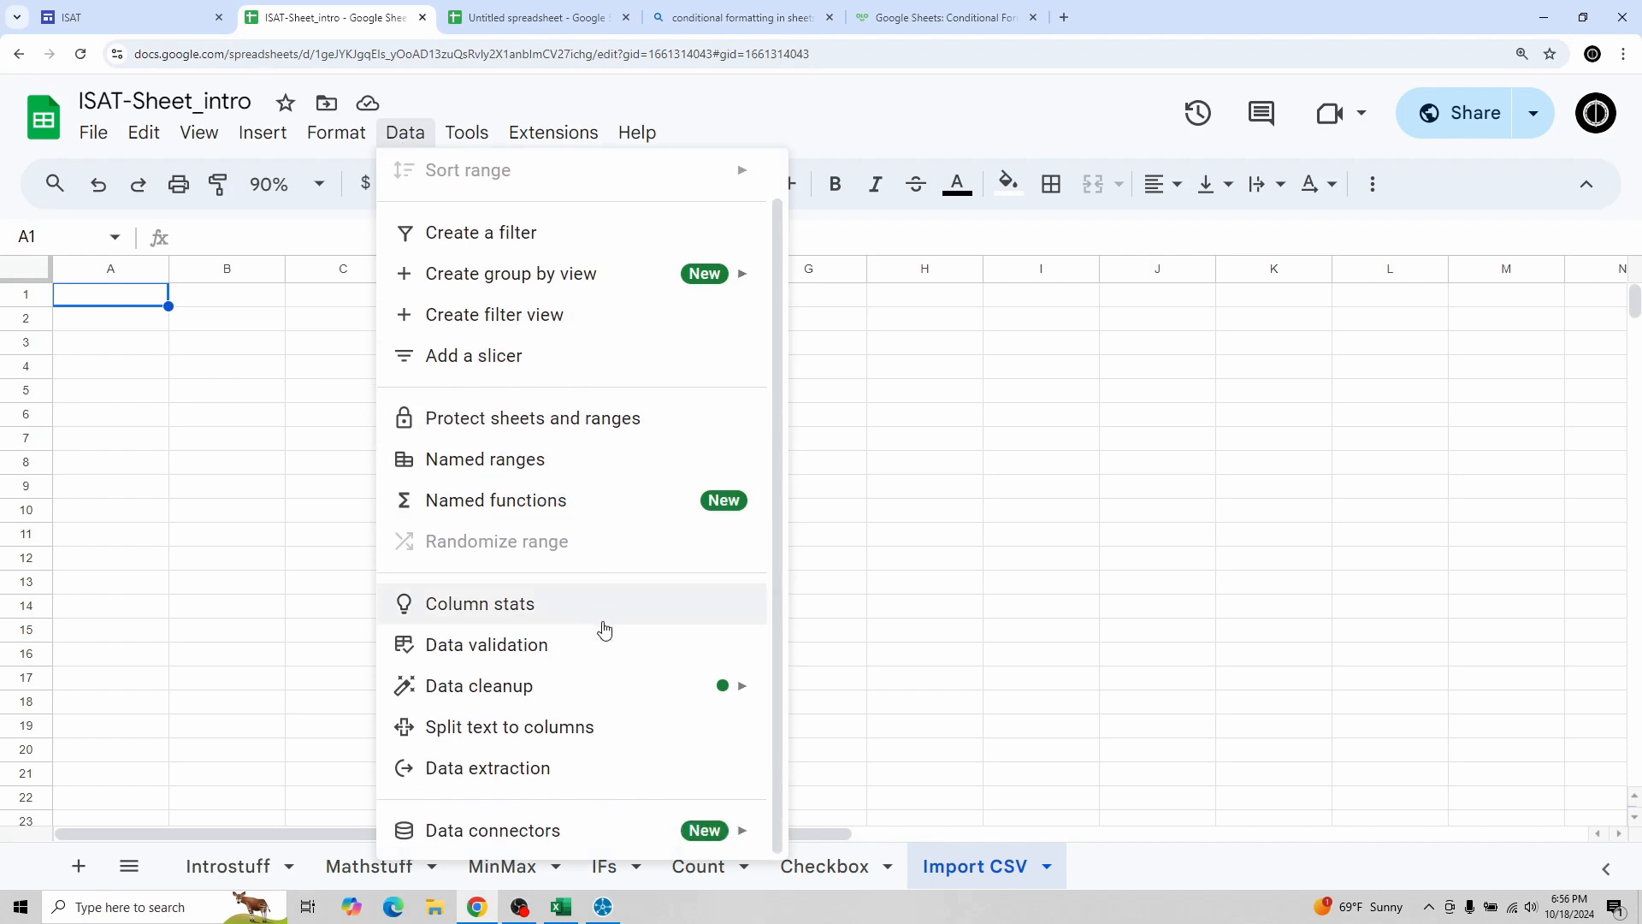
pyautogui.scroll(1, 551, 641)
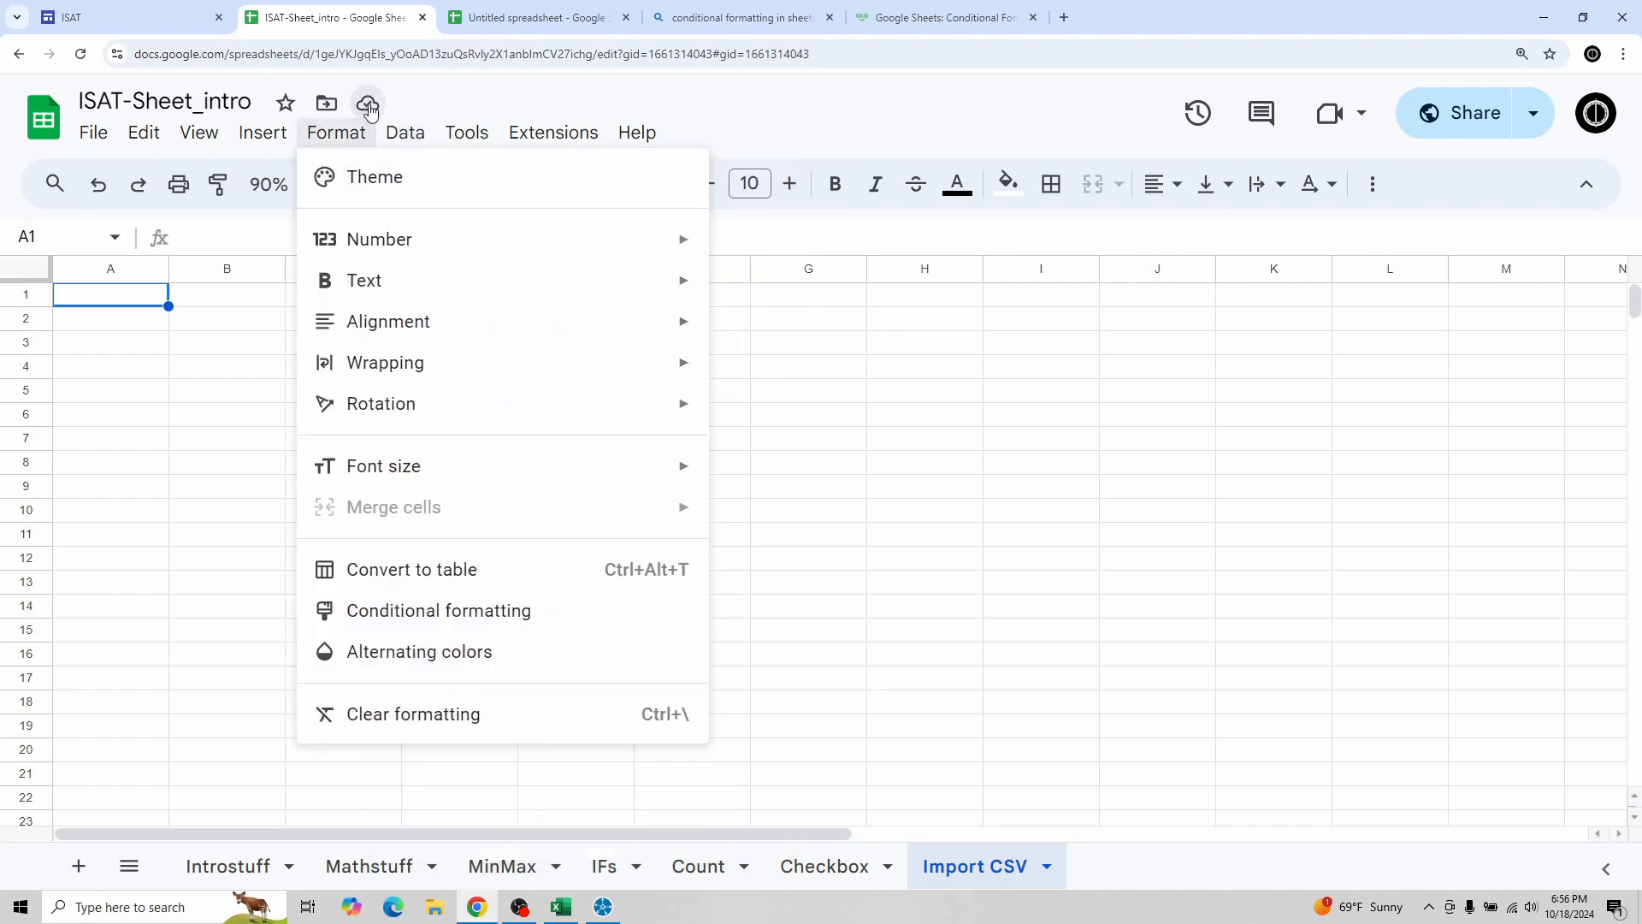
# Step: Start a file import and upload Satellite-PROISAT-To-Facility-TranquilGardens_Access.csv from the Desktop upload folder
pyautogui.moveTo(93, 133)
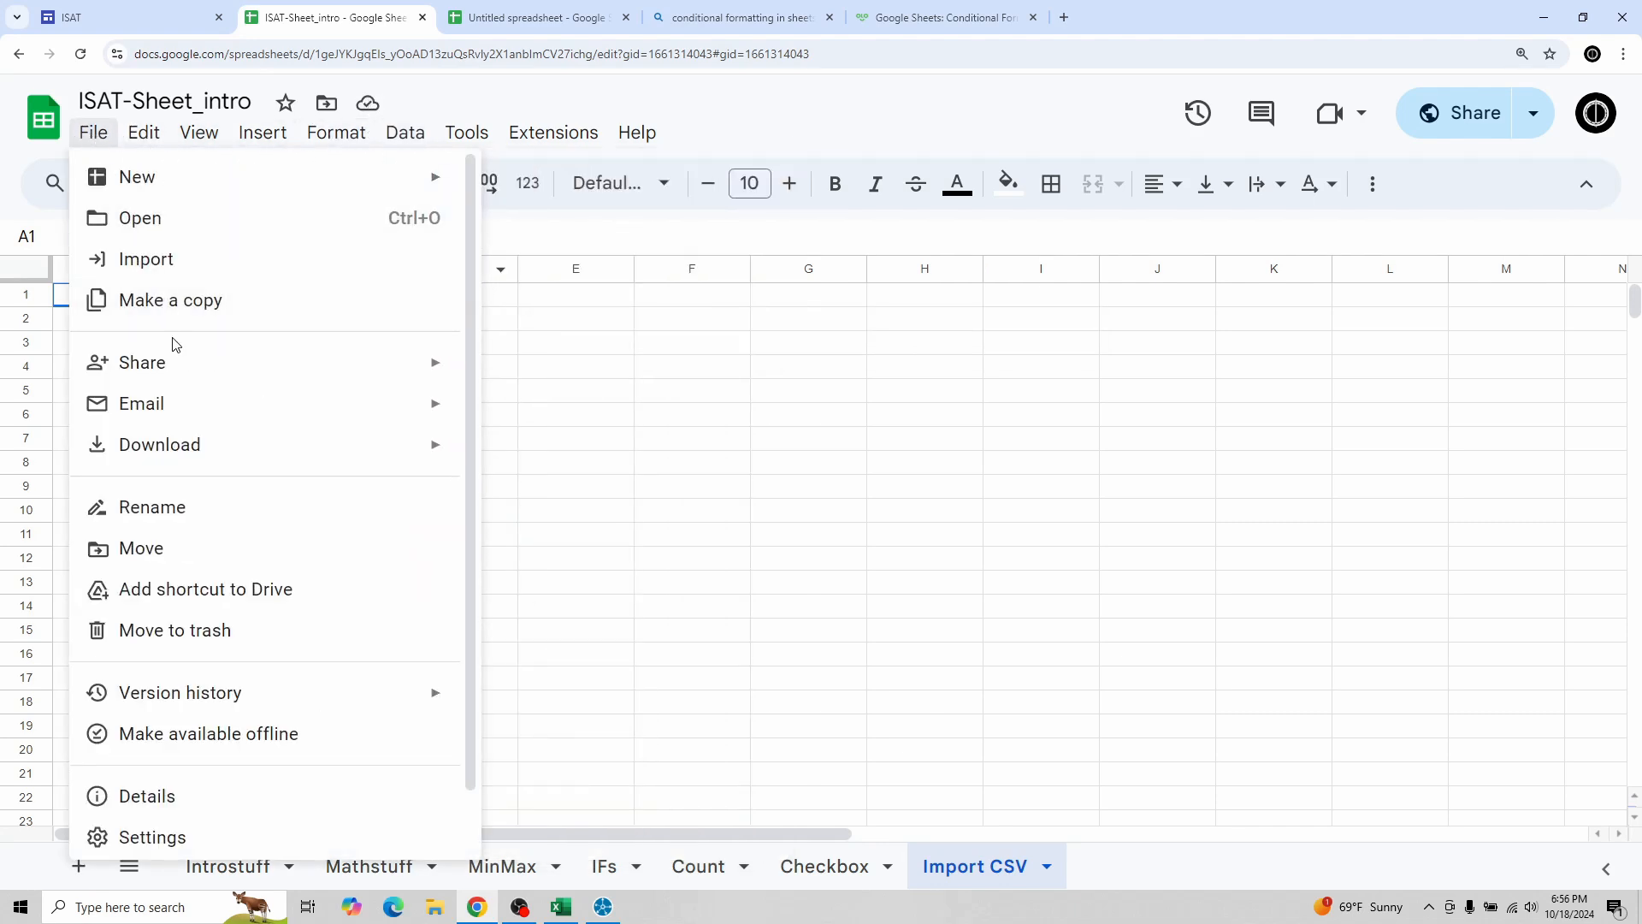
pyautogui.click(147, 259)
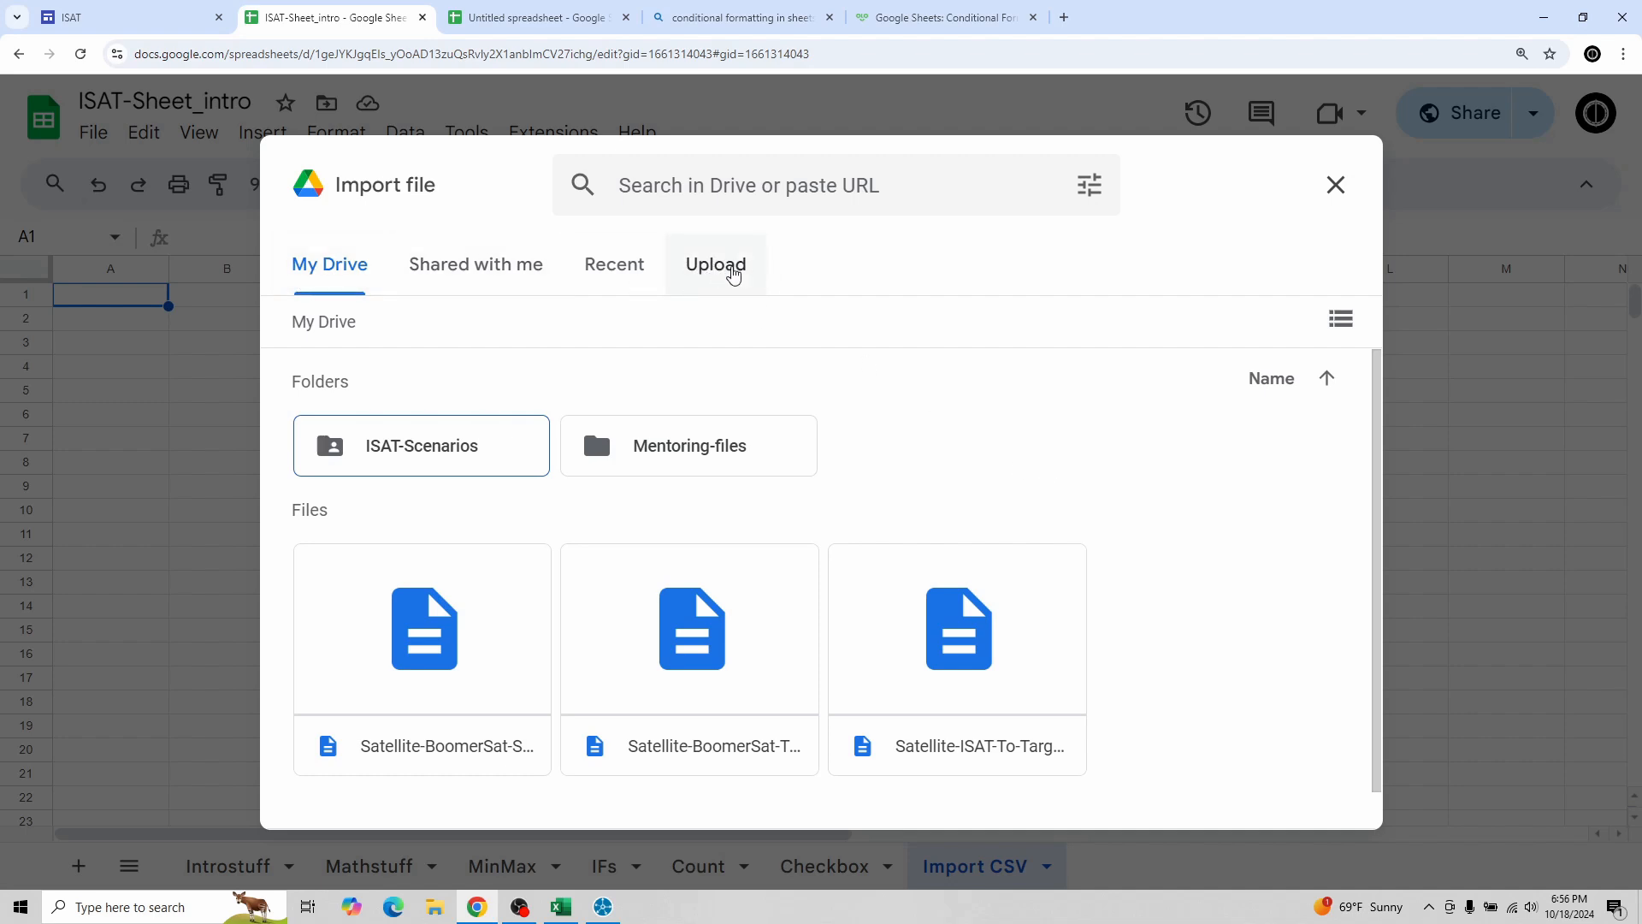
pyautogui.click(733, 272)
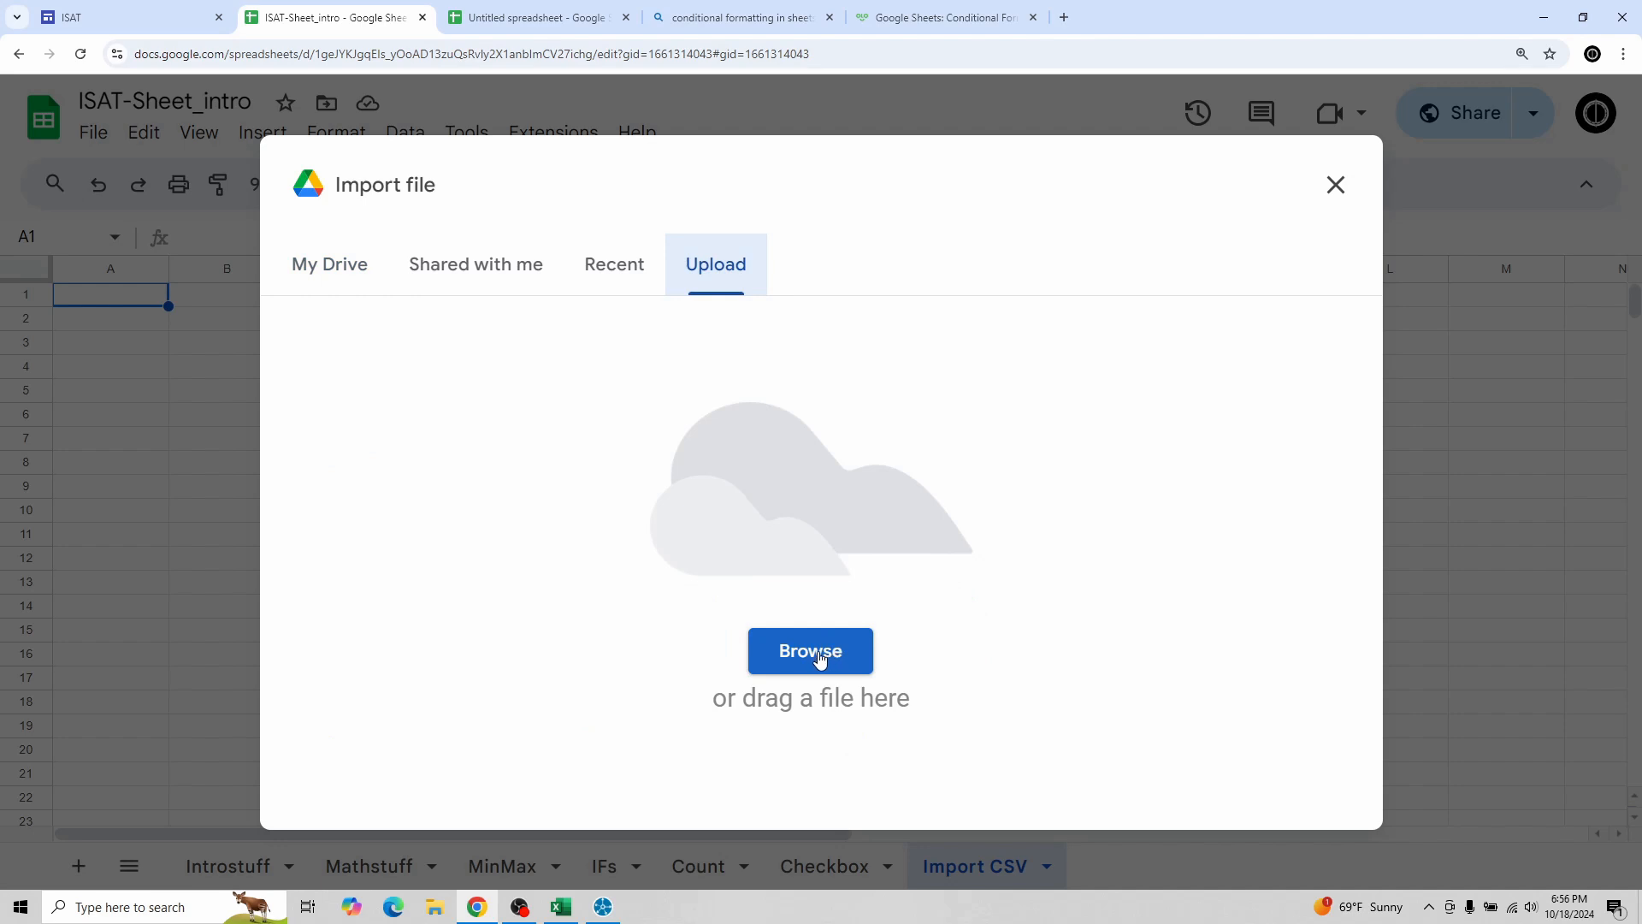
pyautogui.click(819, 657)
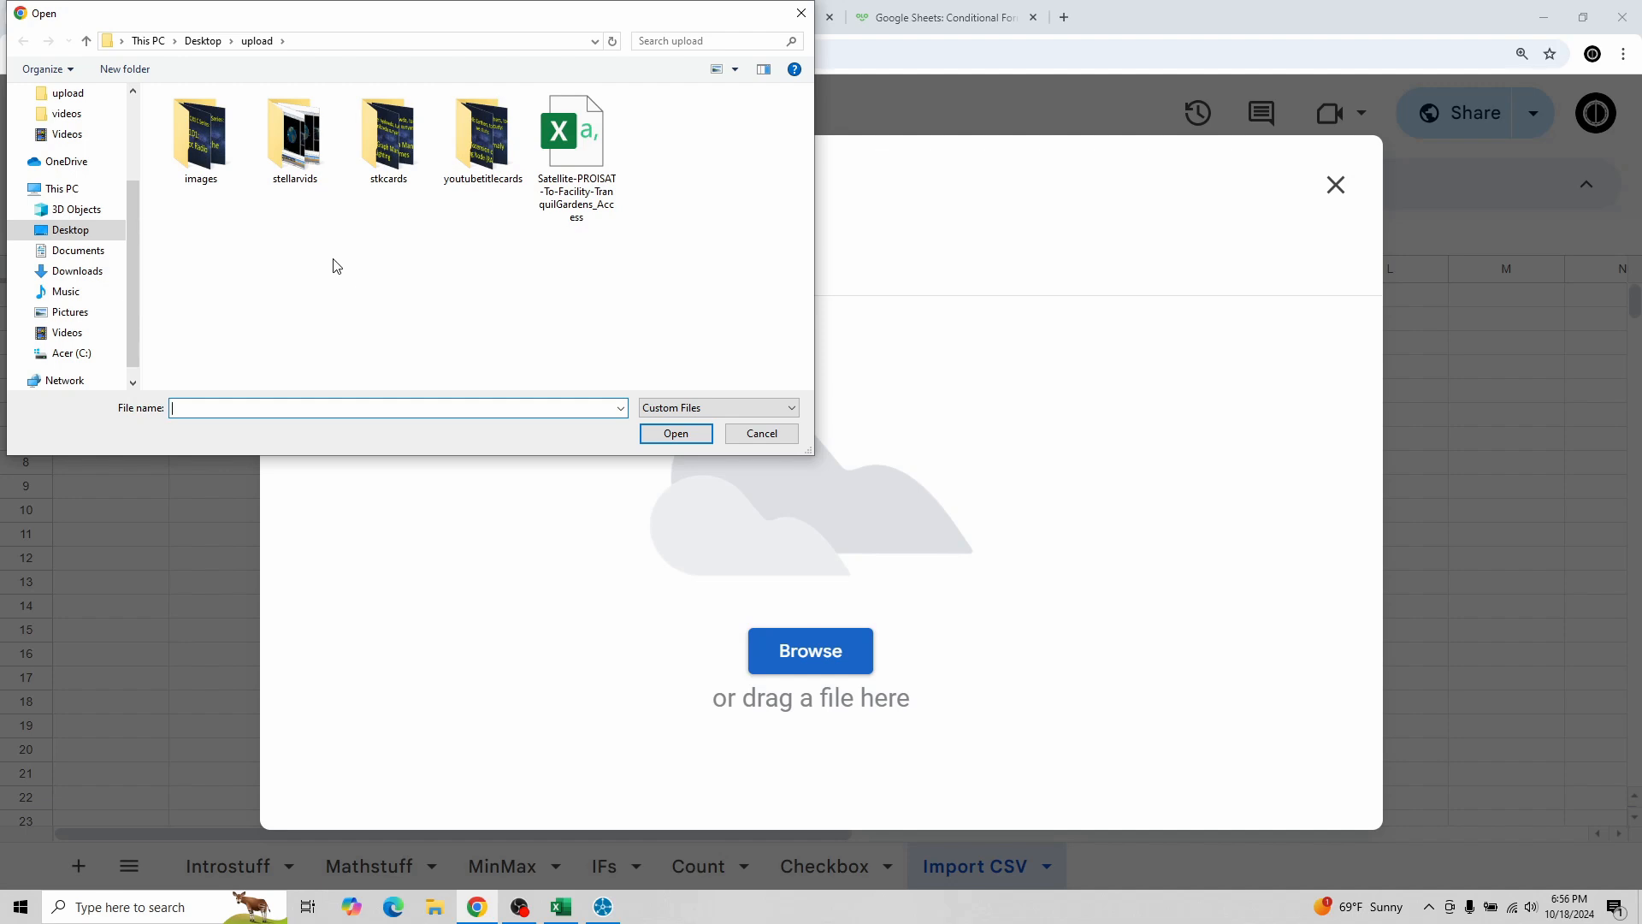
pyautogui.click(77, 232)
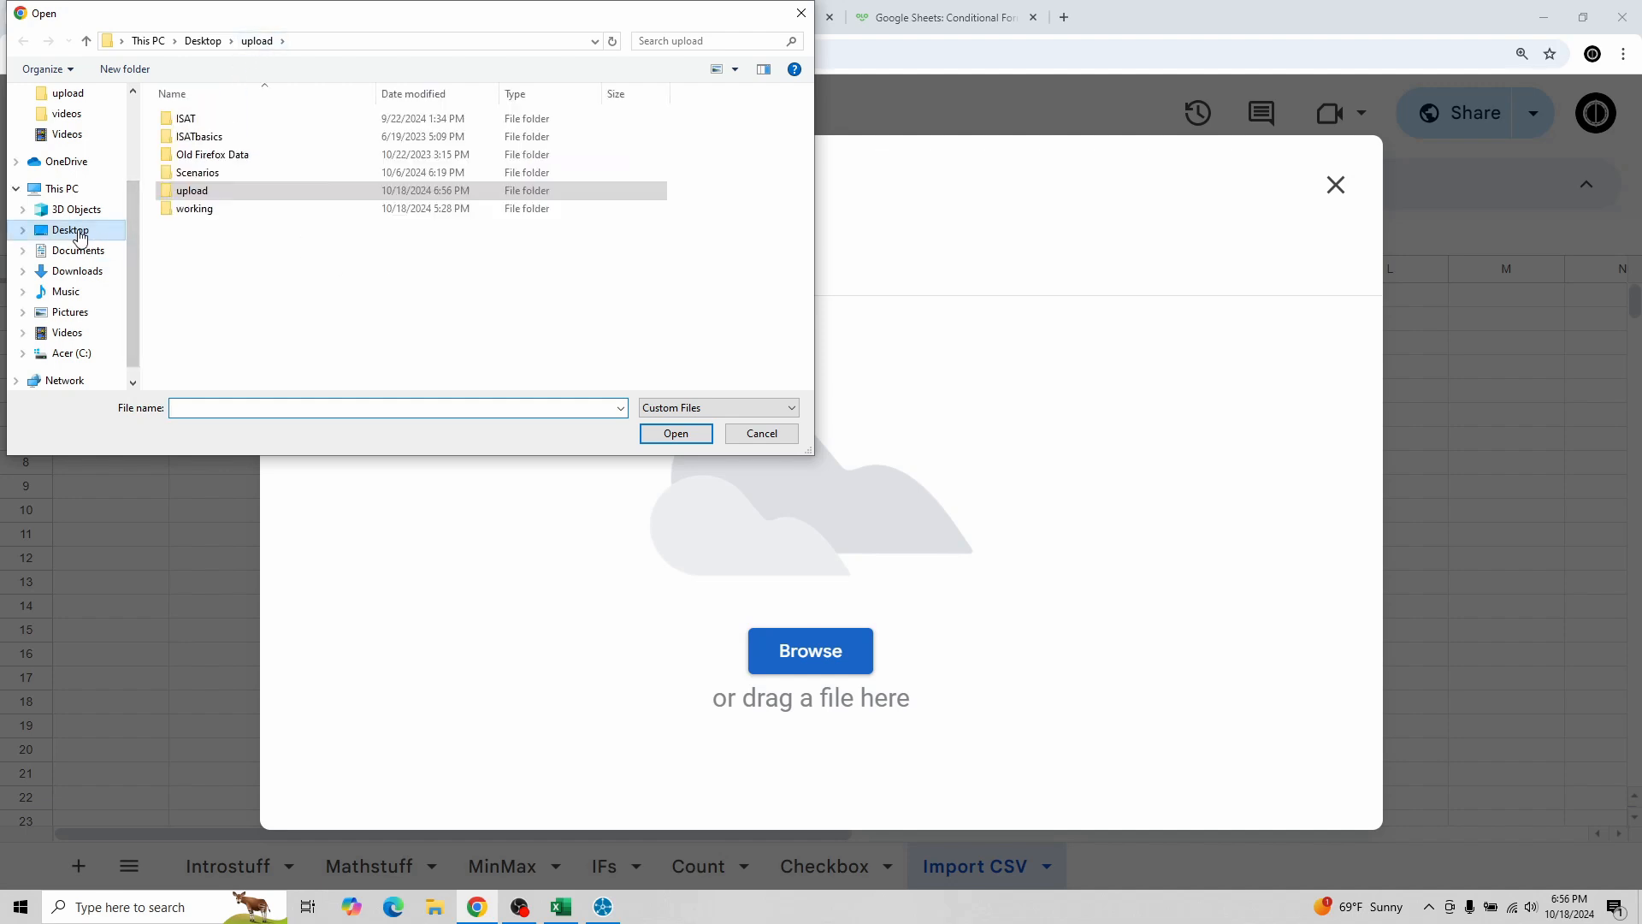
pyautogui.doubleClick(248, 196)
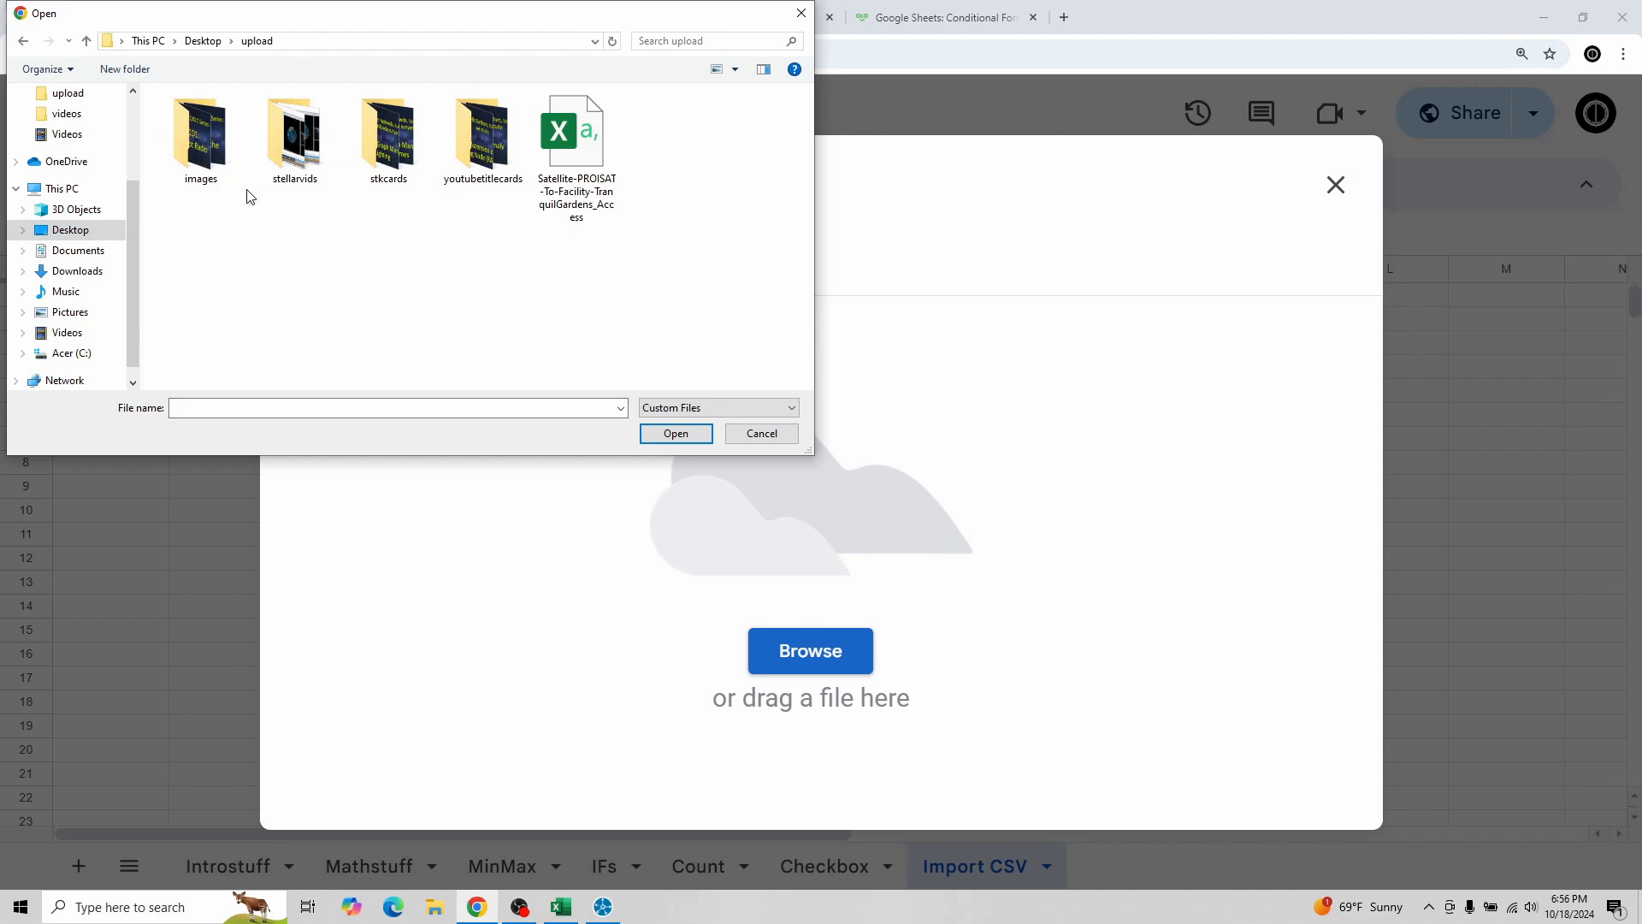
pyautogui.doubleClick(589, 139)
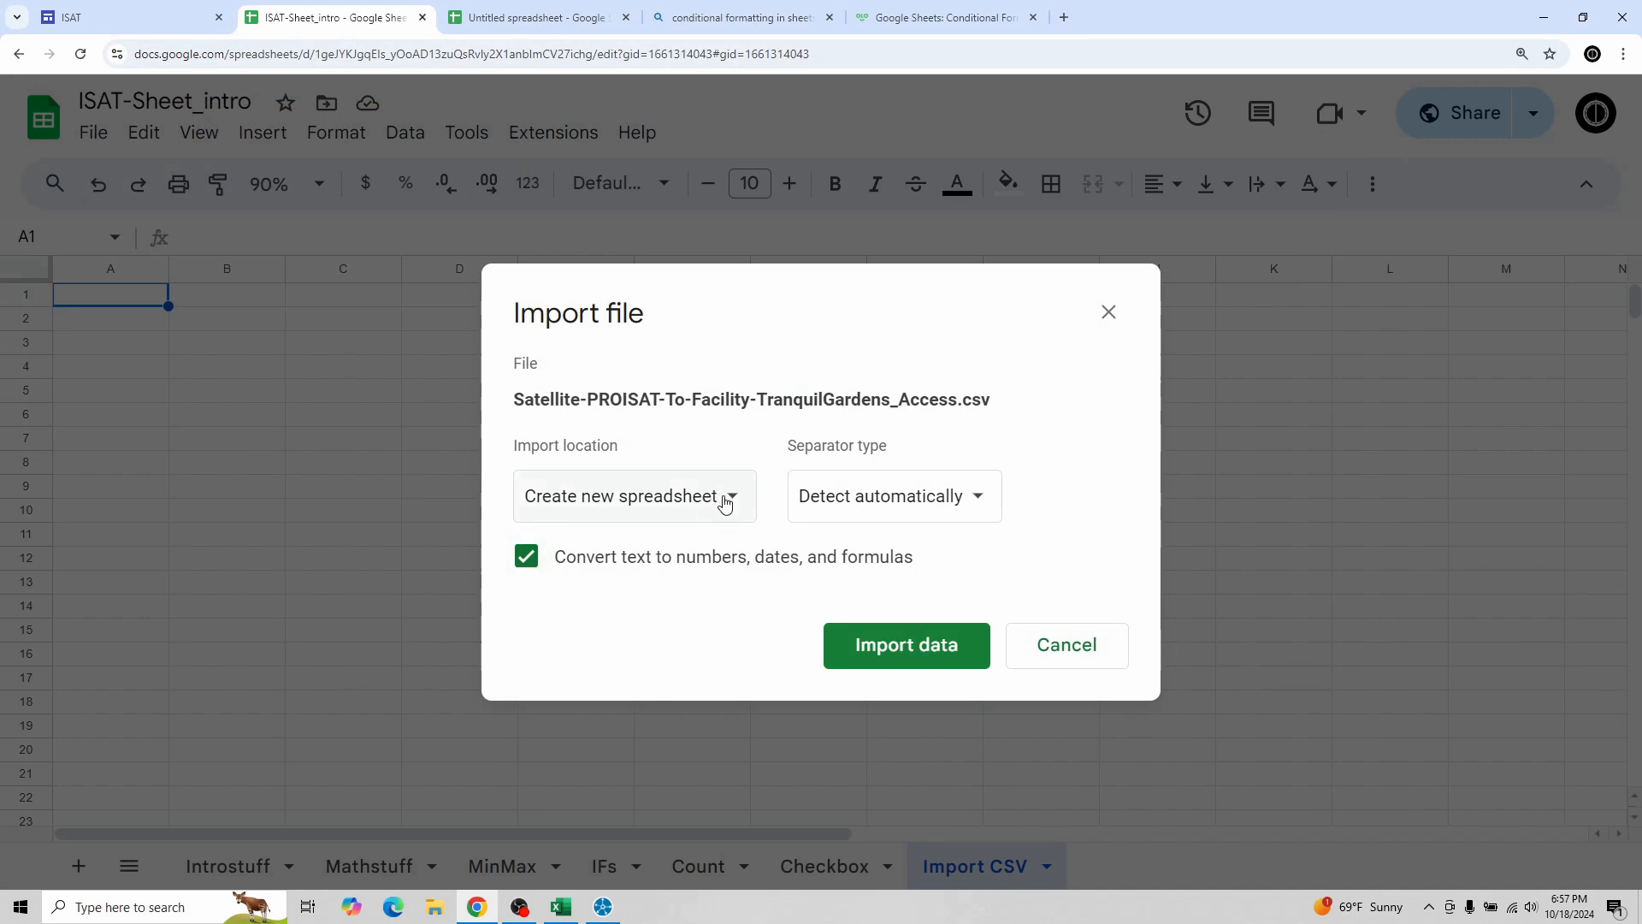
# Step: Import the CSV data with the location Replace current sheet, and check the imported access rows from first to last
pyautogui.click(724, 503)
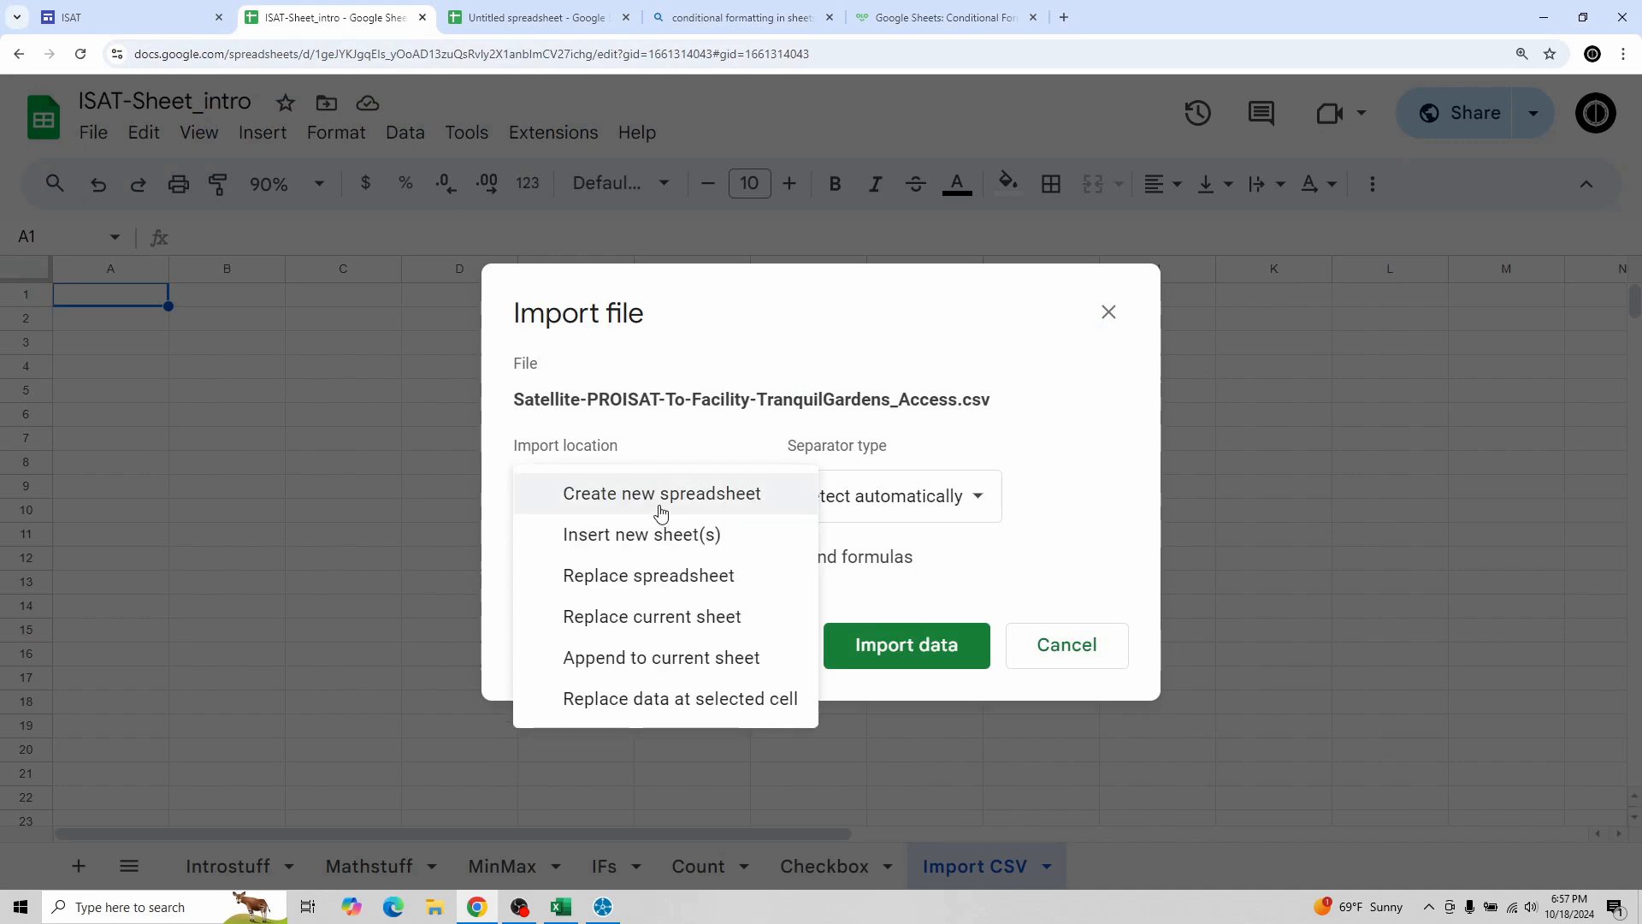
pyautogui.click(663, 628)
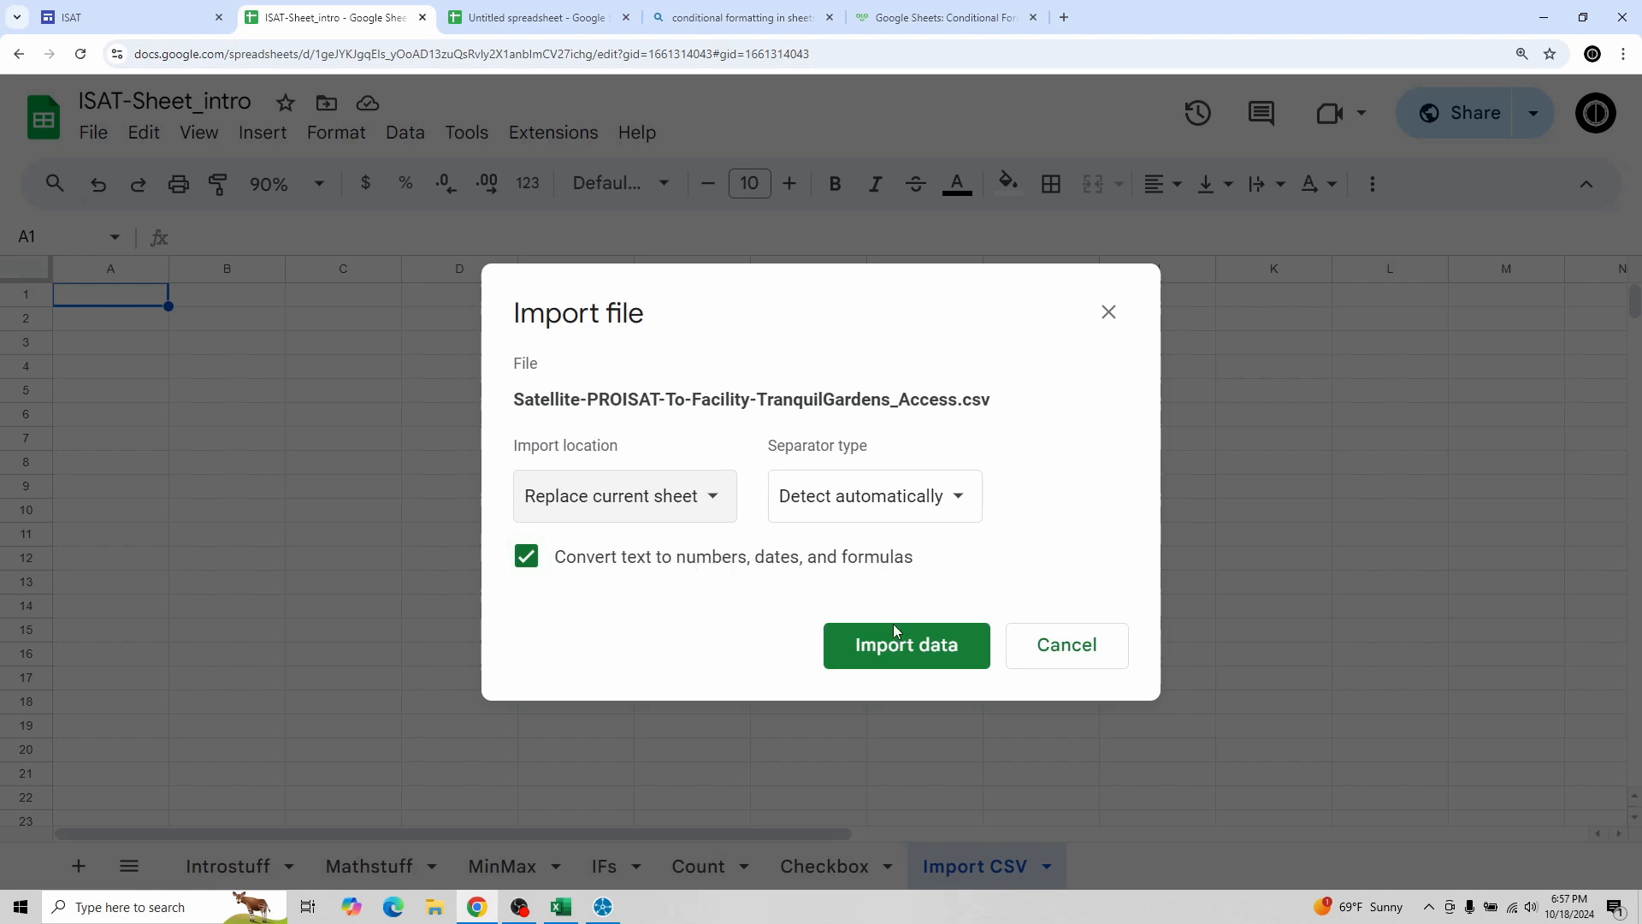
pyautogui.click(908, 646)
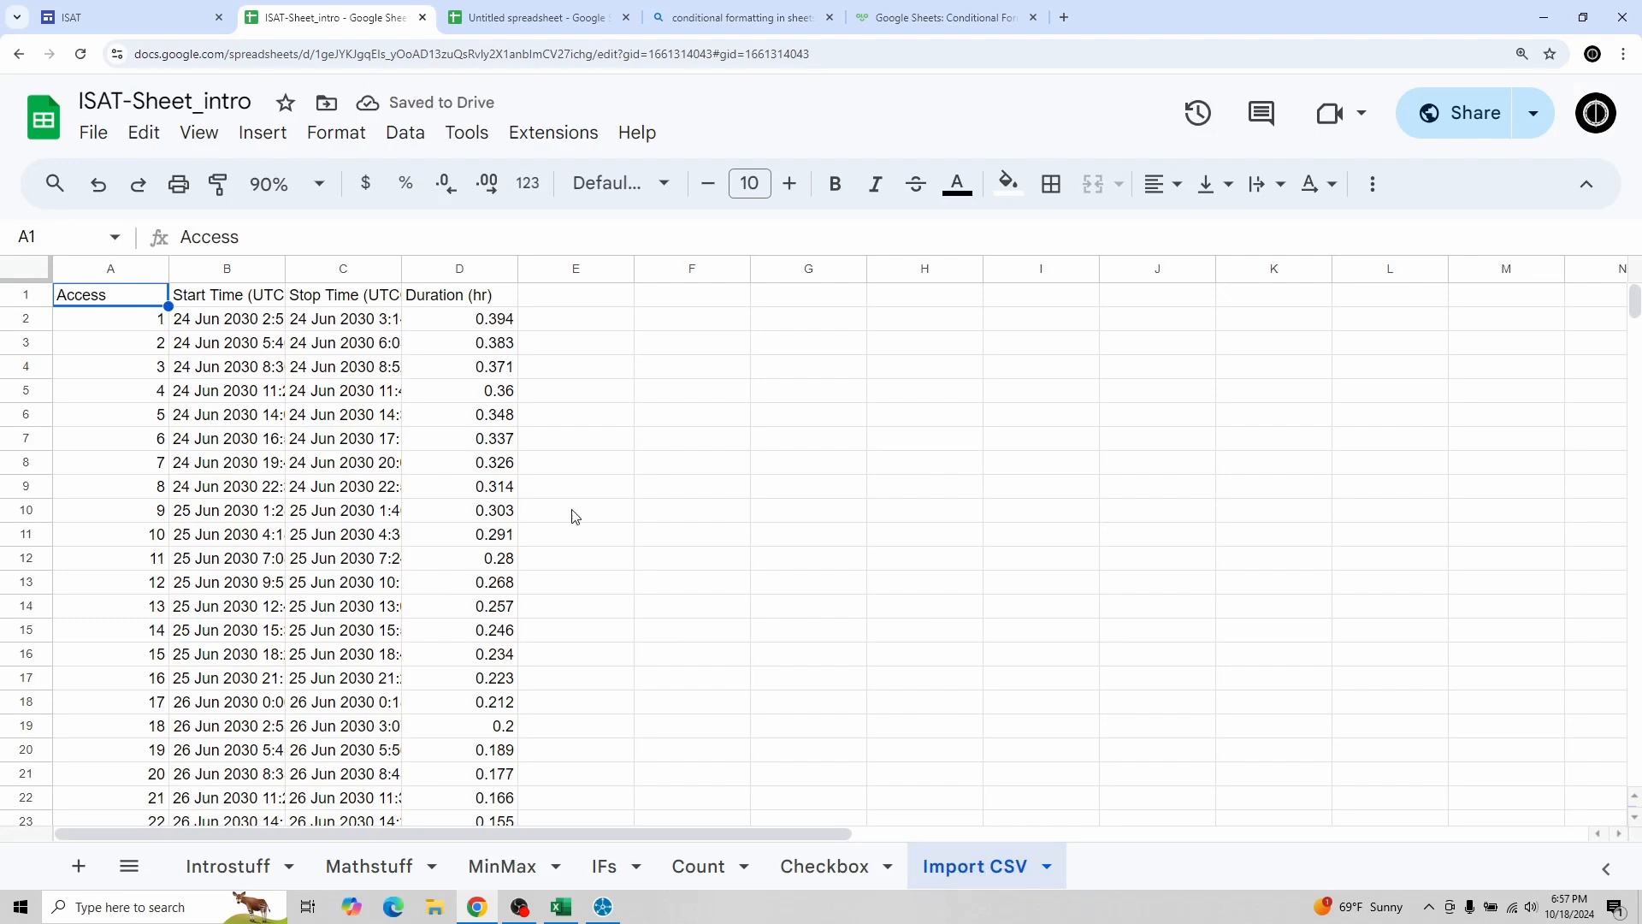
pyautogui.click(113, 322)
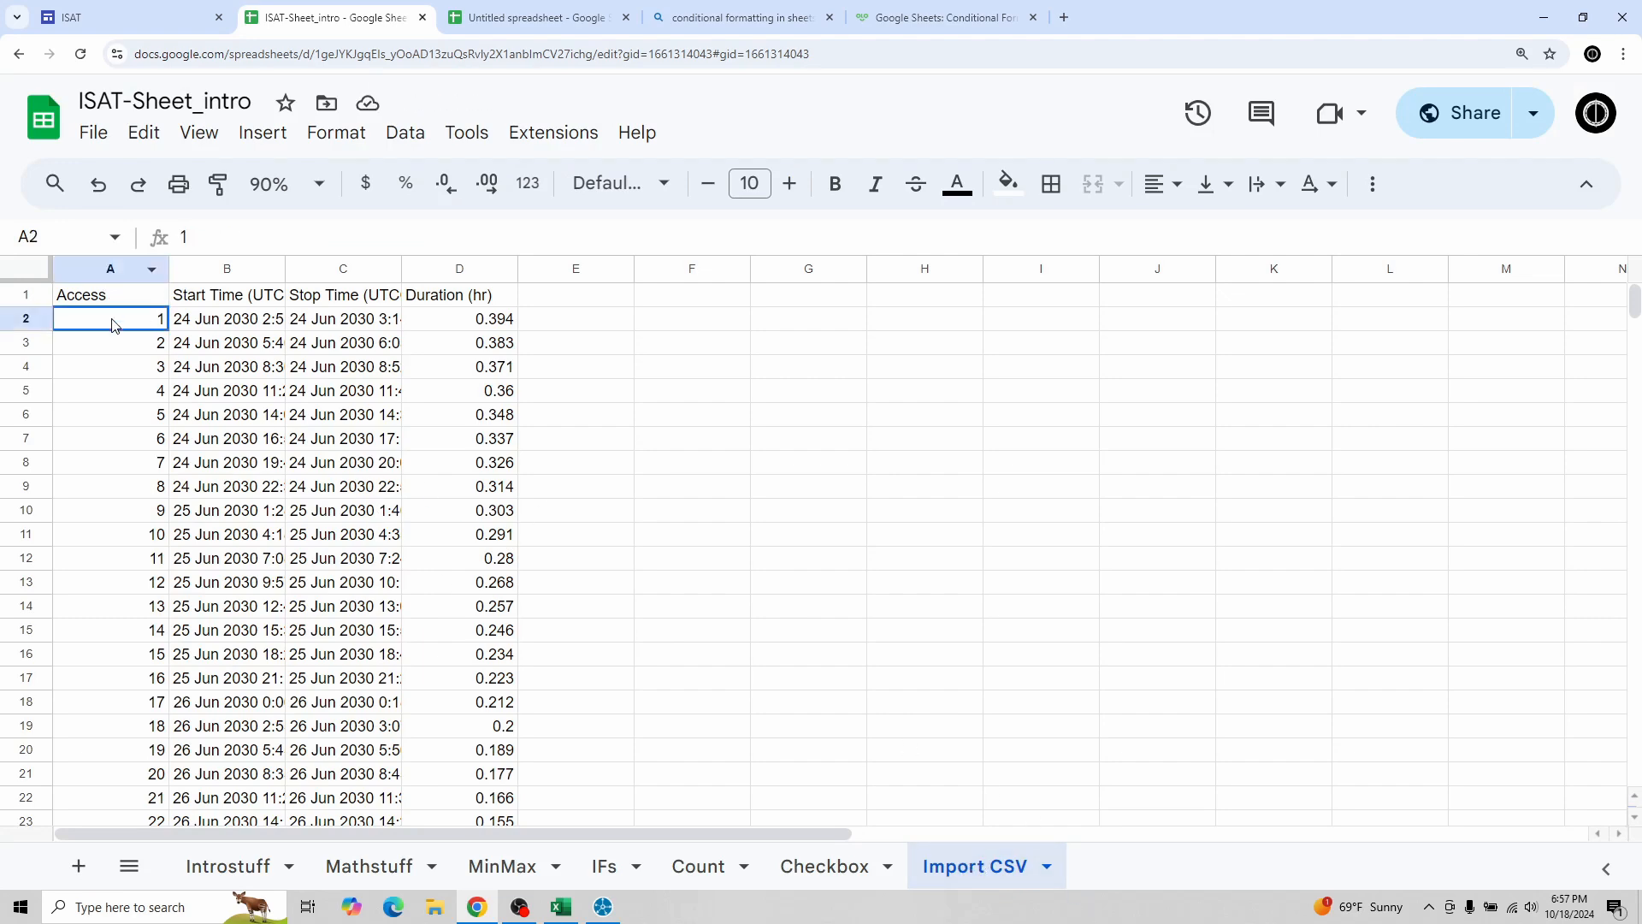
pyautogui.scroll(-10, 111, 322)
pyautogui.click(121, 531)
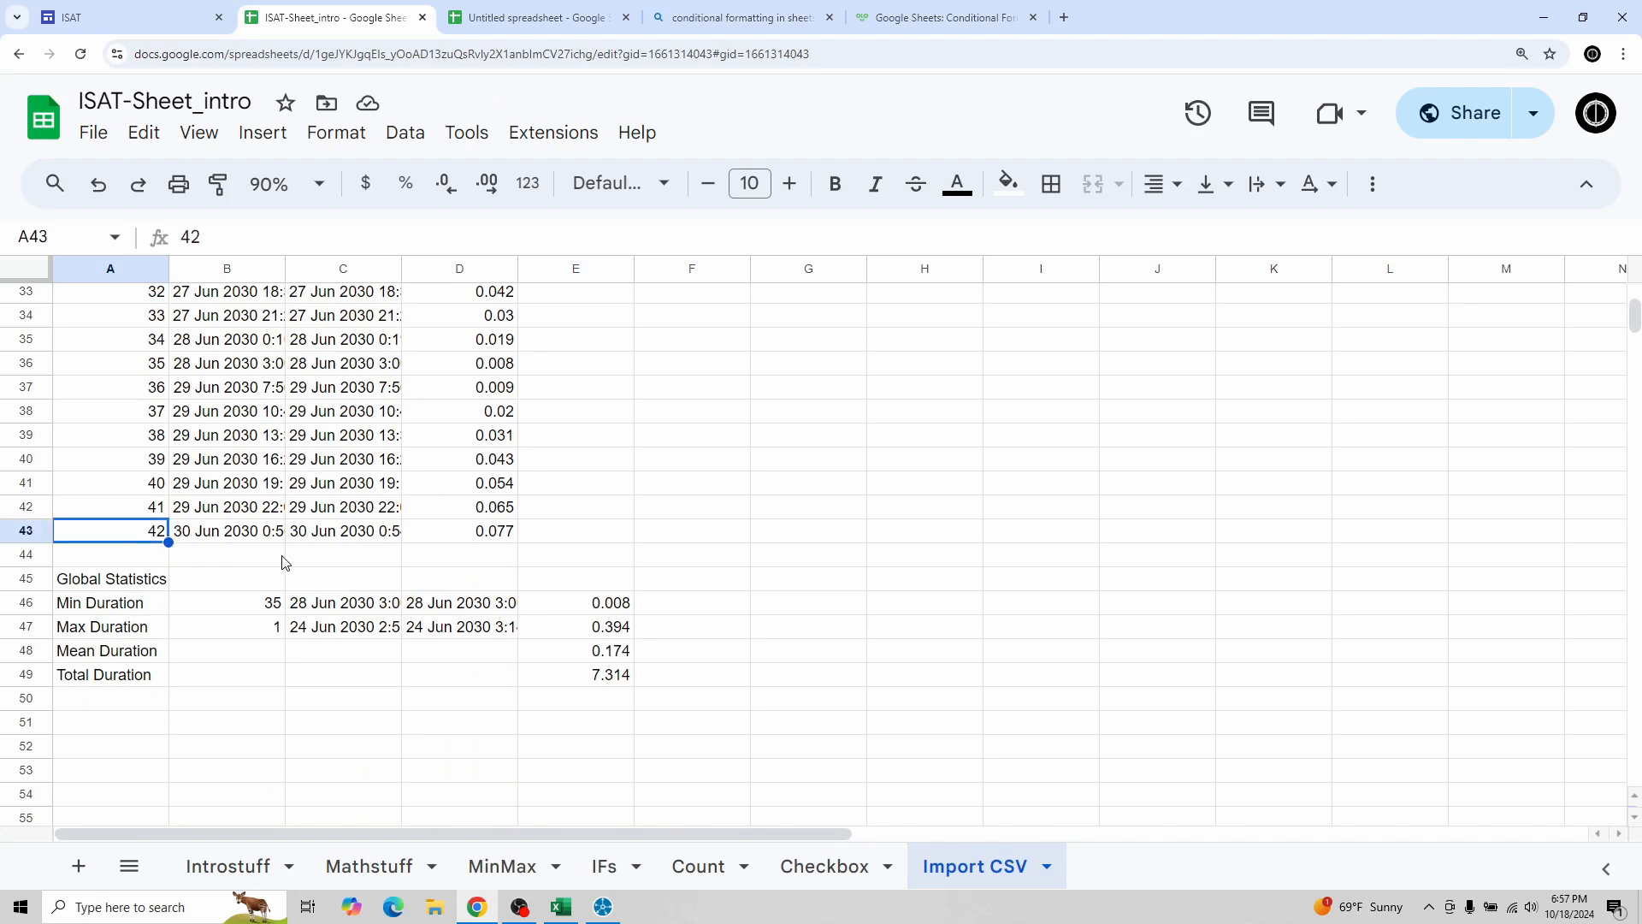
pyautogui.scroll(10, 285, 560)
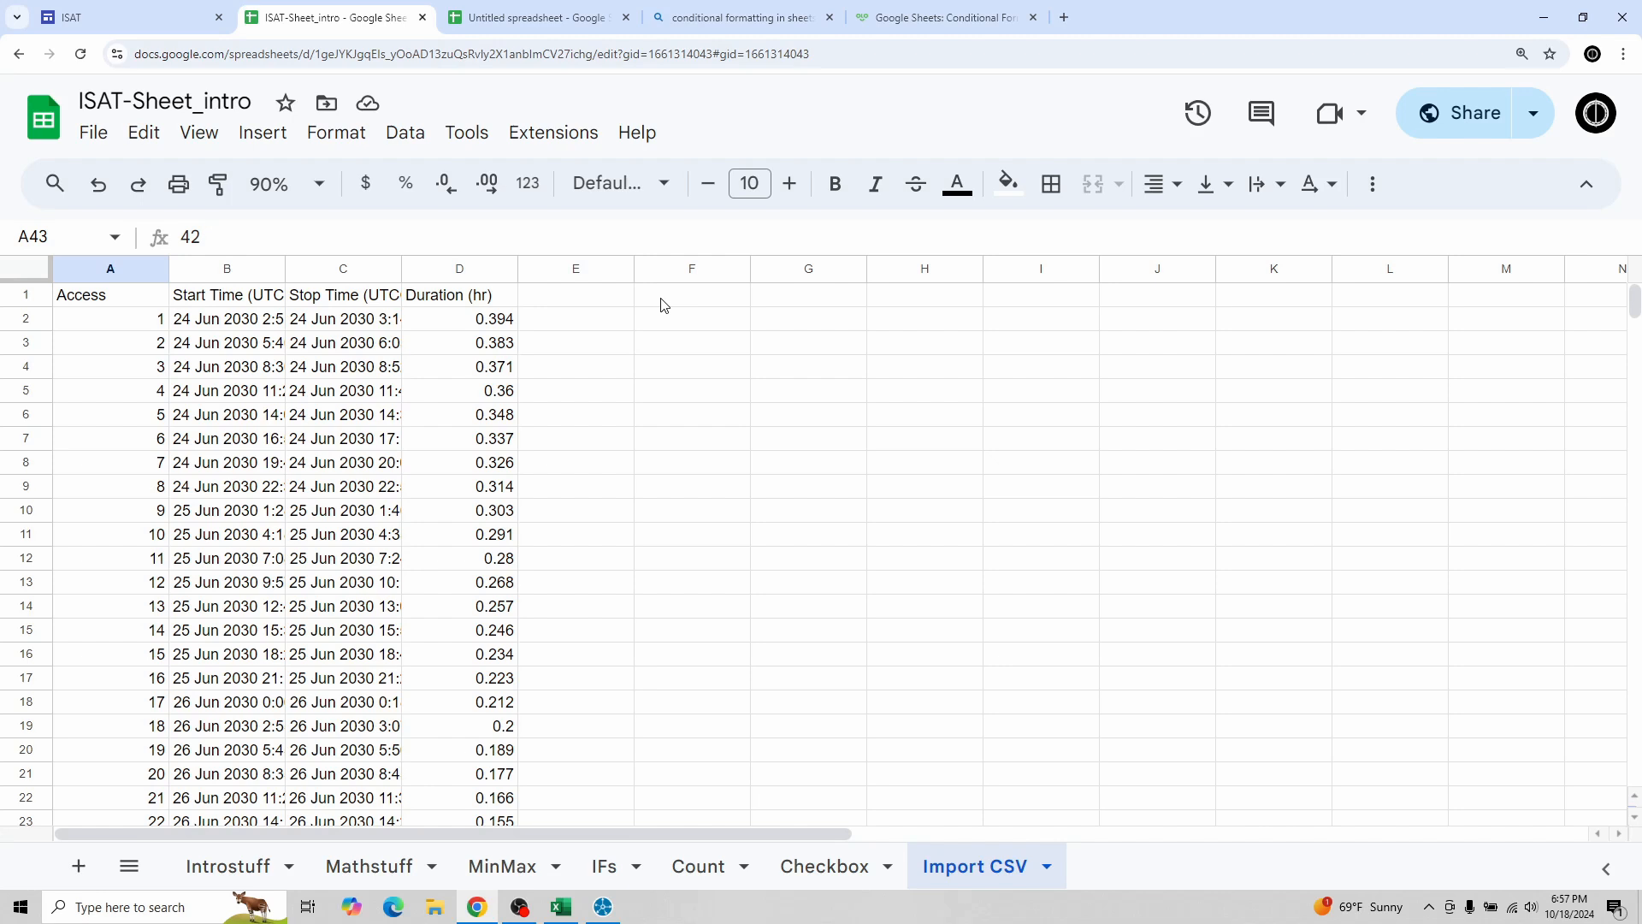
# Step: Calculate the maximum of the durations in D2:D43 in cell F2 and compare it with Max Duration in the Global Statistics
pyautogui.click(663, 324)
pyautogui.write('Ma')
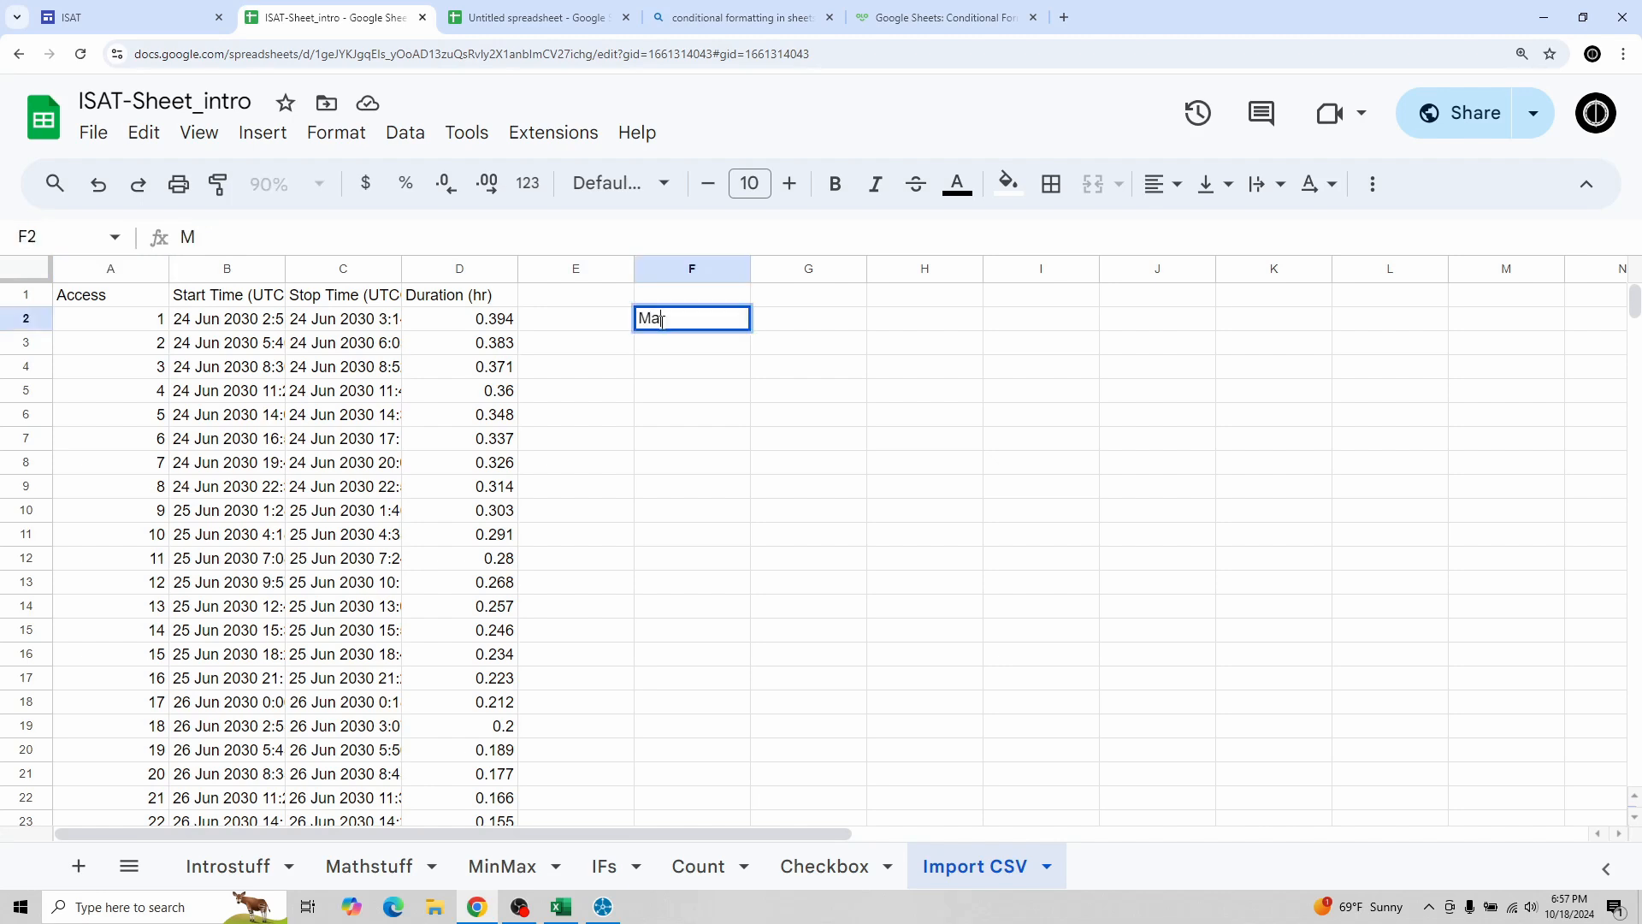
pyautogui.press('BackSpace')
pyautogui.press('BackSpace')
pyautogui.write('=MAX')
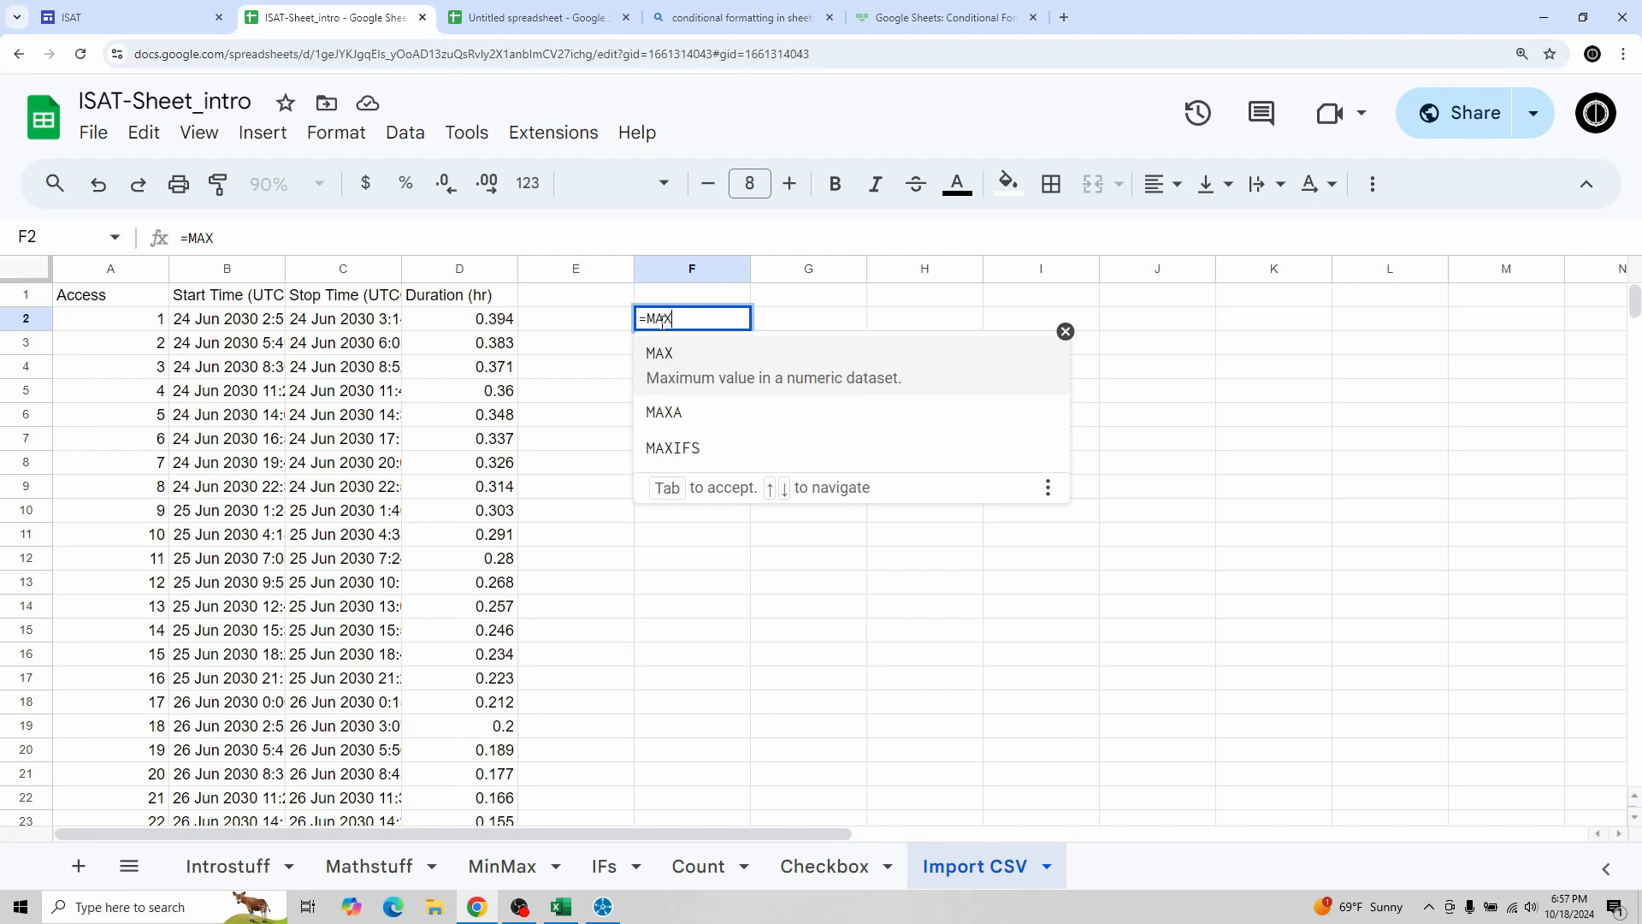
pyautogui.press('Tab')
pyautogui.moveTo(476, 320); pyautogui.dragTo(484, 631)
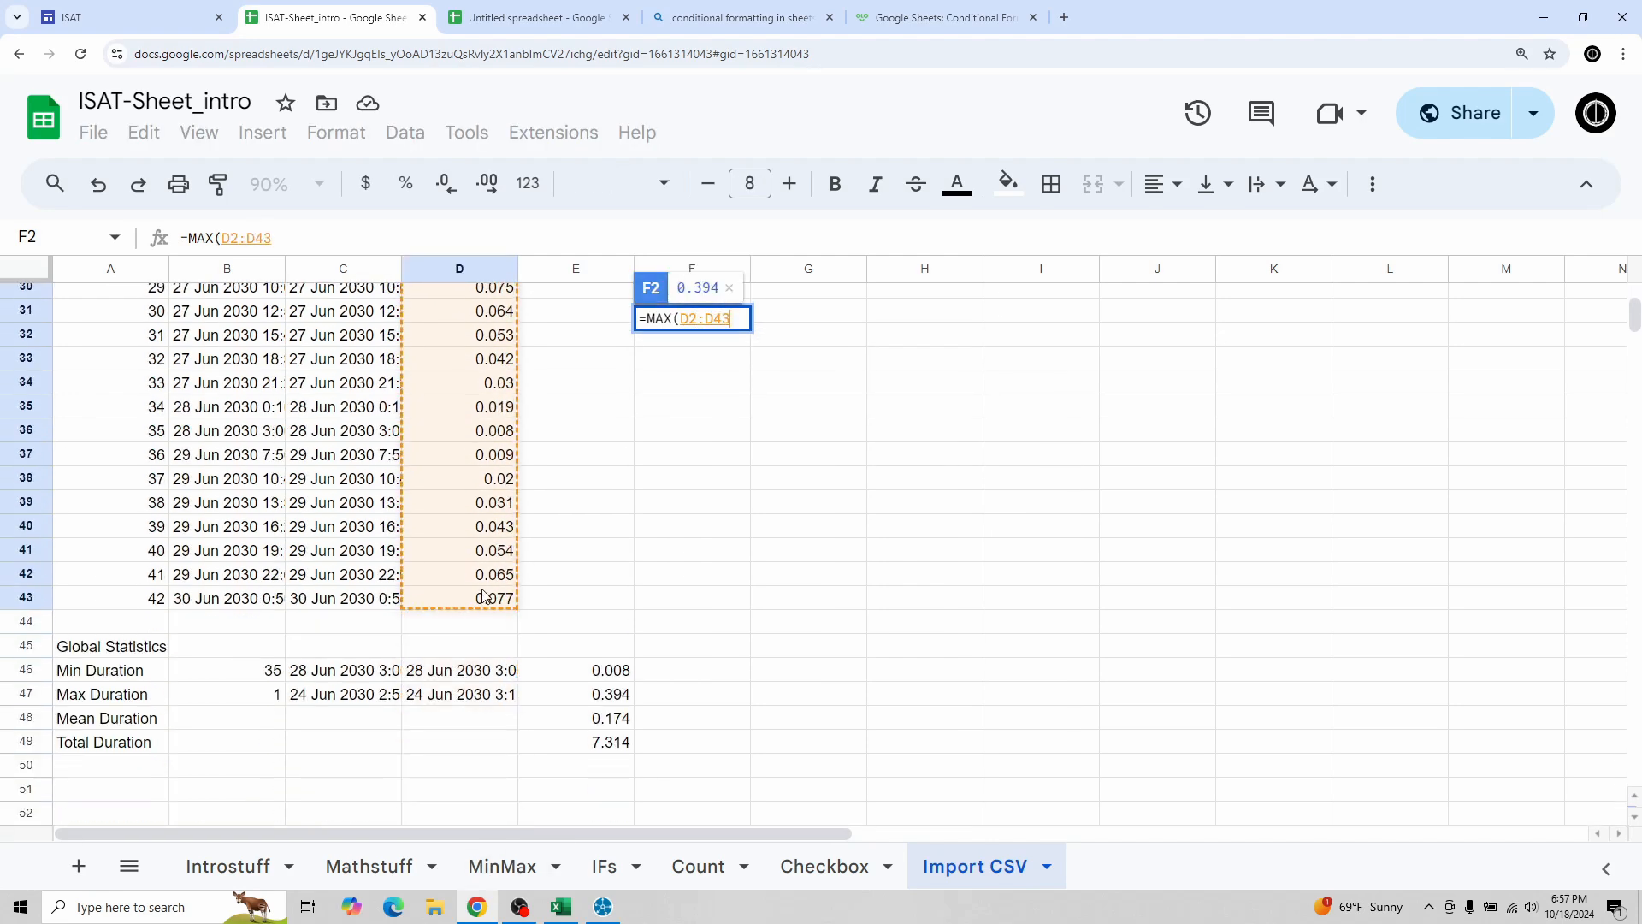
pyautogui.press('Return')
pyautogui.scroll(1, 804, 421)
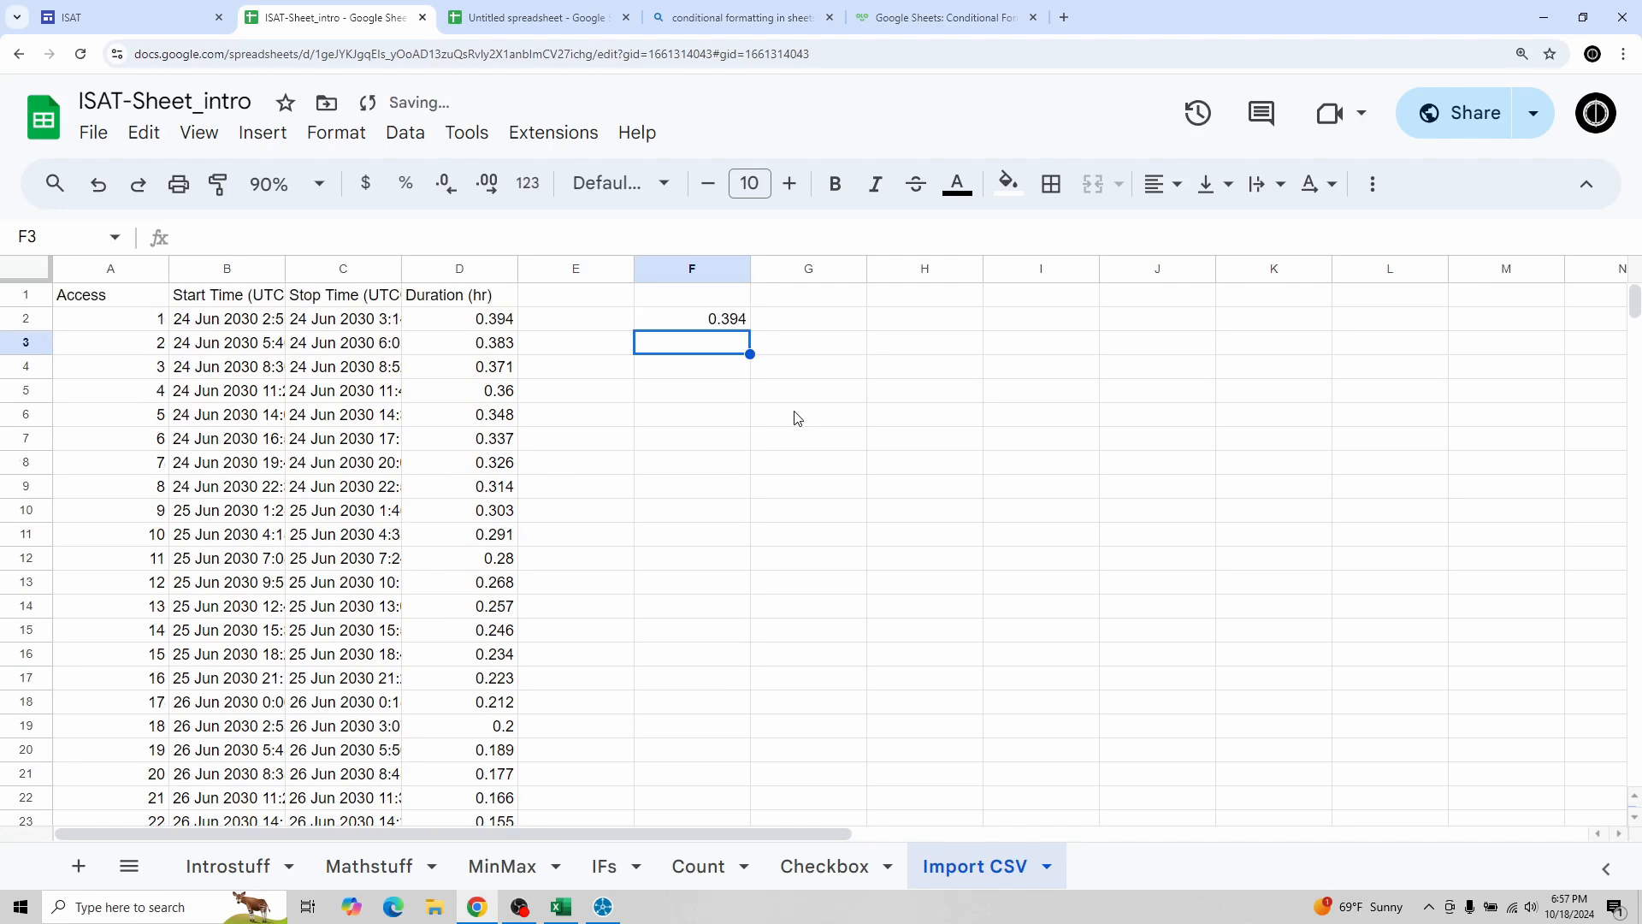
pyautogui.scroll(-10, 642, 499)
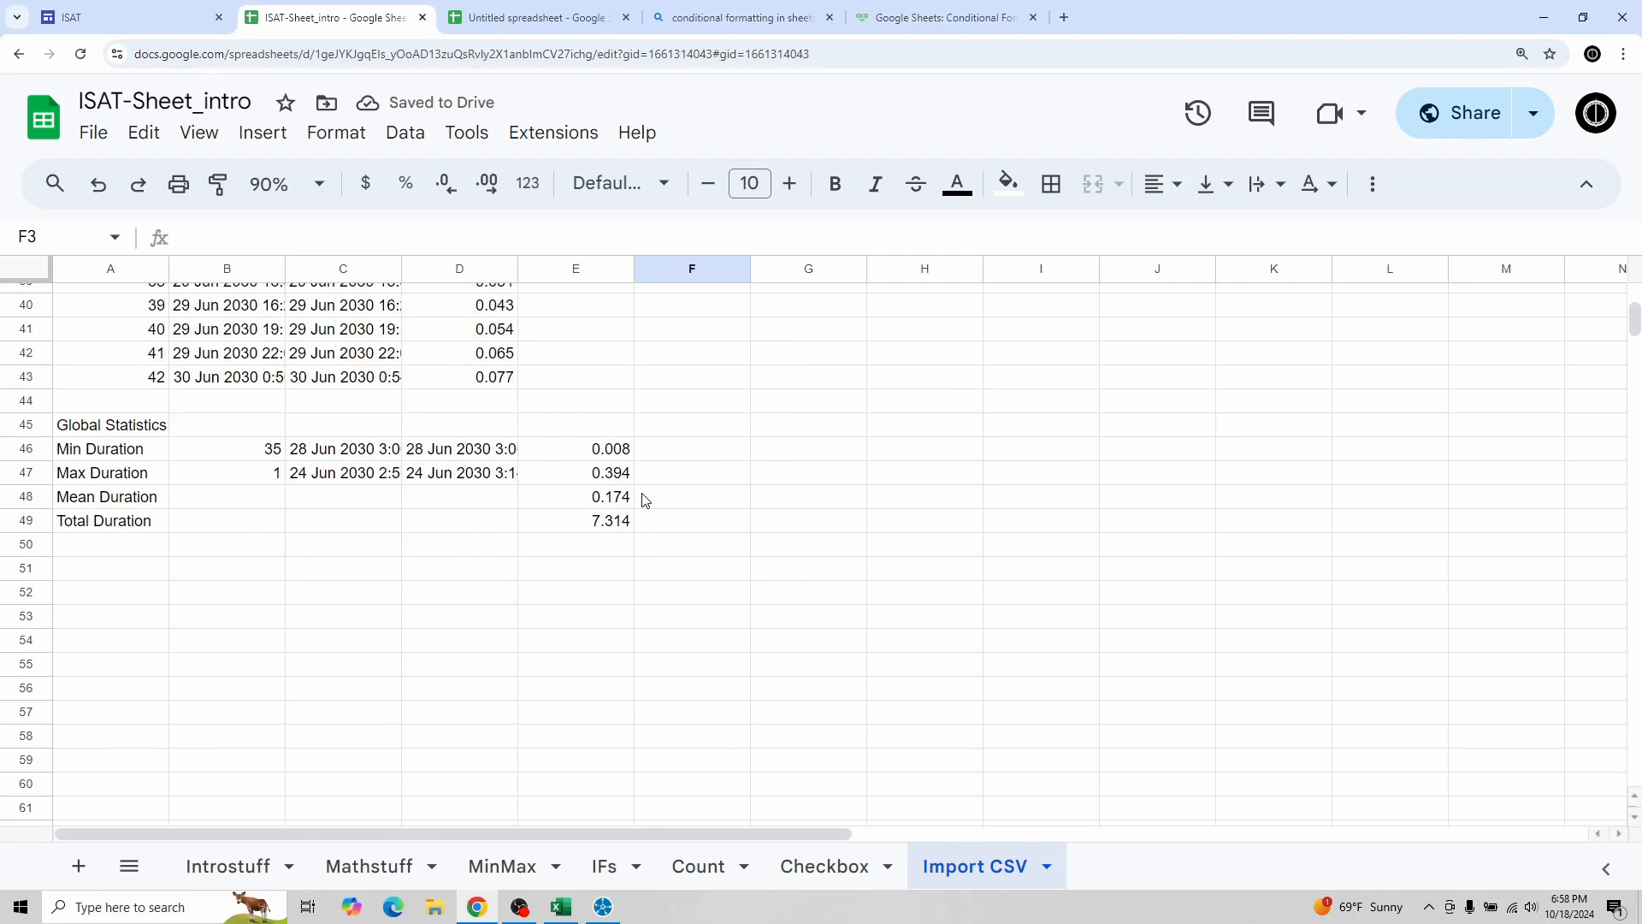
pyautogui.click(110, 482)
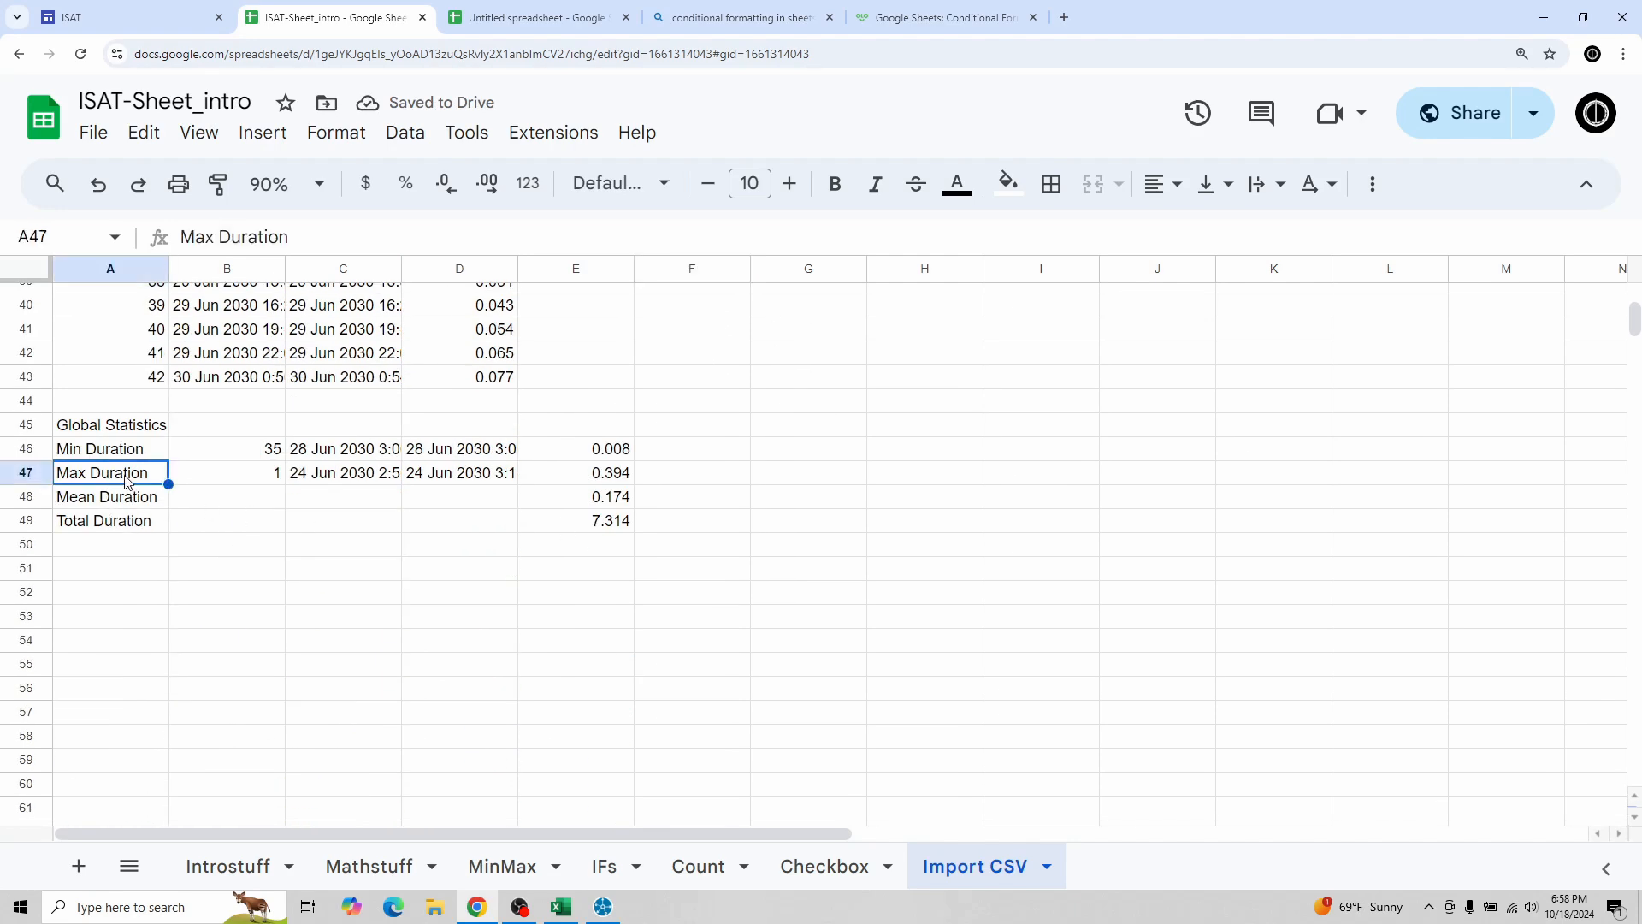
pyautogui.click(566, 480)
pyautogui.scroll(10, 704, 475)
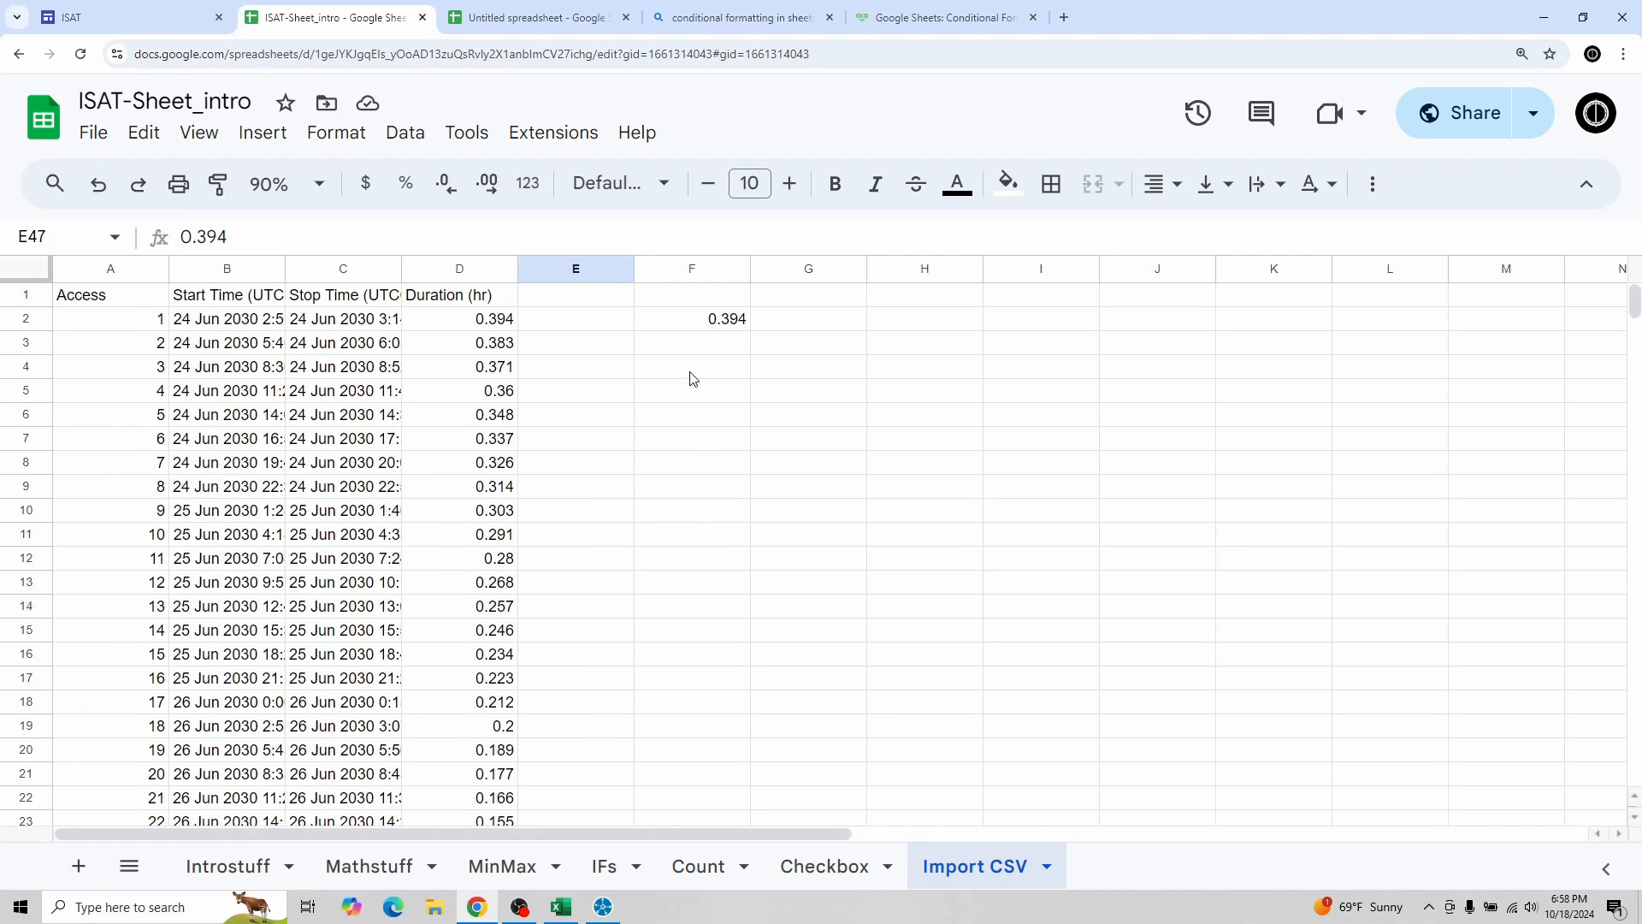
# Step: Calculate the minimum of the durations in D2:D43 in cell F1 and compare it with Min Duration in the Global Statistics
pyautogui.click(696, 299)
pyautogui.write('=MIN(')
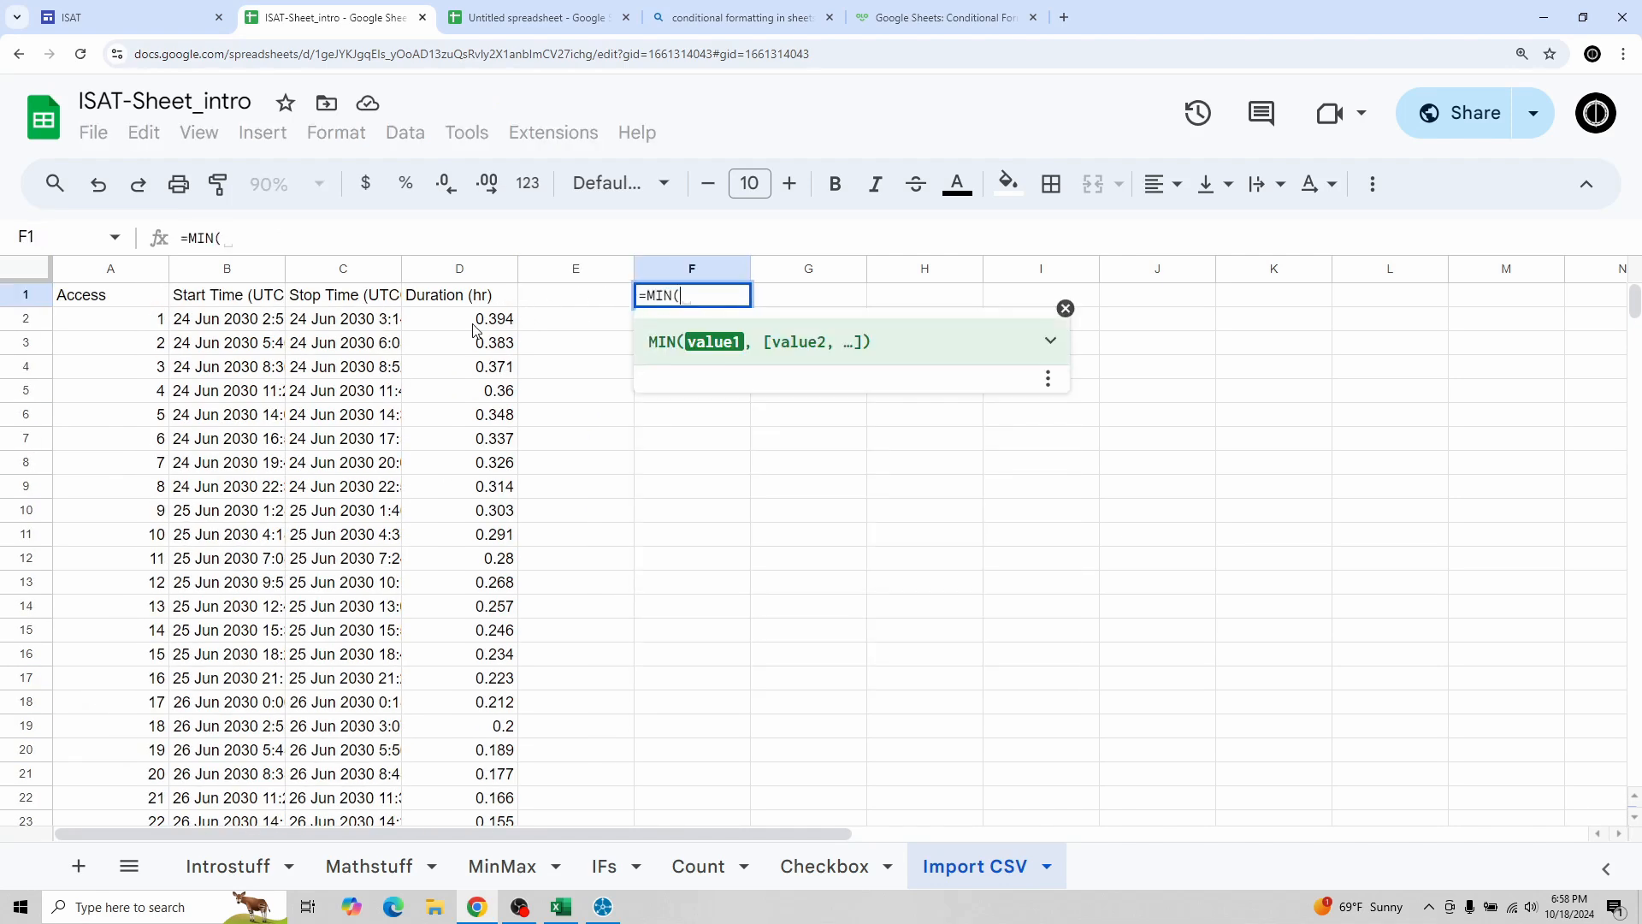
pyautogui.moveTo(472, 322); pyautogui.dragTo(478, 652)
pyautogui.press('Return')
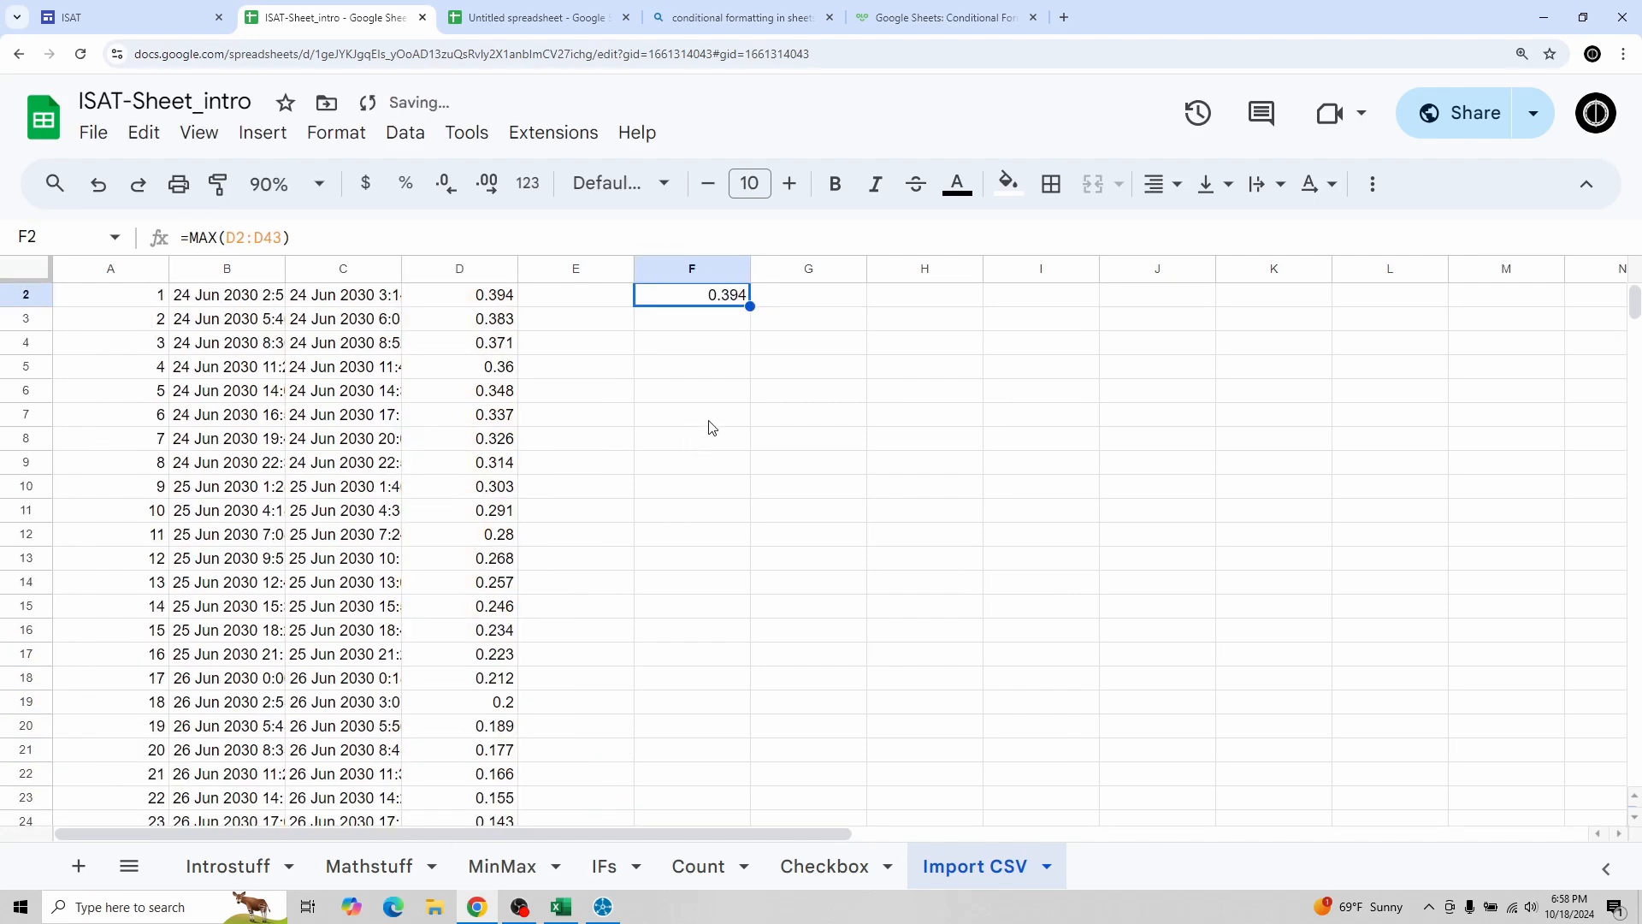
pyautogui.scroll(1, 707, 421)
pyautogui.click(693, 298)
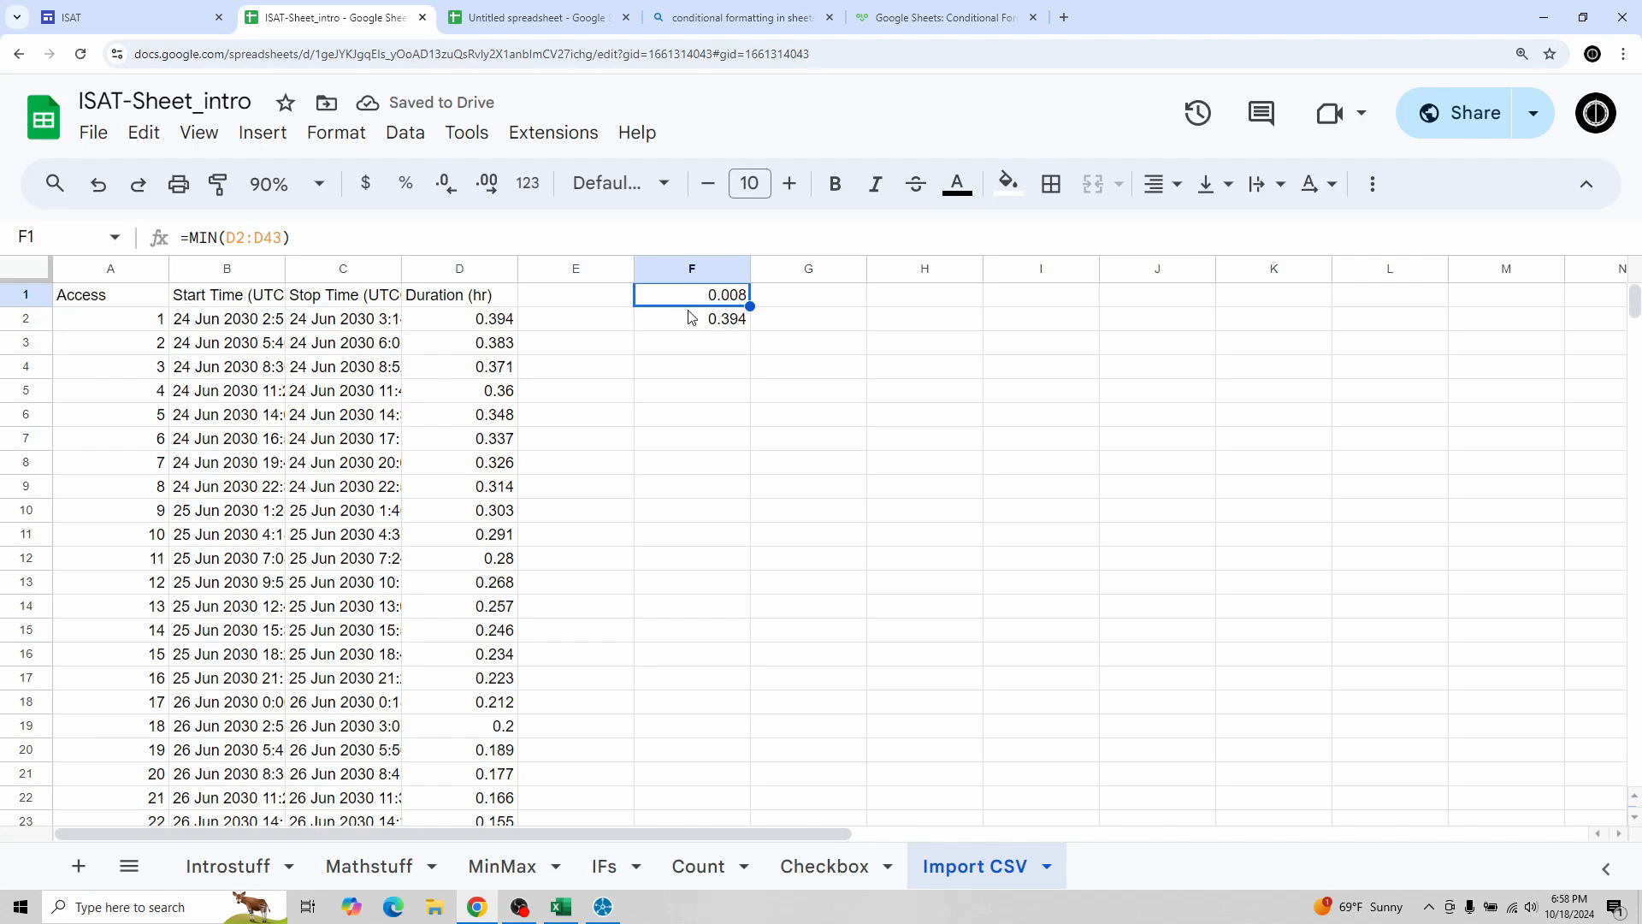
pyautogui.scroll(-10, 766, 579)
pyautogui.click(600, 526)
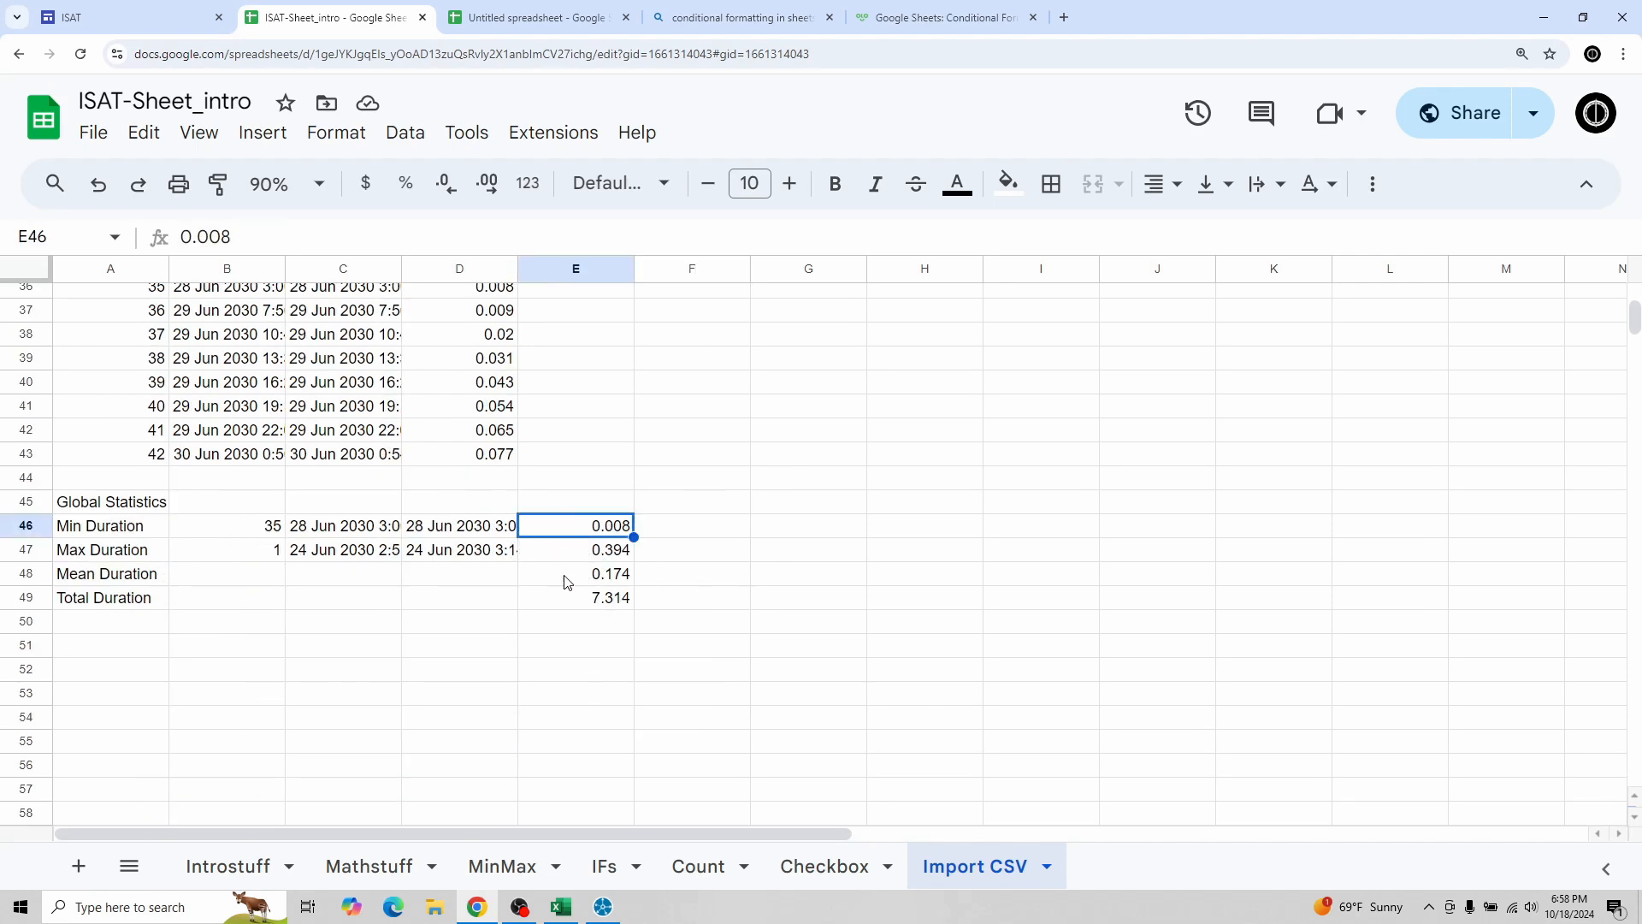
pyautogui.scroll(10, 599, 573)
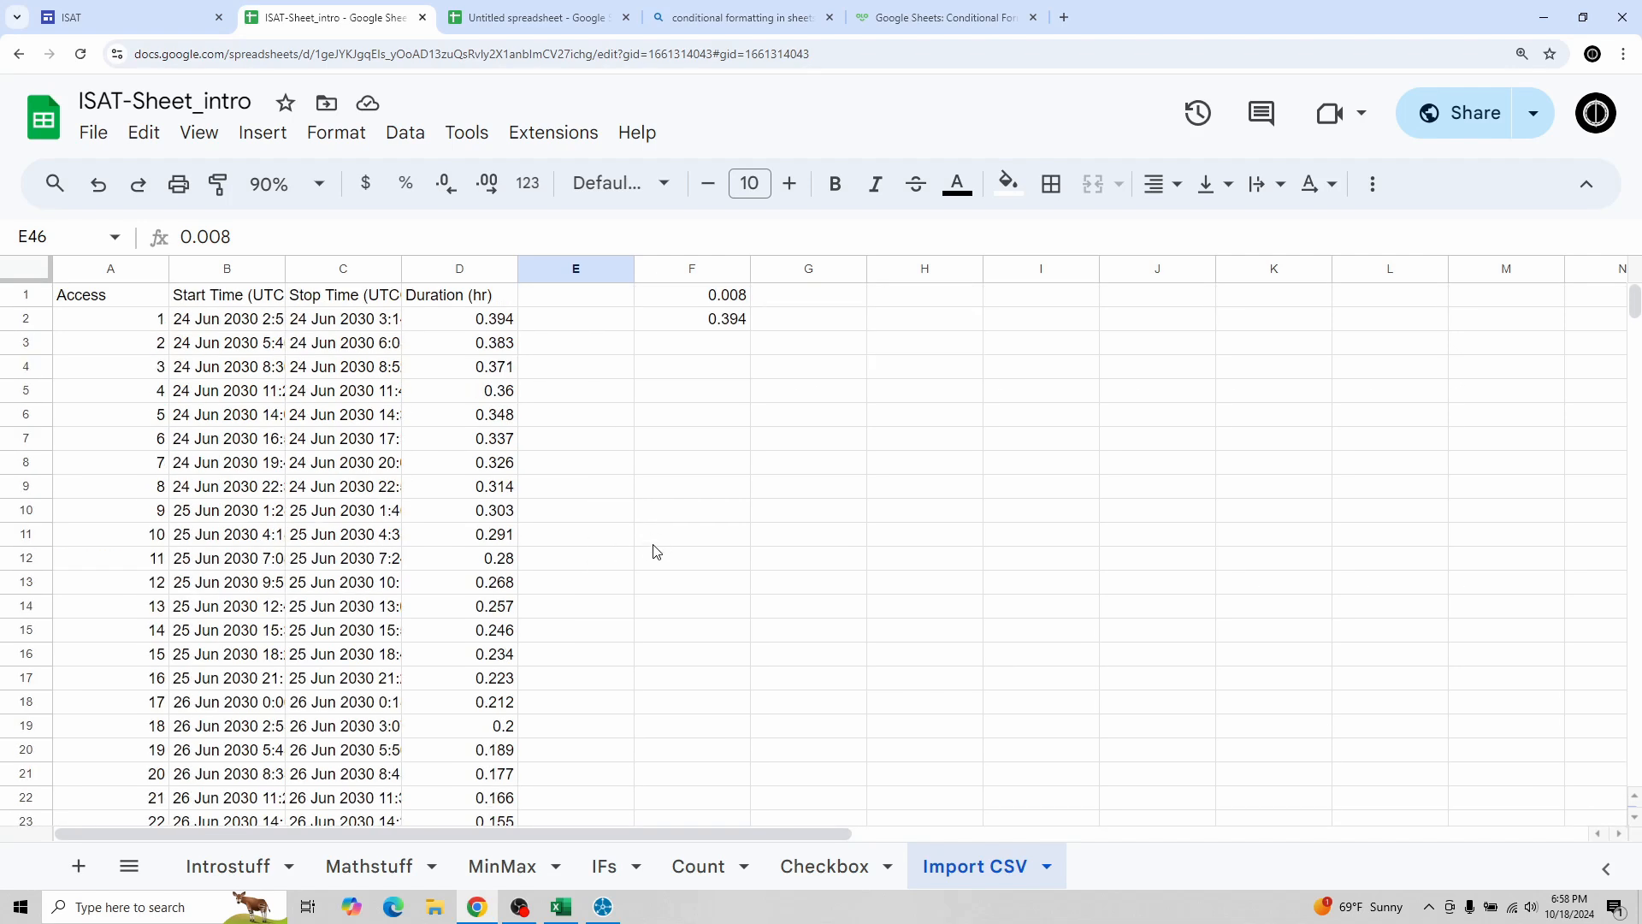
# Step: Calculate the average of the durations in D2:D43 in cell F3 and compare it with Mean Duration in the Global Statistics
pyautogui.click(711, 353)
pyautogui.write('=')
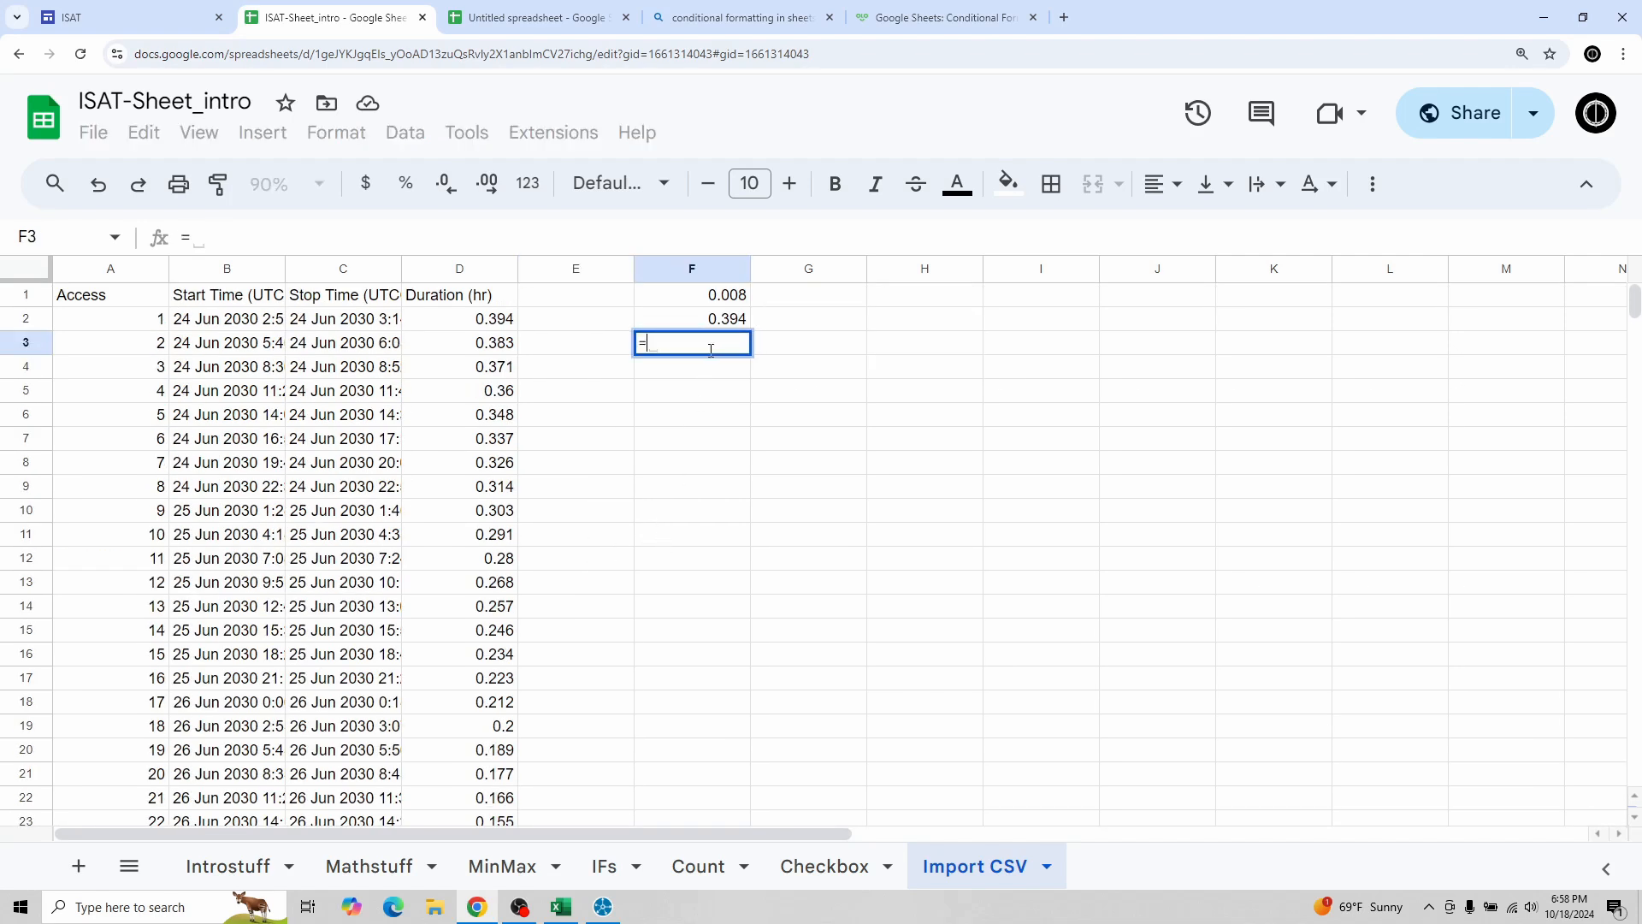
pyautogui.write('AVERAGE')
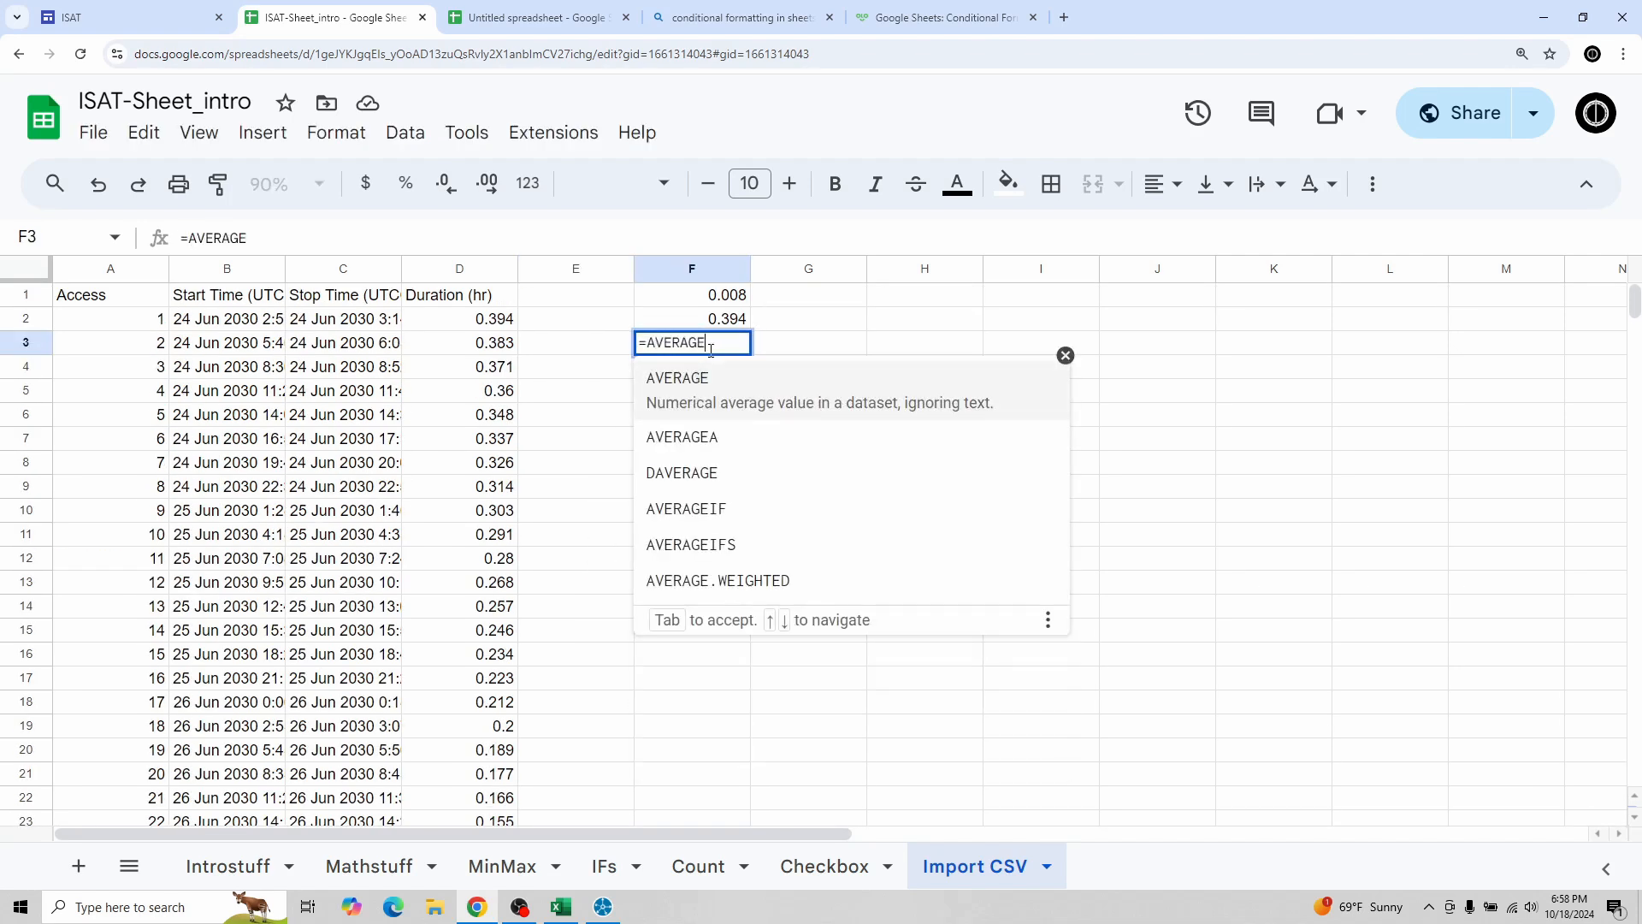
pyautogui.write('(')
pyautogui.moveTo(449, 318); pyautogui.dragTo(487, 656)
pyautogui.press('Return')
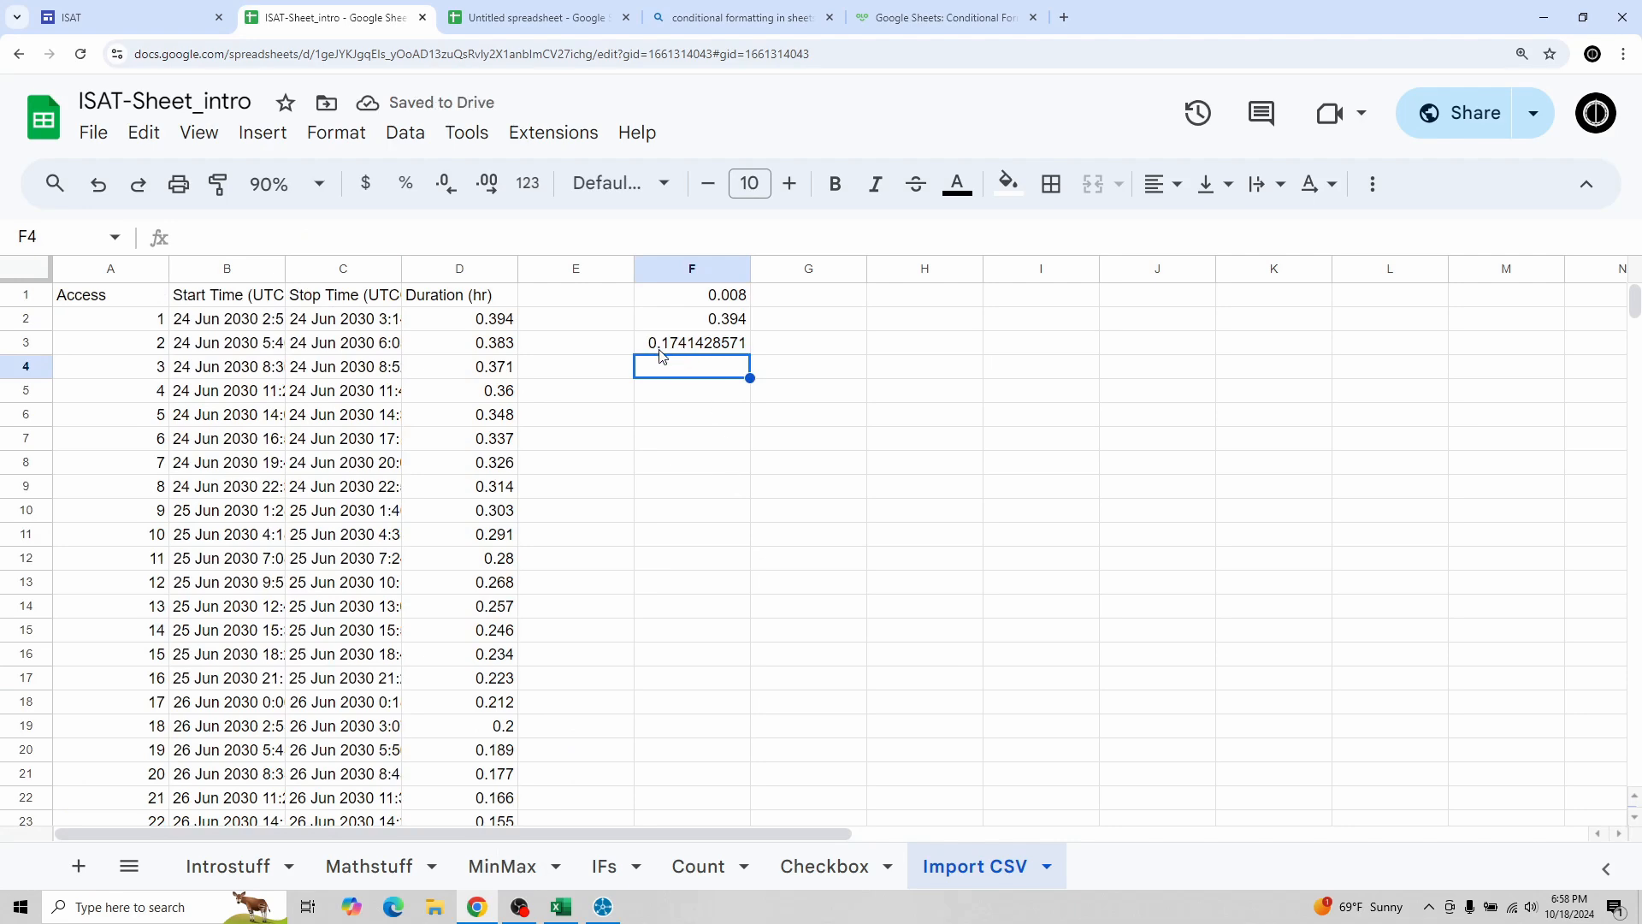
pyautogui.scroll(-10, 579, 455)
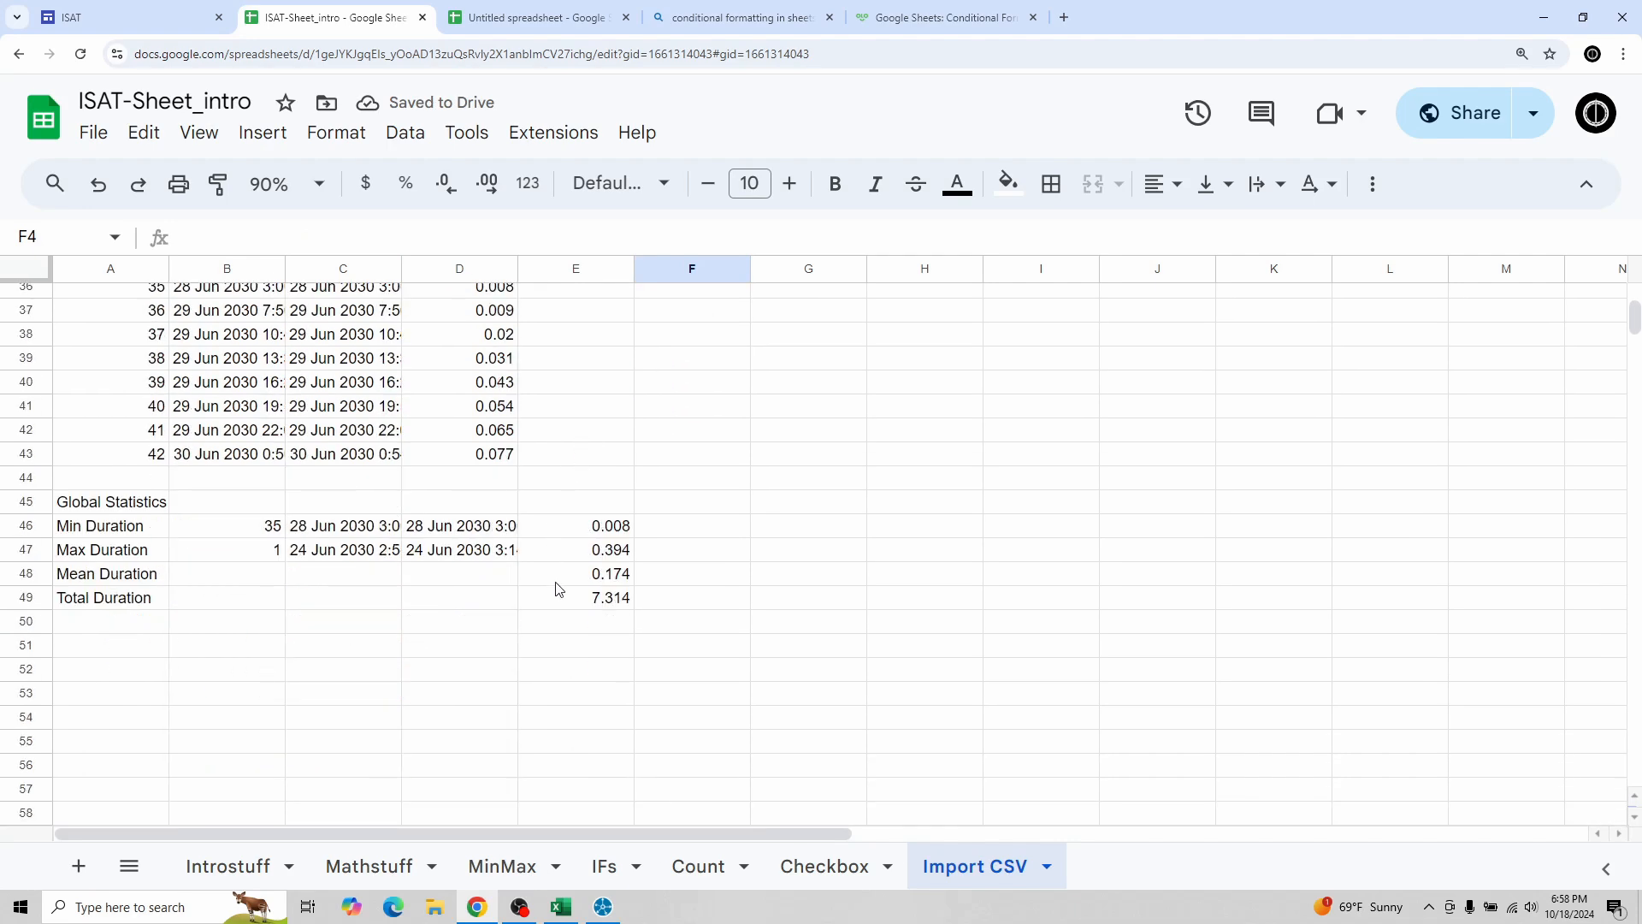
pyautogui.click(564, 582)
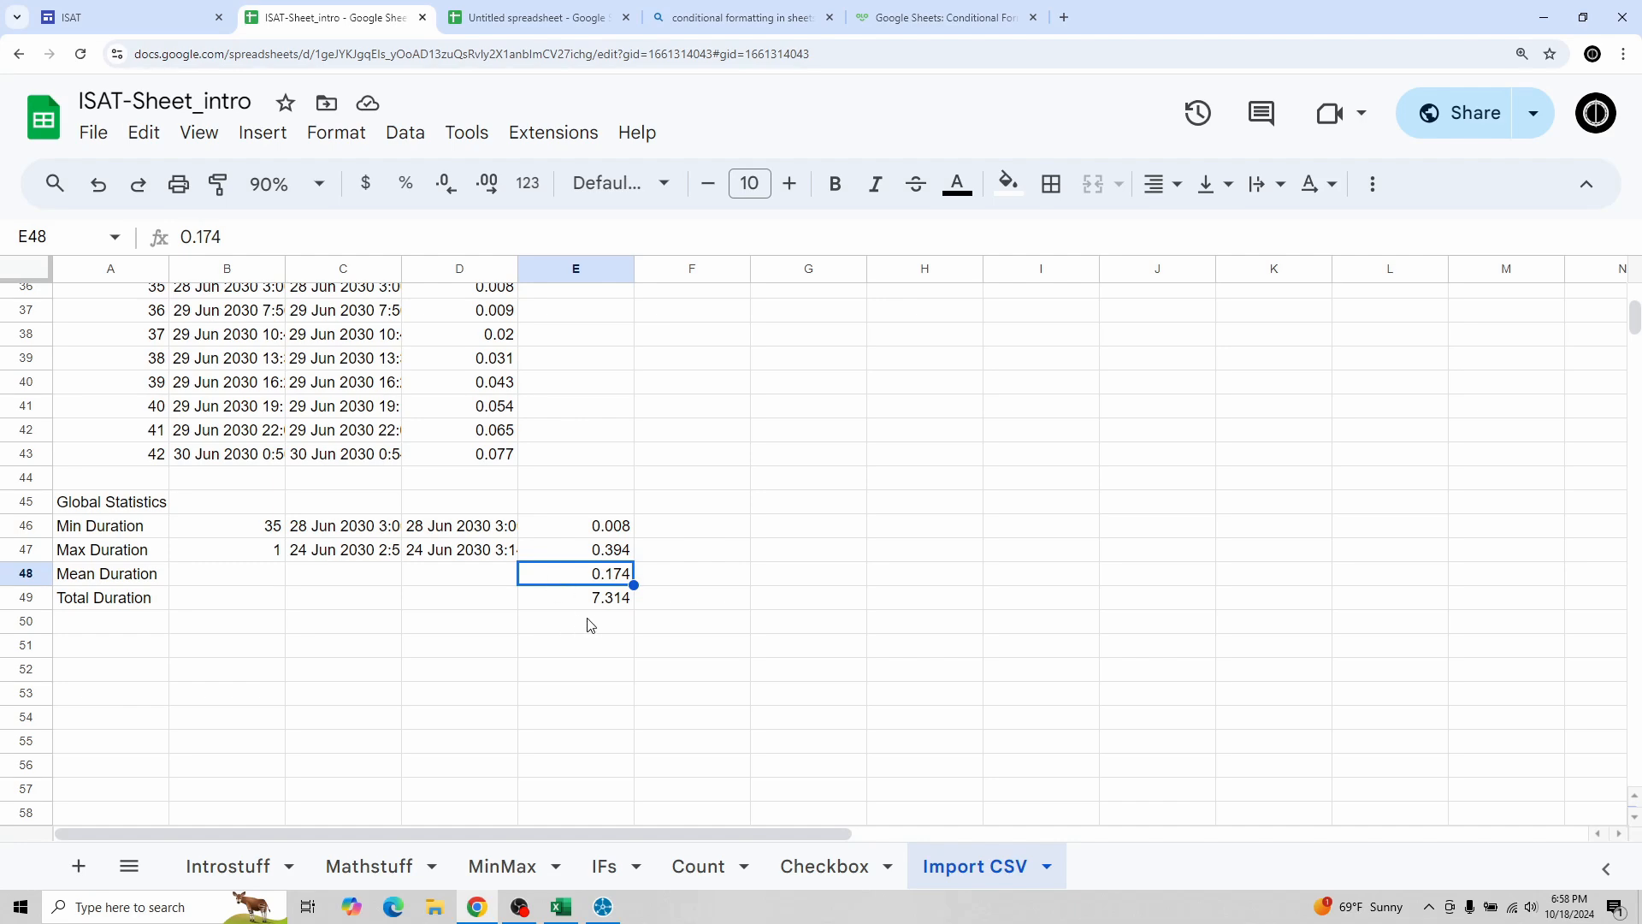
pyautogui.scroll(10, 625, 597)
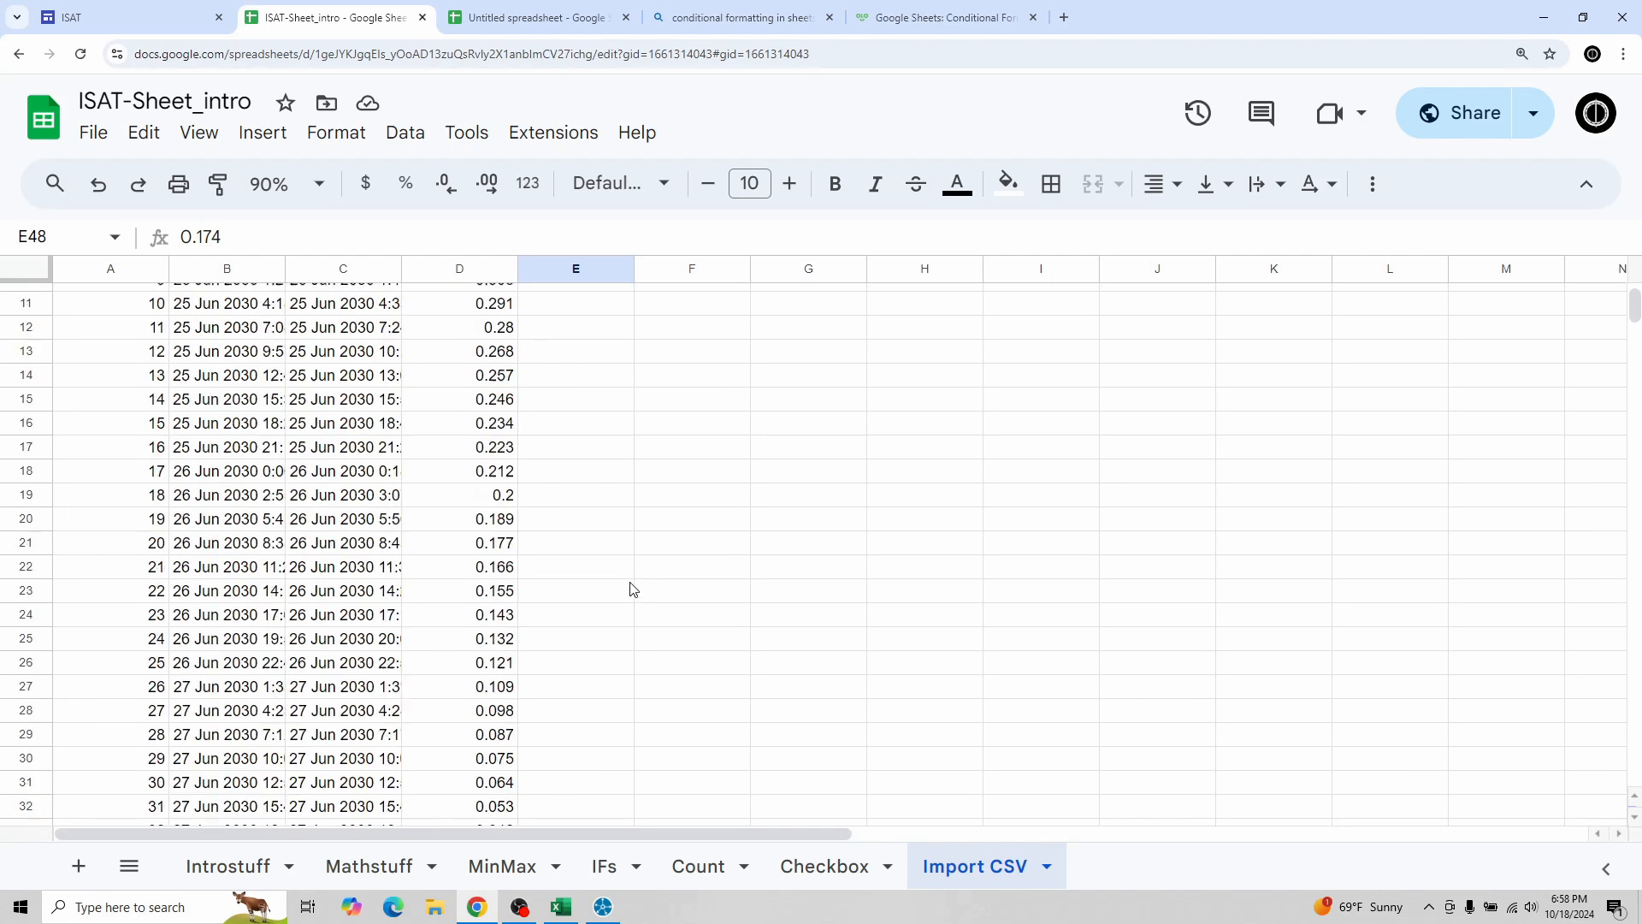
# Step: Calculate the sum of the durations in D2:D43 in cell F4 and compare it with Total Duration in the Global Statistics
pyautogui.click(703, 363)
pyautogui.write('=')
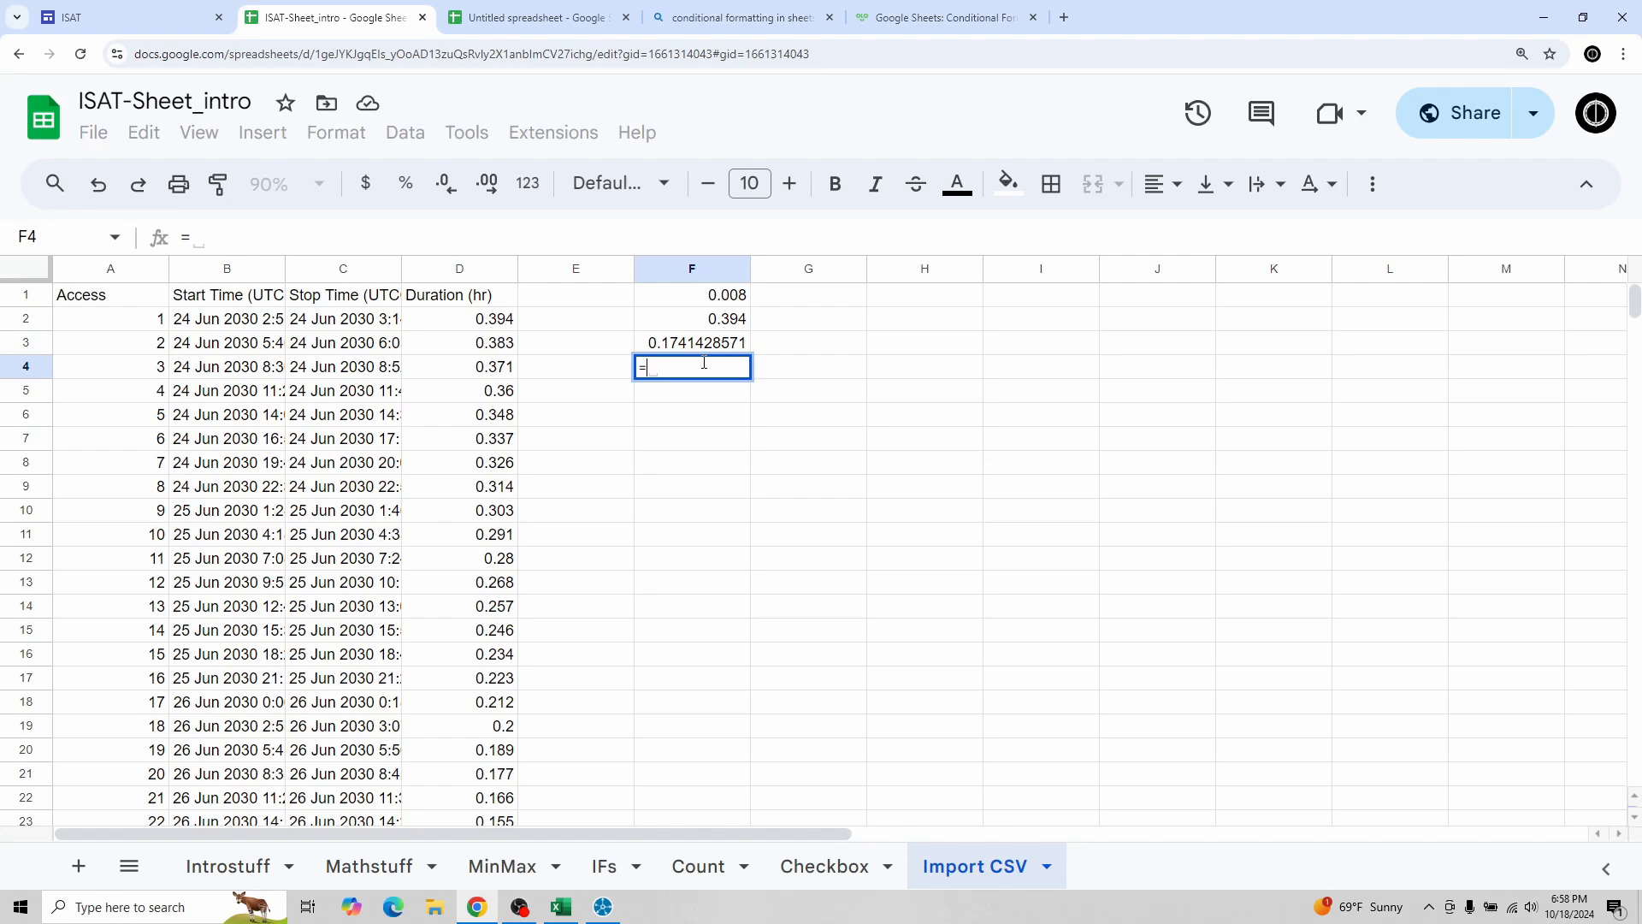
pyautogui.write('SUM(')
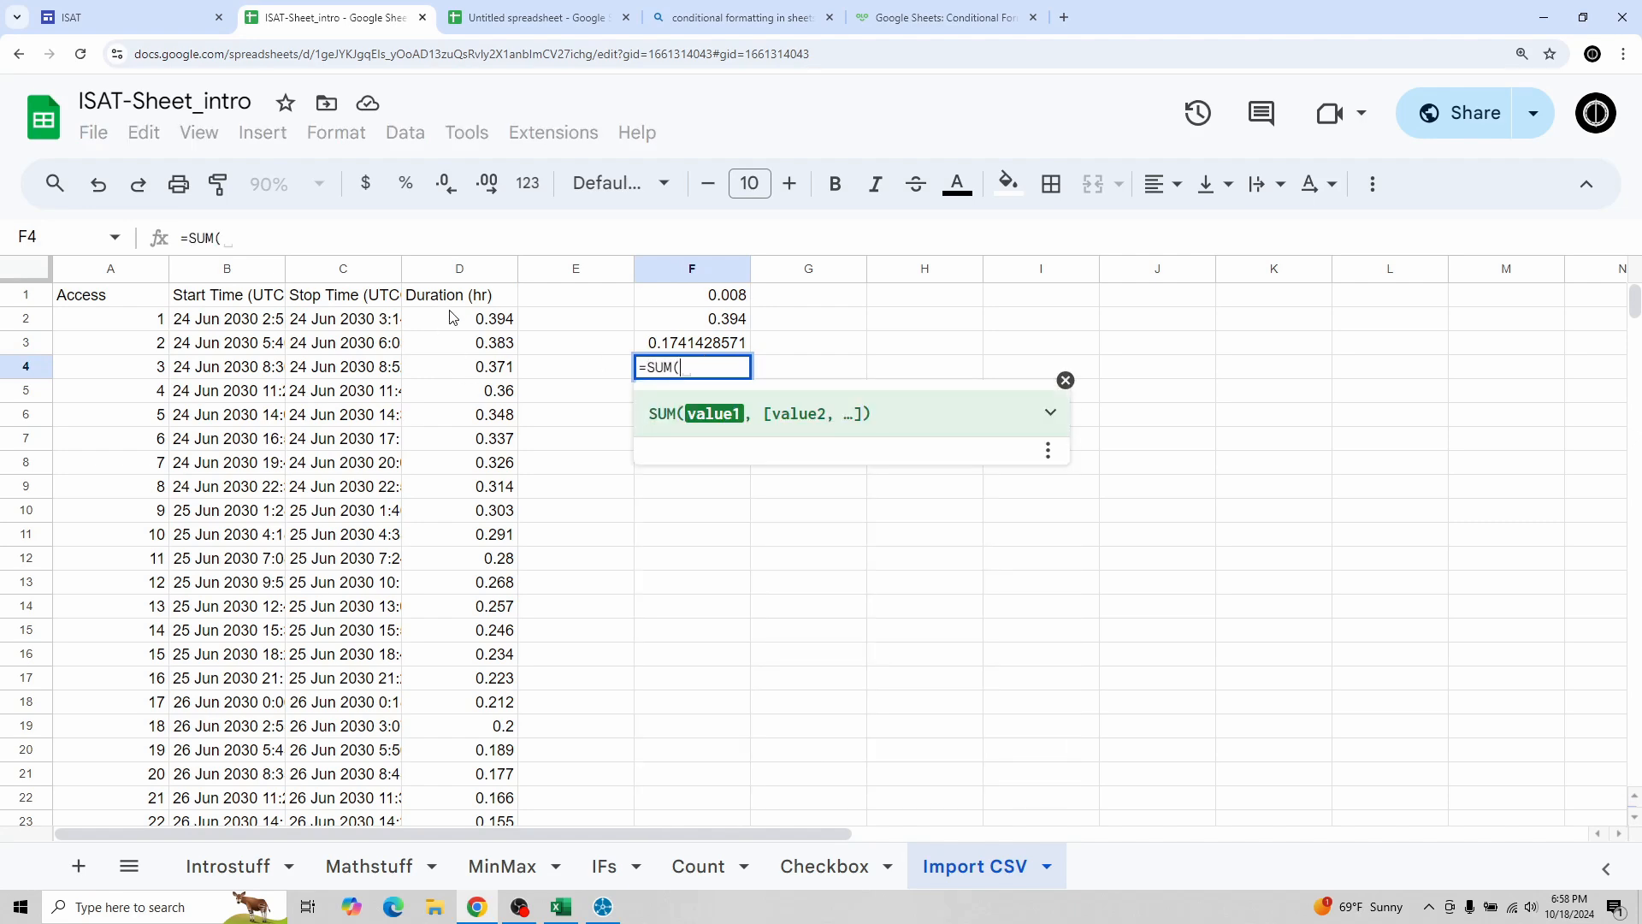
pyautogui.moveTo(455, 318); pyautogui.dragTo(459, 732)
pyautogui.press('Return')
pyautogui.scroll(2, 758, 532)
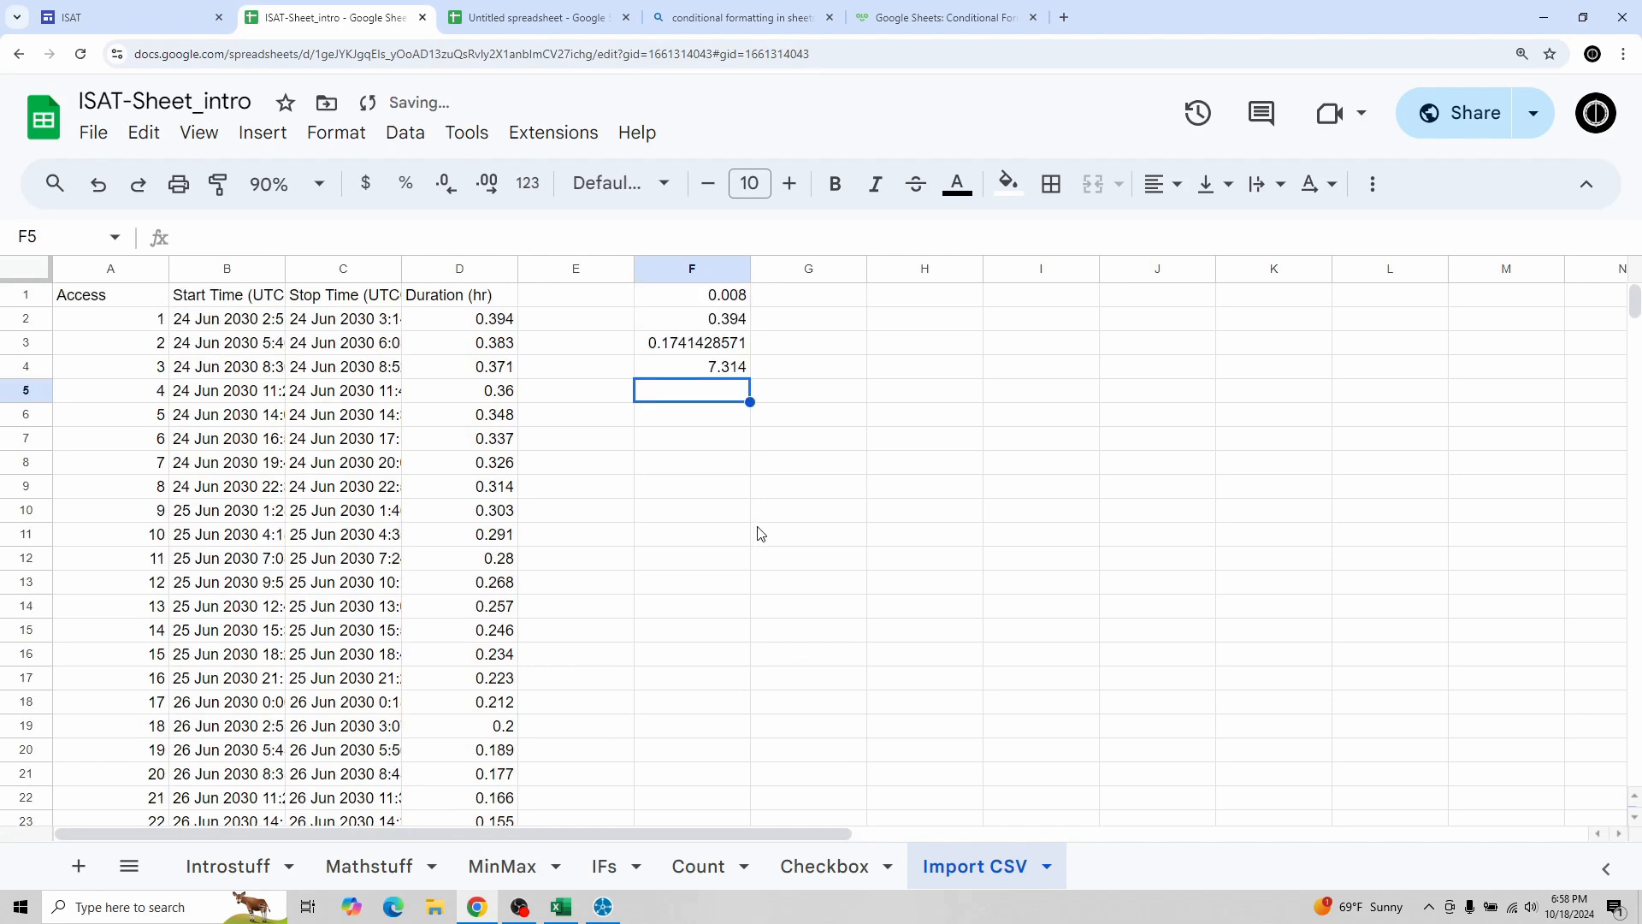
pyautogui.click(691, 369)
pyautogui.scroll(-12, 658, 548)
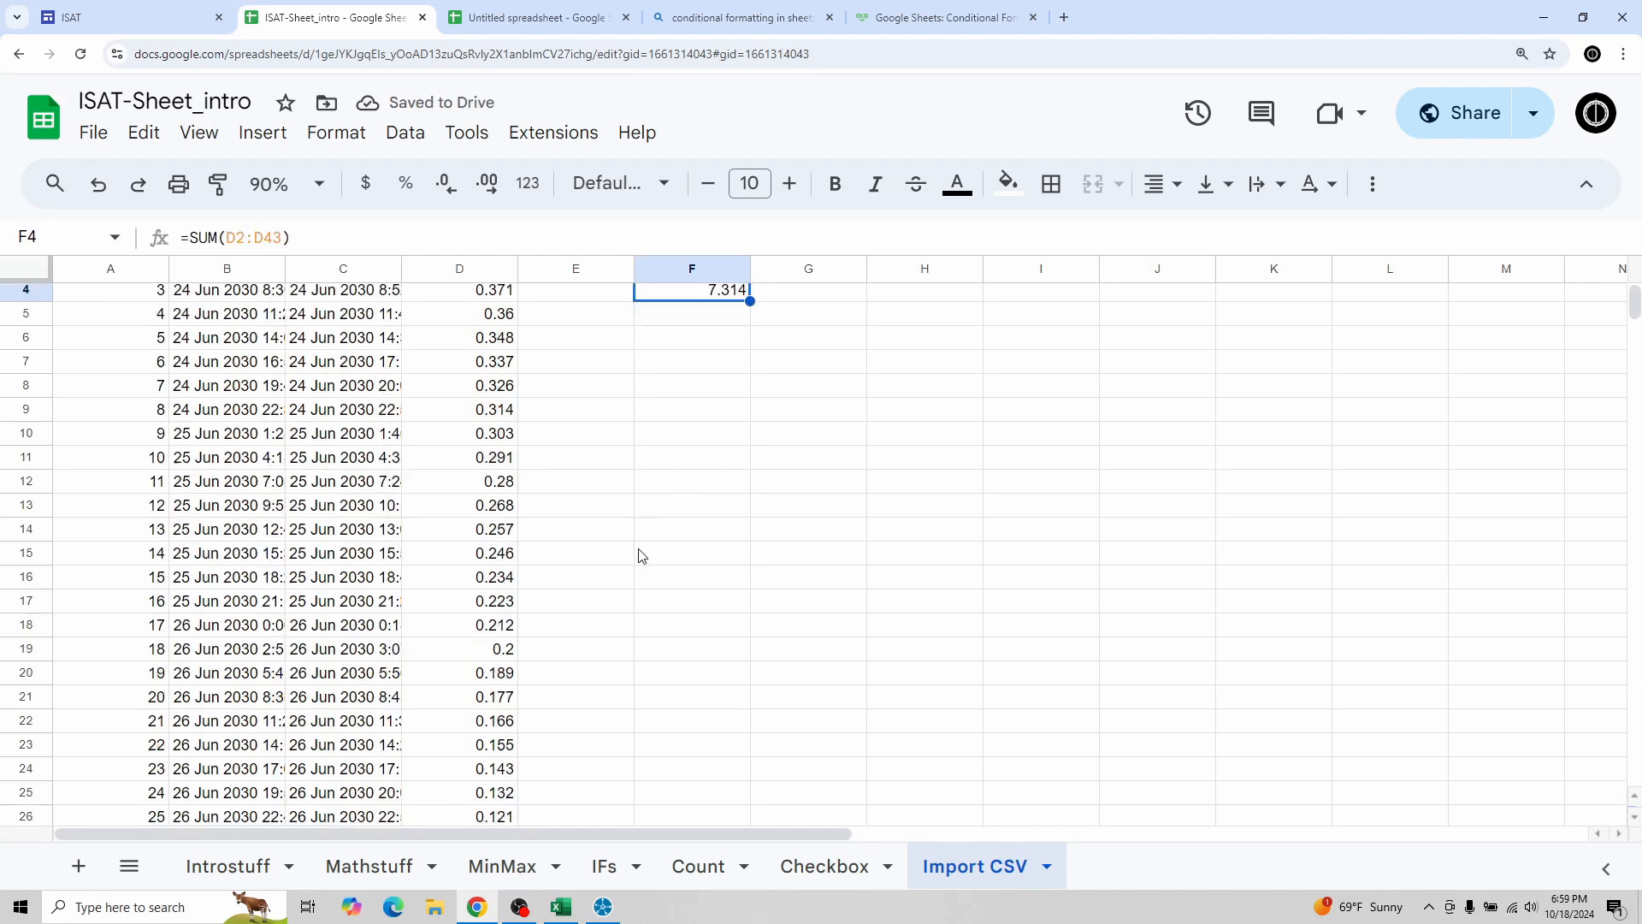
pyautogui.click(550, 521)
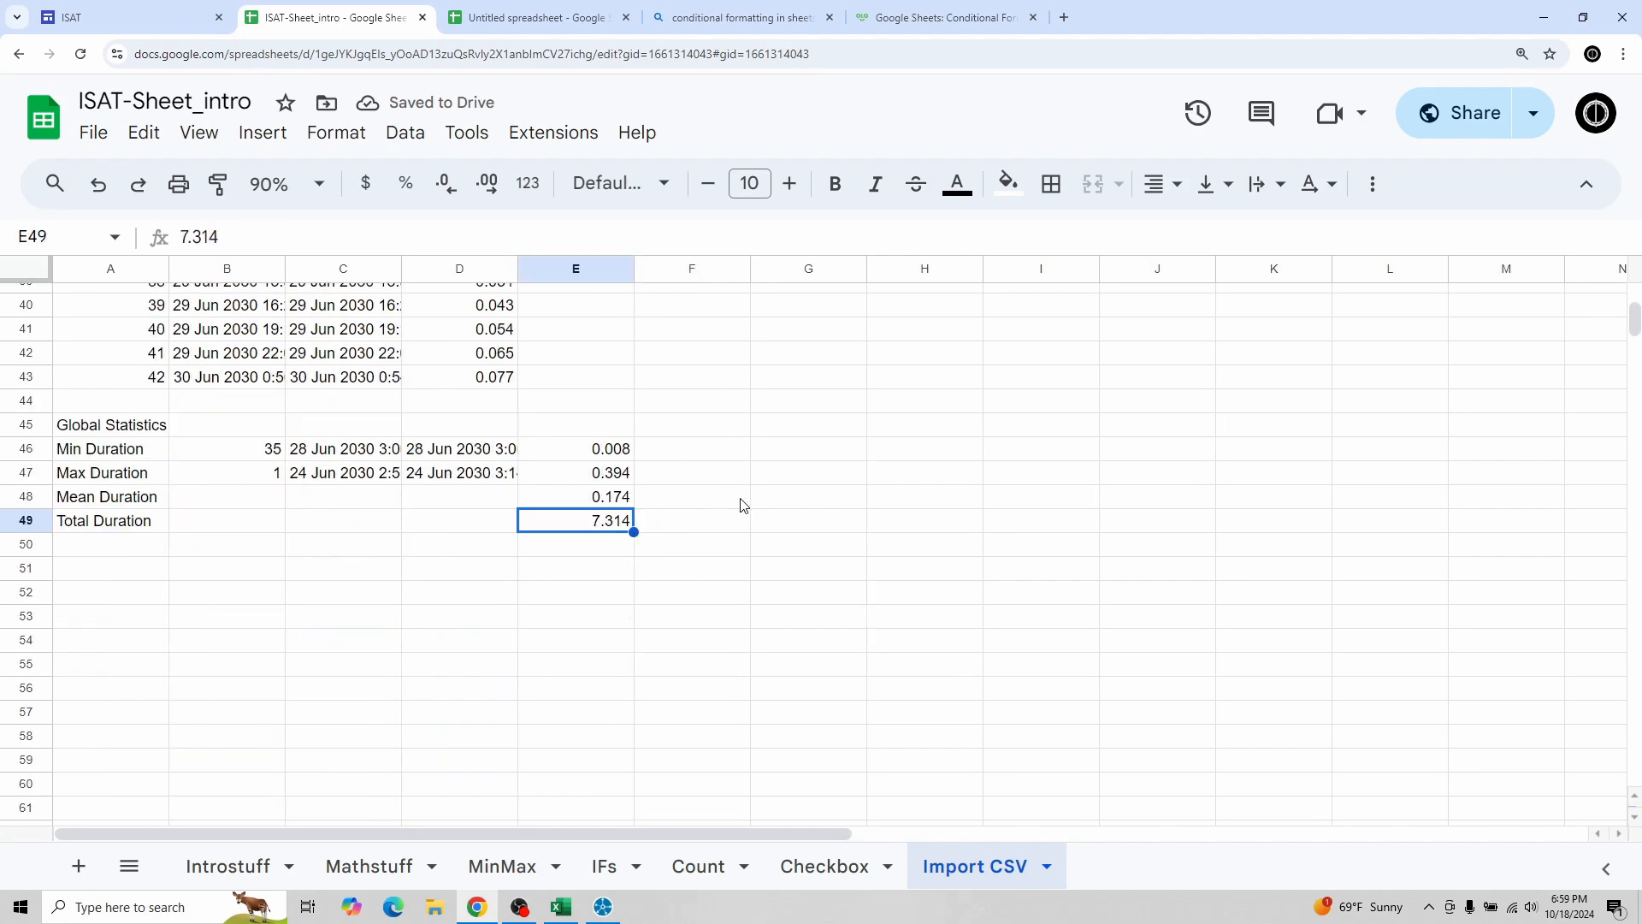
pyautogui.scroll(10, 739, 506)
pyautogui.scroll(1, 741, 507)
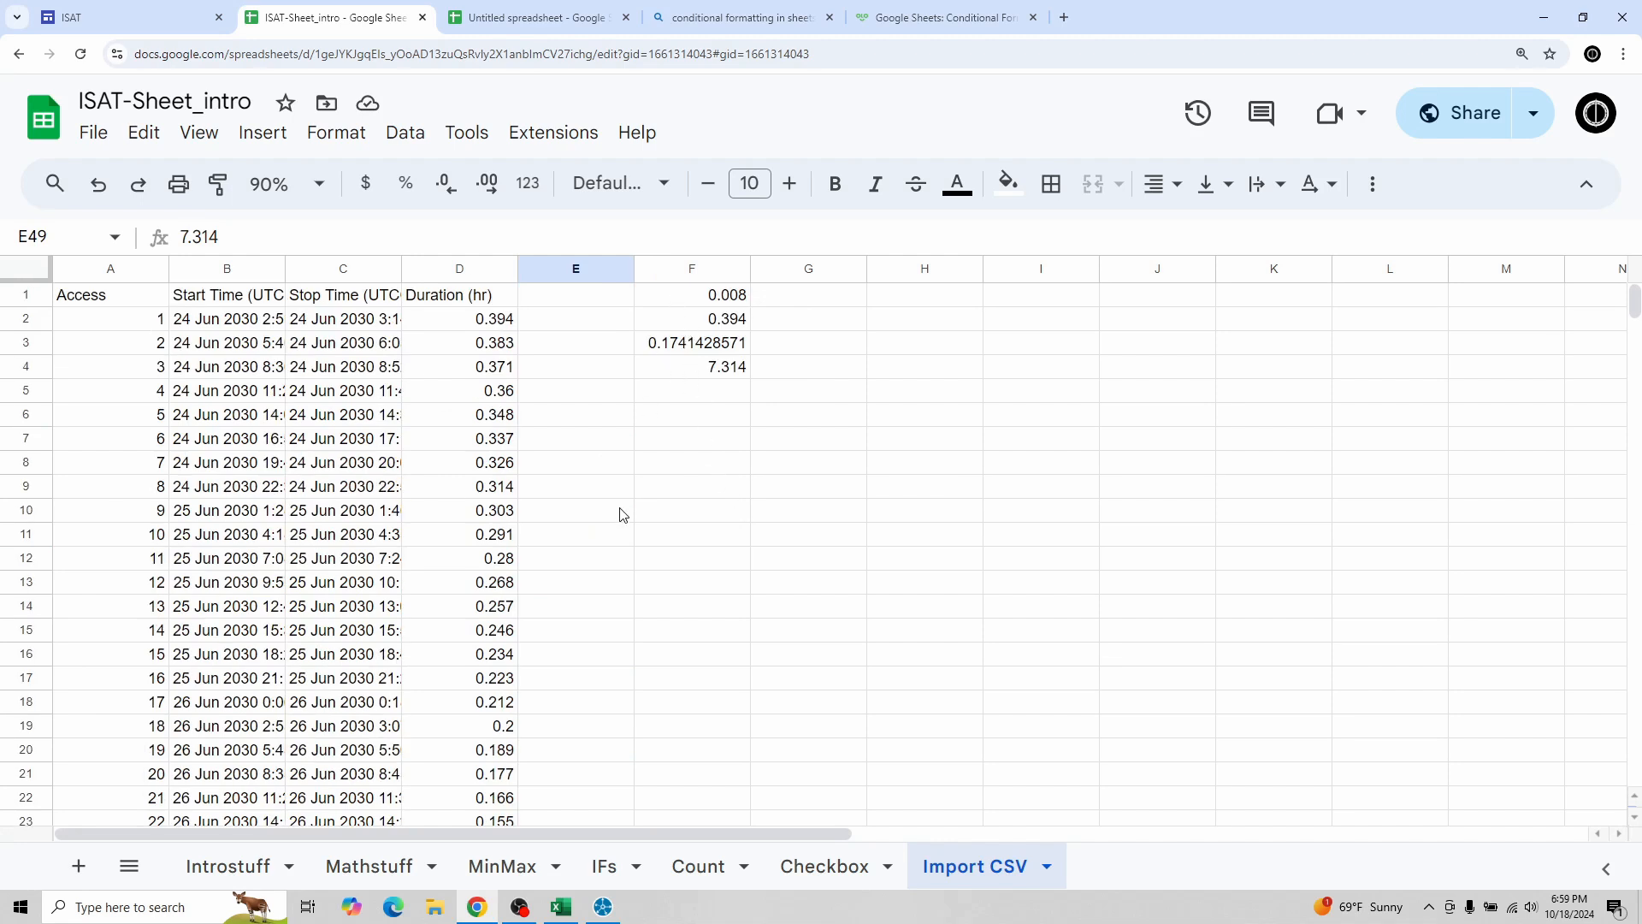
# Step: Enter a COUNTIF formula in cell F6 over the durations D2:D43 with the criterion ">"
pyautogui.click(684, 424)
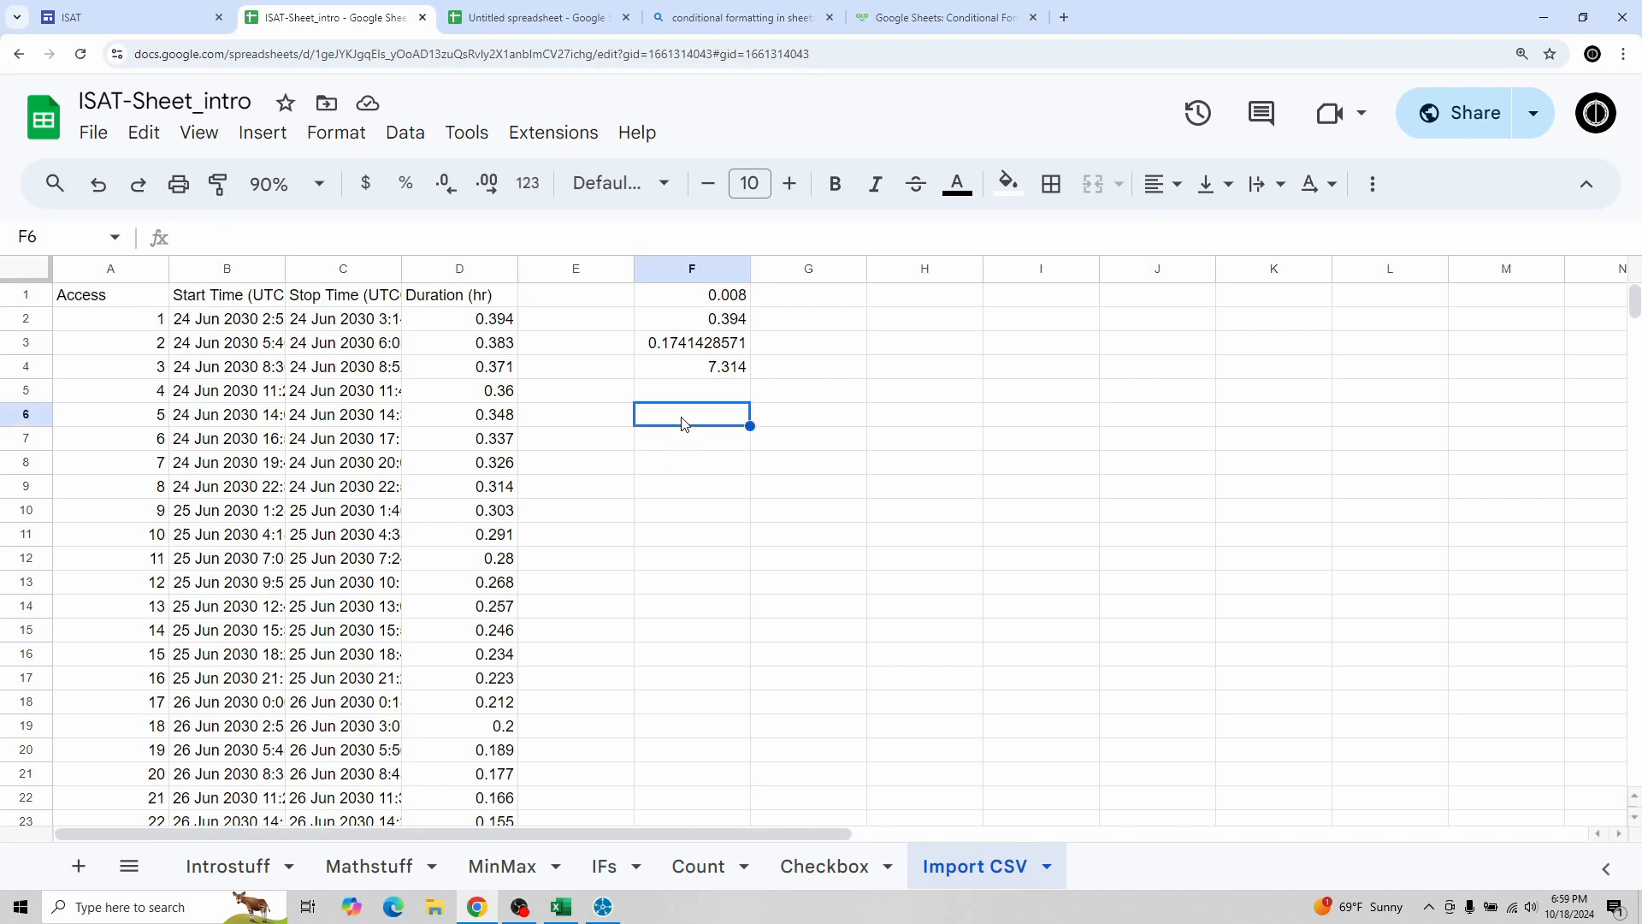
pyautogui.write('=CO')
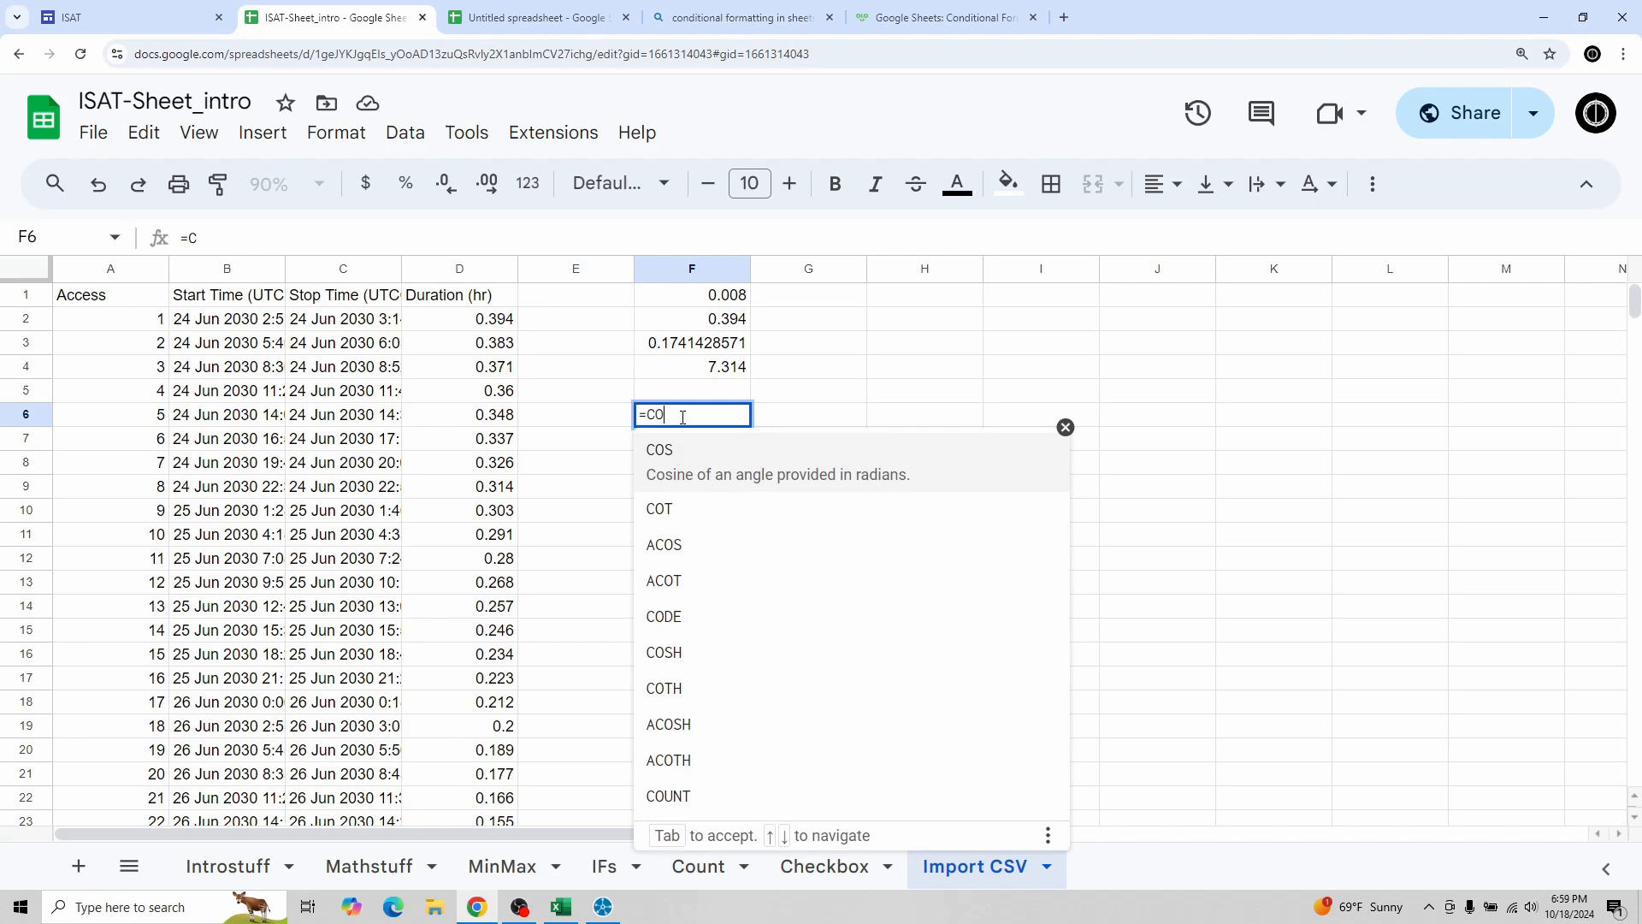
pyautogui.write('UNTIF(')
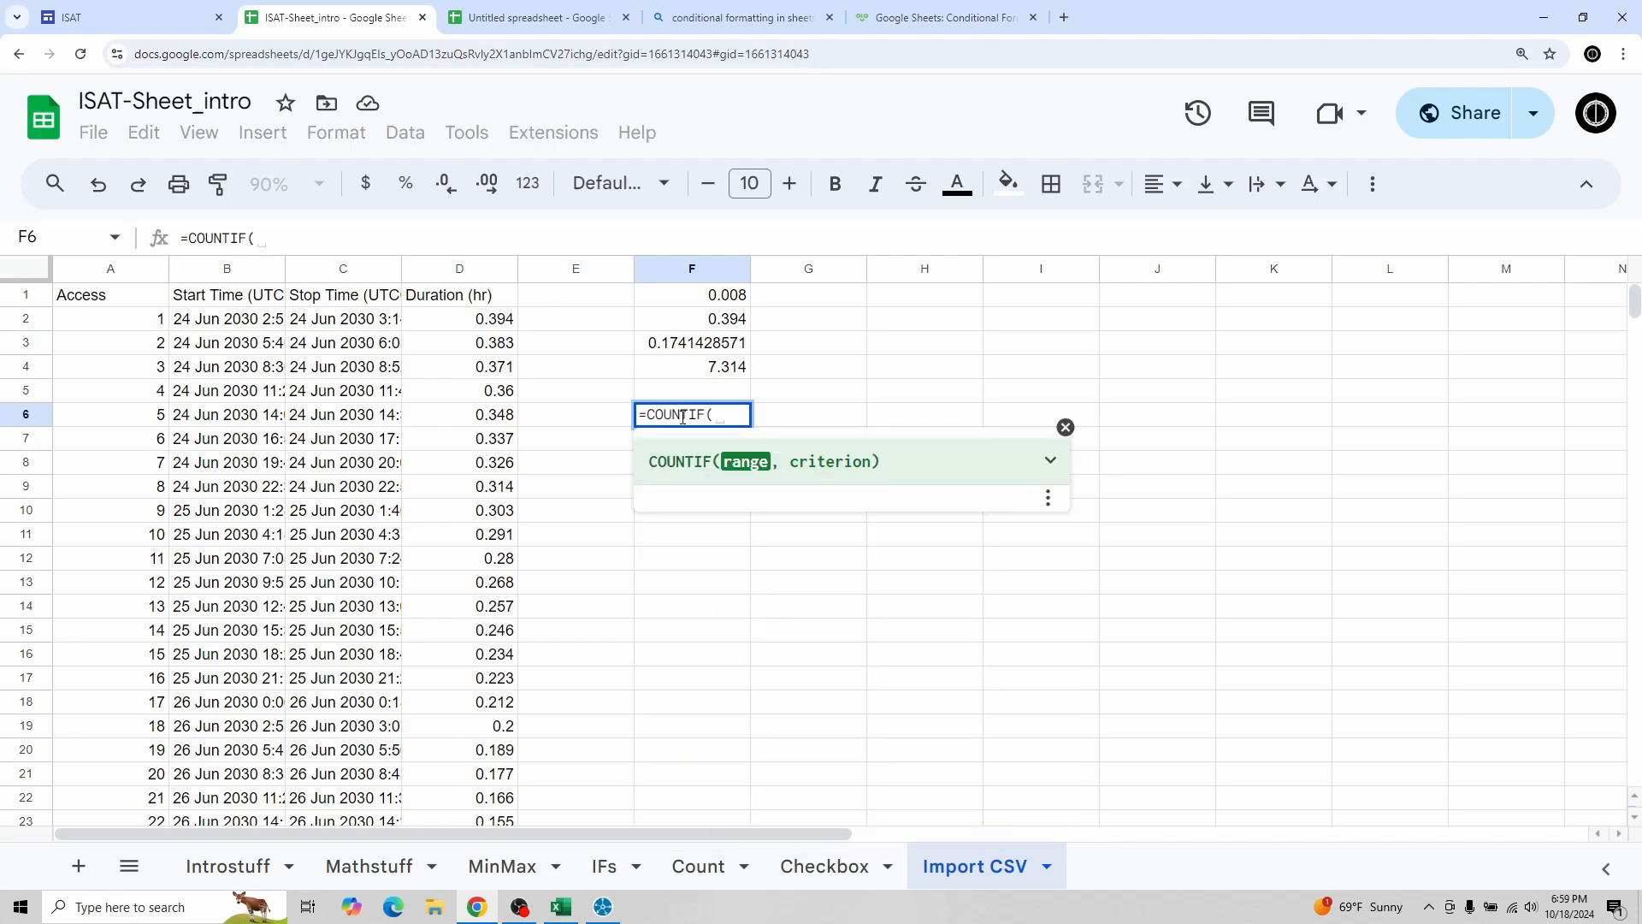
pyautogui.moveTo(477, 323); pyautogui.dragTo(509, 624)
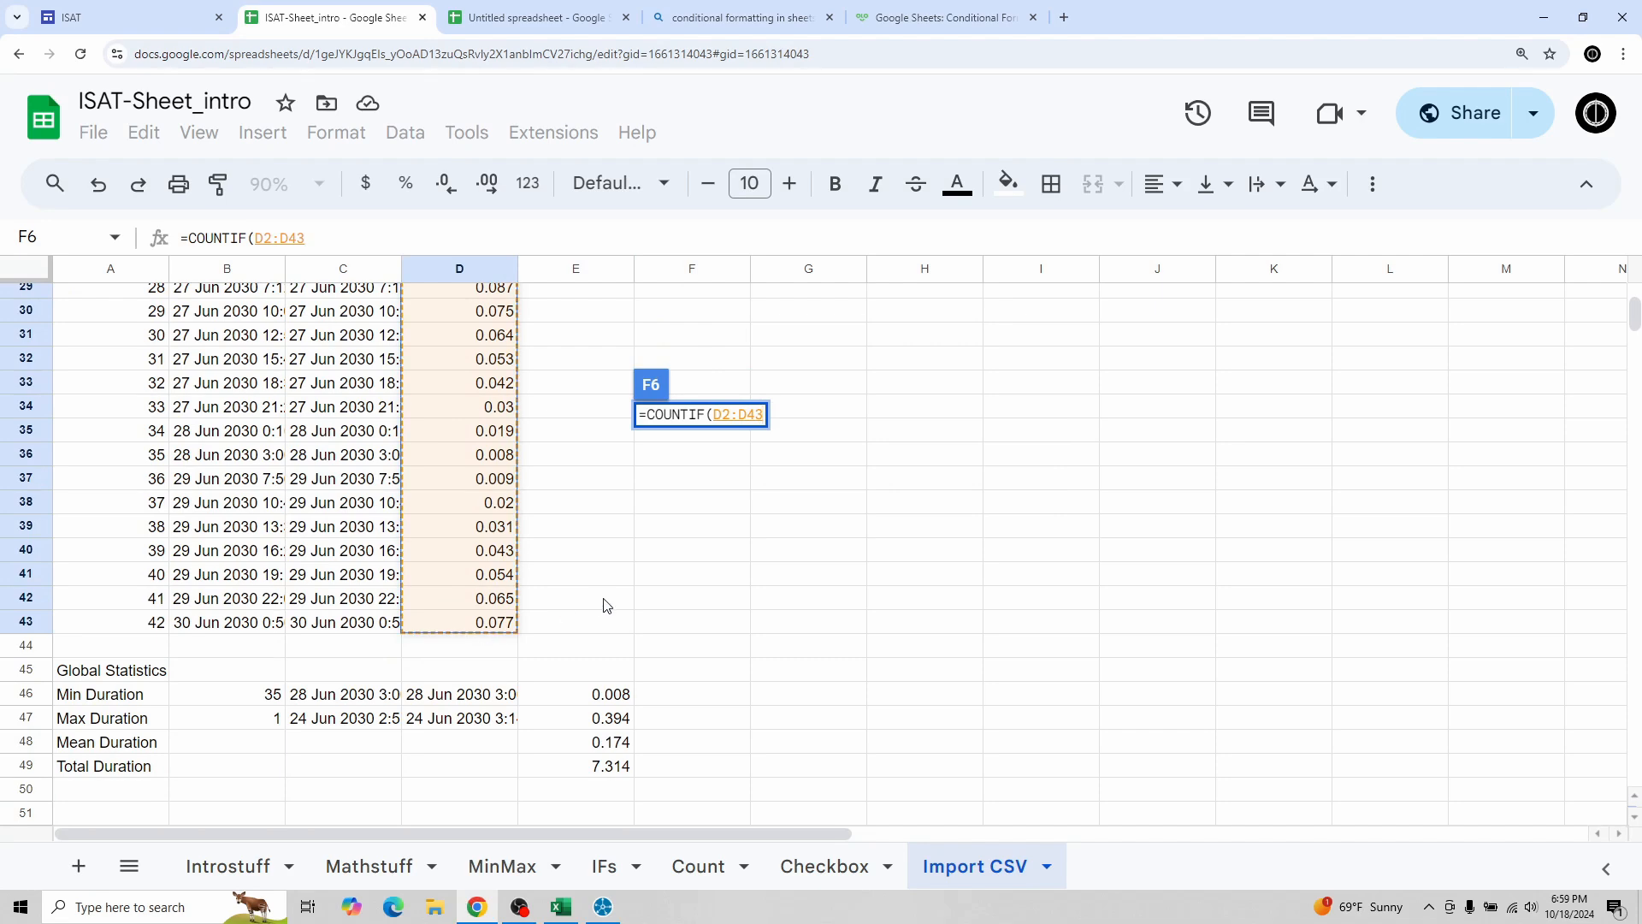
pyautogui.scroll(8, 605, 605)
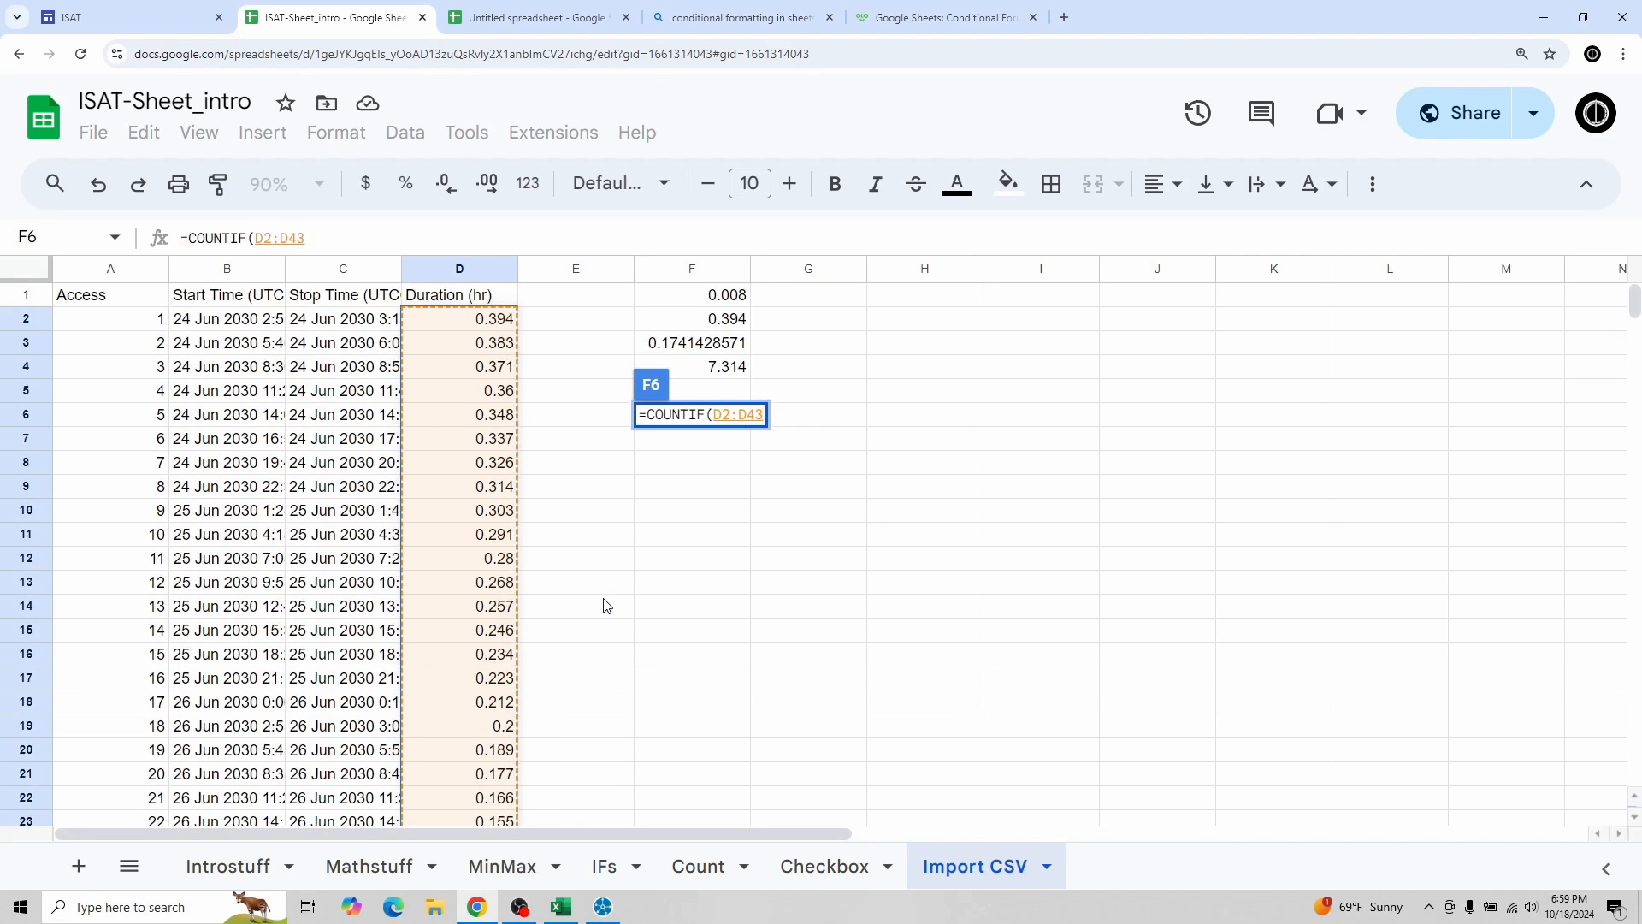
pyautogui.write(',')
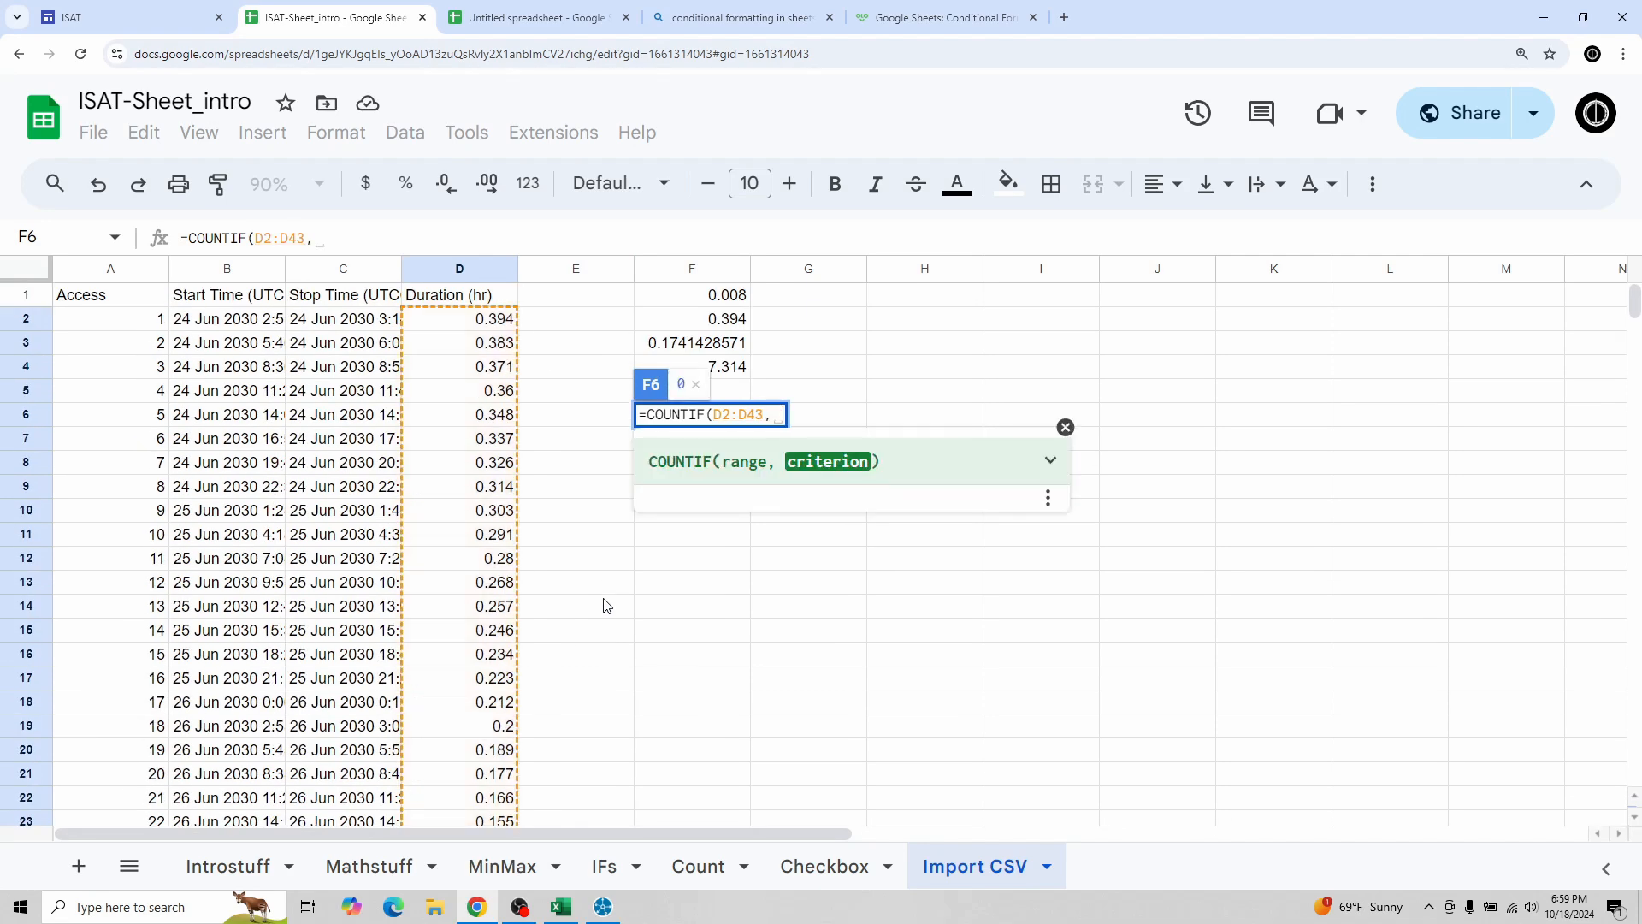
pyautogui.write('">')
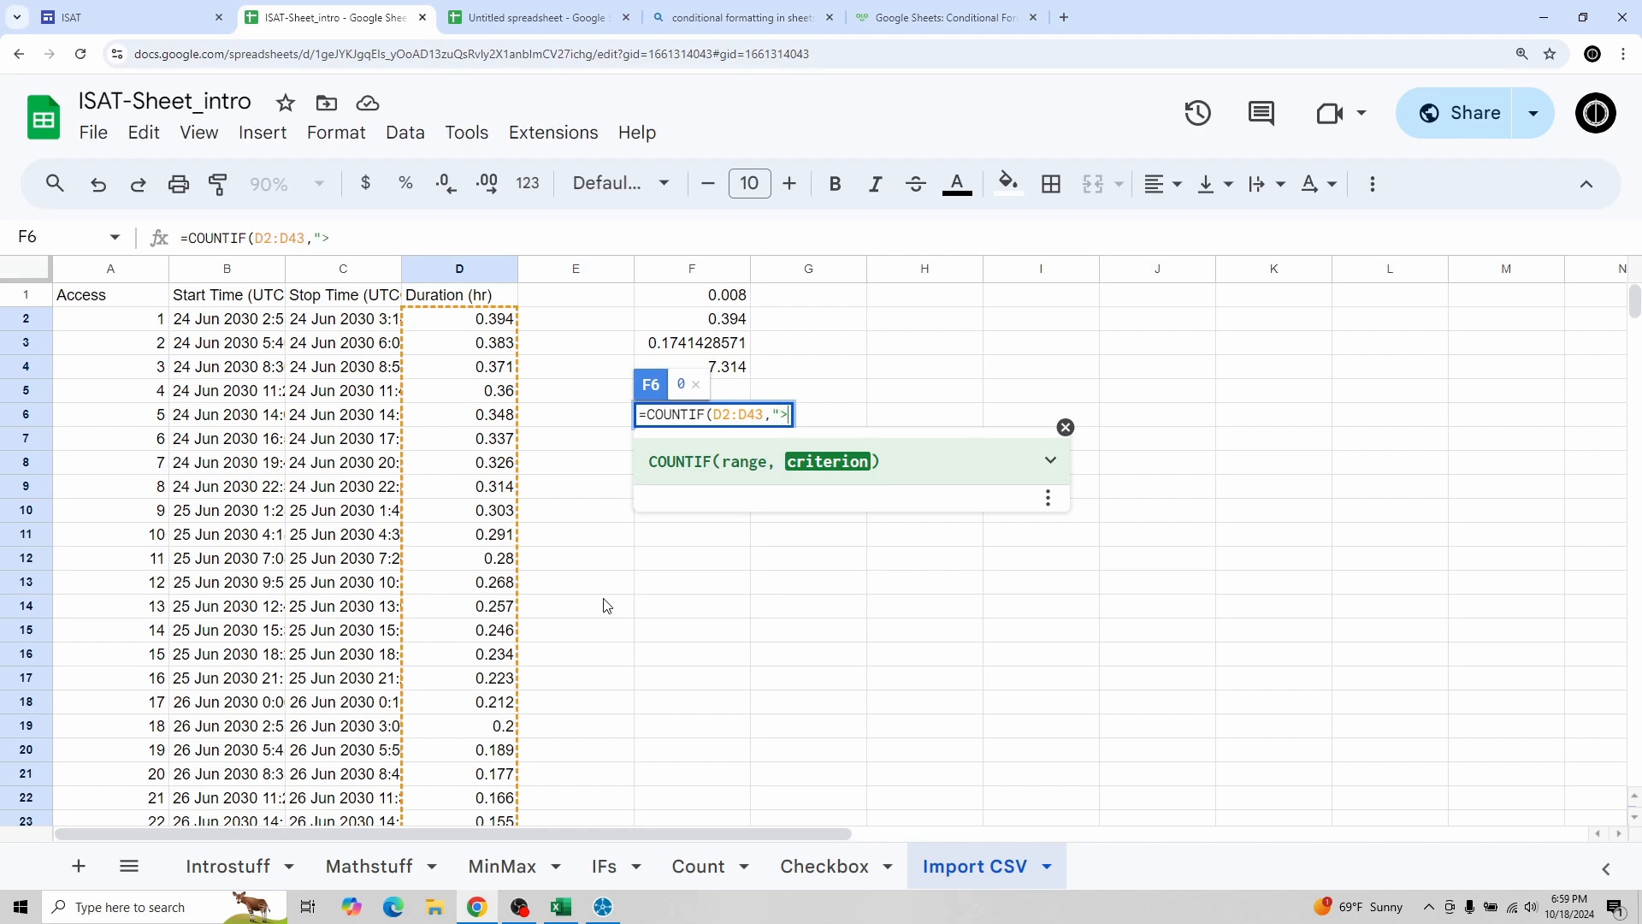
pyautogui.click(725, 345)
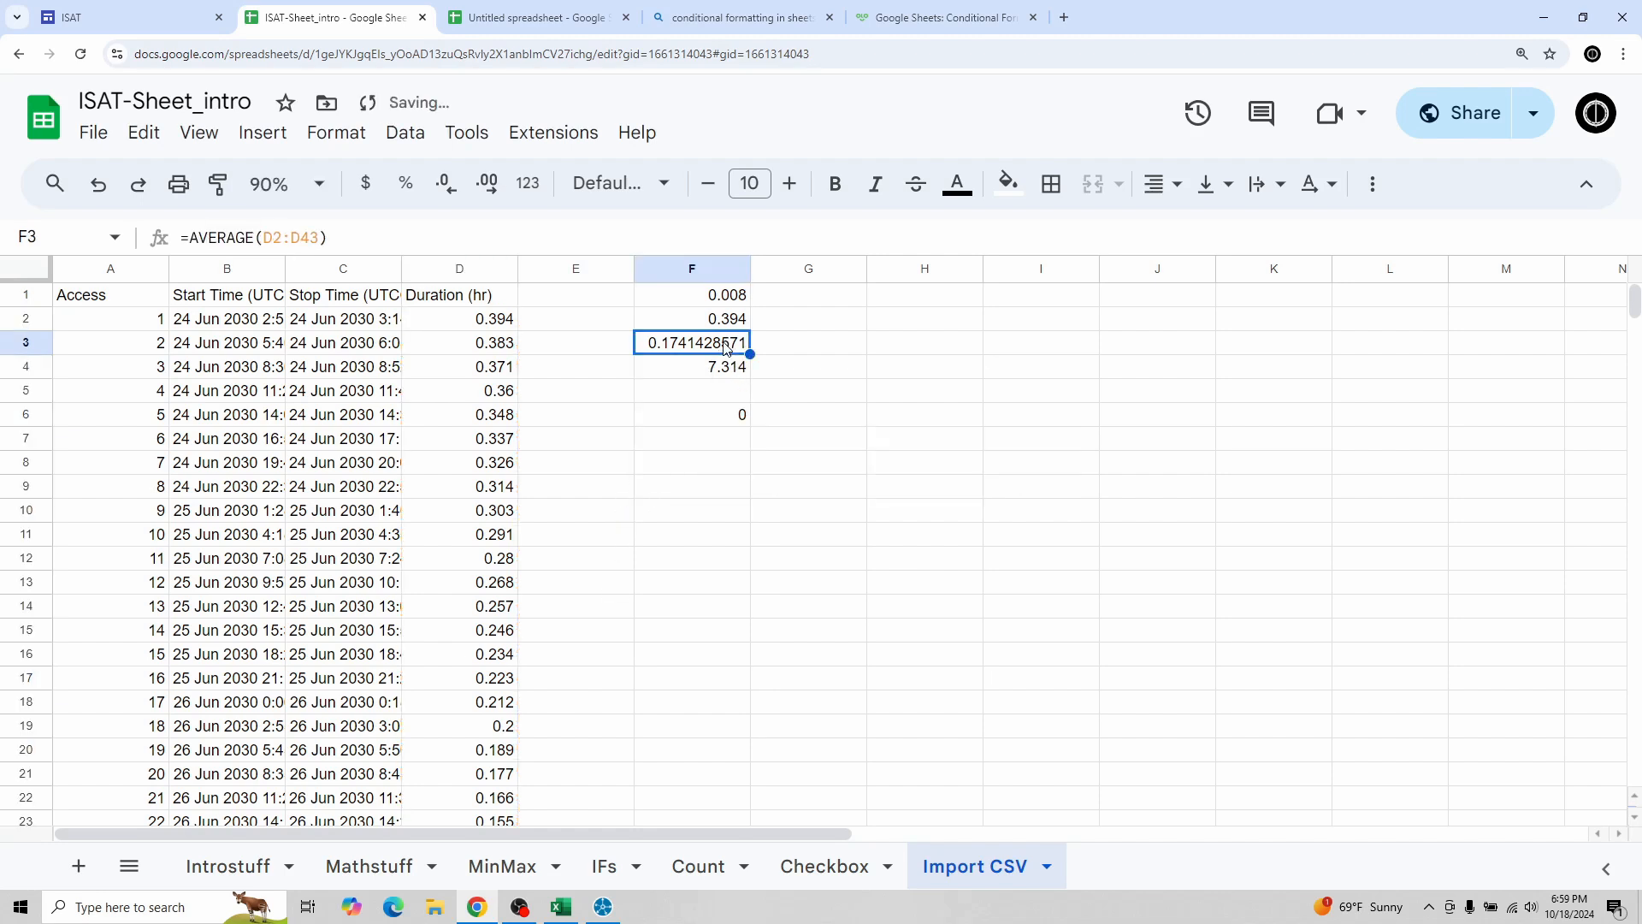
# Step: Set the criterion of the COUNTIF formula in cell F6 to ">0.174"
pyautogui.click(725, 420)
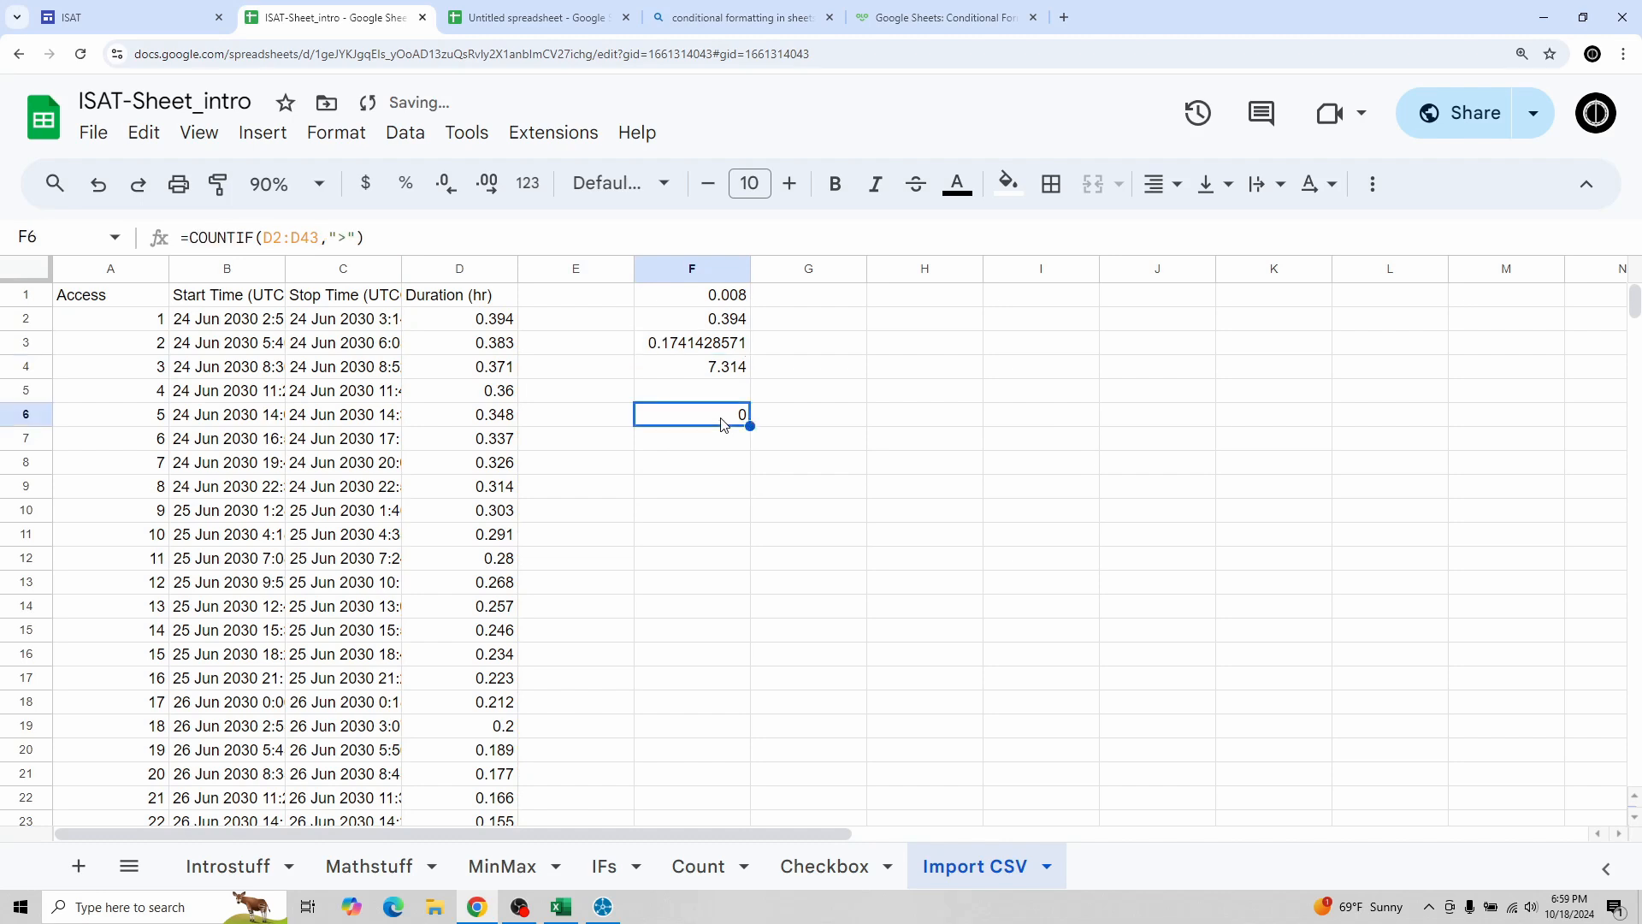
pyautogui.click(353, 238)
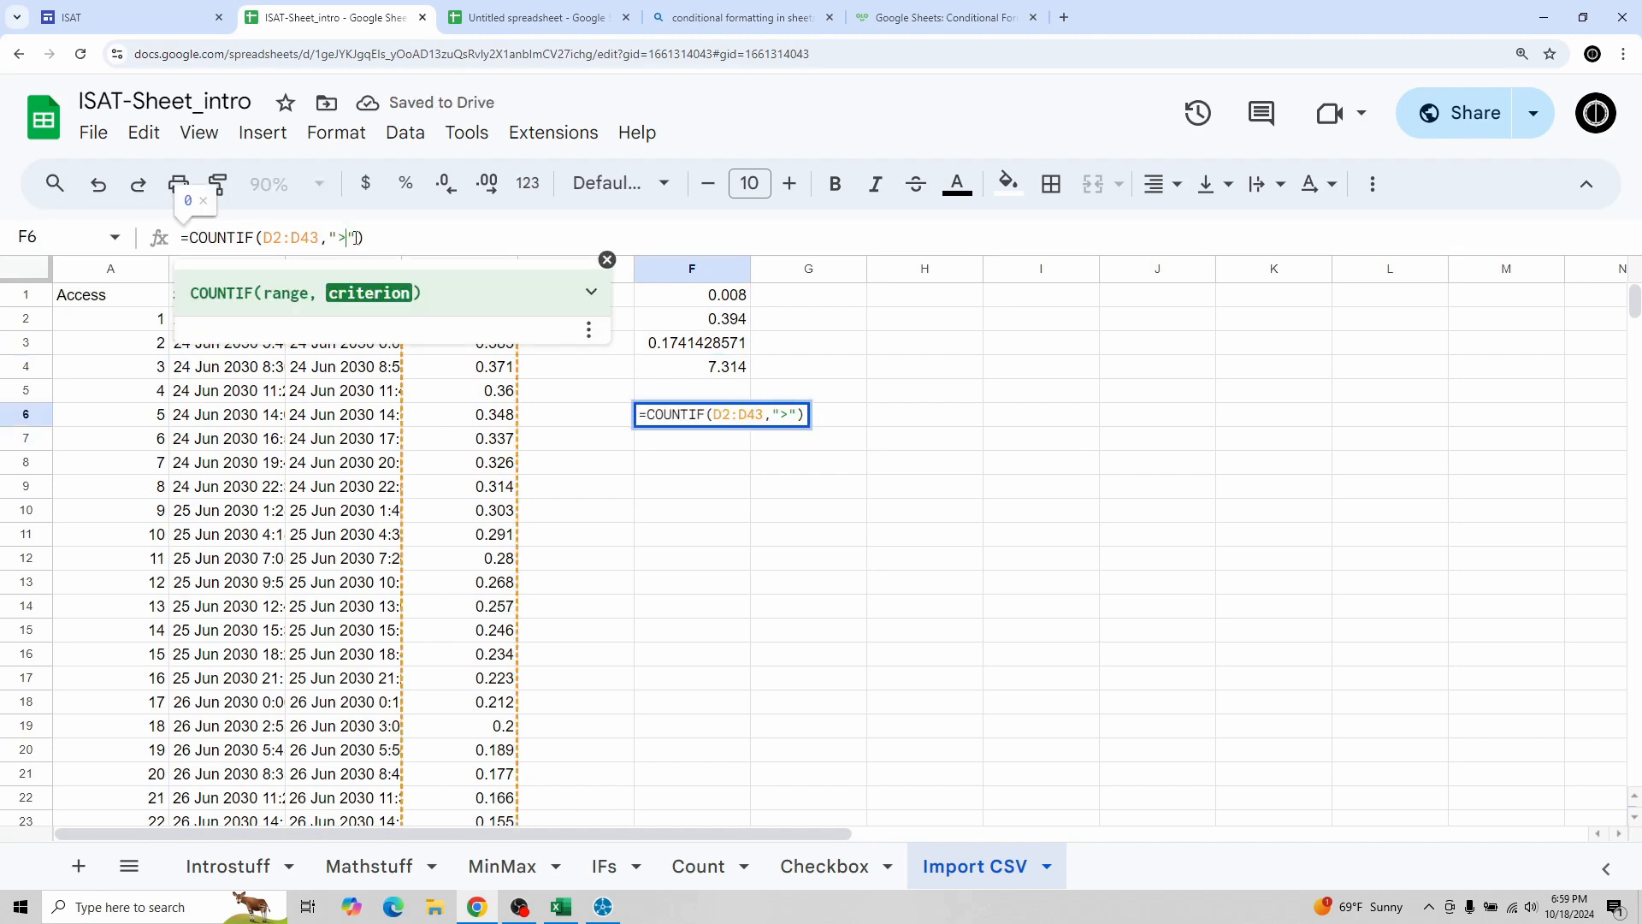
pyautogui.write('0.174')
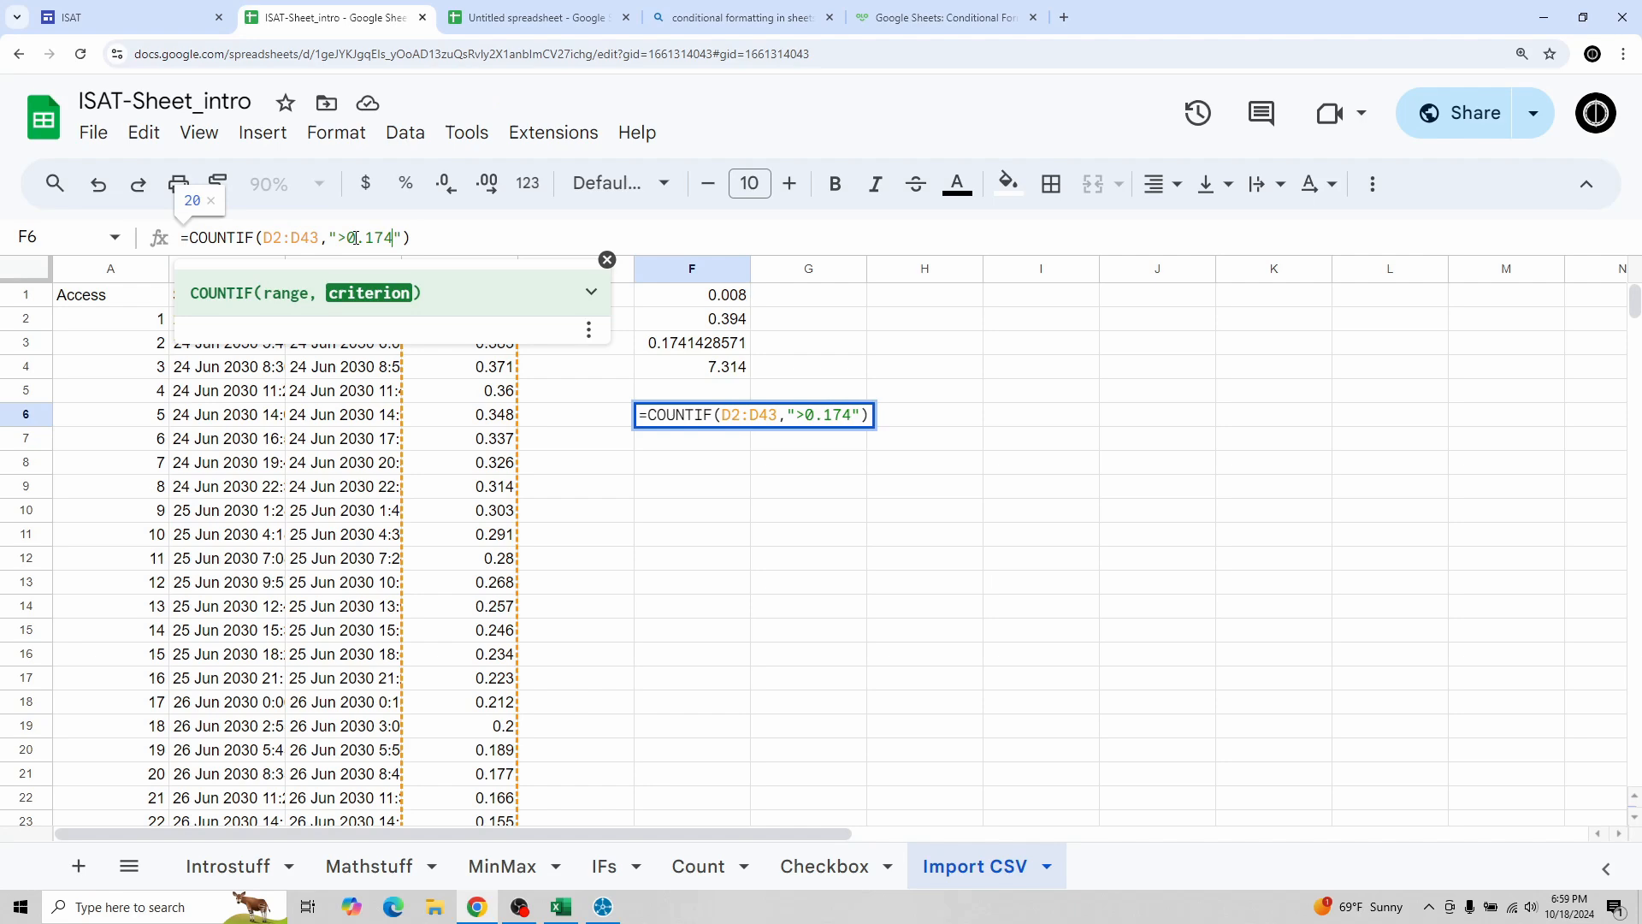
pyautogui.press('Return')
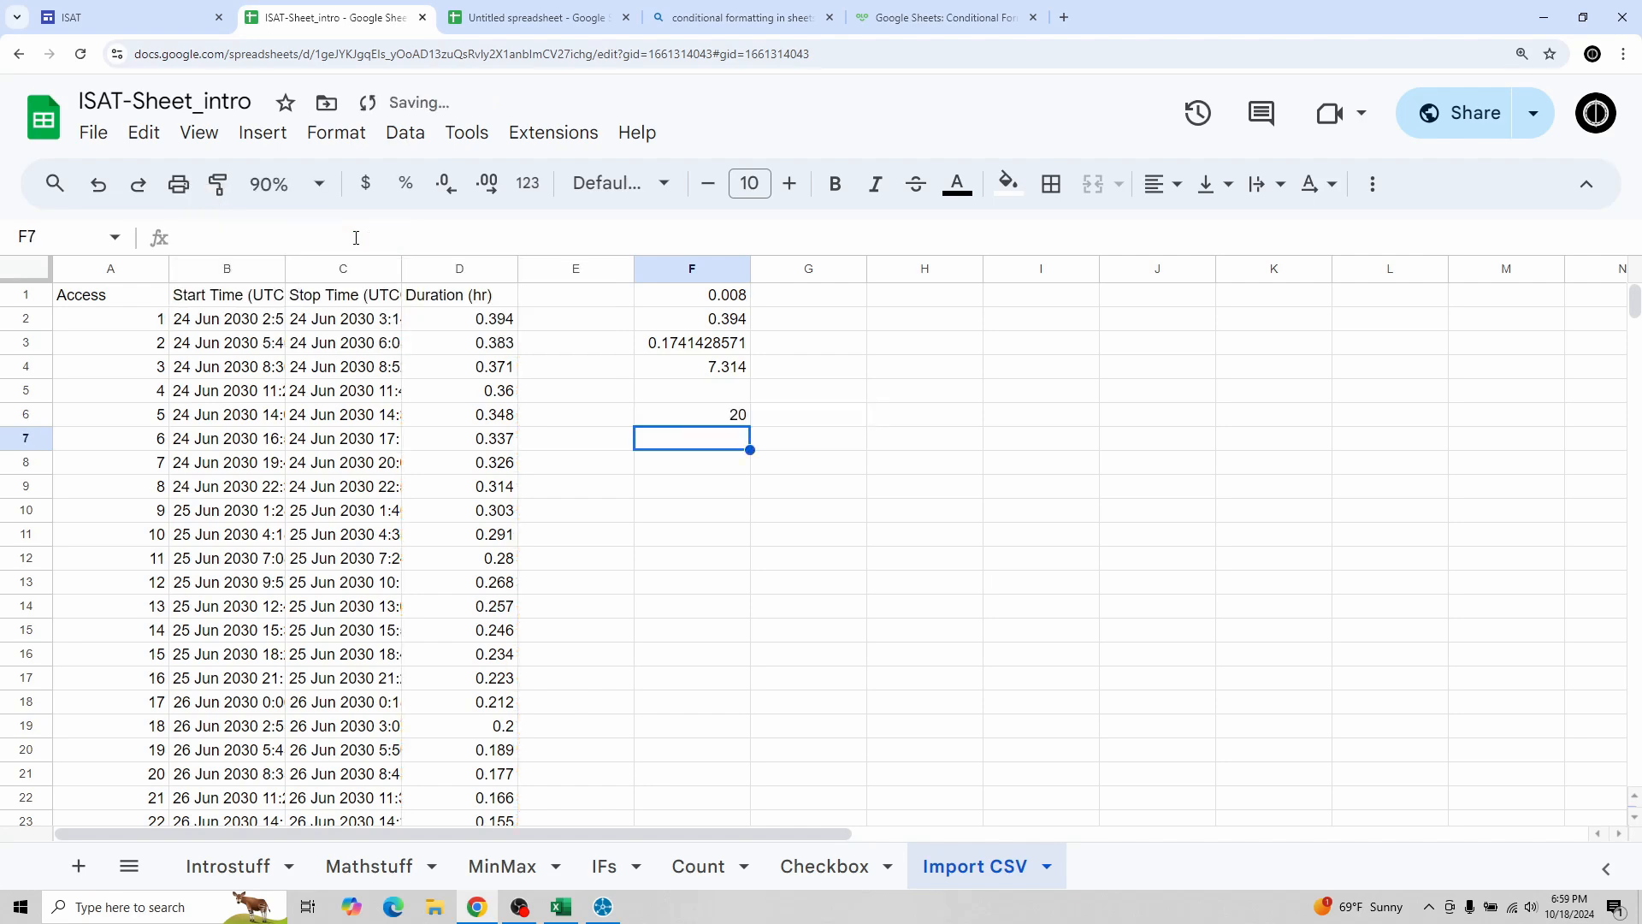
# Step: Compare the count in F6 with the last access number in column A and review the Global Statistics
pyautogui.click(686, 417)
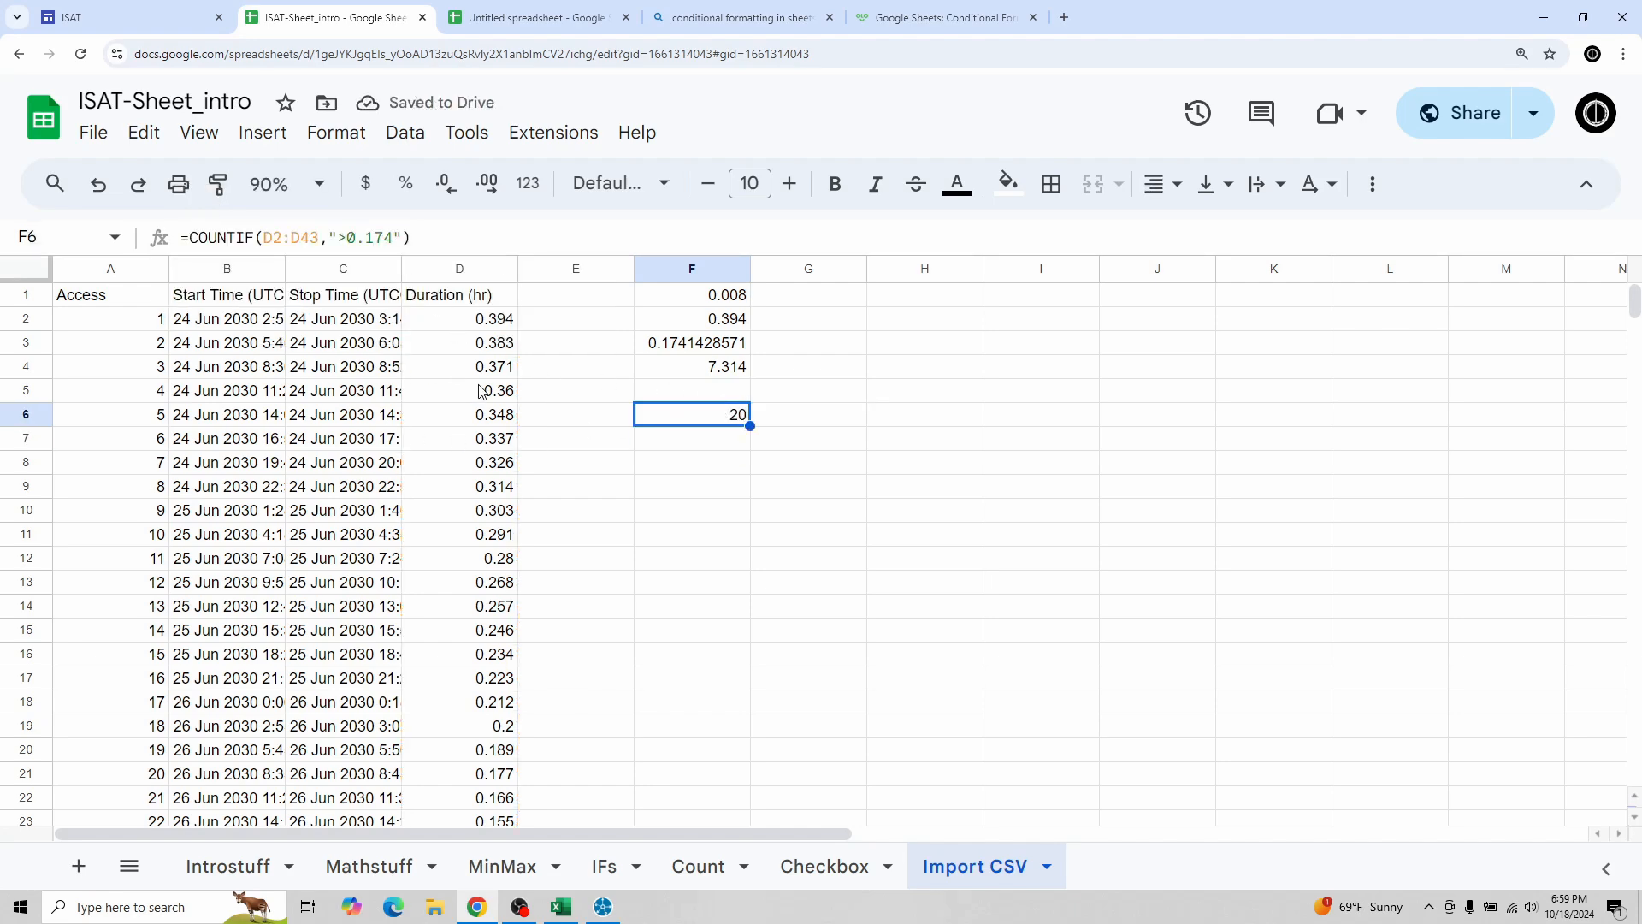
pyautogui.scroll(-8, 496, 432)
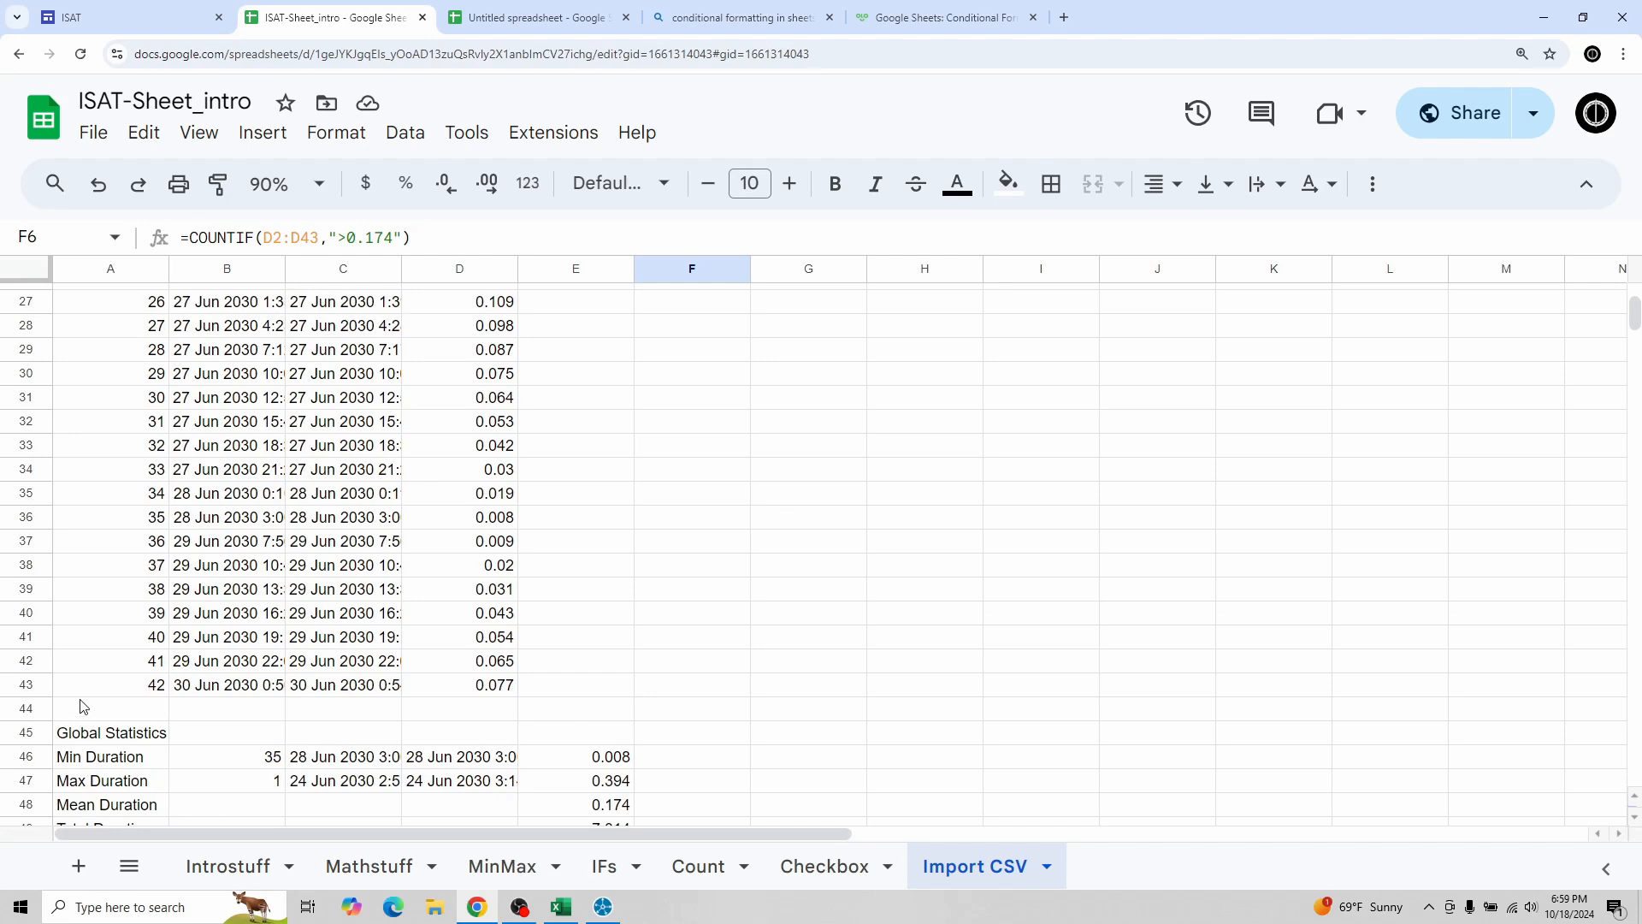
pyautogui.click(110, 685)
pyautogui.scroll(8, 477, 612)
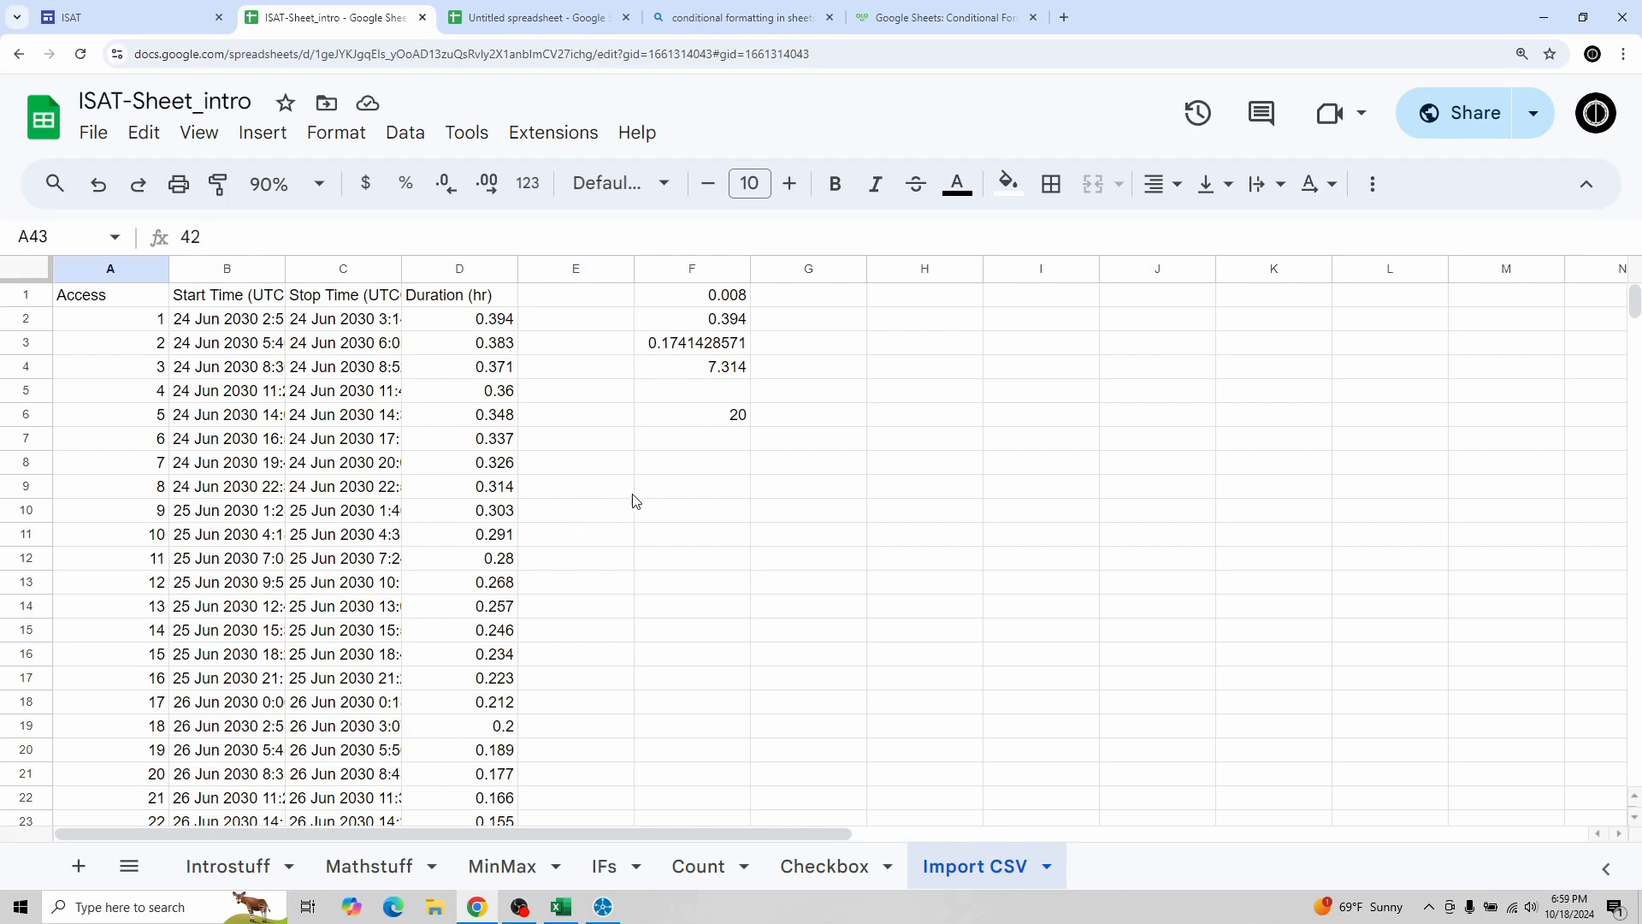
pyautogui.click(664, 419)
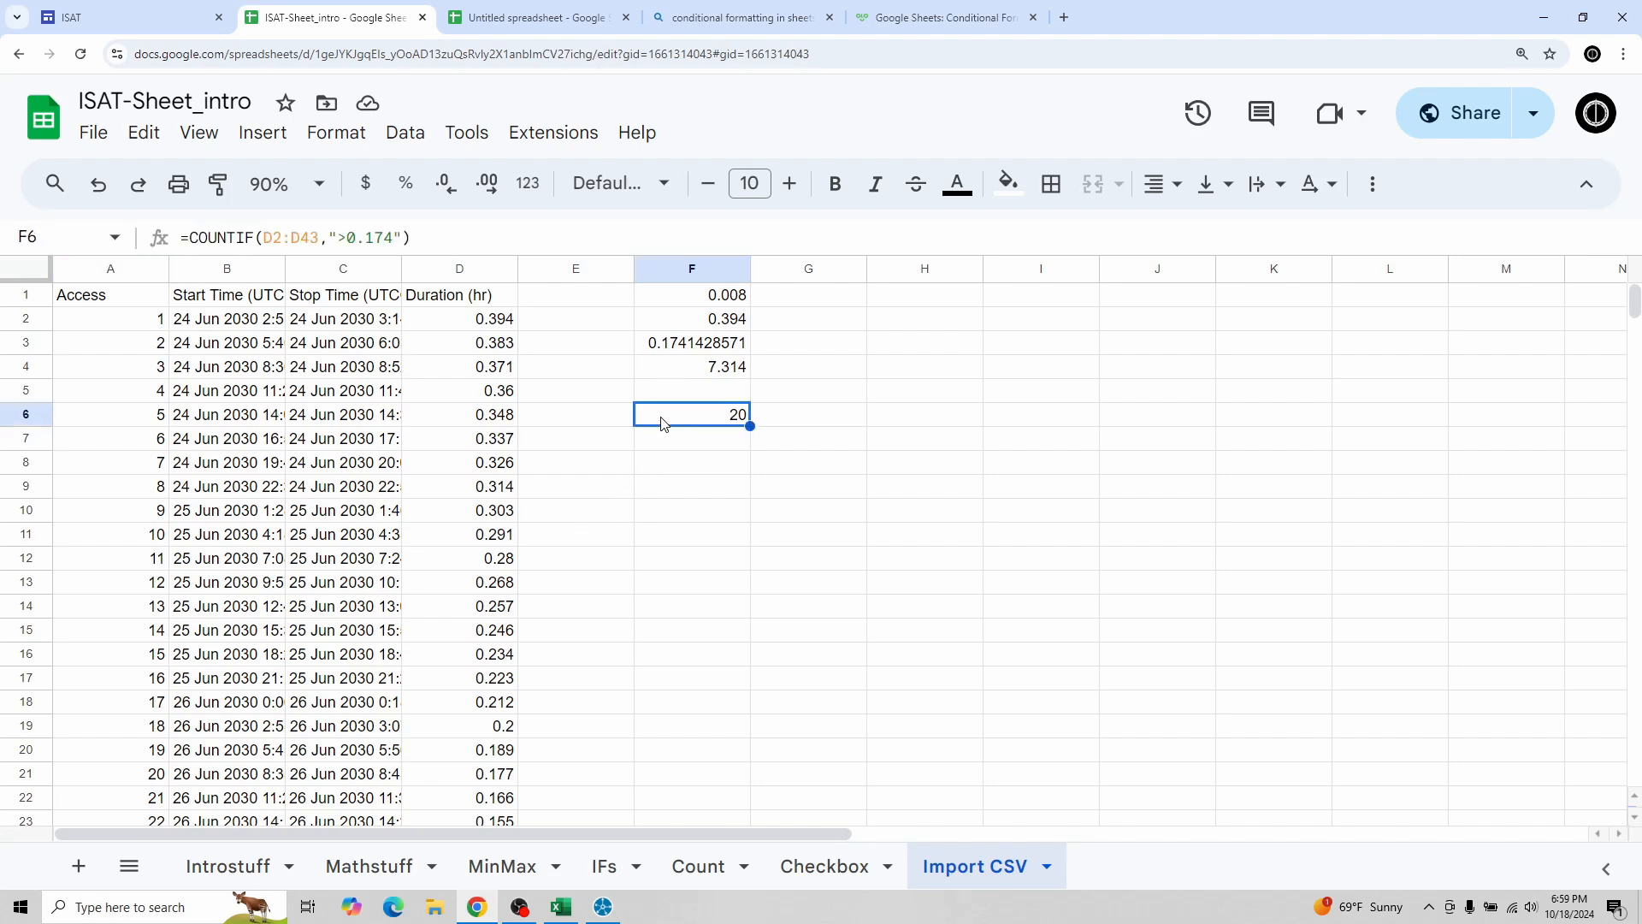
pyautogui.scroll(-12, 684, 530)
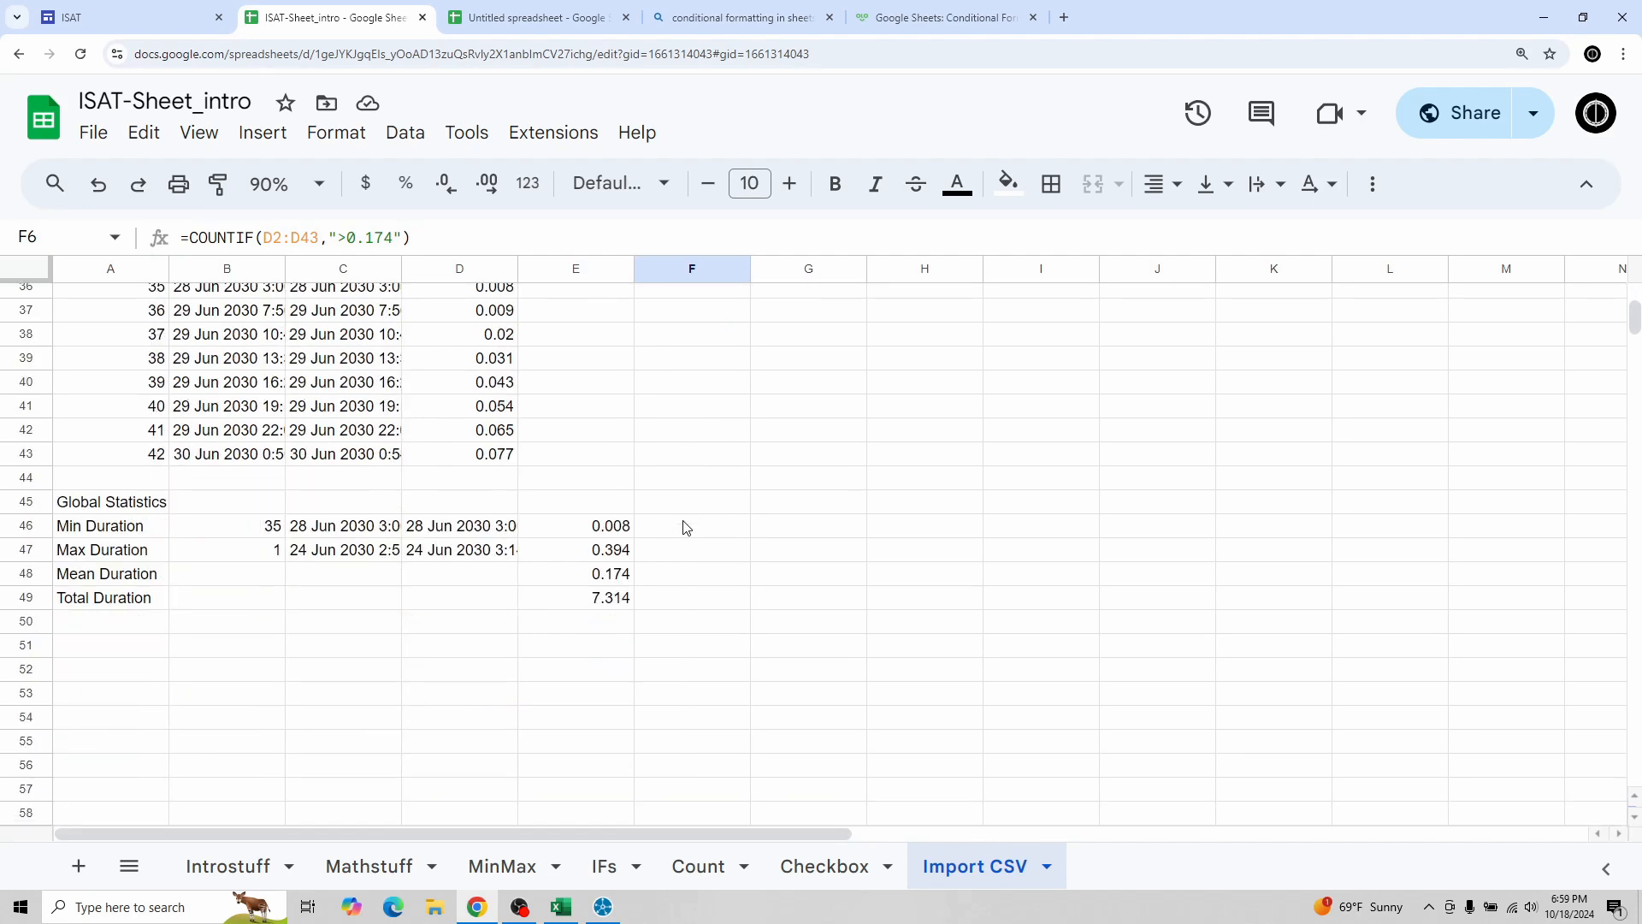
pyautogui.scroll(12, 684, 526)
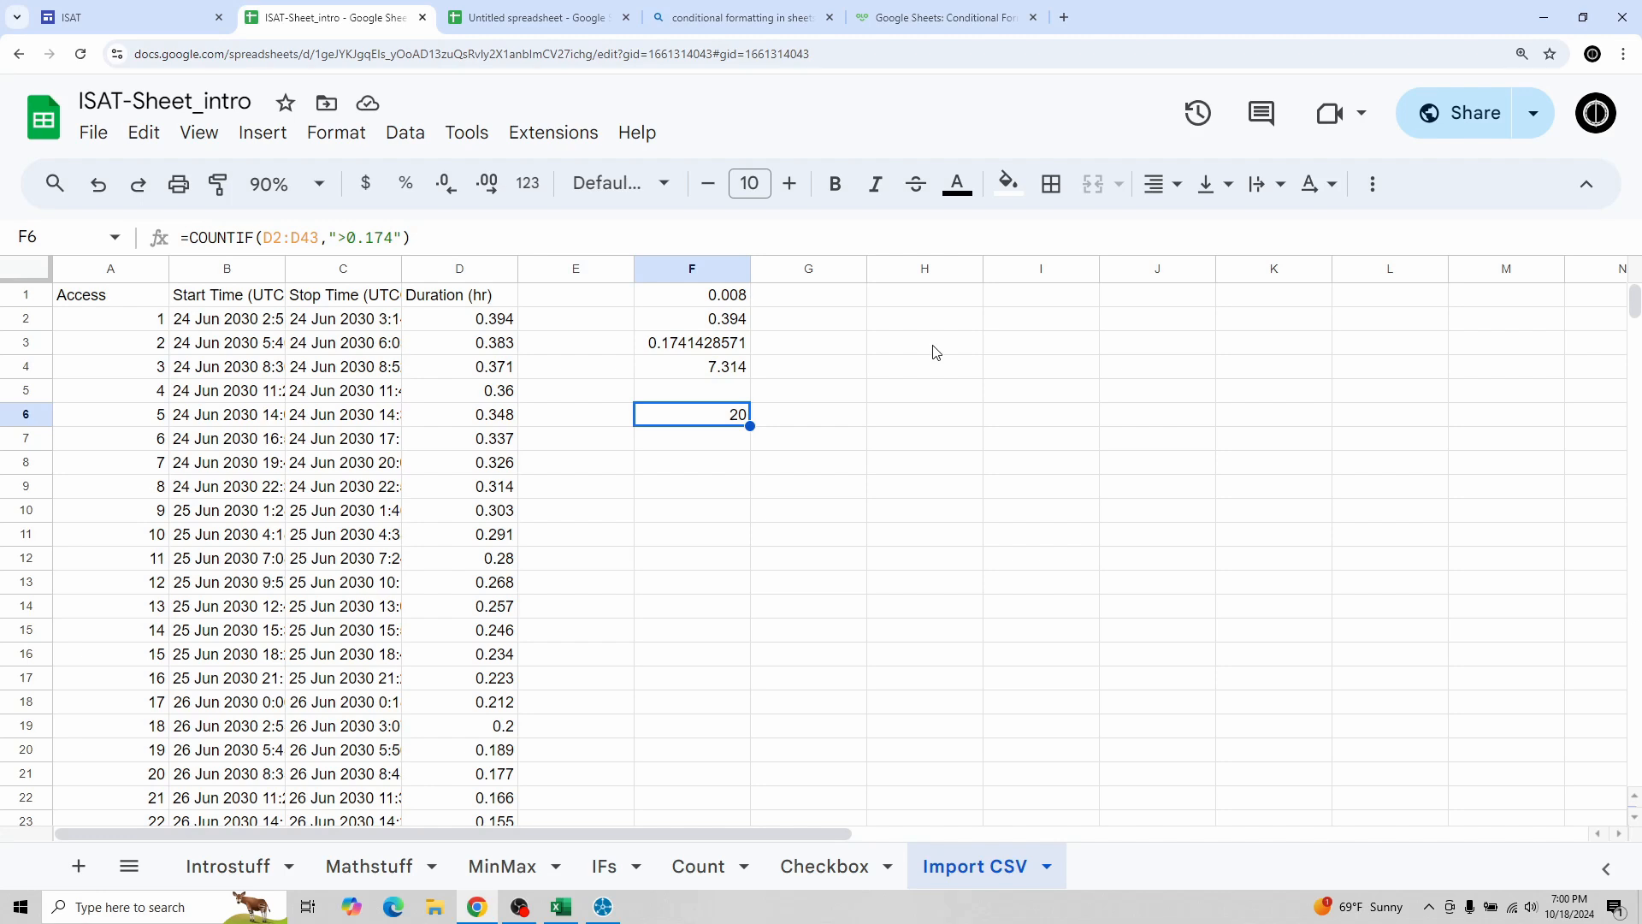
# Step: Enter the heading "GAP" in cell H1
pyautogui.click(940, 293)
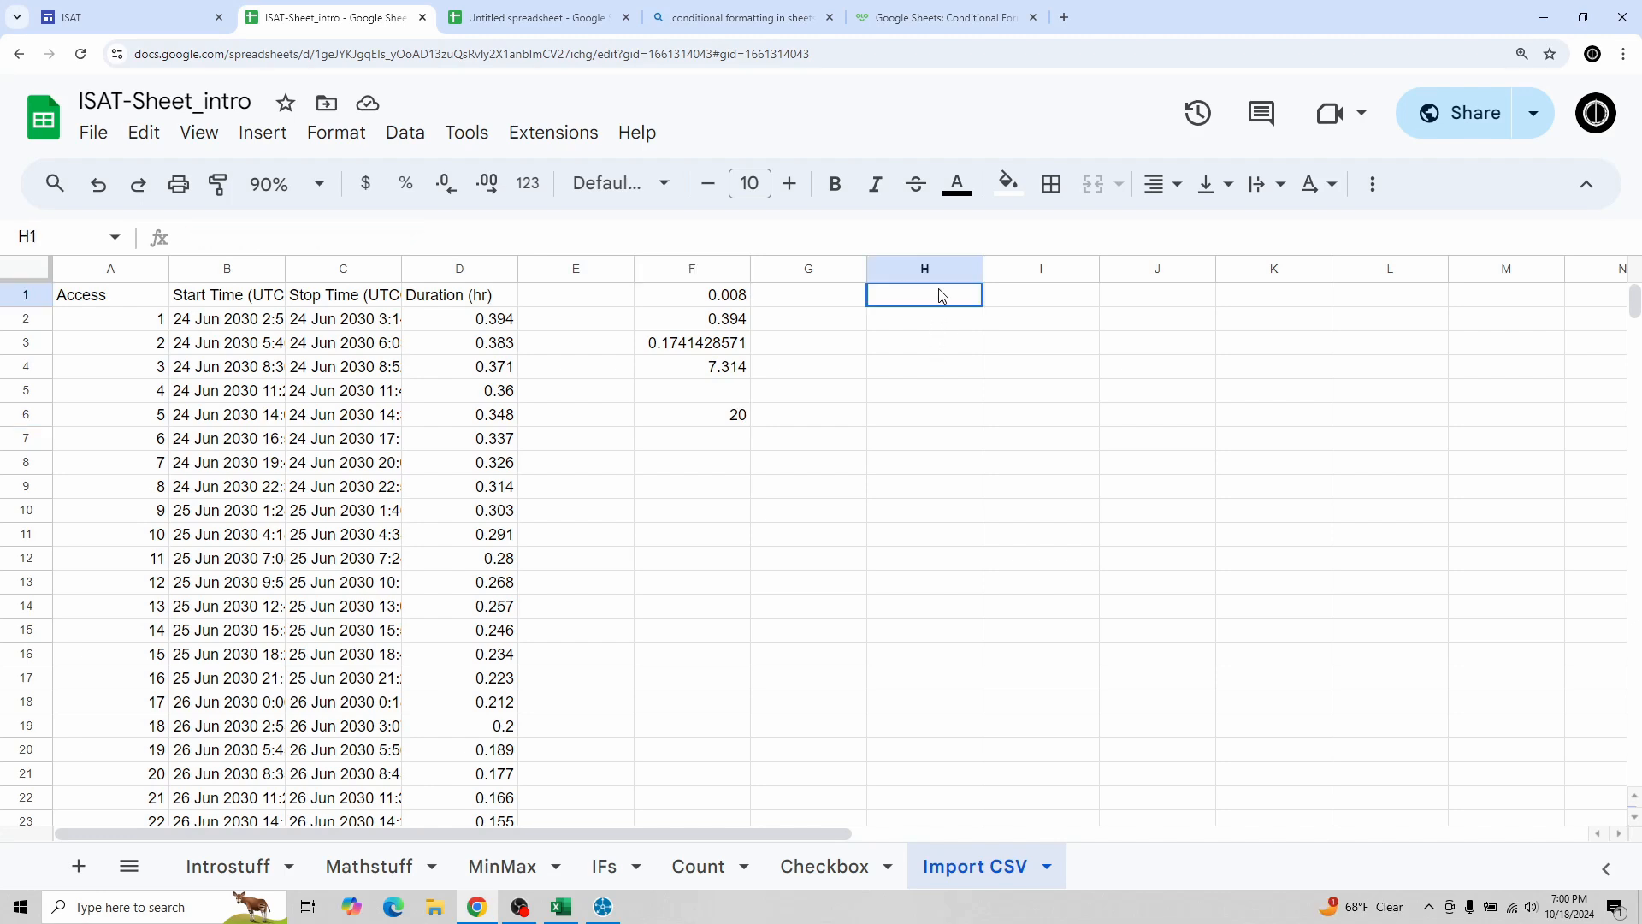
pyautogui.write('GAP')
pyautogui.press('Return')
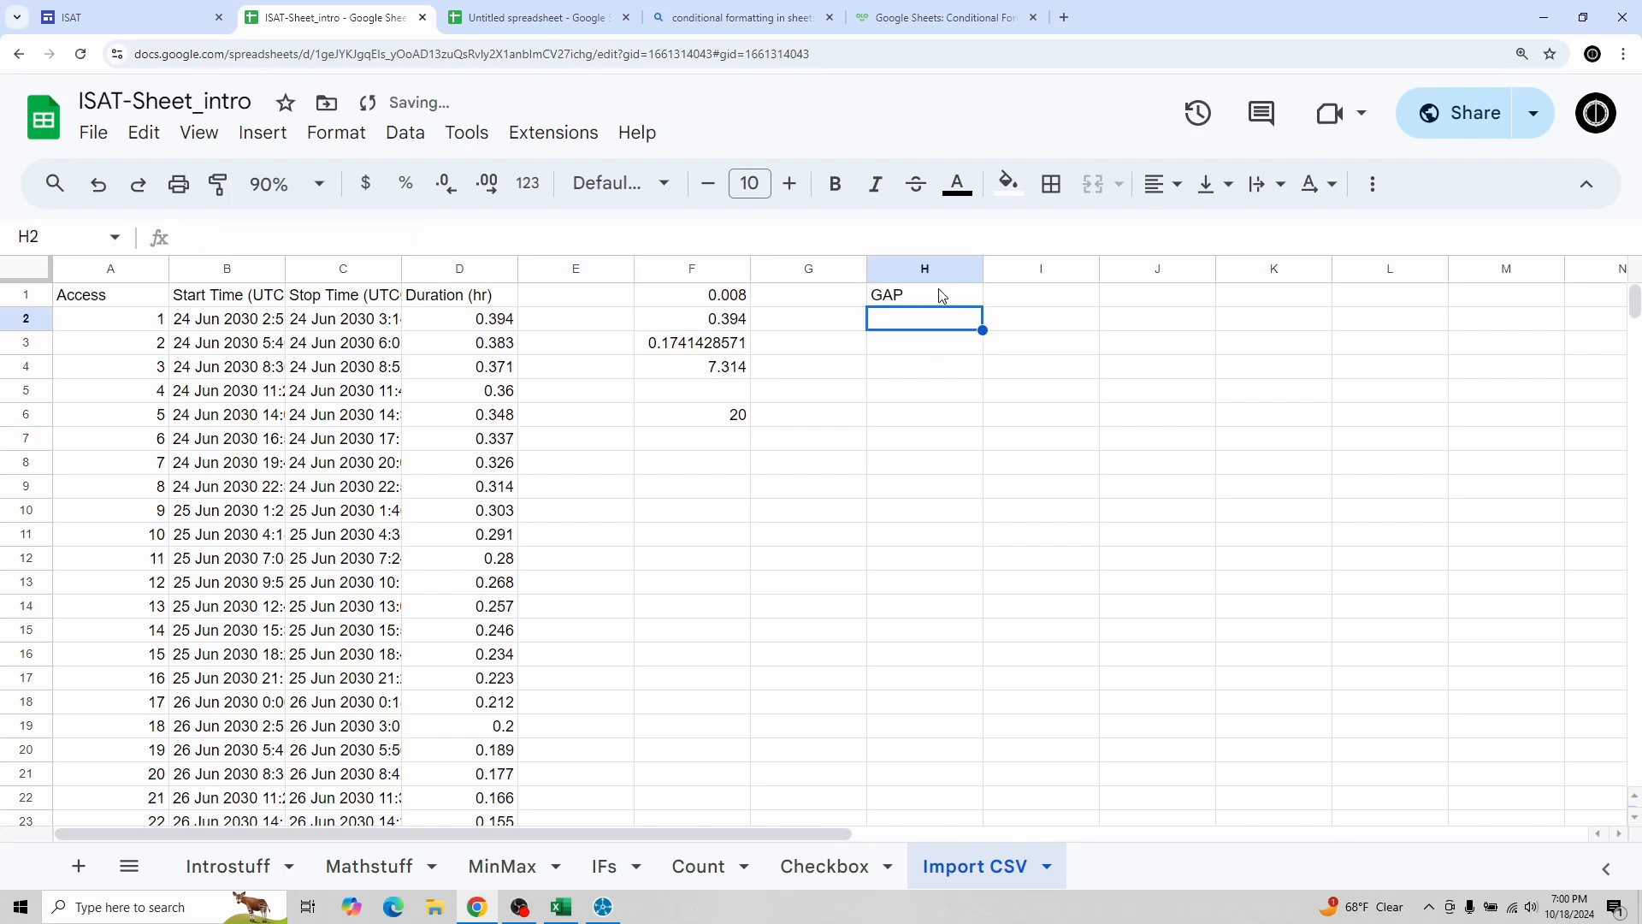
# Step: Examine the start time, stop time and duration of the first access in B2, C2 and D2
pyautogui.click(232, 326)
pyautogui.click(313, 324)
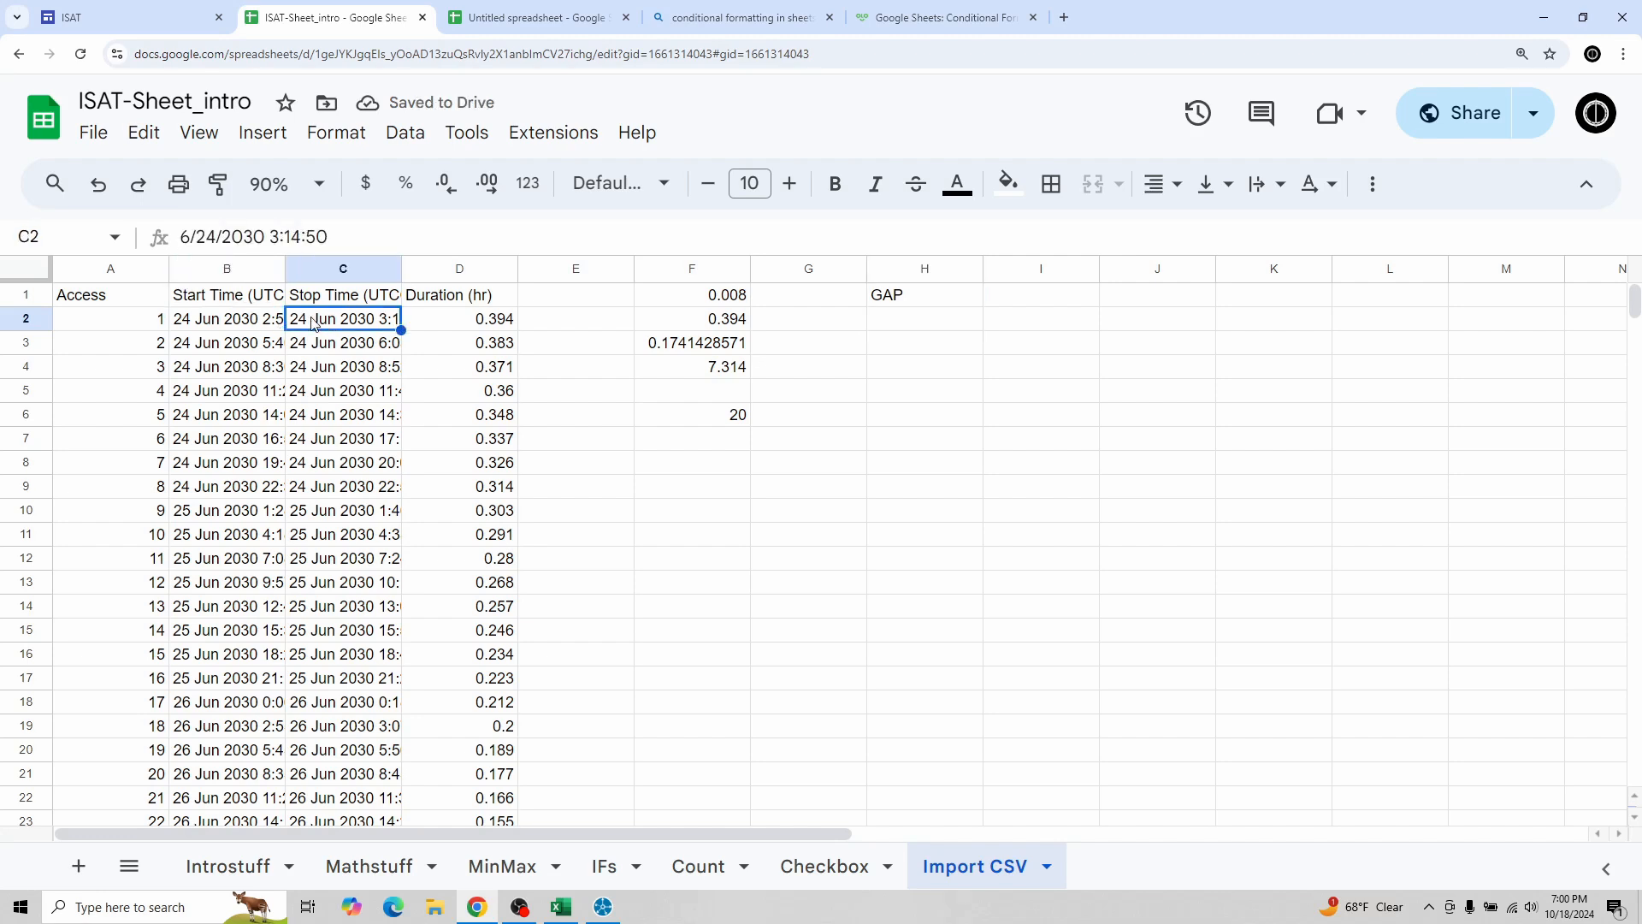
pyautogui.click(224, 328)
pyautogui.press('Right')
pyautogui.click(256, 321)
pyautogui.click(338, 323)
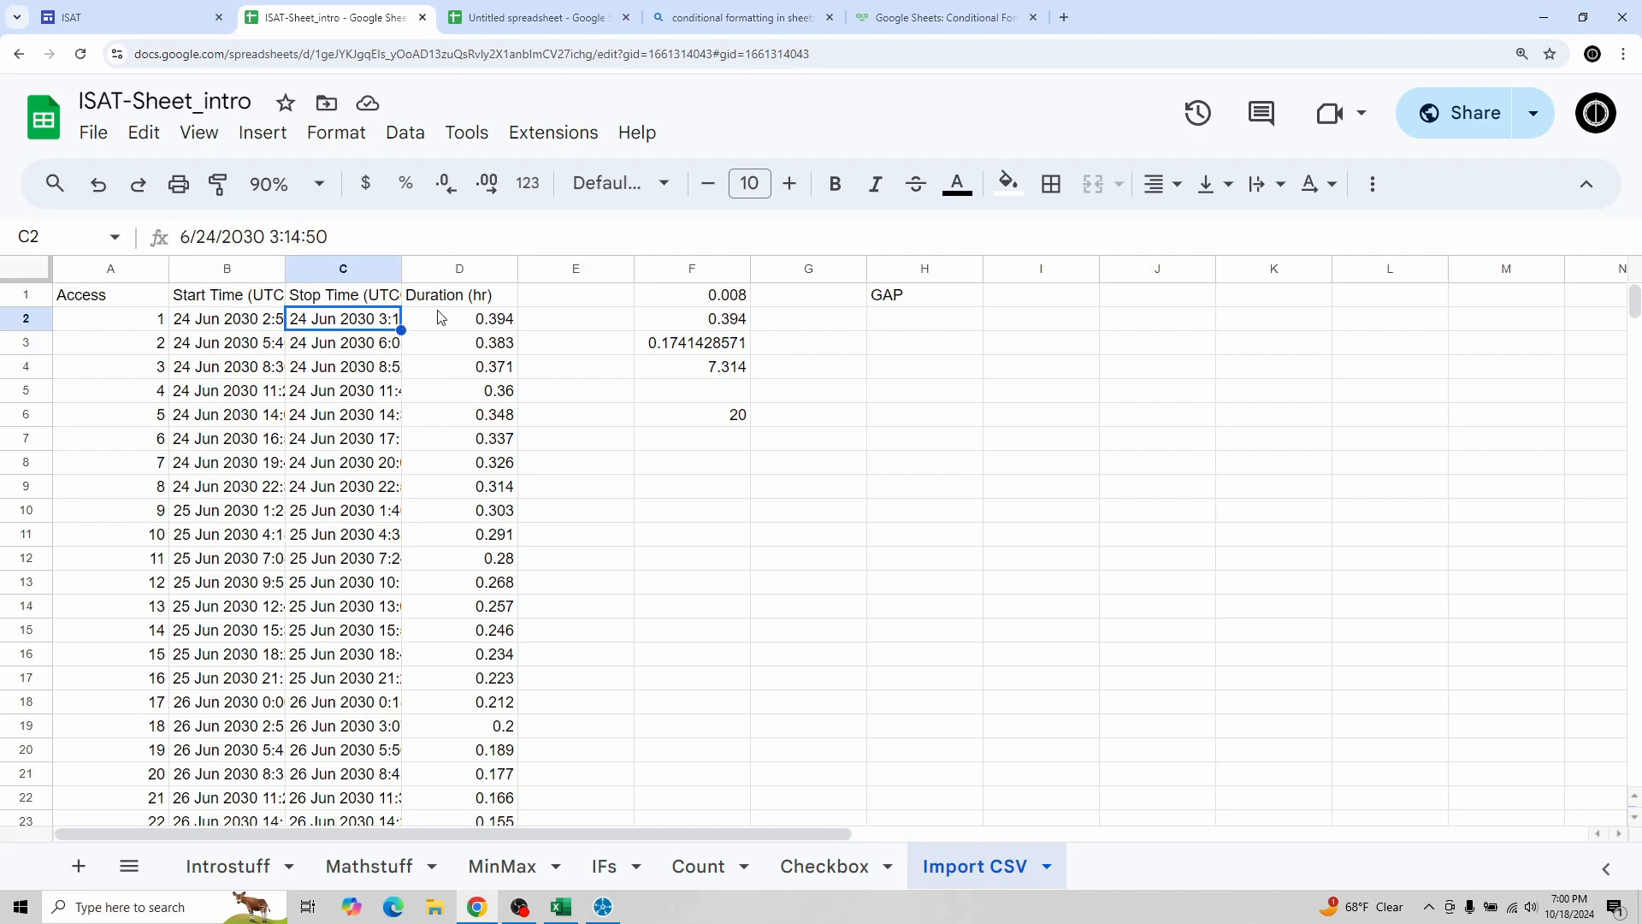
pyautogui.click(251, 326)
pyautogui.click(336, 322)
pyautogui.click(456, 324)
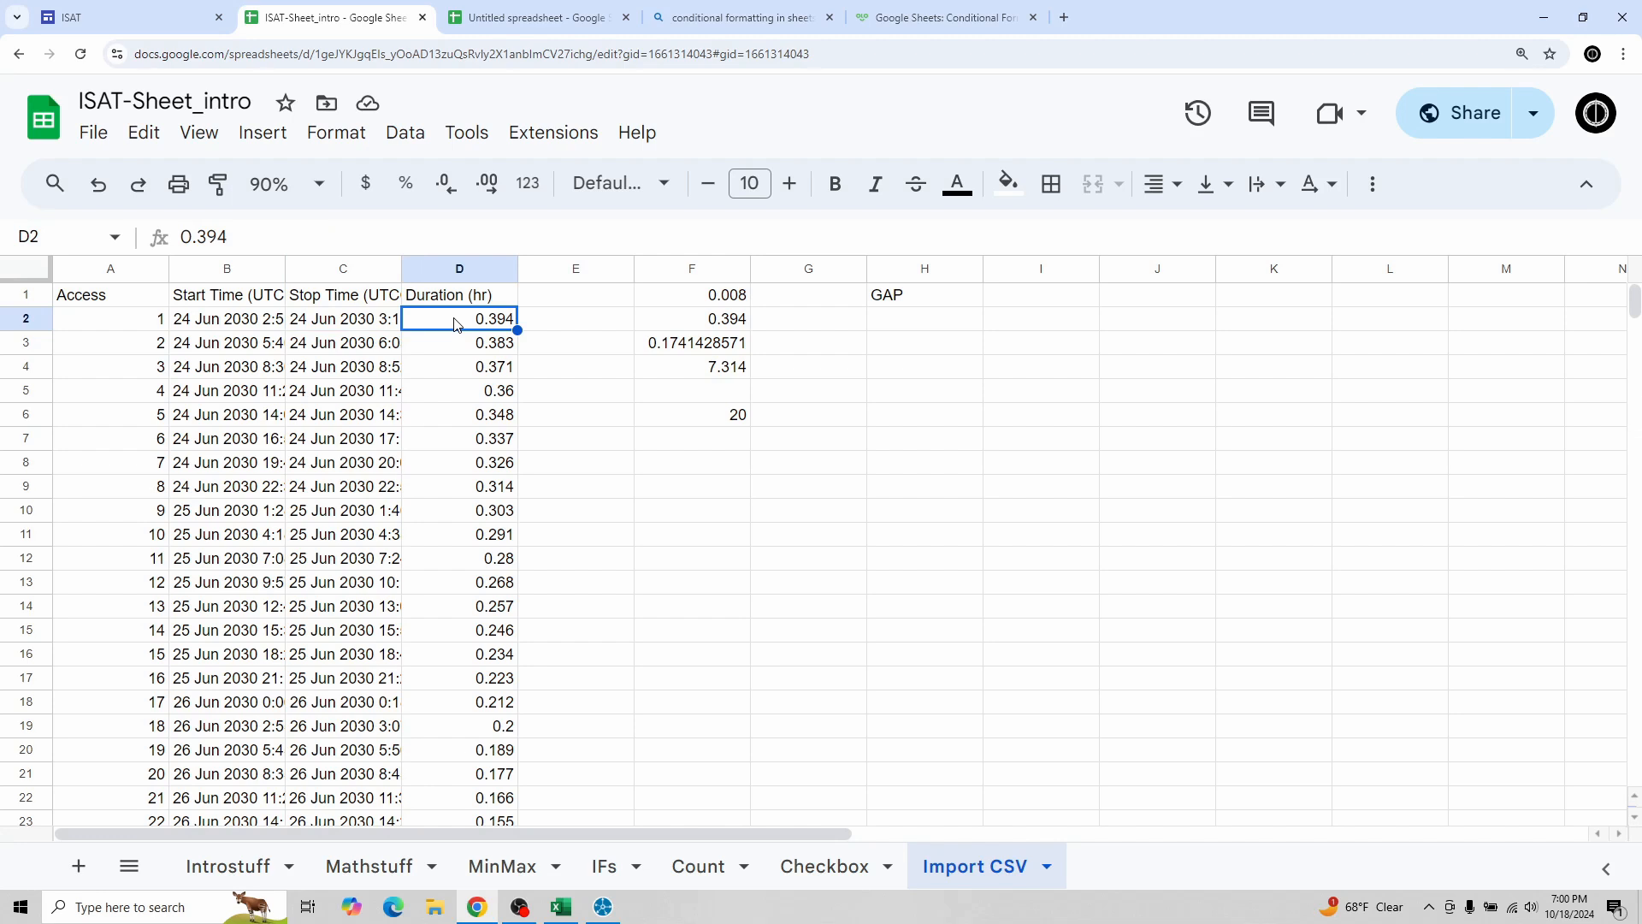
# Step: Enter the heading "Duration" in cell G1
pyautogui.click(828, 304)
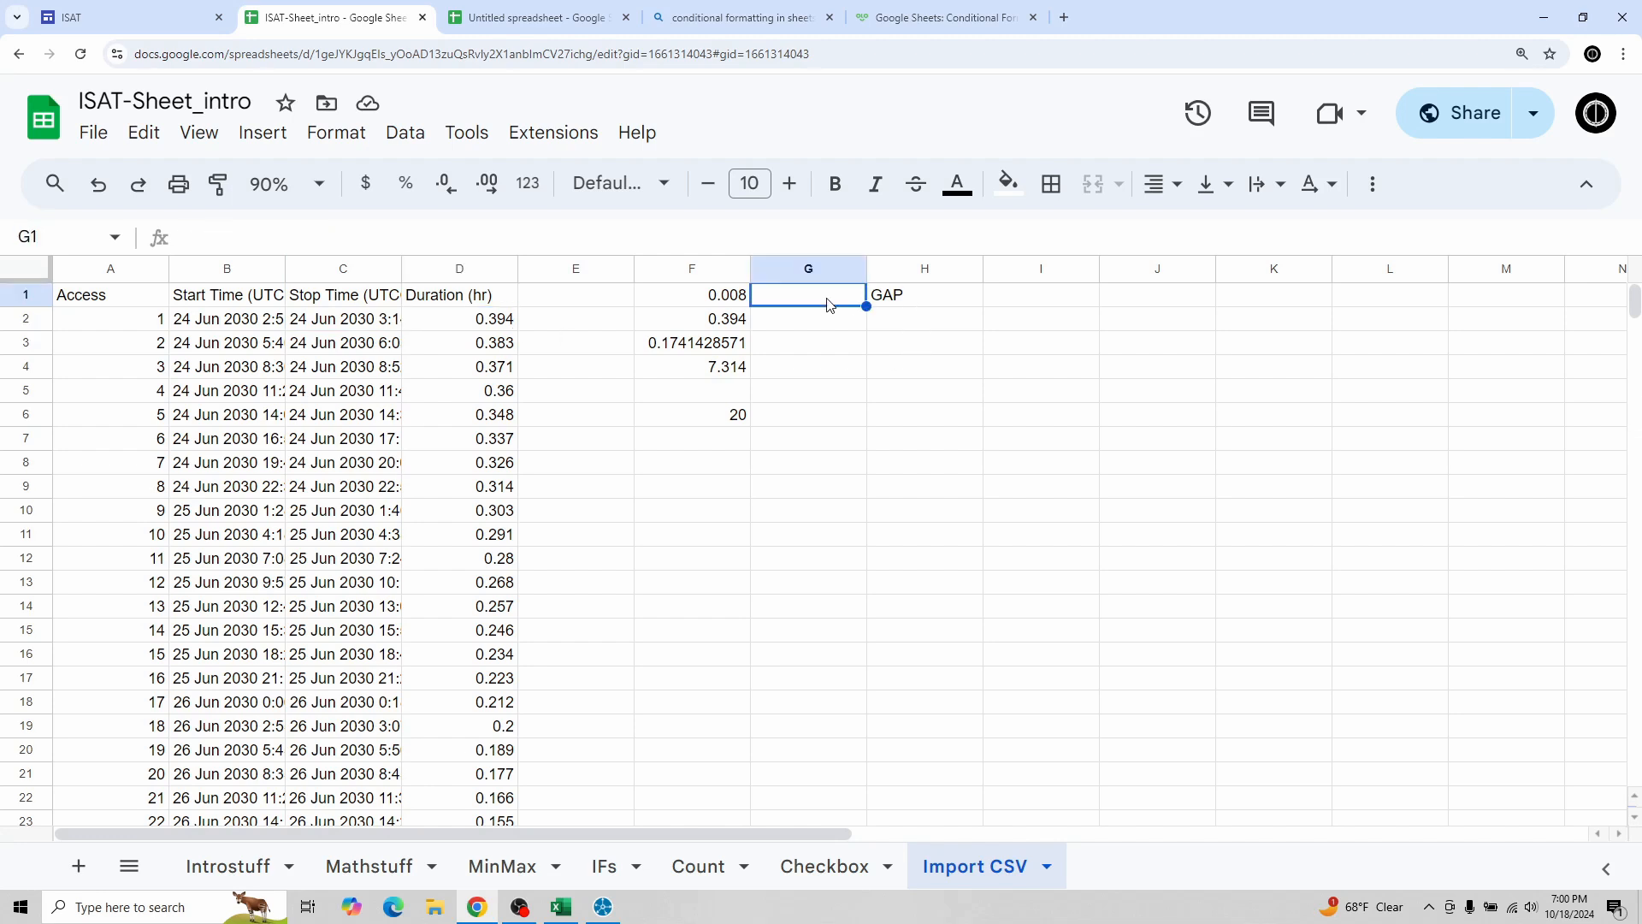
pyautogui.write('DUration')
pyautogui.press('BackSpace')
pyautogui.press('BackSpace')
pyautogui.press('BackSpace')
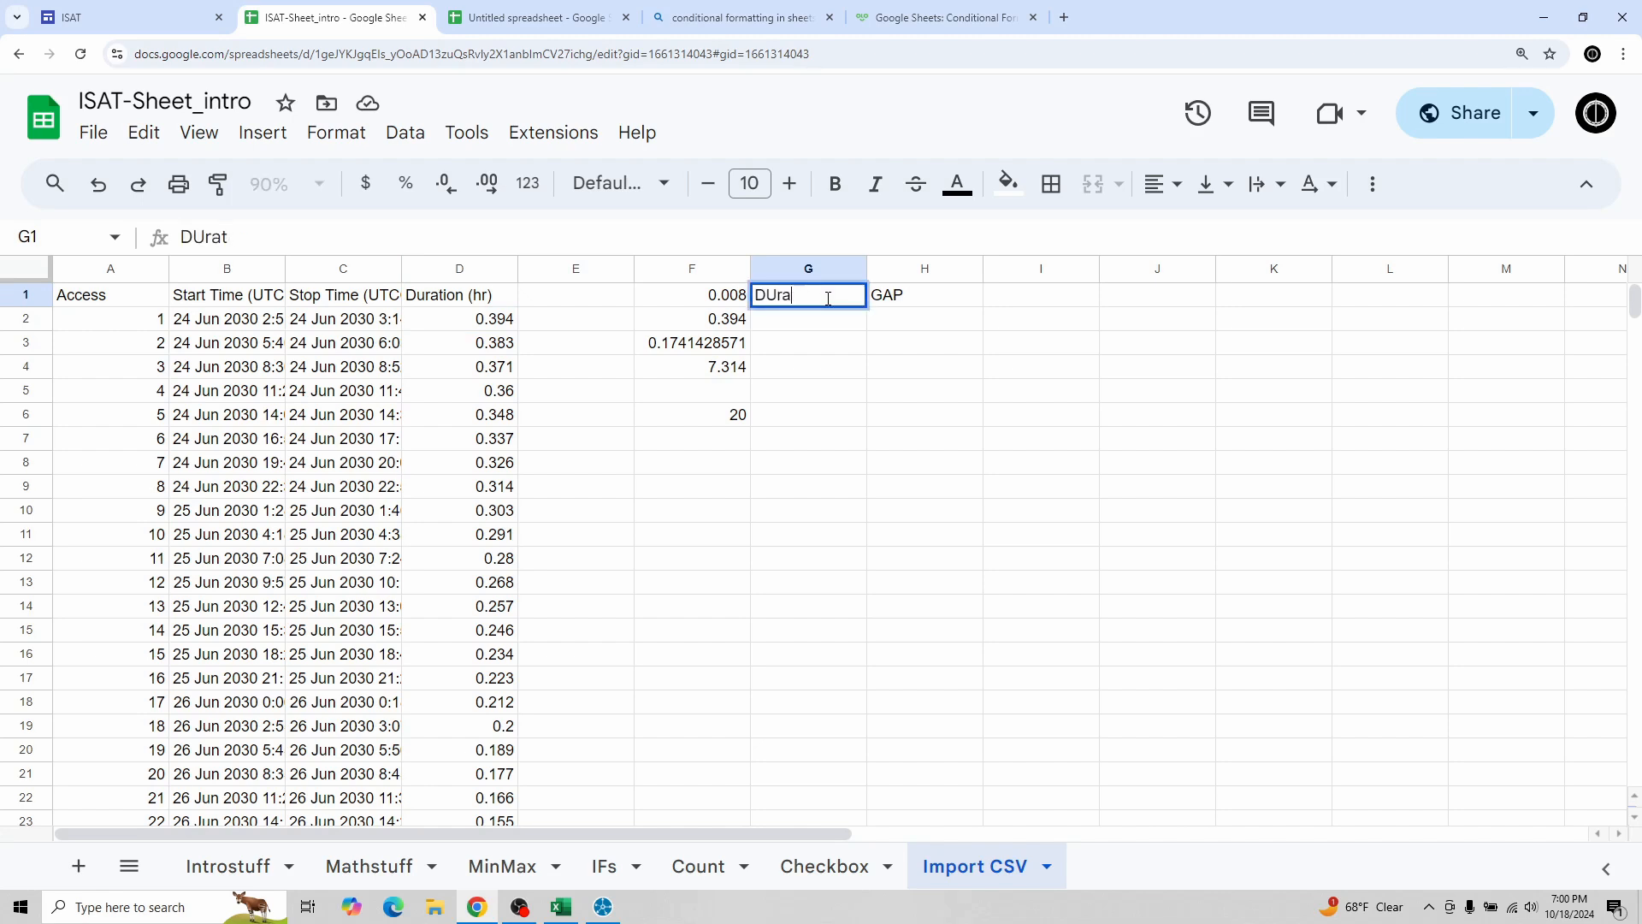
pyautogui.press('BackSpace')
pyautogui.write('uration')
pyautogui.press('Return')
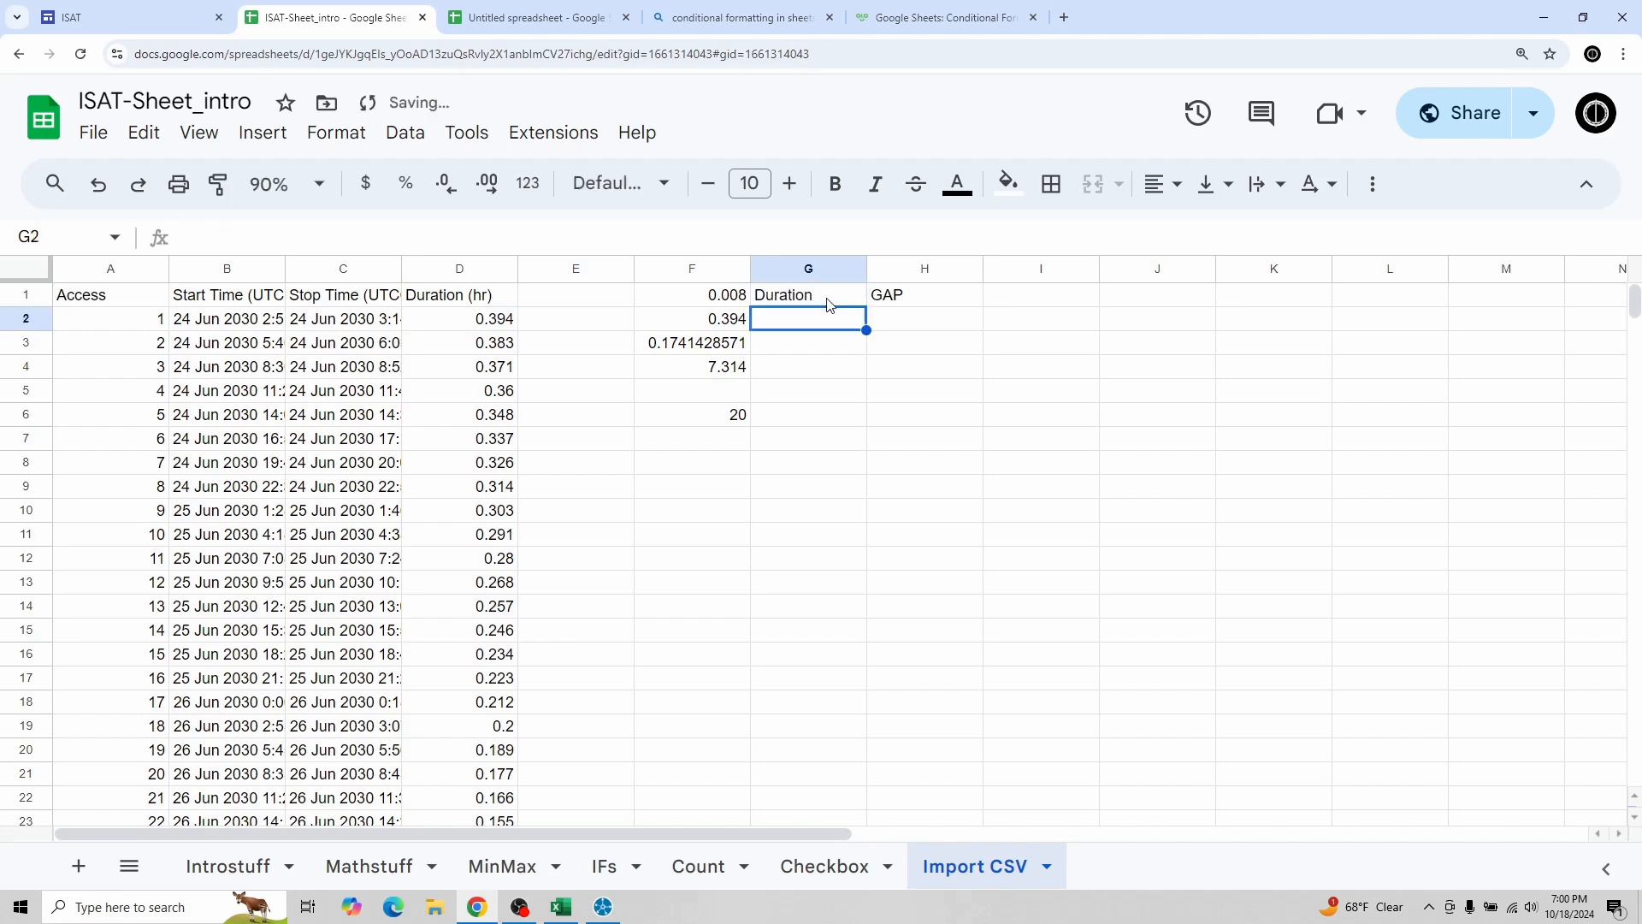
# Step: Enter the formula =C2-B2 in cell G2, reject the suggested autofill and compare the result with the duration in D2
pyautogui.write('=')
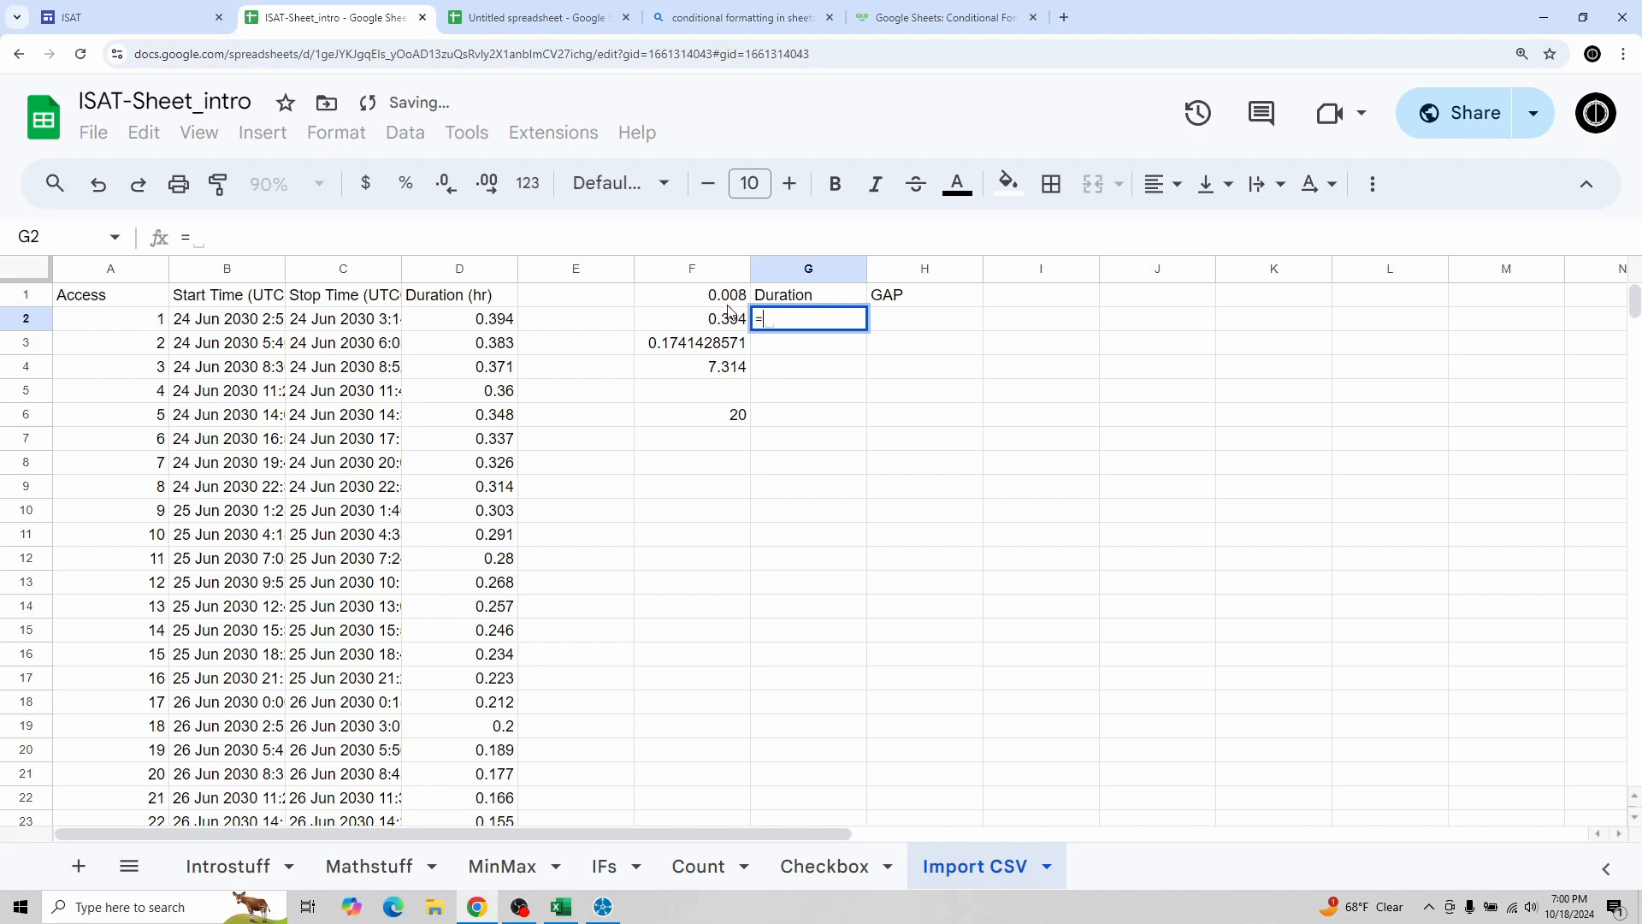
pyautogui.click(346, 326)
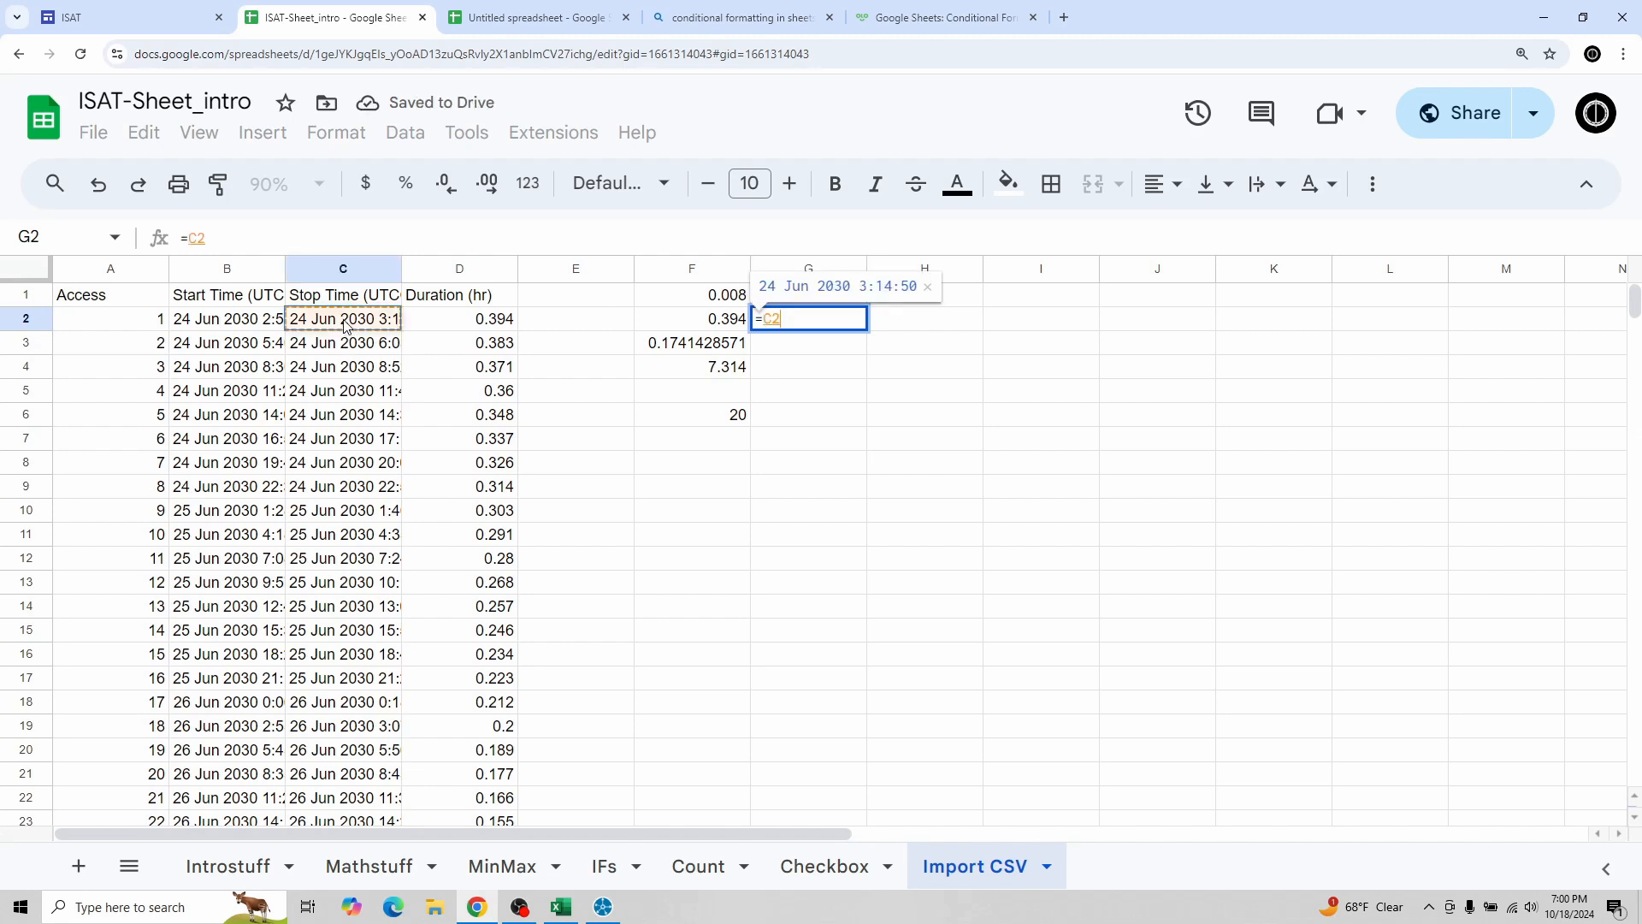
pyautogui.write('-')
pyautogui.click(251, 328)
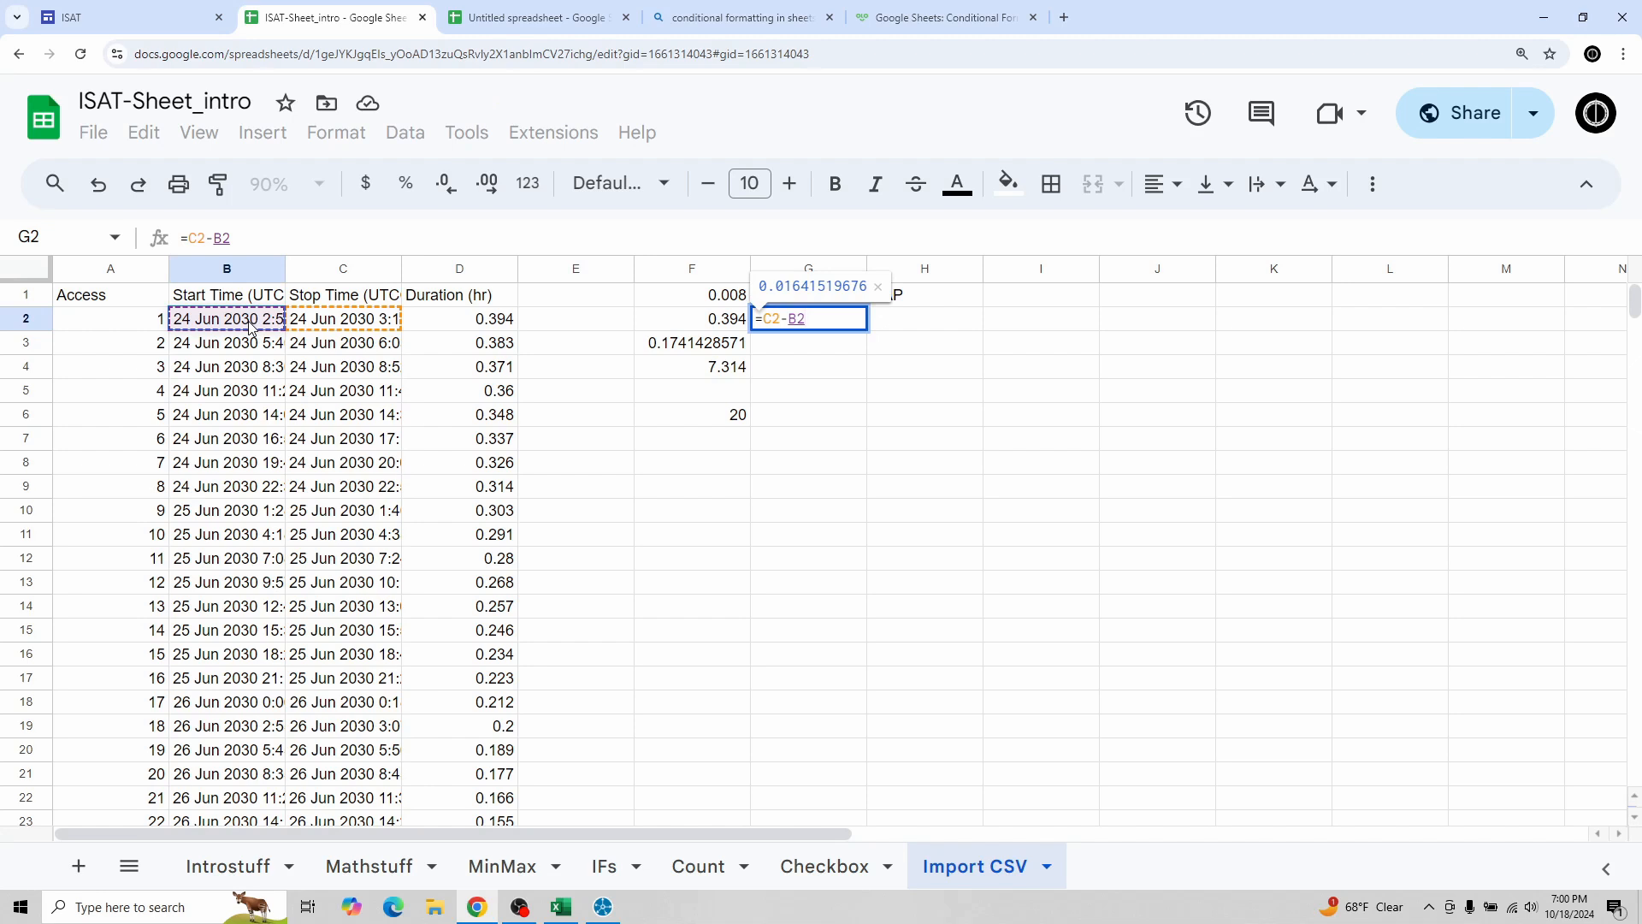
pyautogui.press('Return')
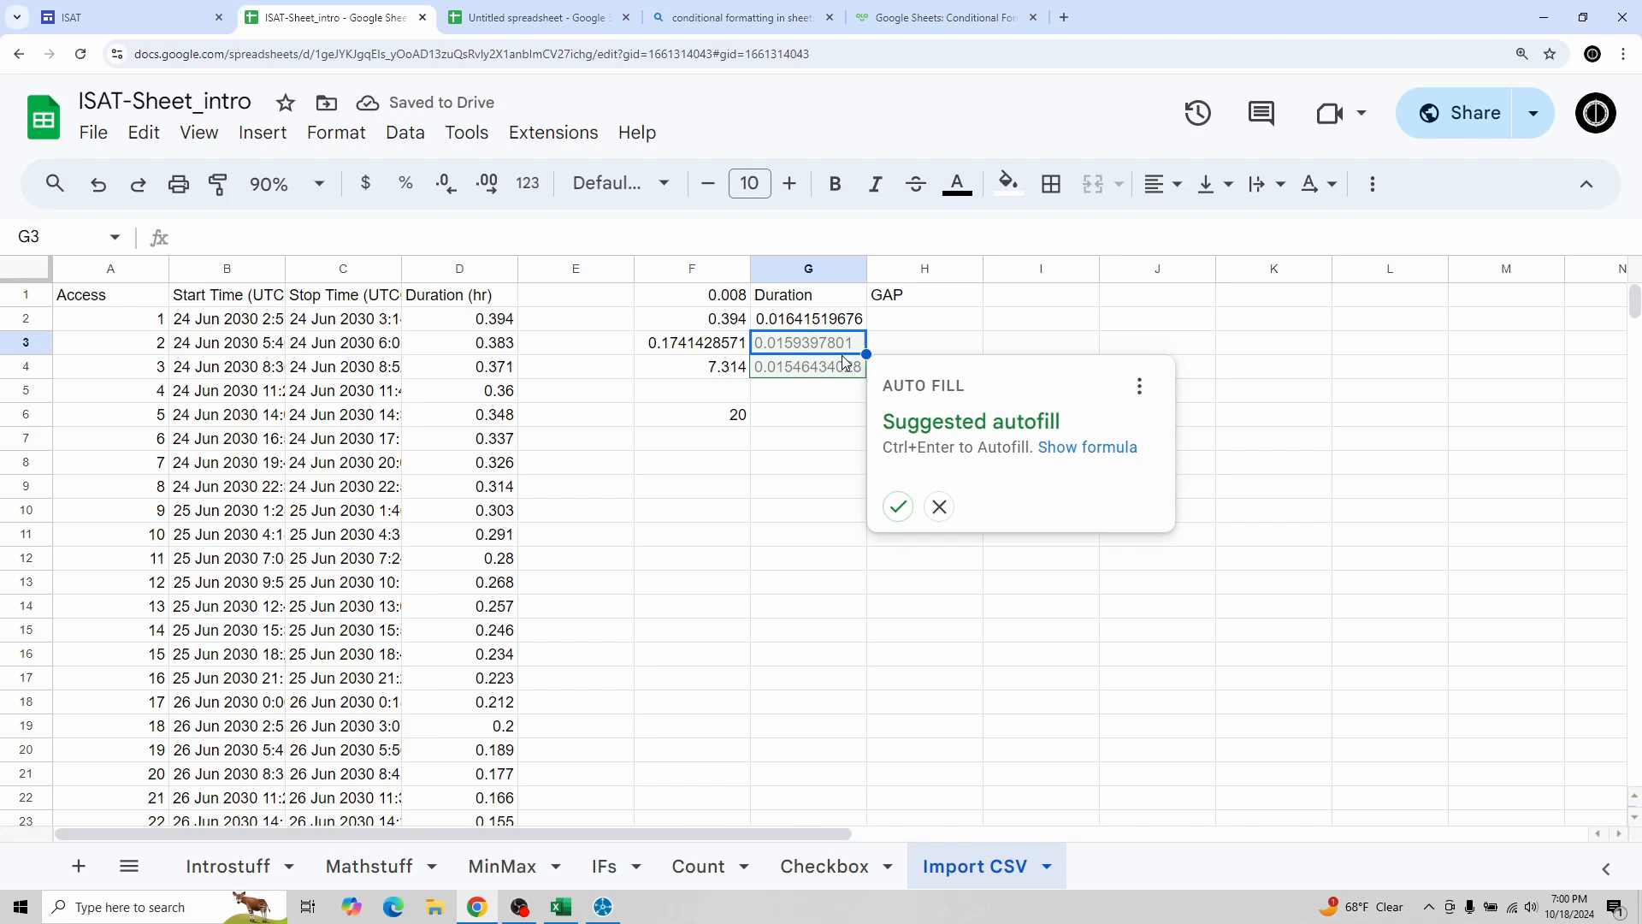
pyautogui.click(939, 507)
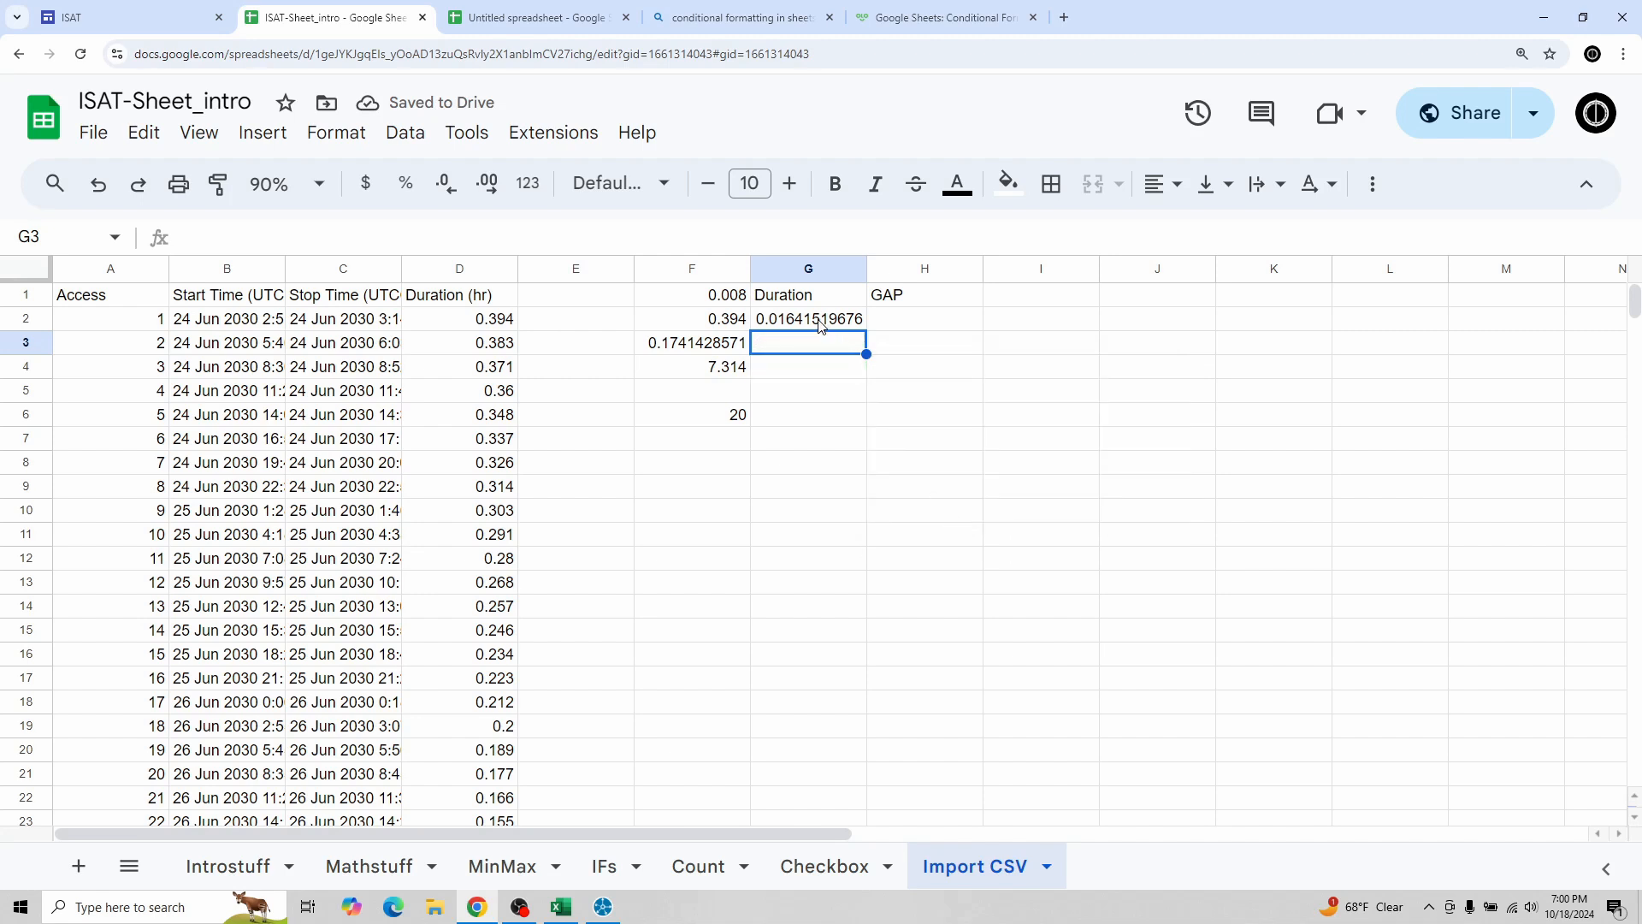
pyautogui.click(468, 323)
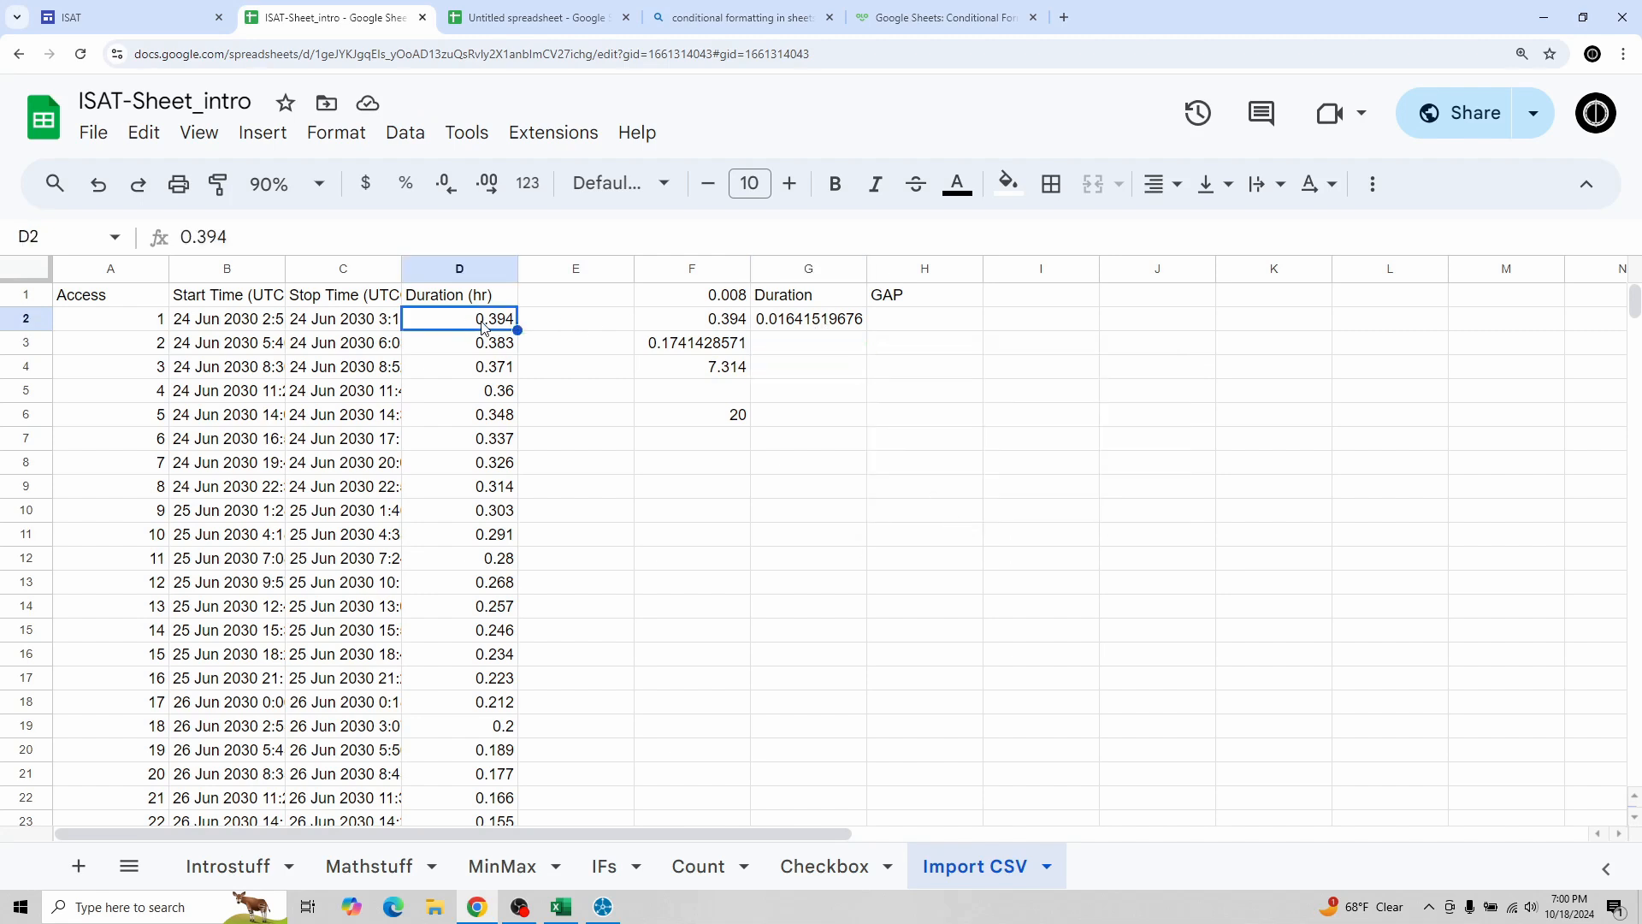
pyautogui.click(824, 328)
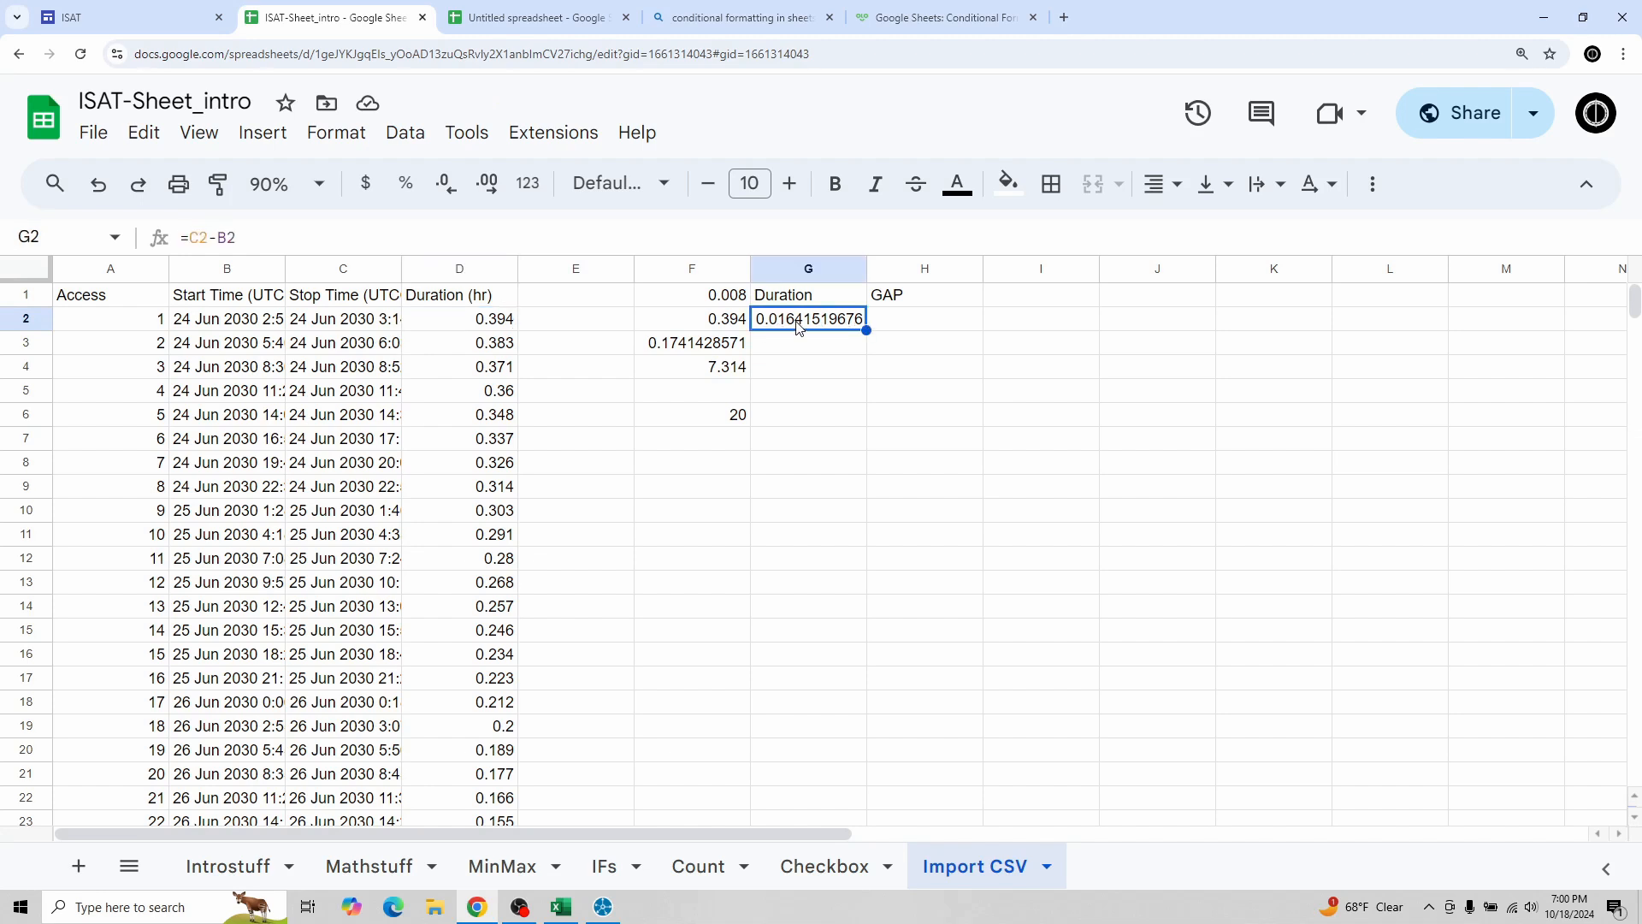
# Step: Review the times in B2 and C2 and change the formula in G2 to =(C2-B2)*24 to convert days to hours
pyautogui.click(369, 331)
pyautogui.click(240, 328)
pyautogui.click(350, 326)
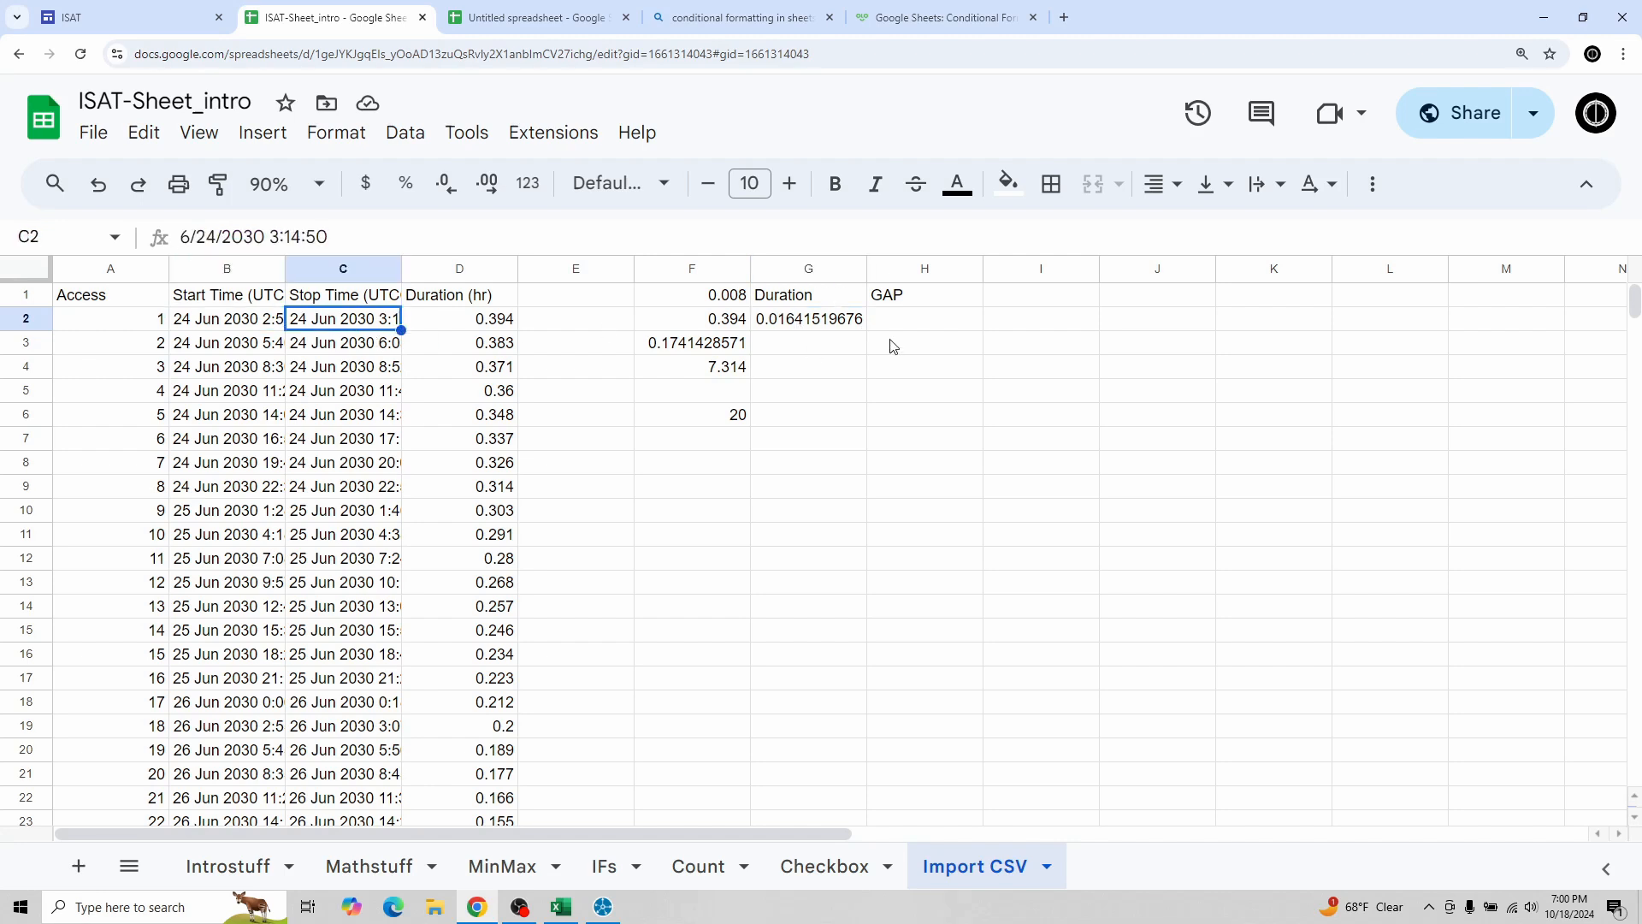
pyautogui.click(794, 322)
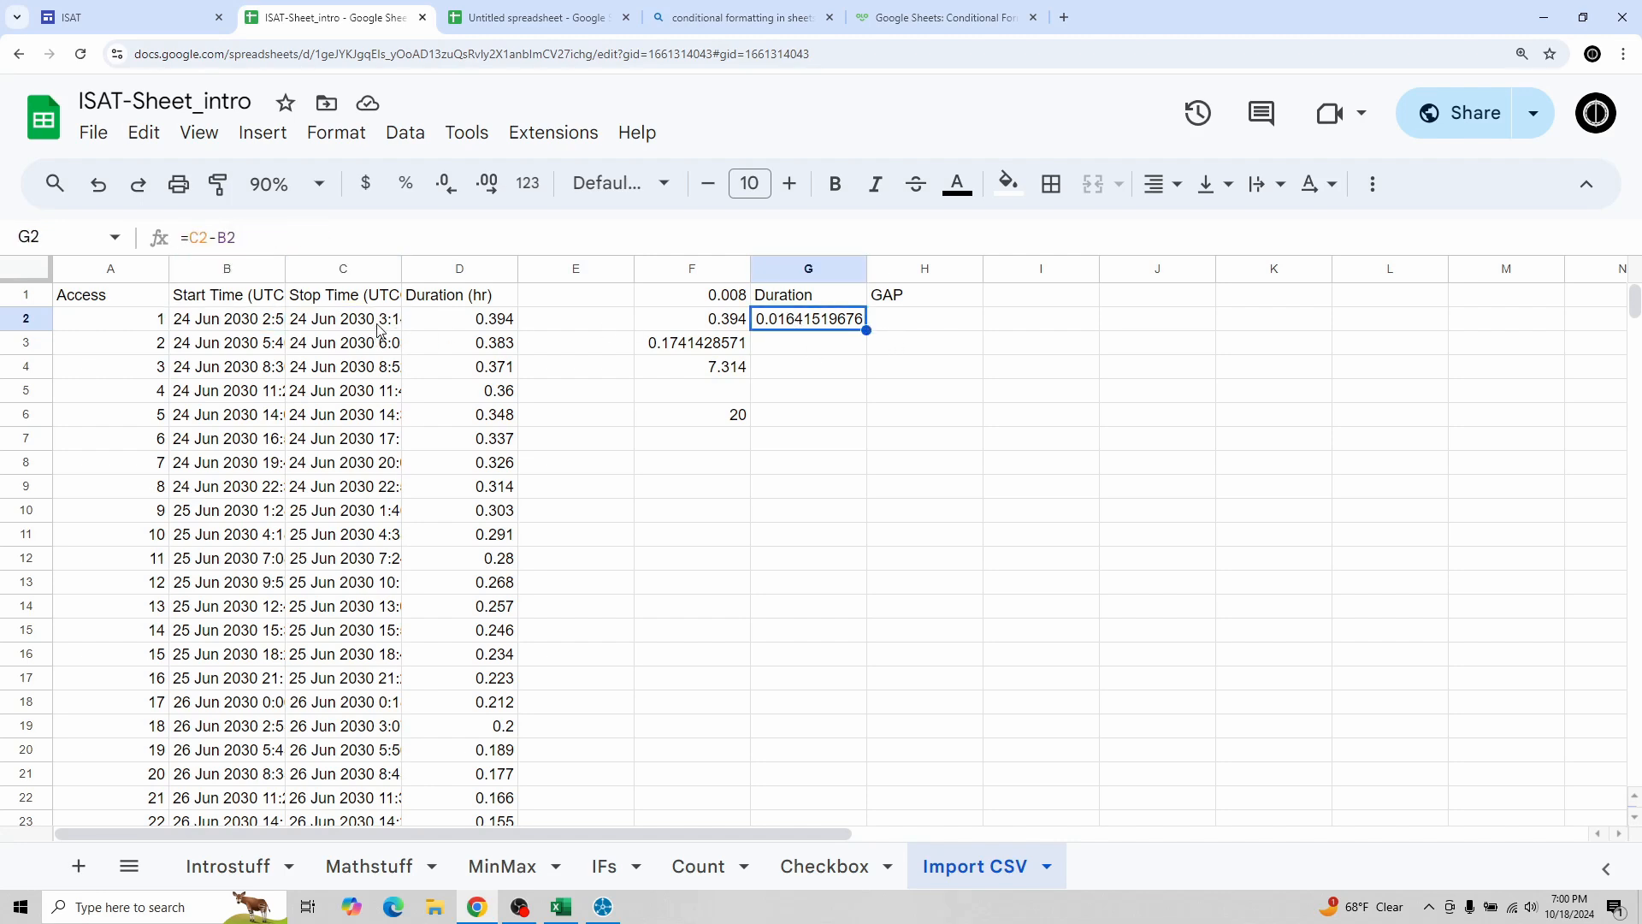
pyautogui.click(196, 239)
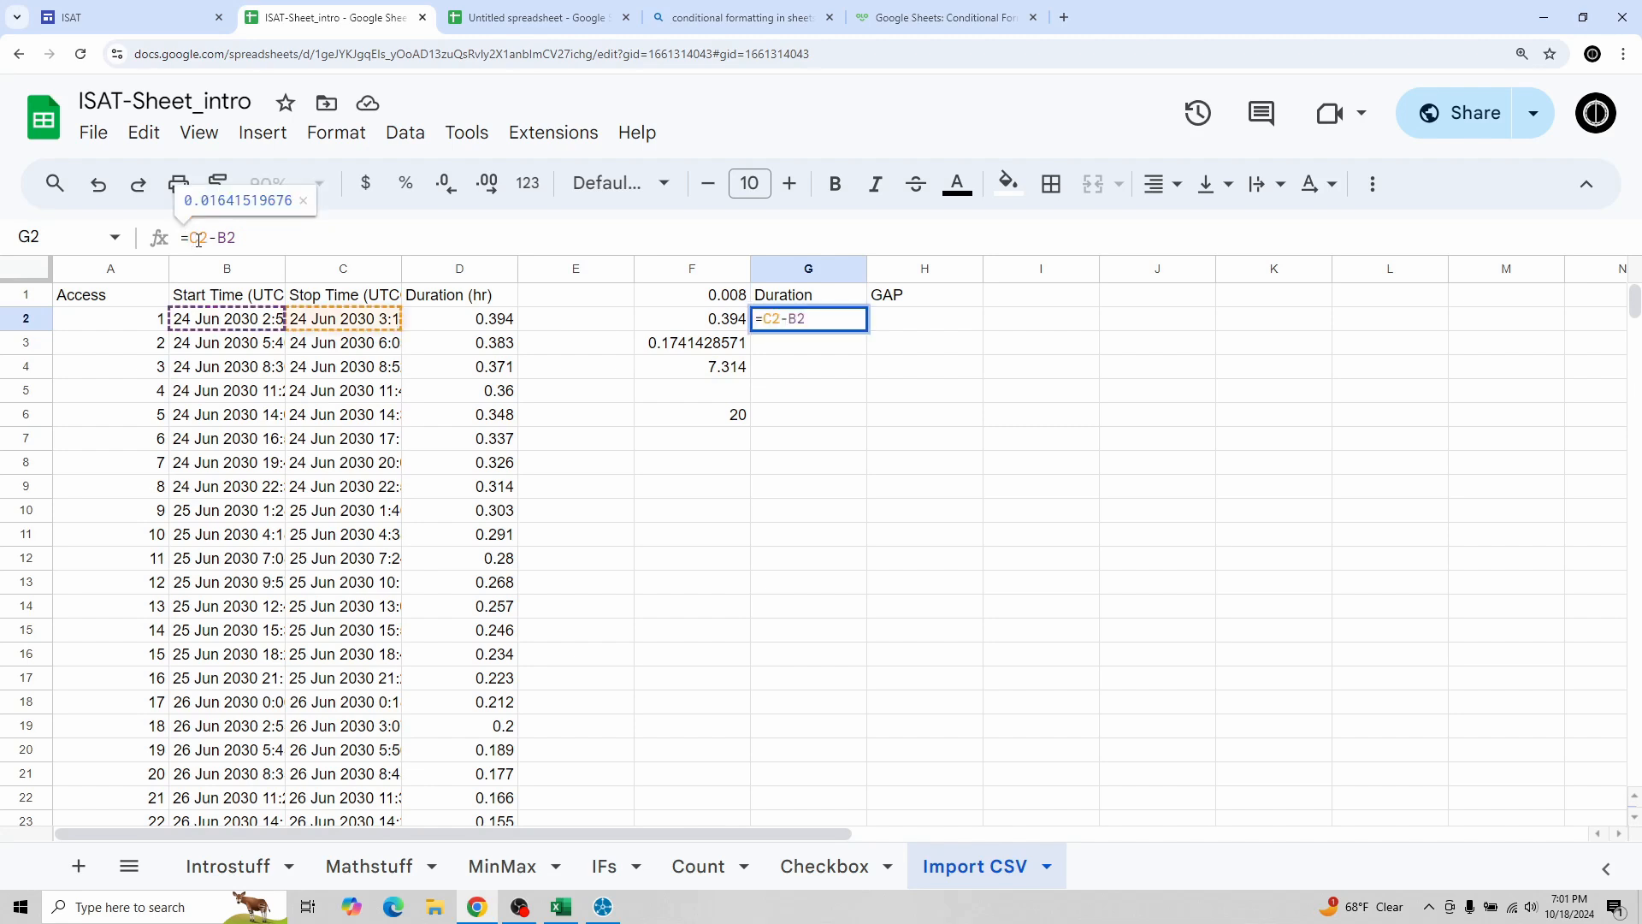
pyautogui.write('(C2-B2')
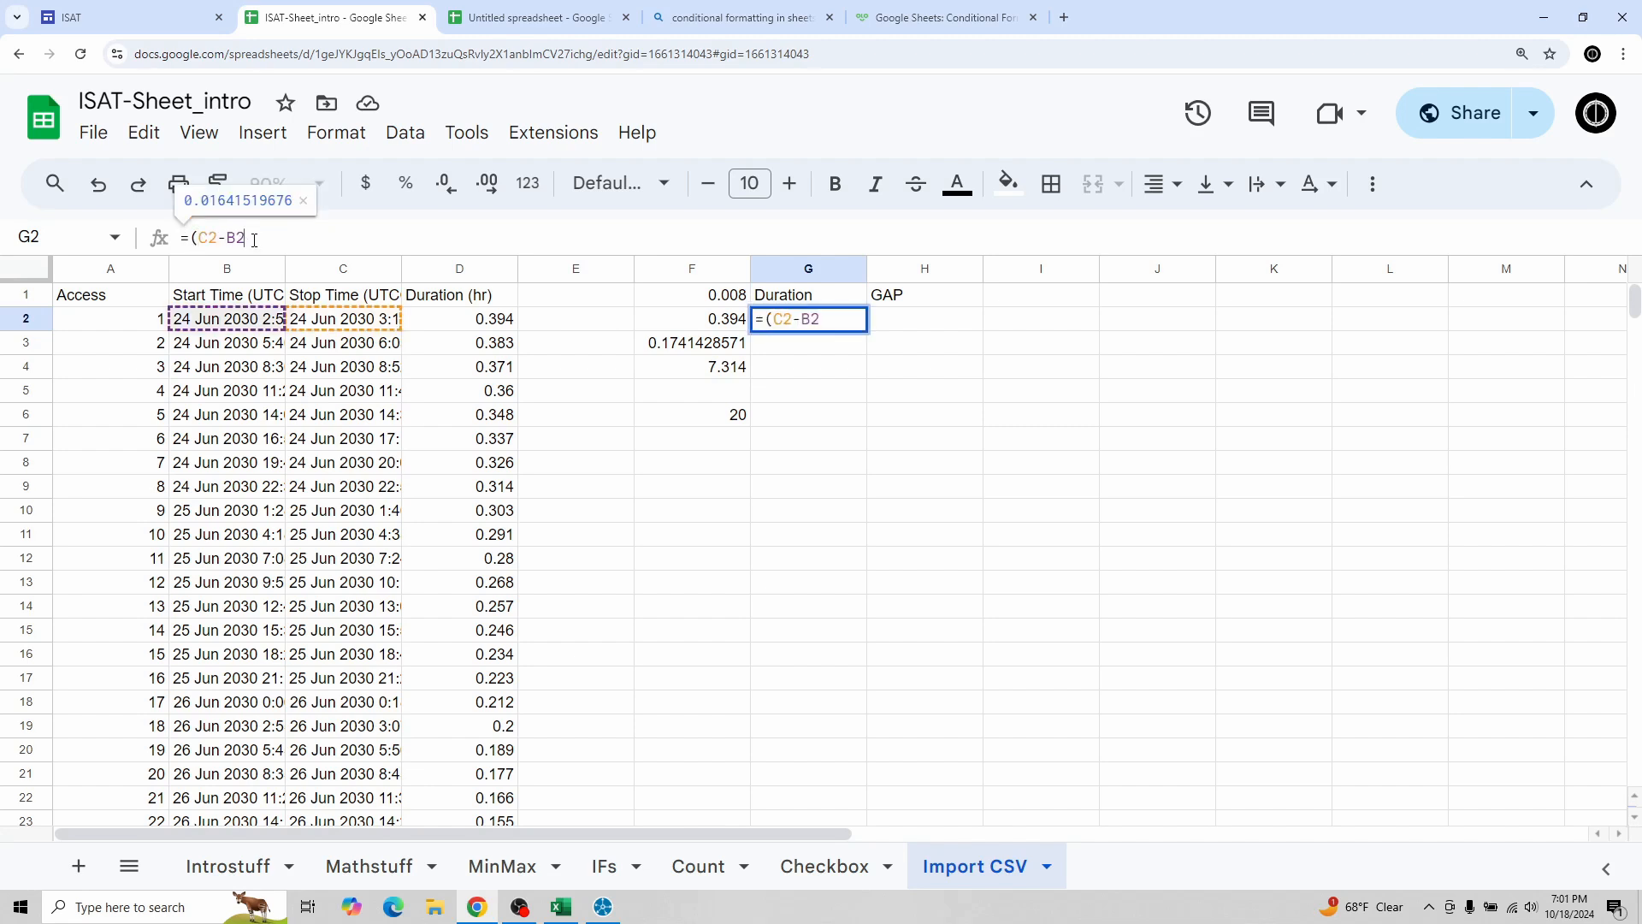
pyautogui.write(')')
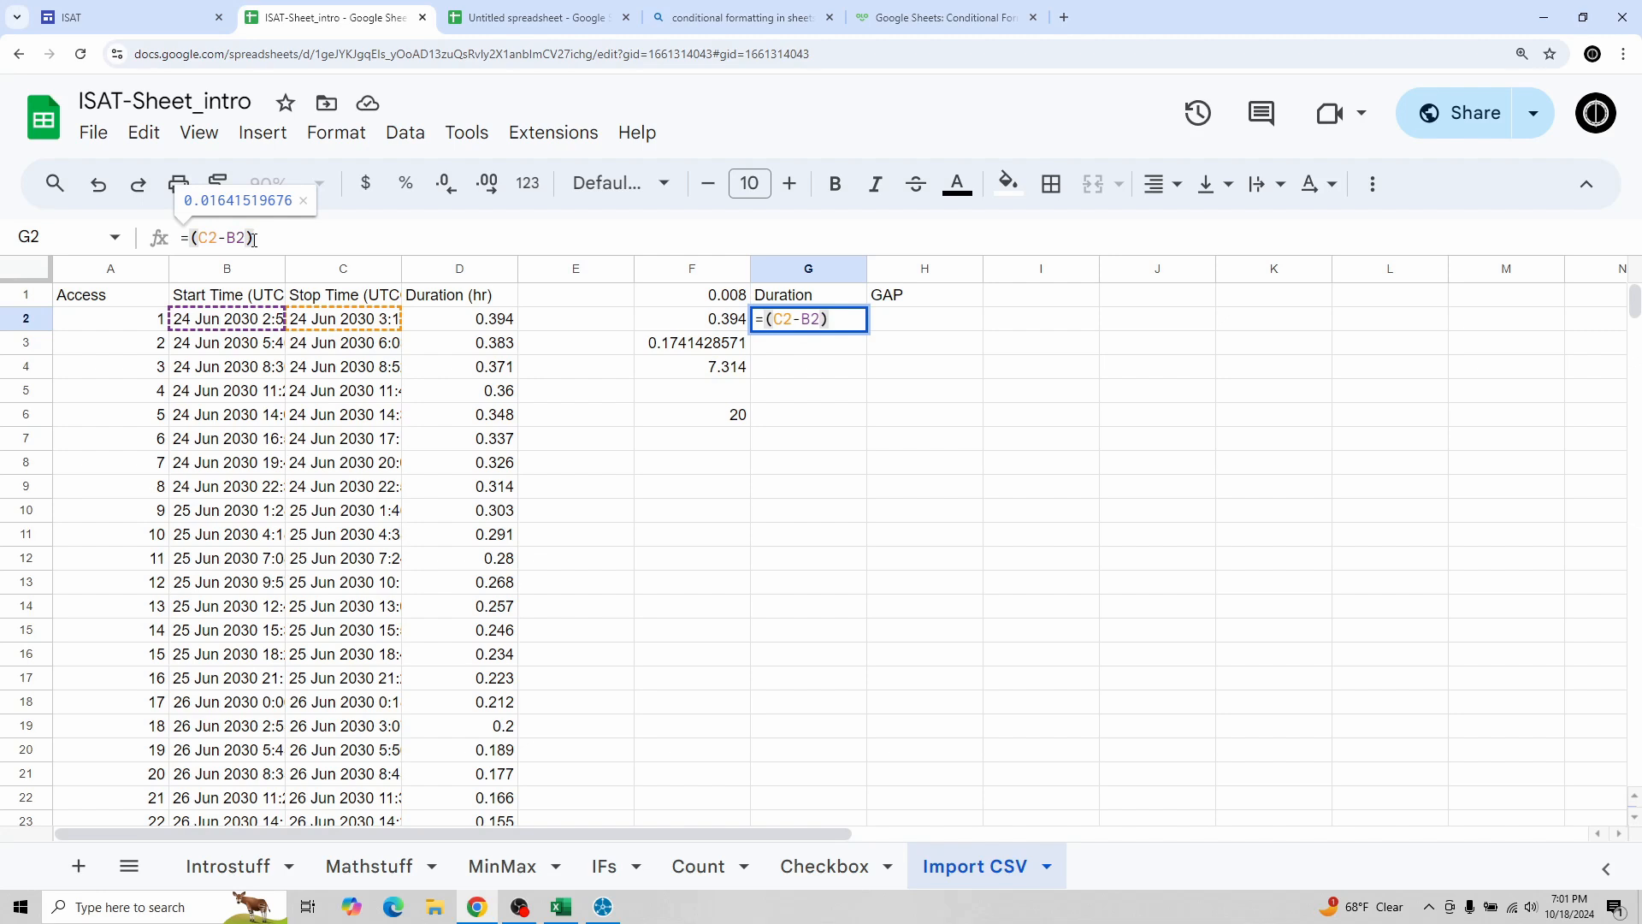
pyautogui.write('*24')
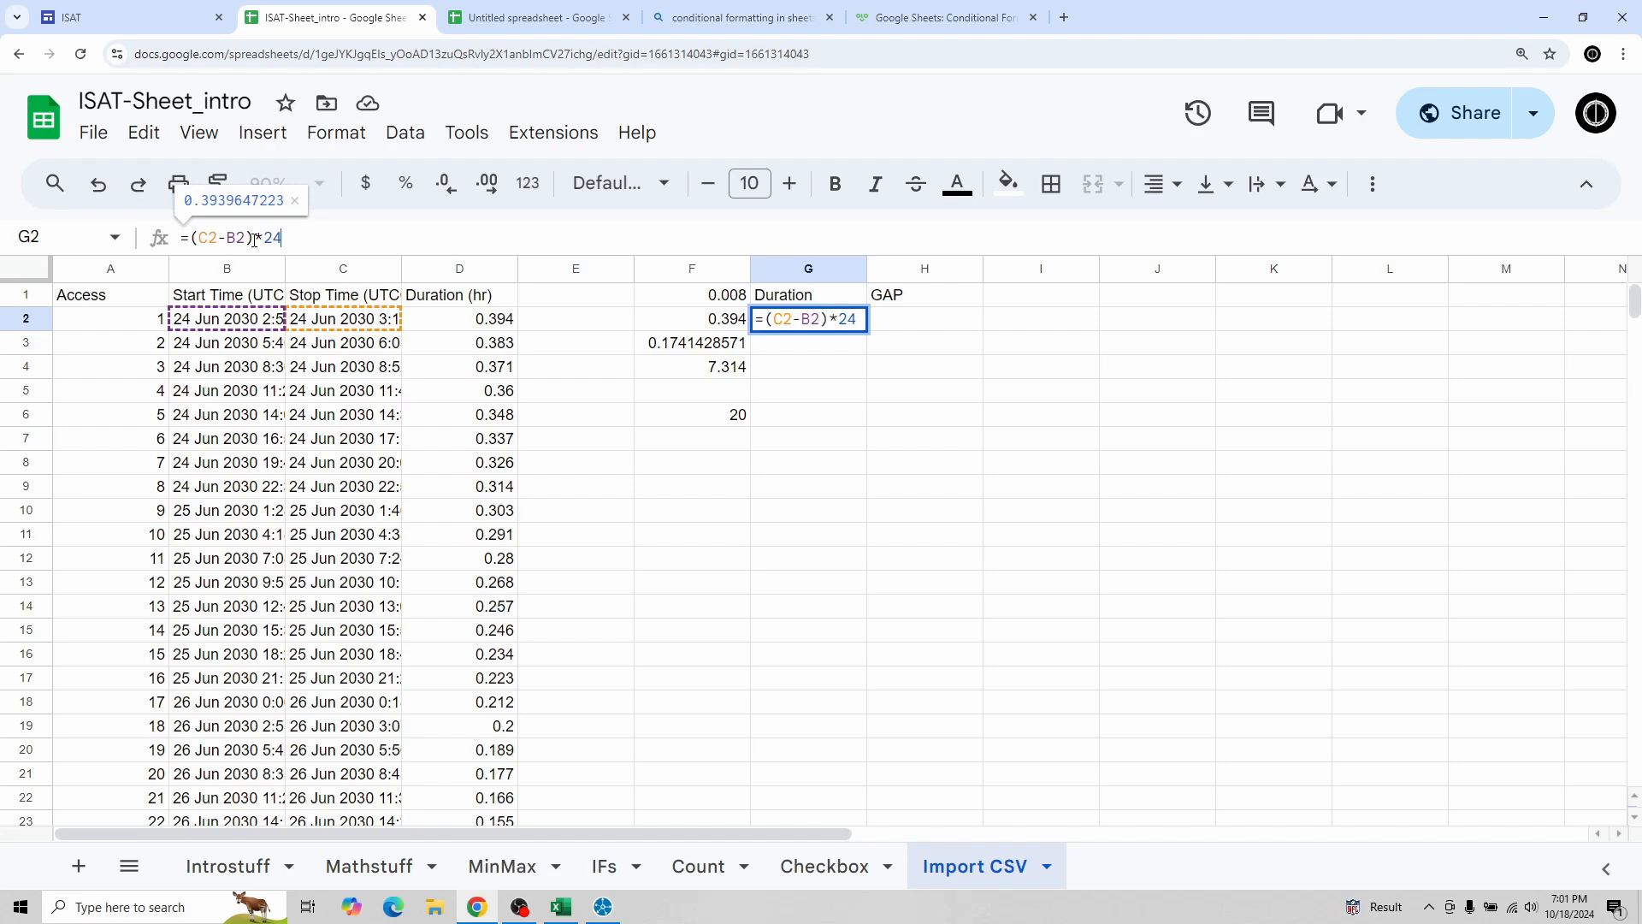
pyautogui.press('Return')
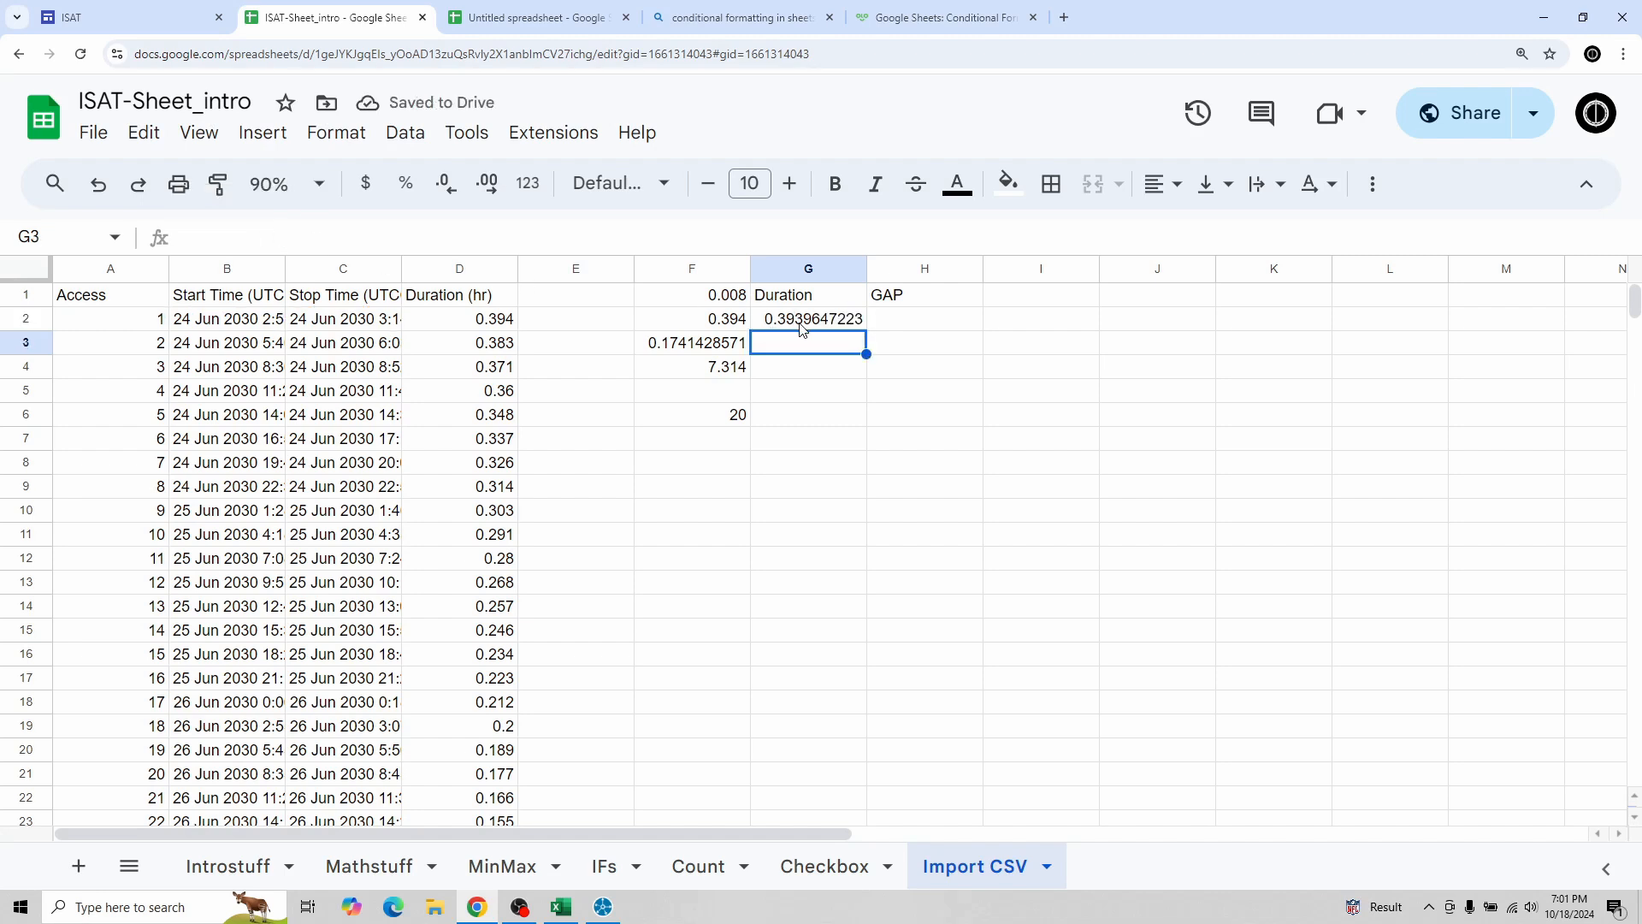
# Step: Check G2 against the duration in D2 and fill its formula down through cell G43
pyautogui.click(469, 321)
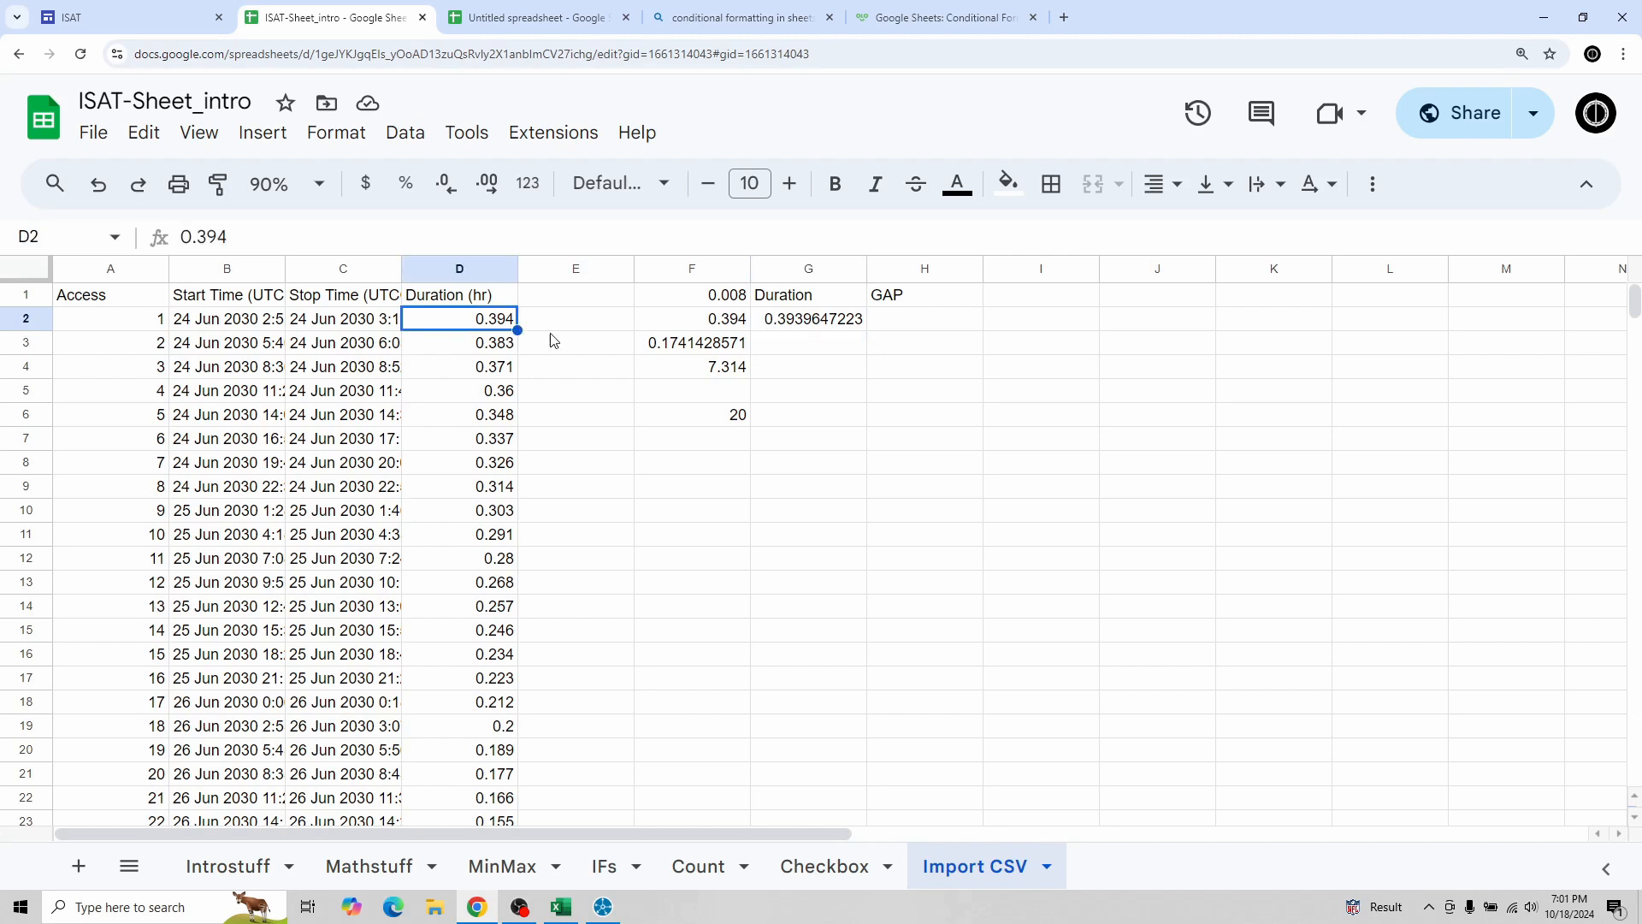
pyautogui.click(826, 324)
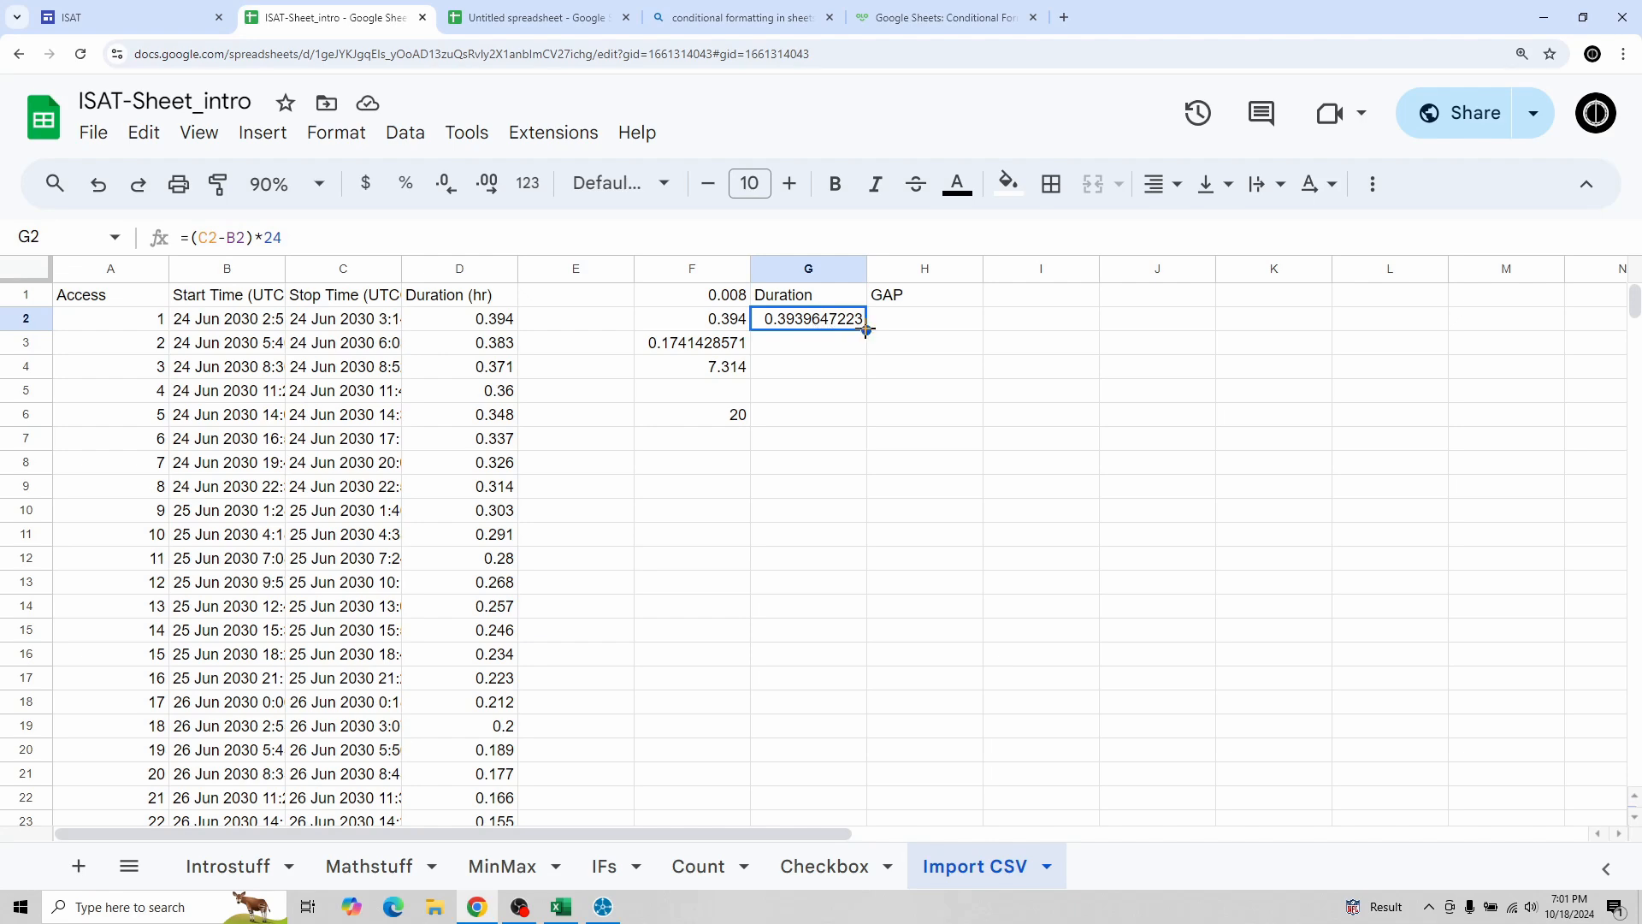
pyautogui.moveTo(866, 330); pyautogui.dragTo(833, 609)
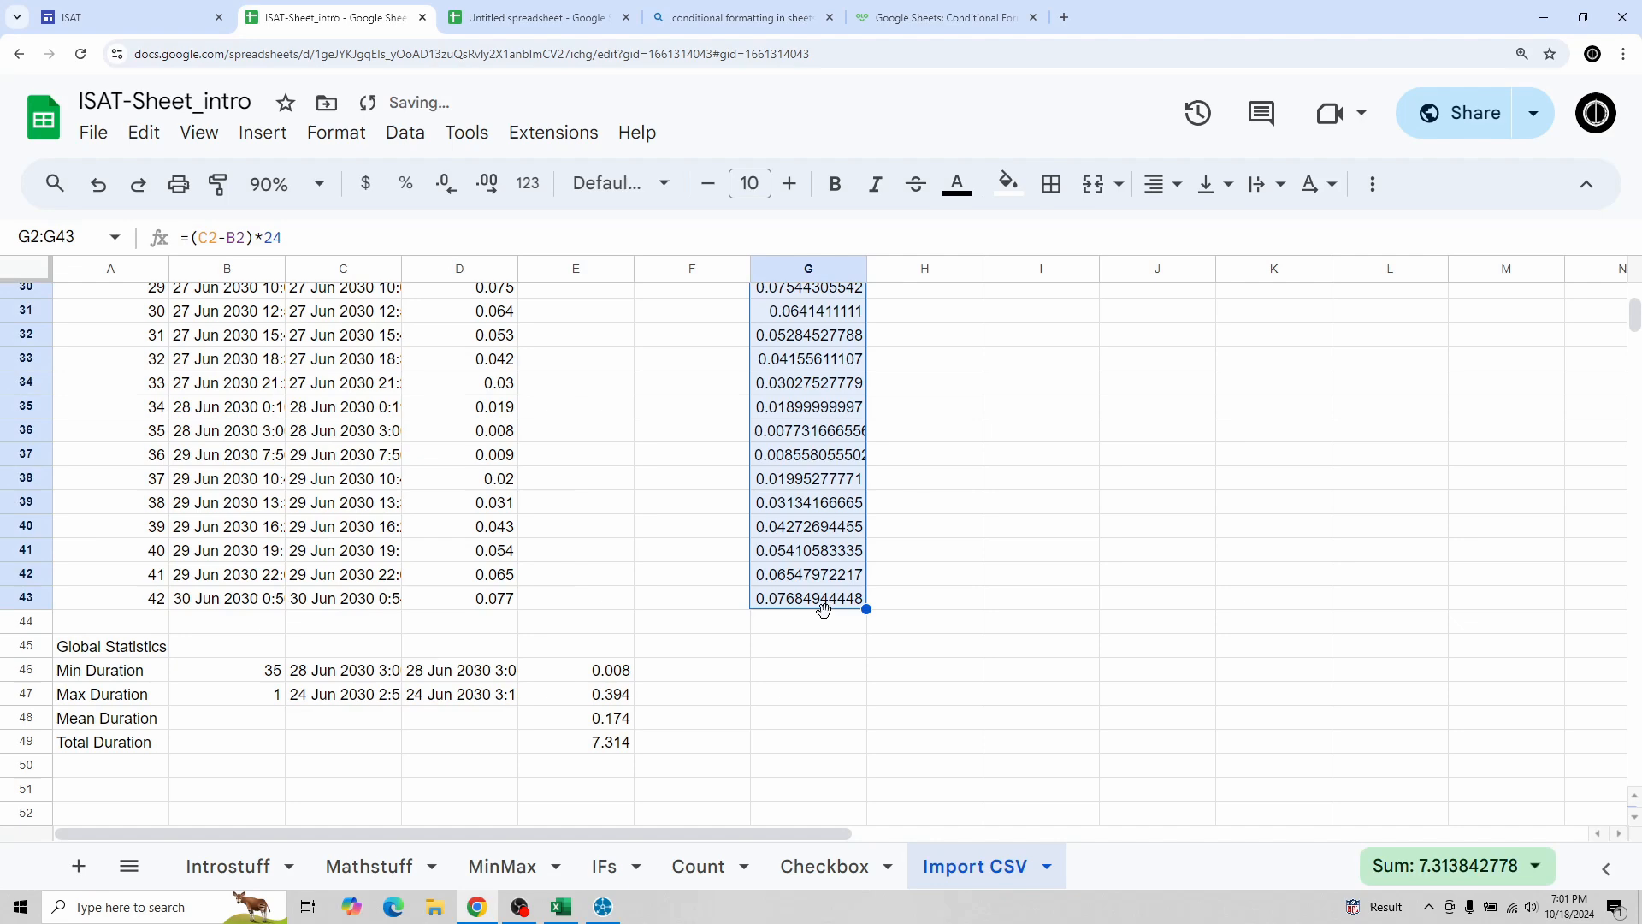
# Step: Check the filled duration formulas in G43 and G2 and review the first access's duration, start and stop times in row 2
pyautogui.click(791, 599)
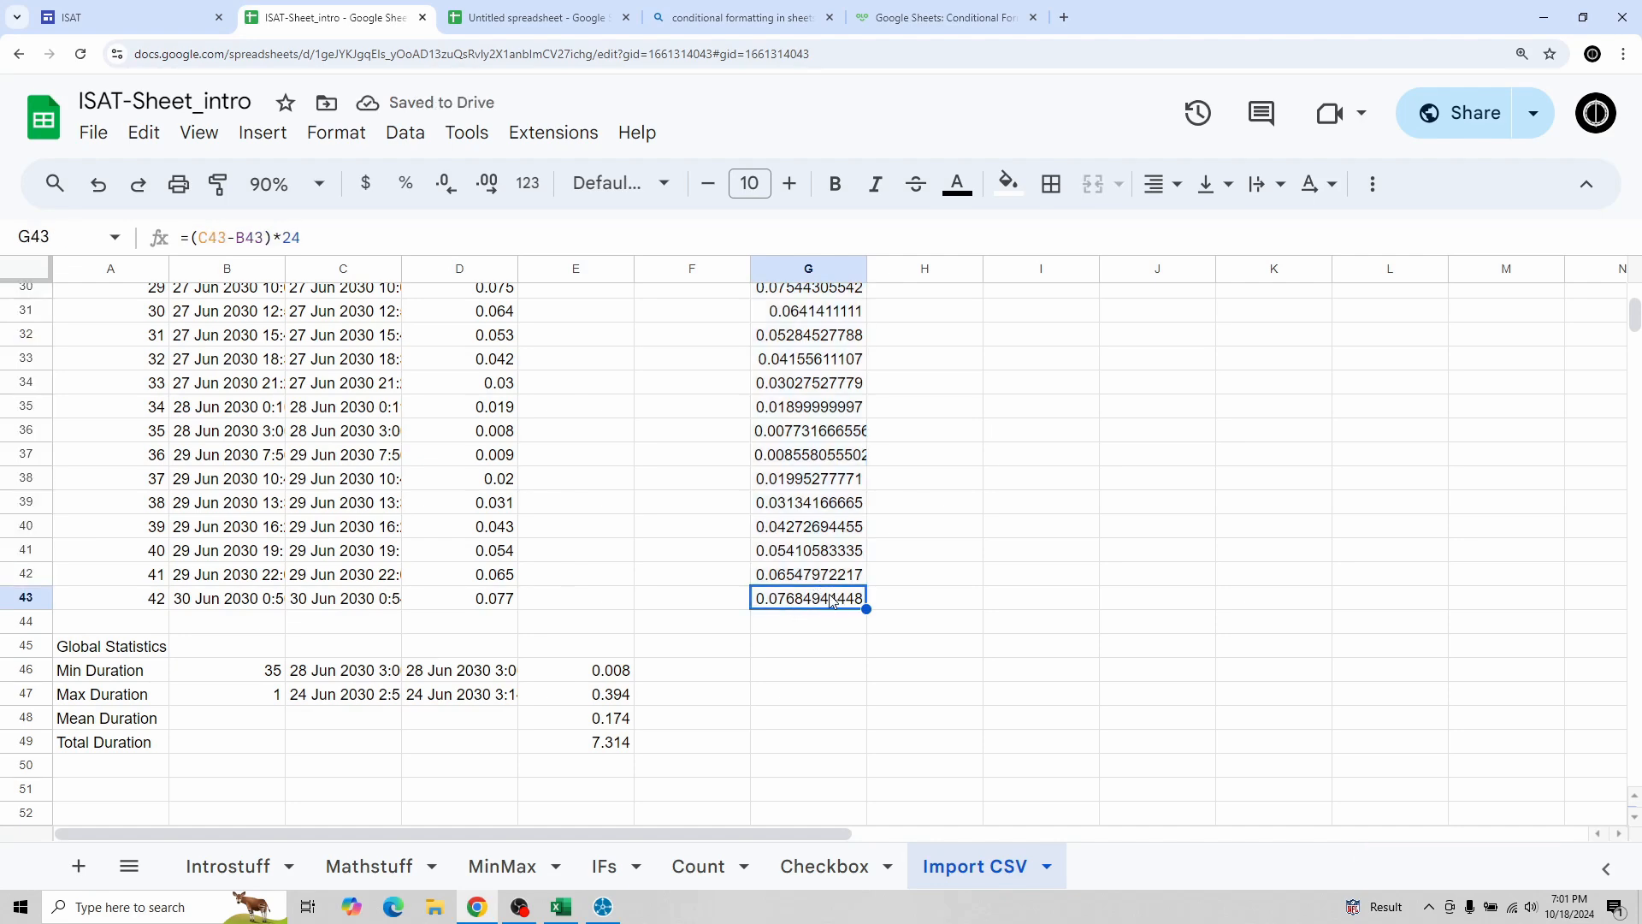
pyautogui.scroll(10, 828, 601)
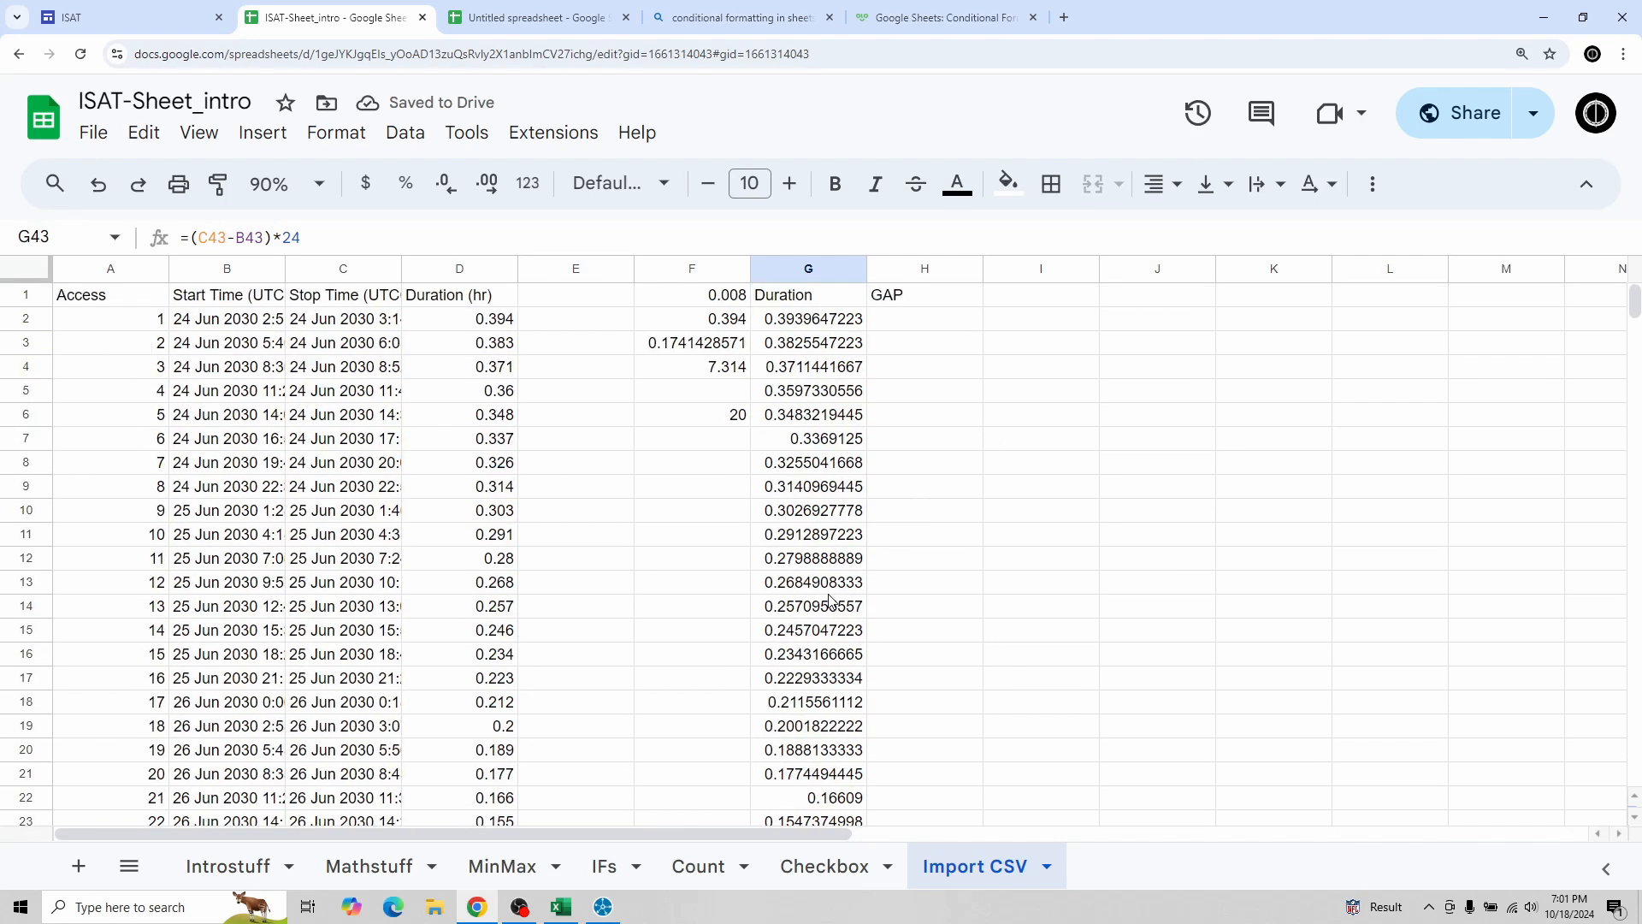
pyautogui.click(795, 322)
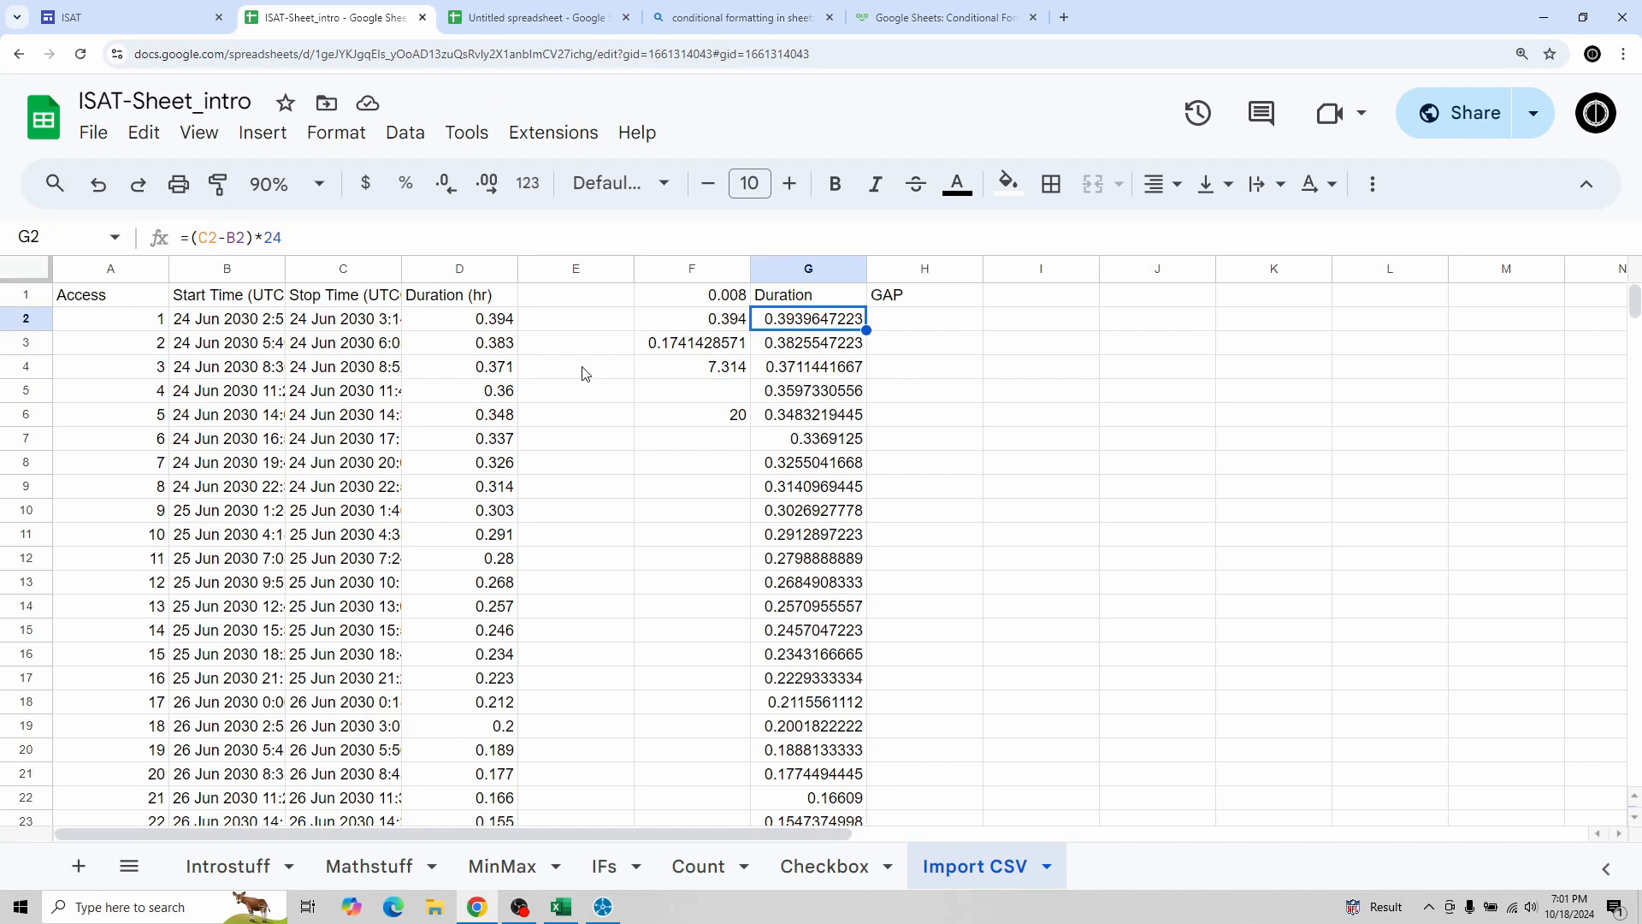
pyautogui.click(946, 324)
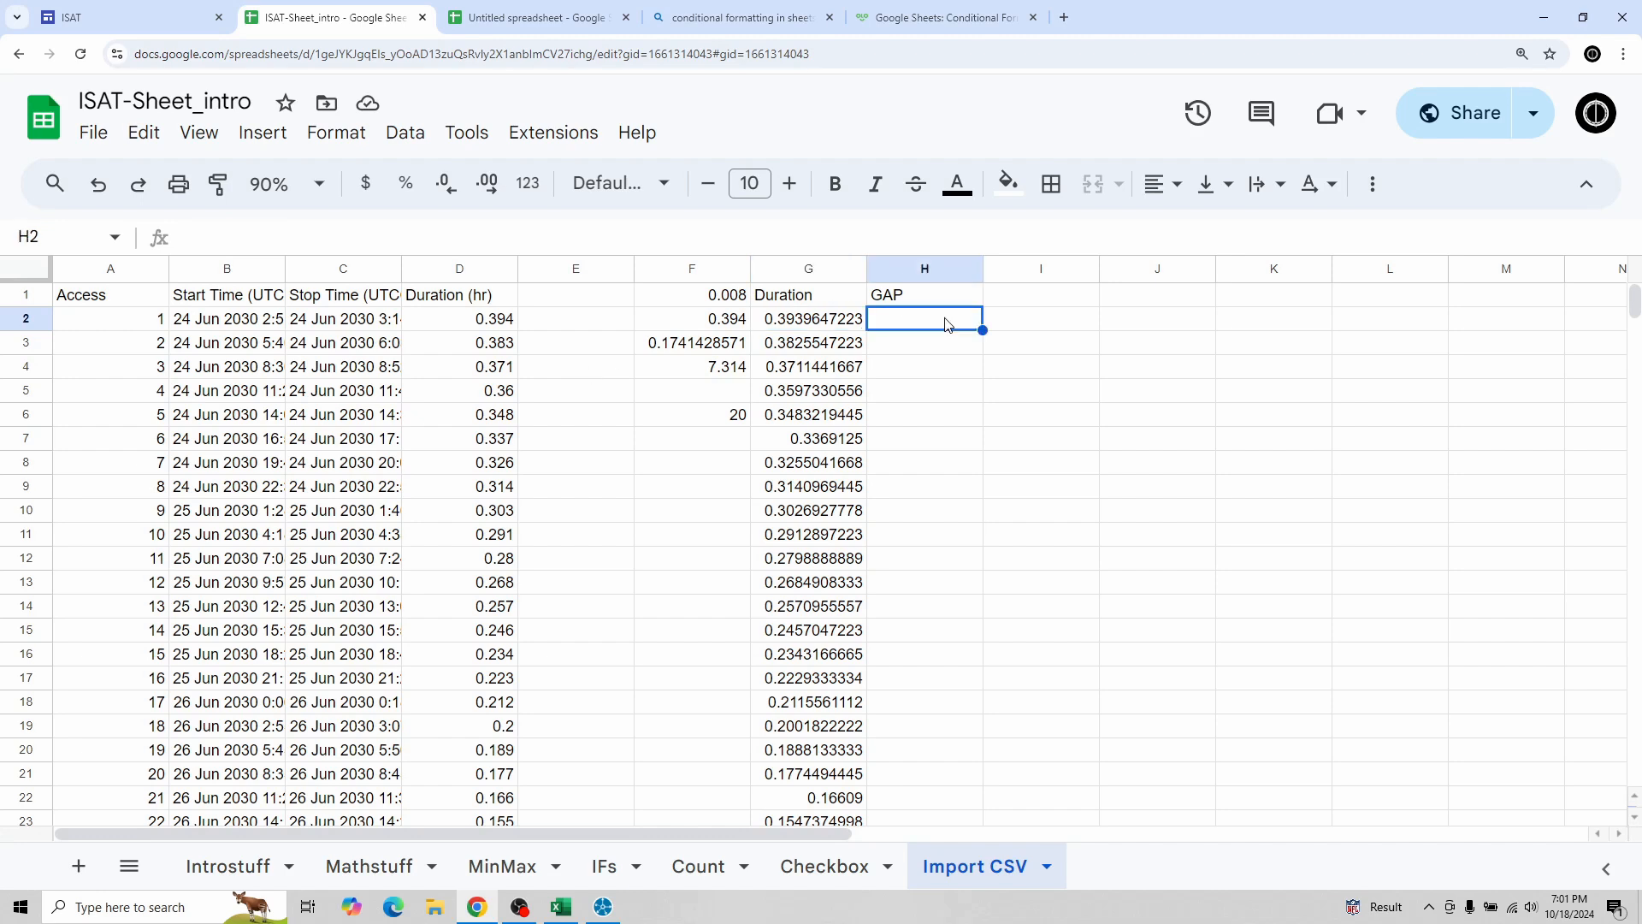
pyautogui.click(454, 328)
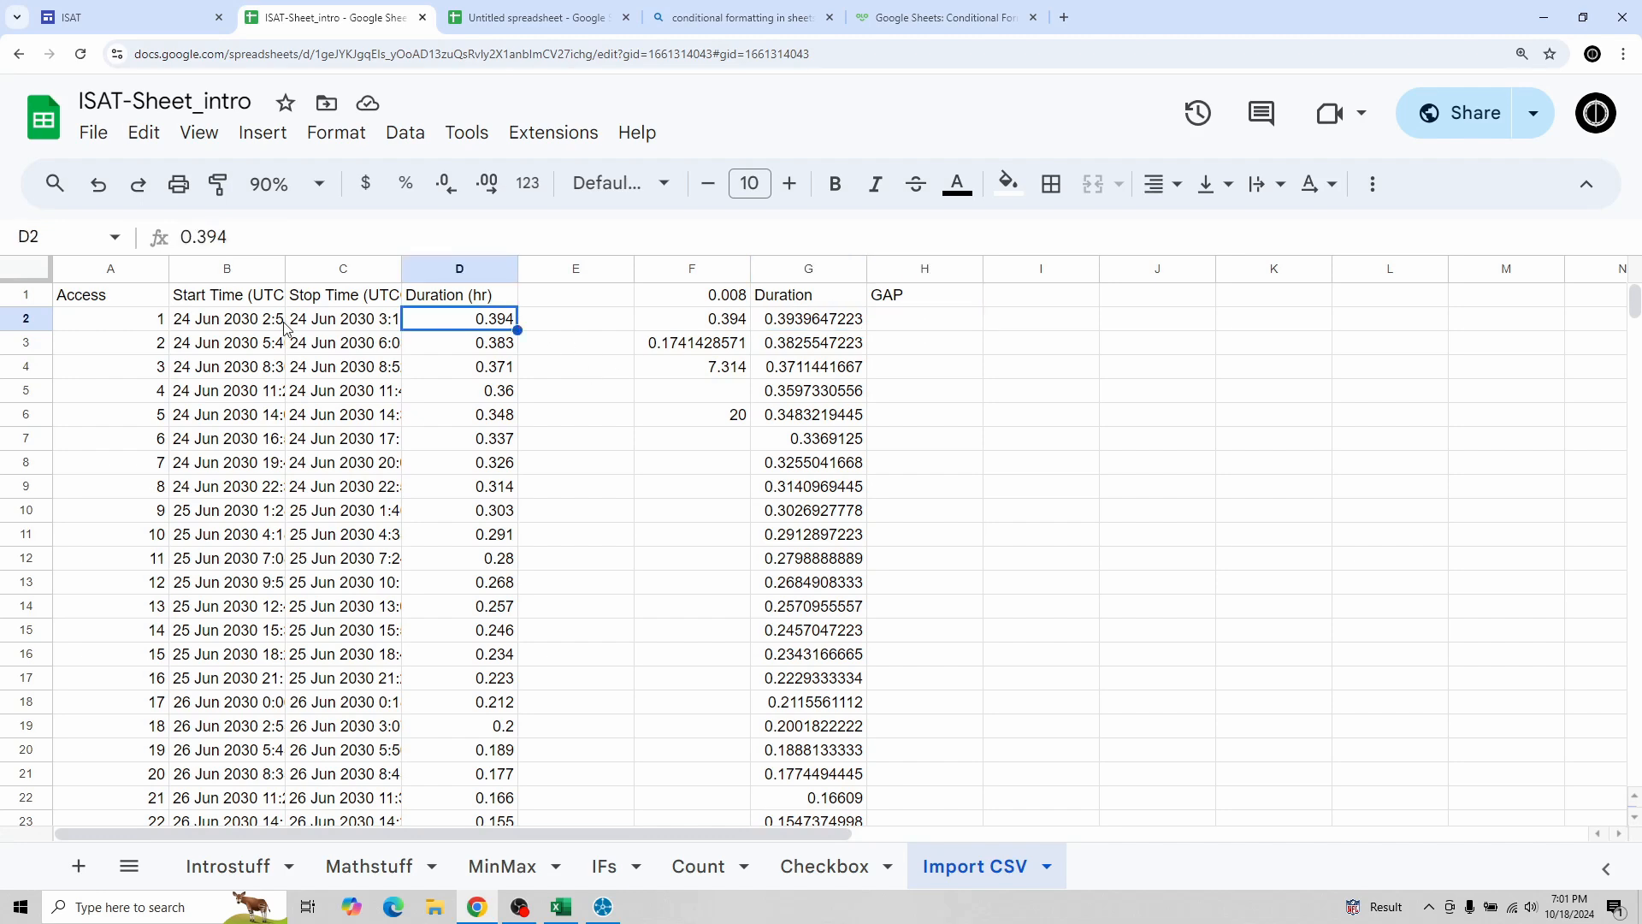
pyautogui.click(233, 327)
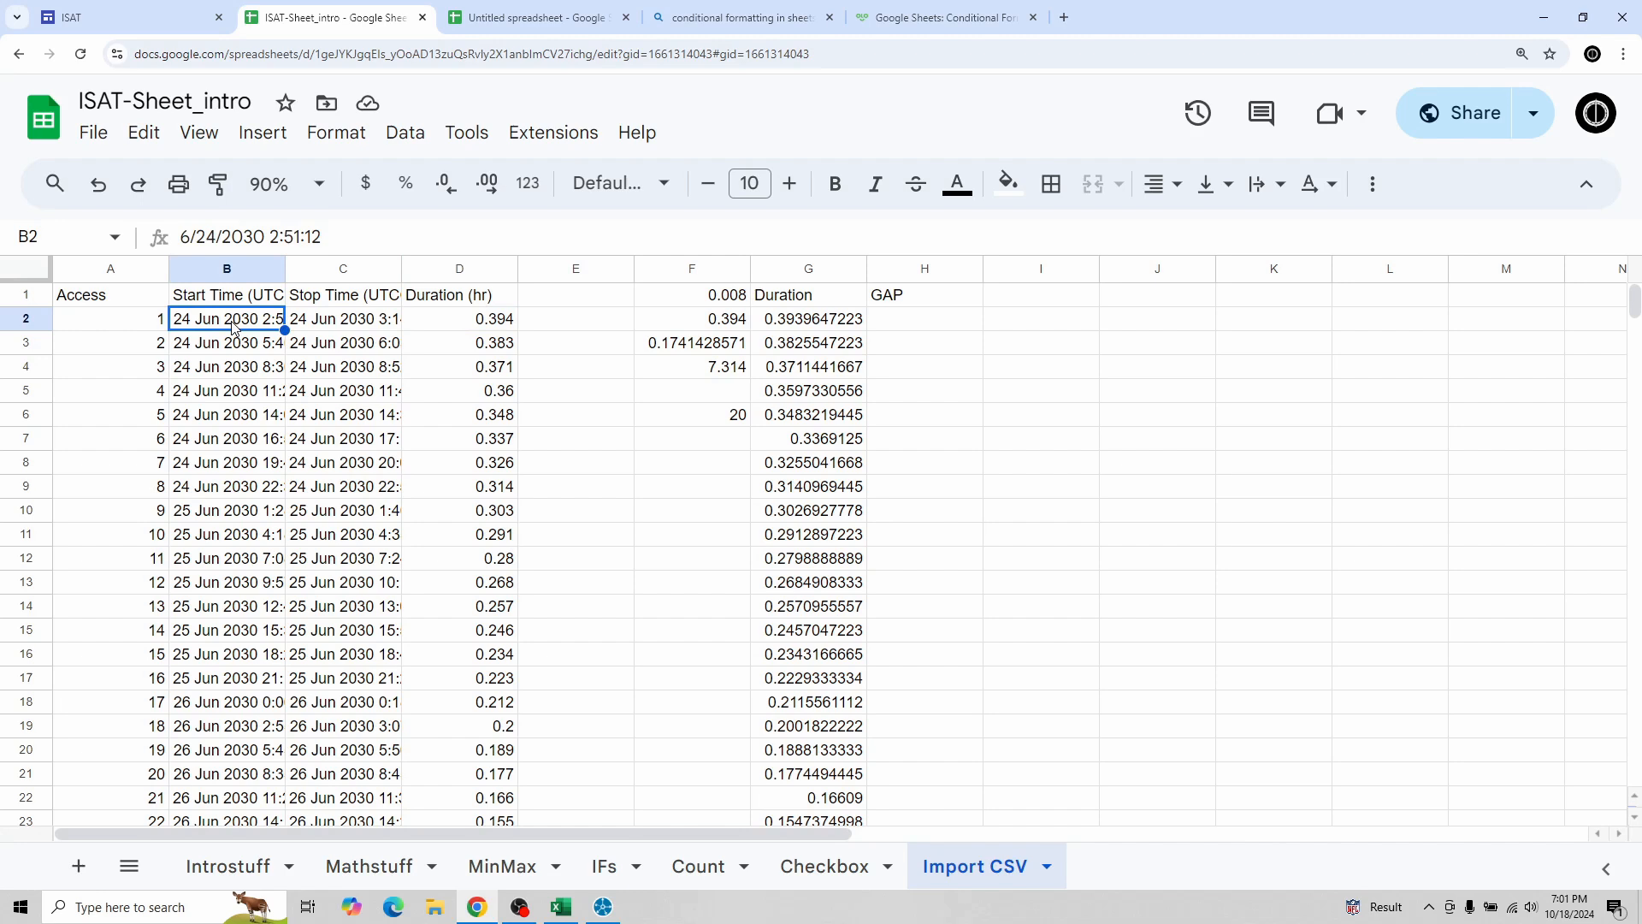
pyautogui.click(350, 325)
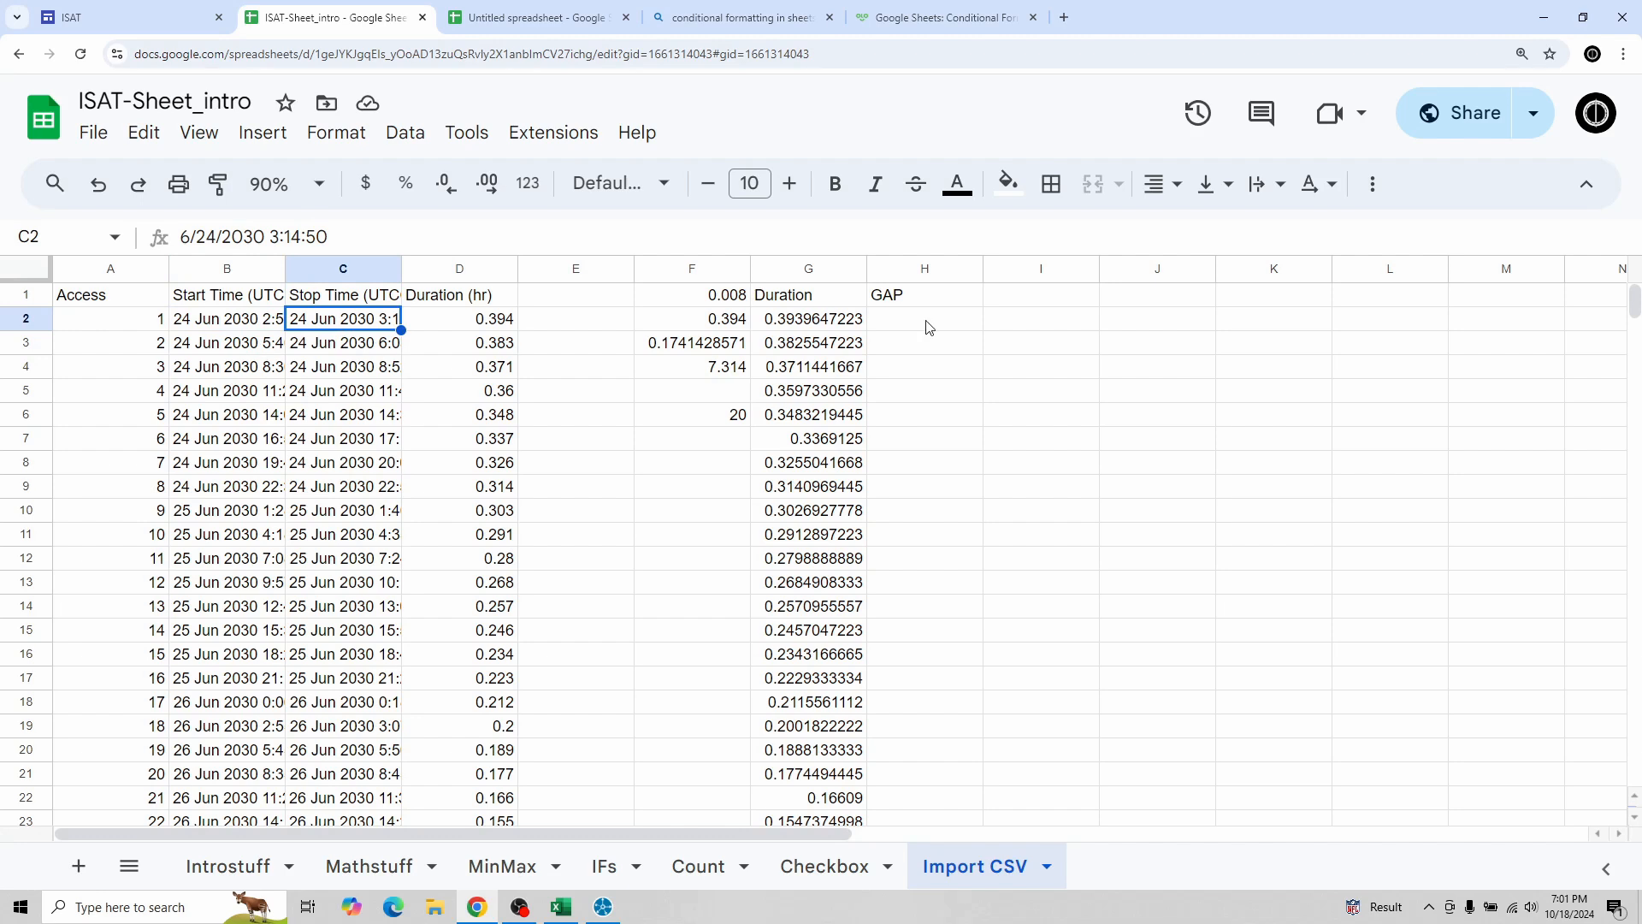
# Step: Enter the gap formula =(B3-C2)*24 in cell H3 and accept the suggested autofill for the rows below
pyautogui.click(939, 351)
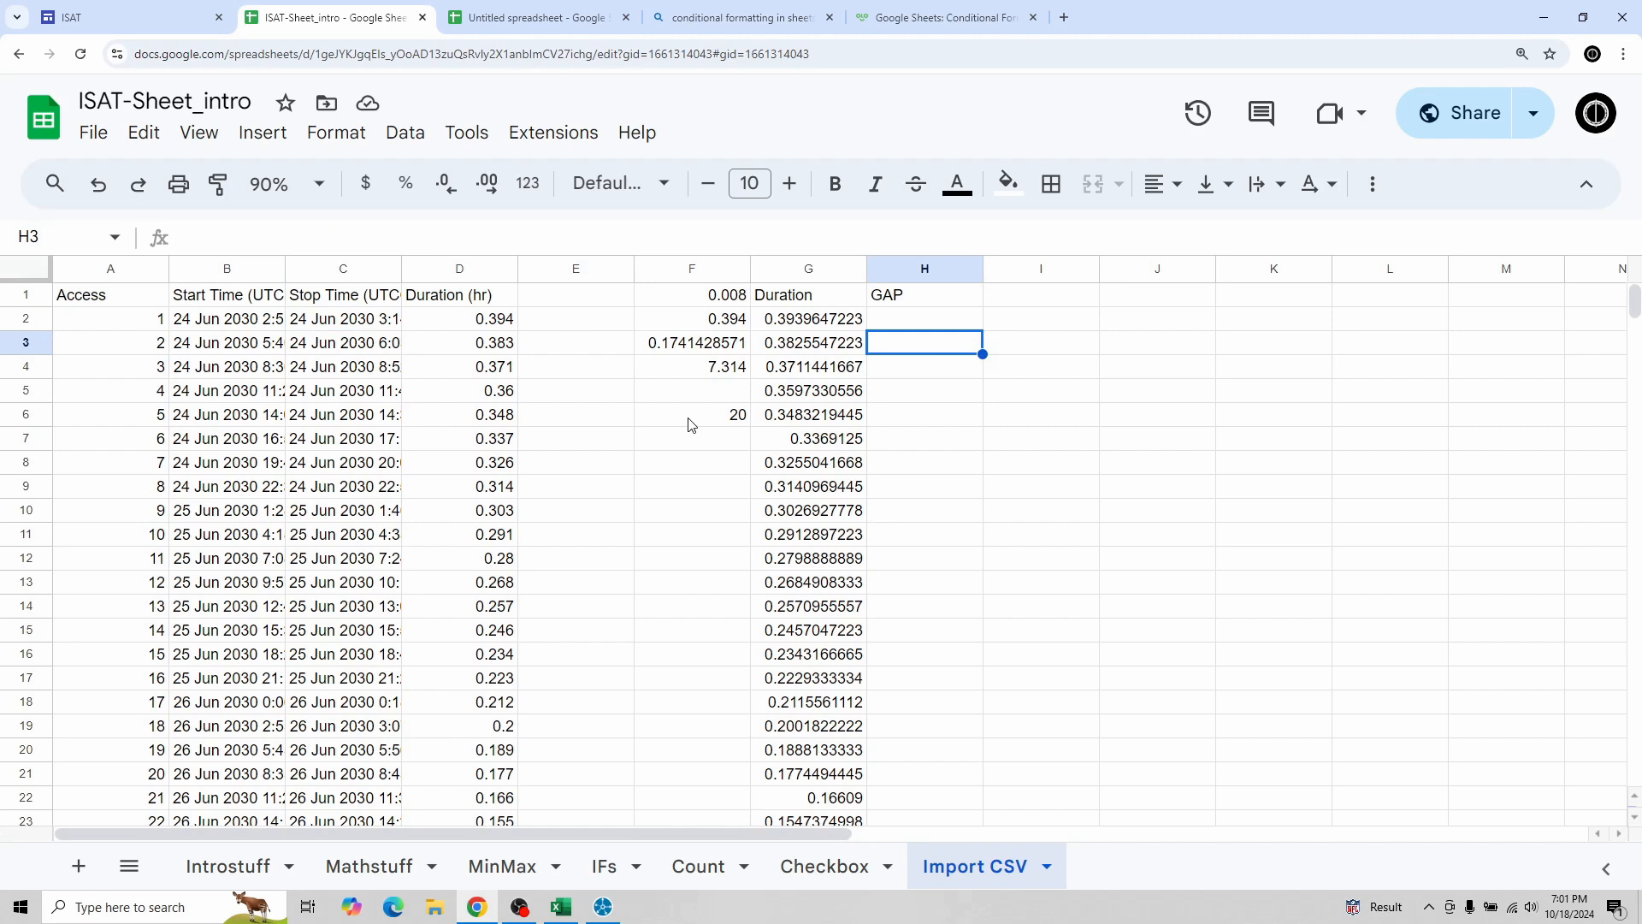
pyautogui.write('=(')
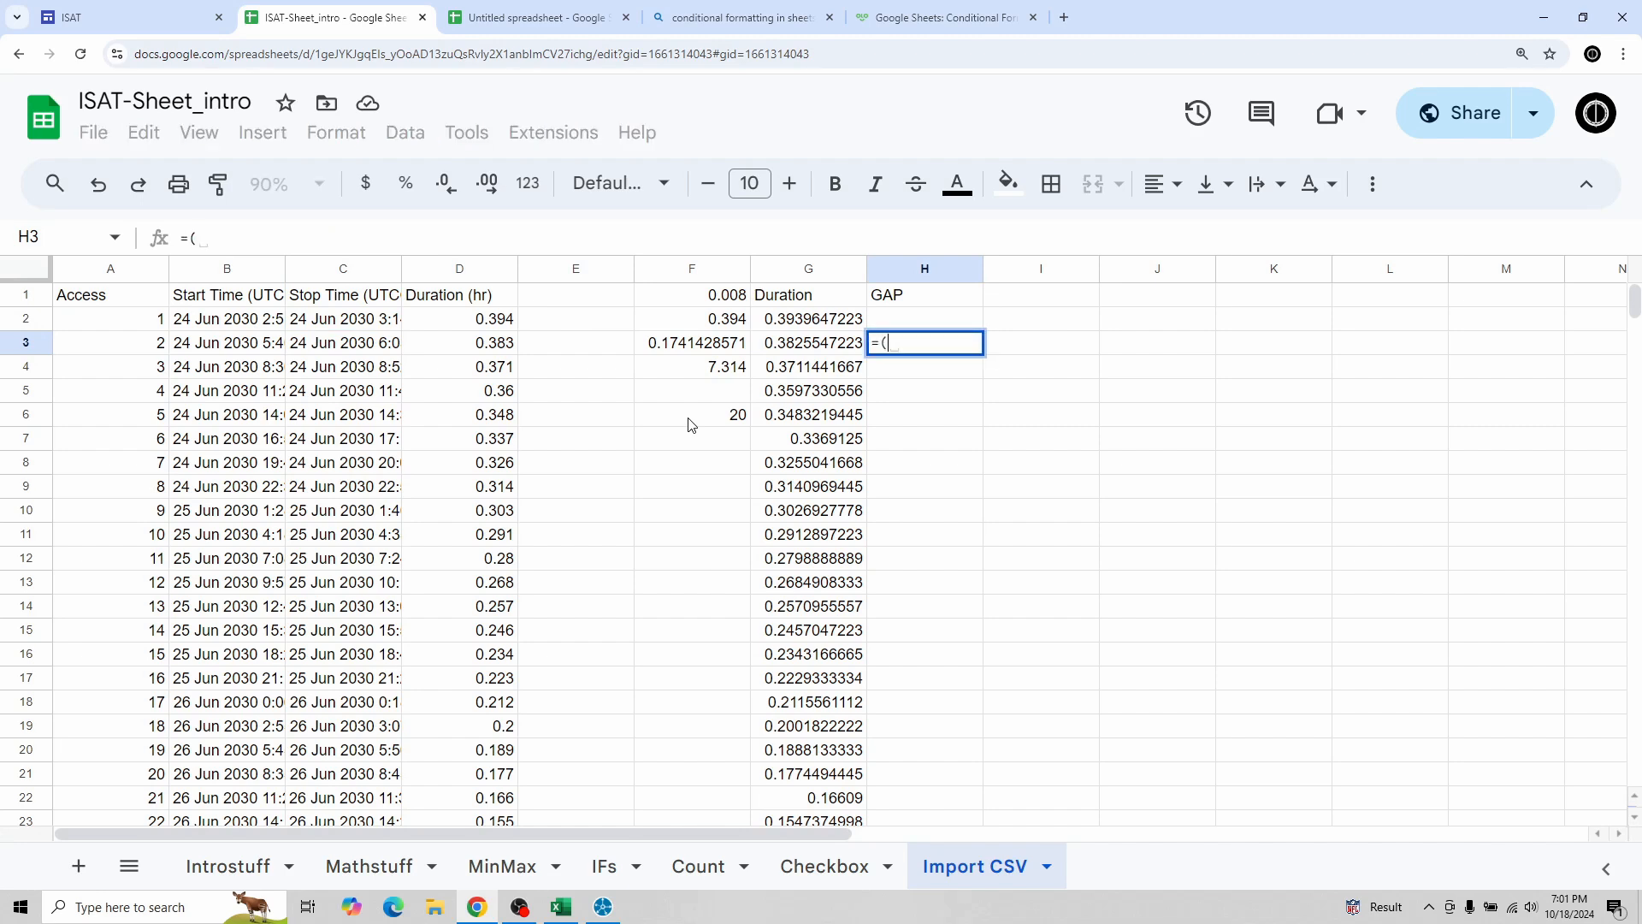
pyautogui.click(238, 349)
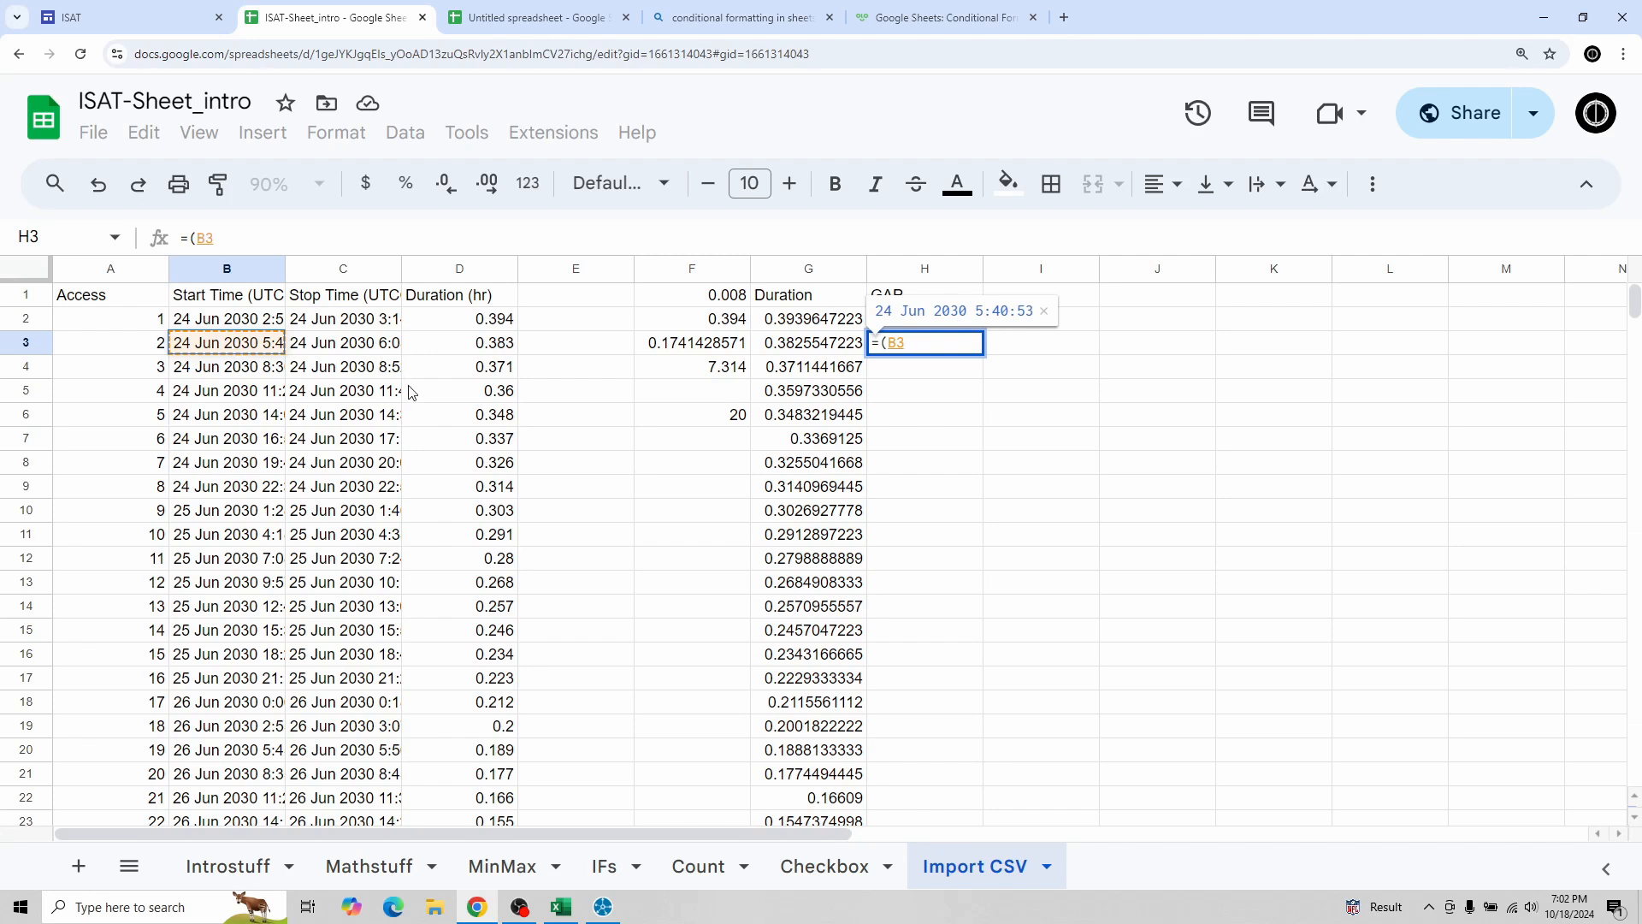
pyautogui.write('-')
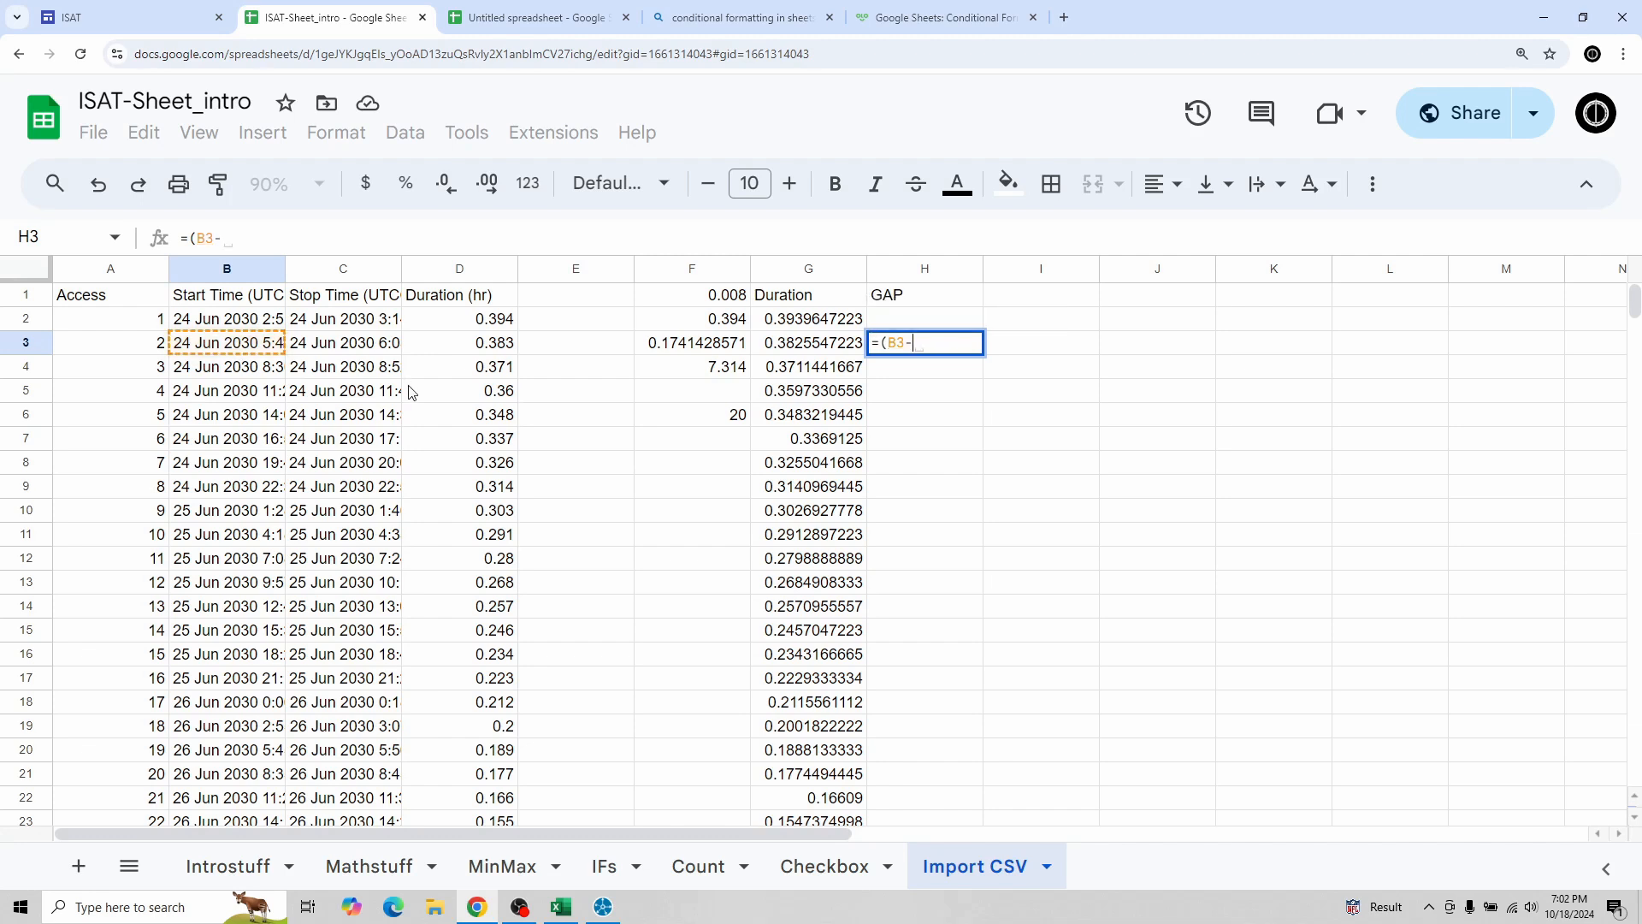
pyautogui.click(374, 324)
pyautogui.write(')')
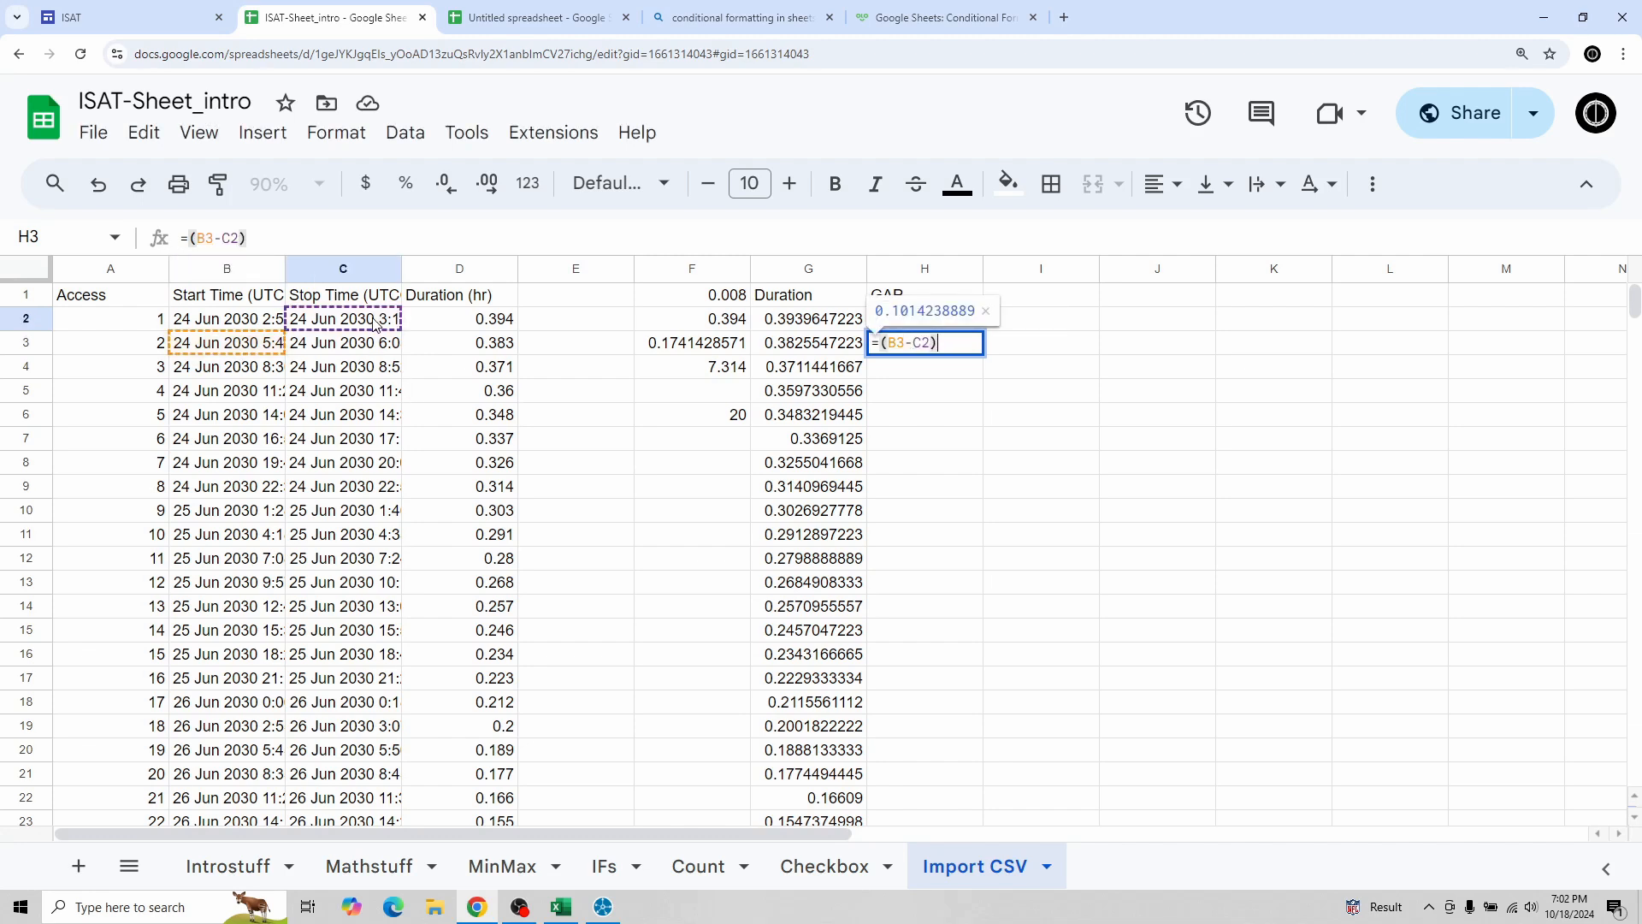
pyautogui.write('*')
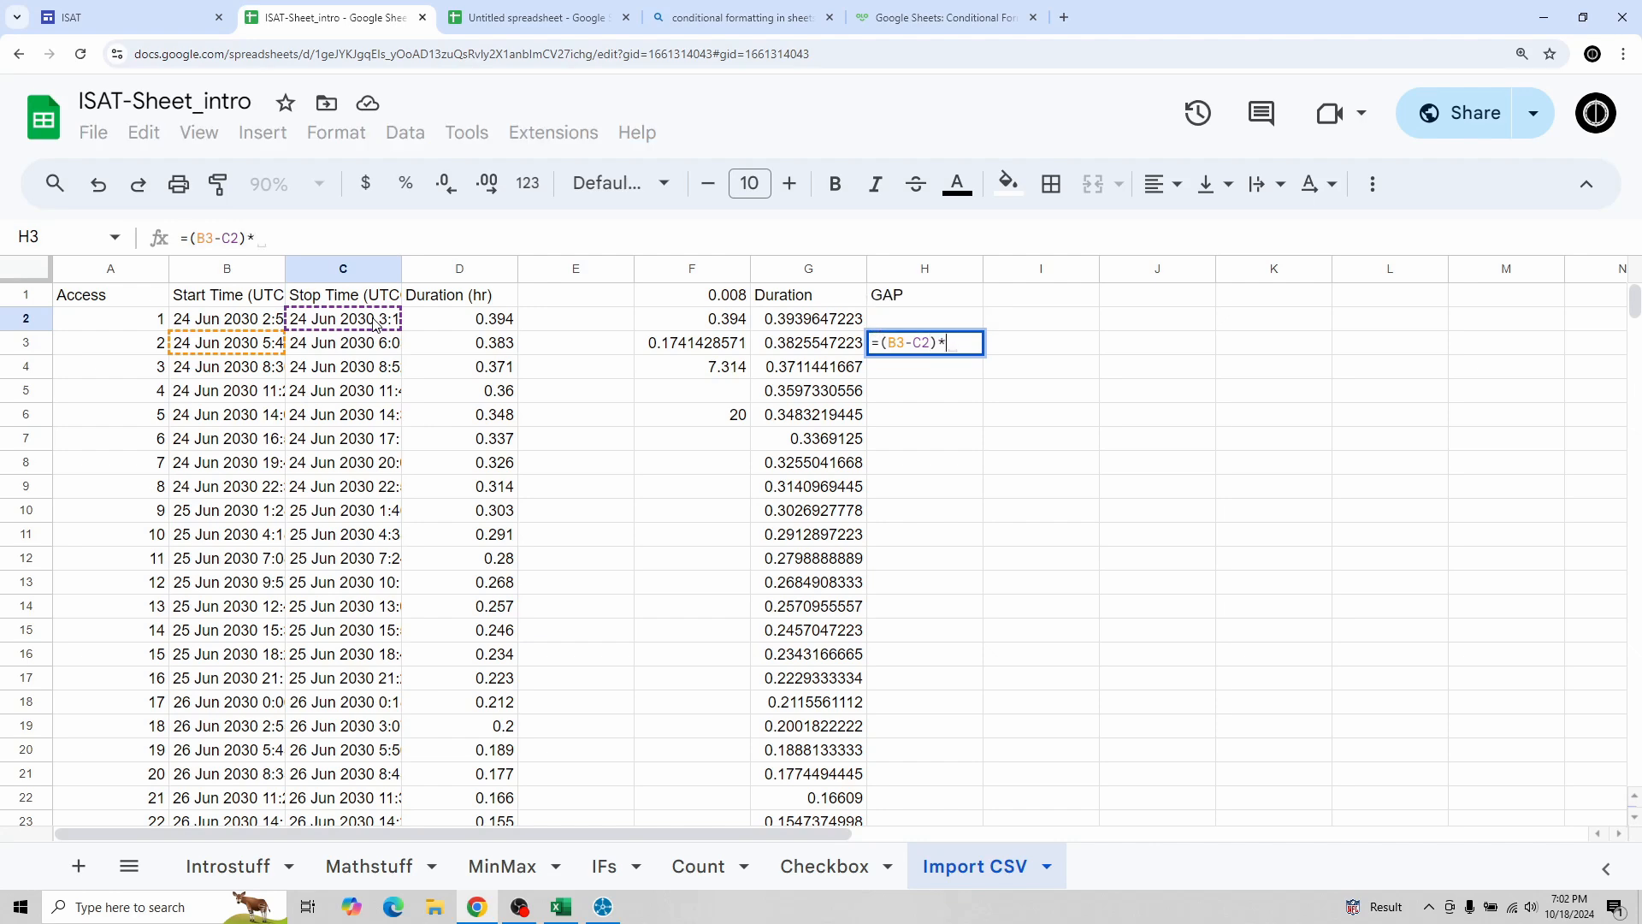
pyautogui.write('24')
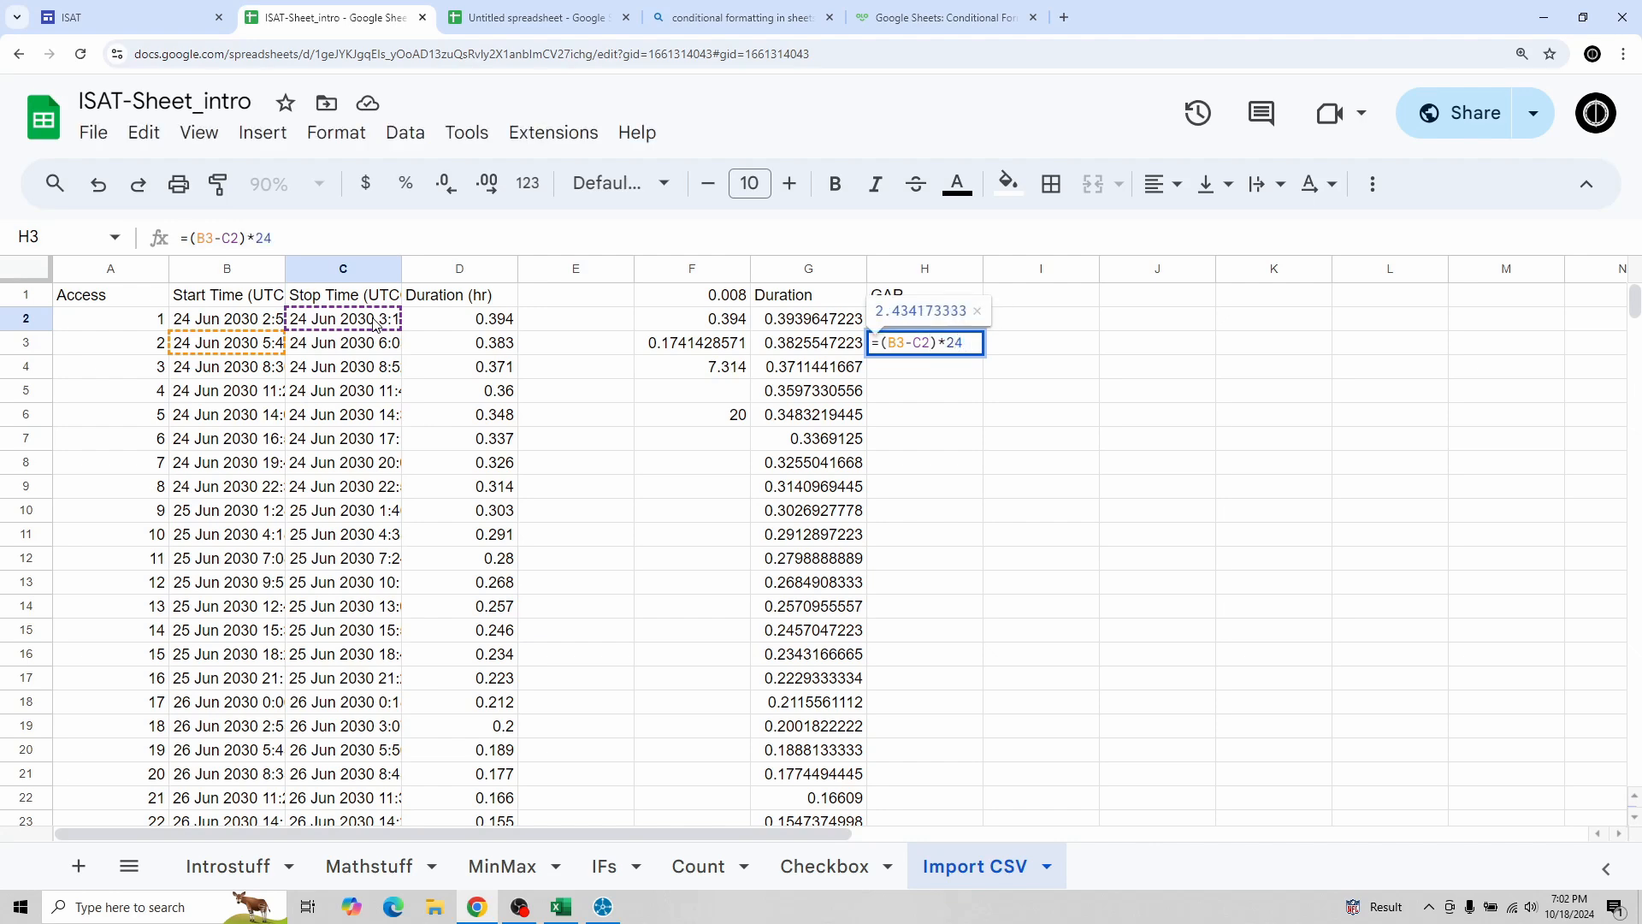
pyautogui.press('Return')
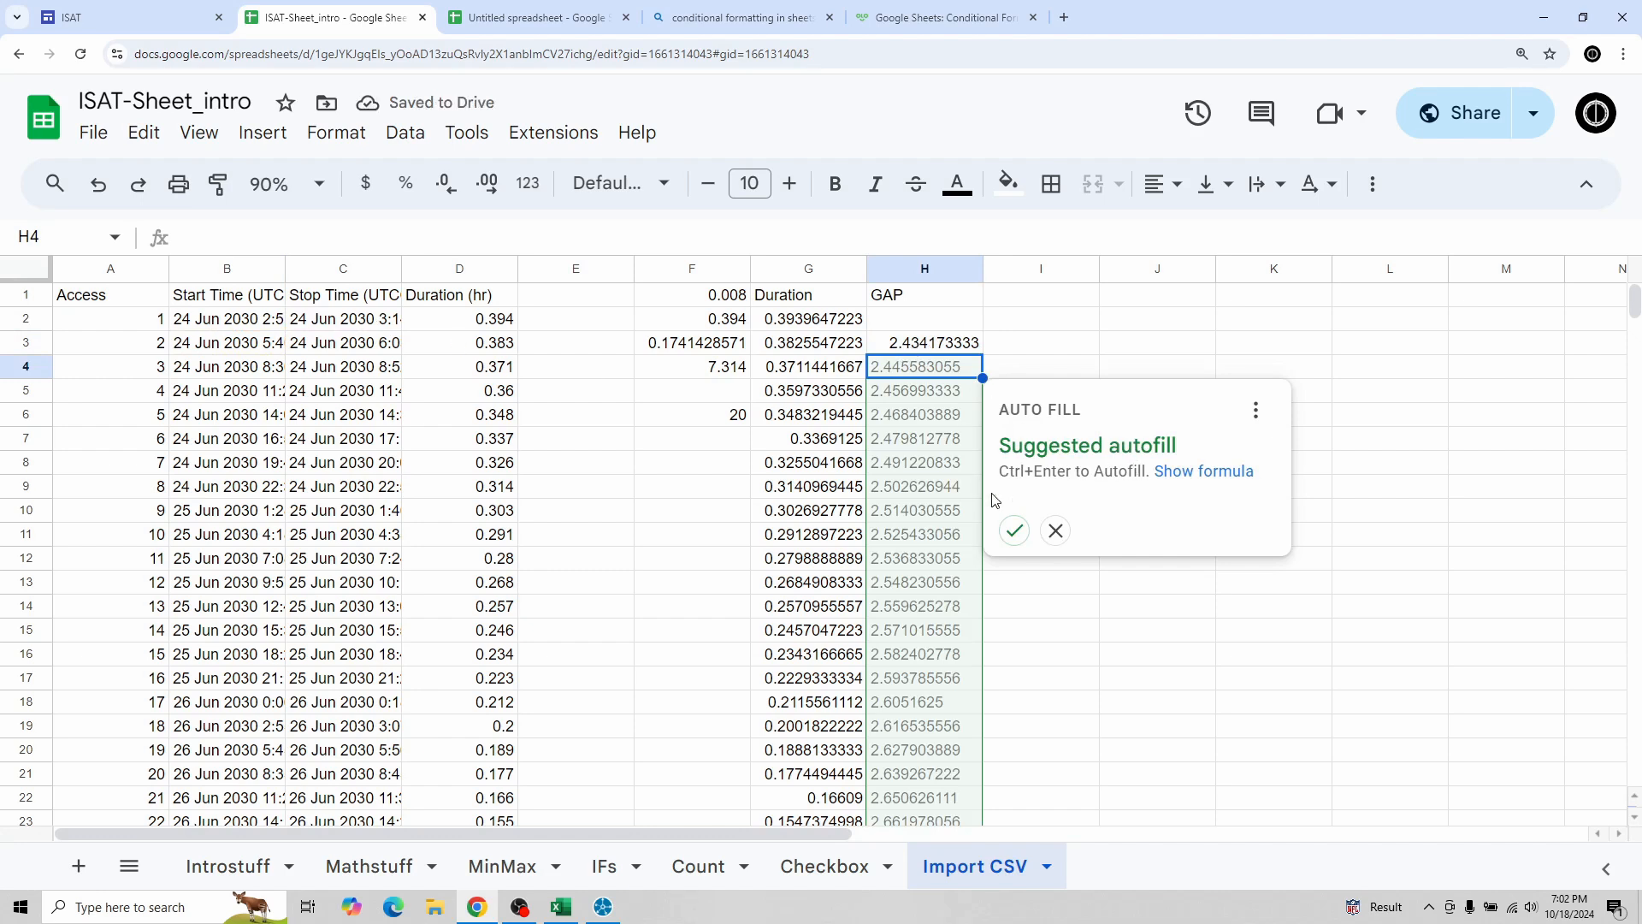
pyautogui.click(1014, 531)
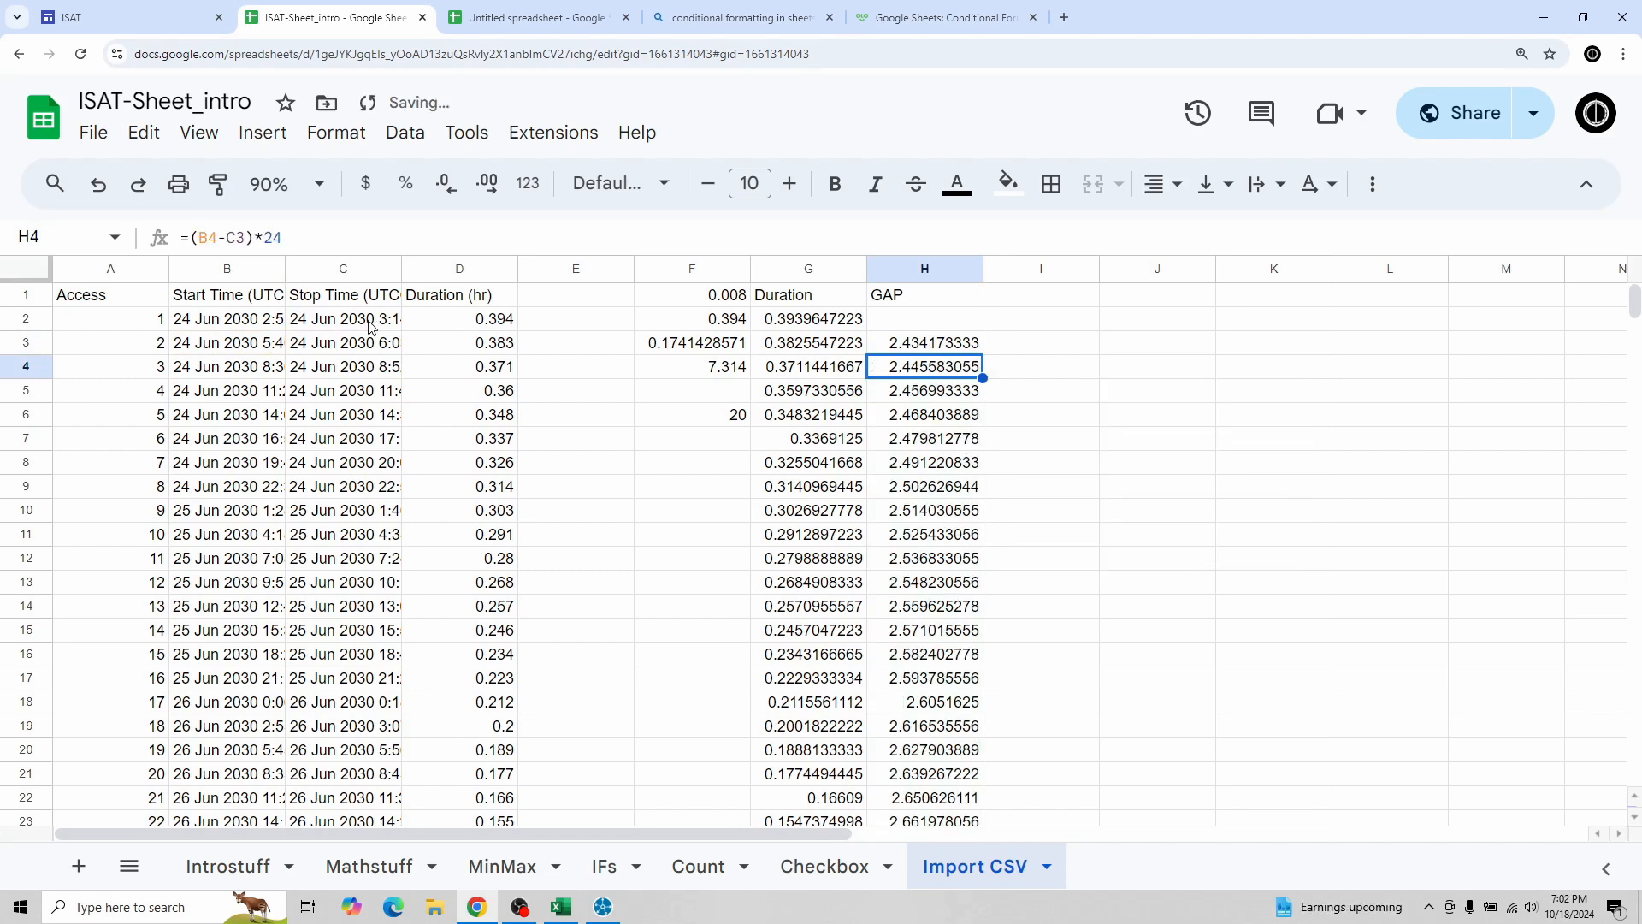
# Step: Check the stop time in C2 and start time in B3, and examine the gap values down to the end of column H
pyautogui.click(368, 326)
pyautogui.click(252, 350)
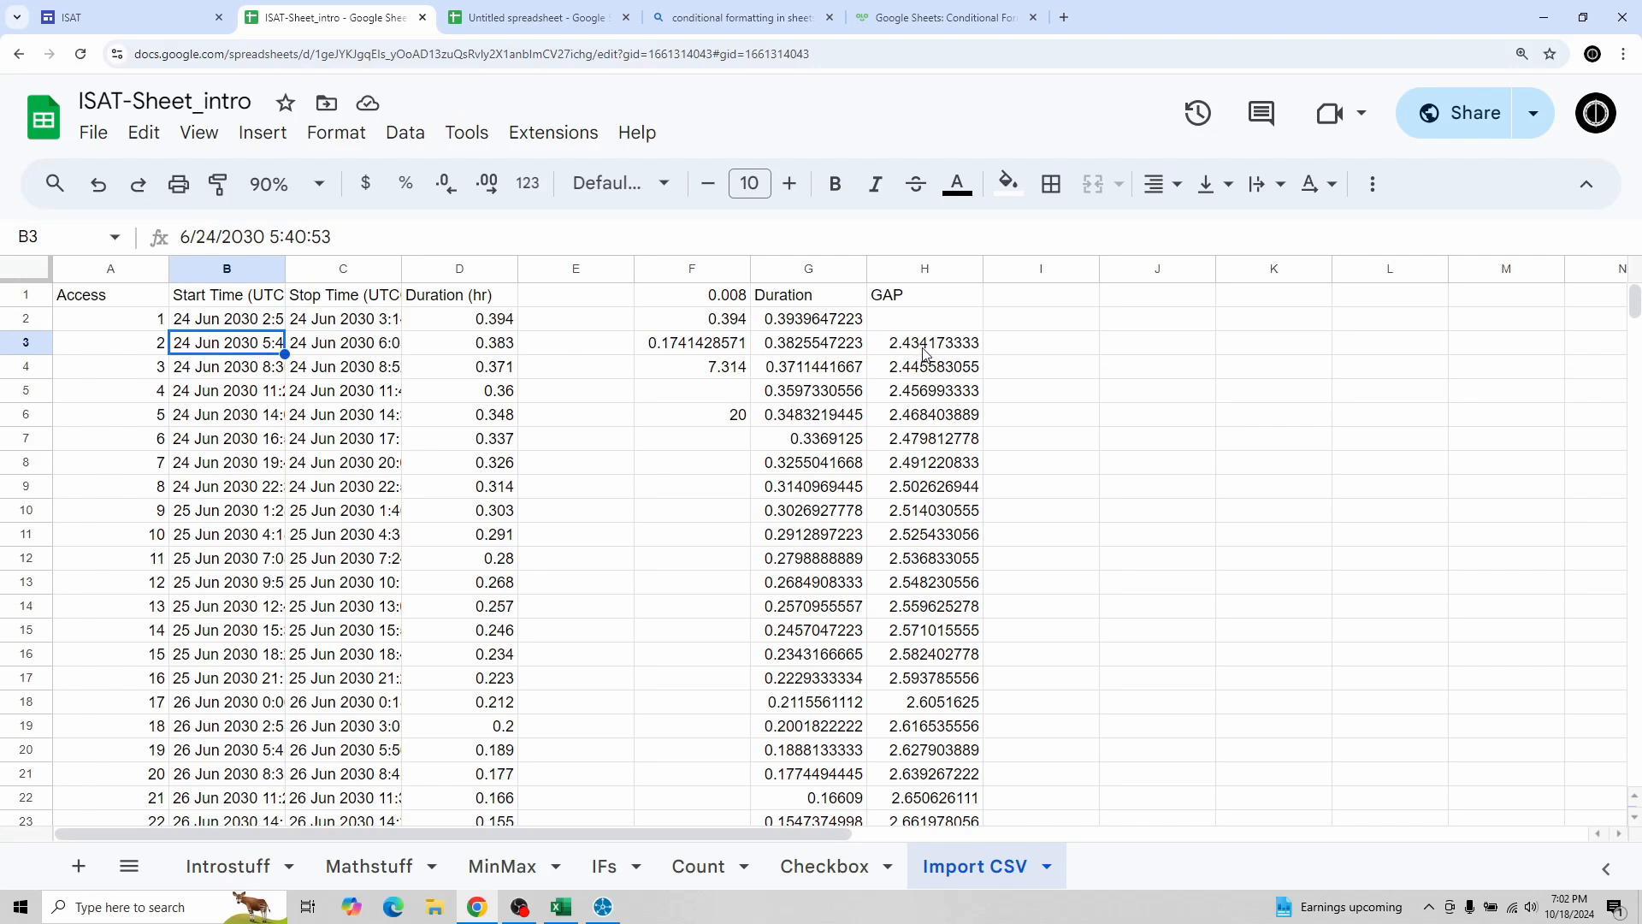
pyautogui.scroll(-6, 932, 376)
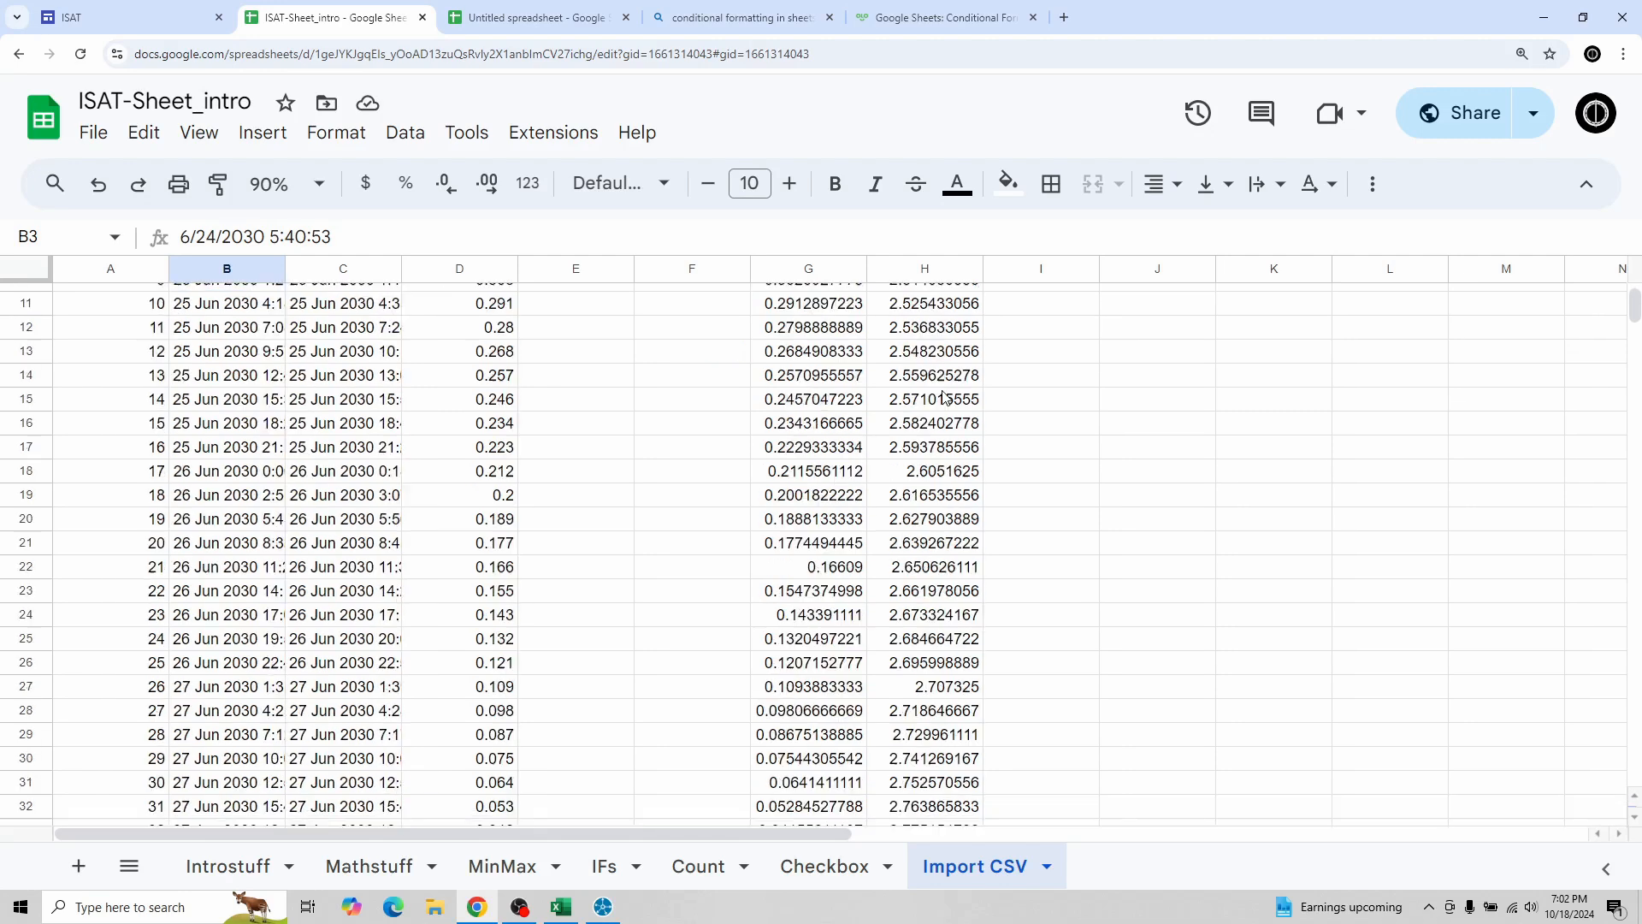
pyautogui.scroll(-2, 944, 398)
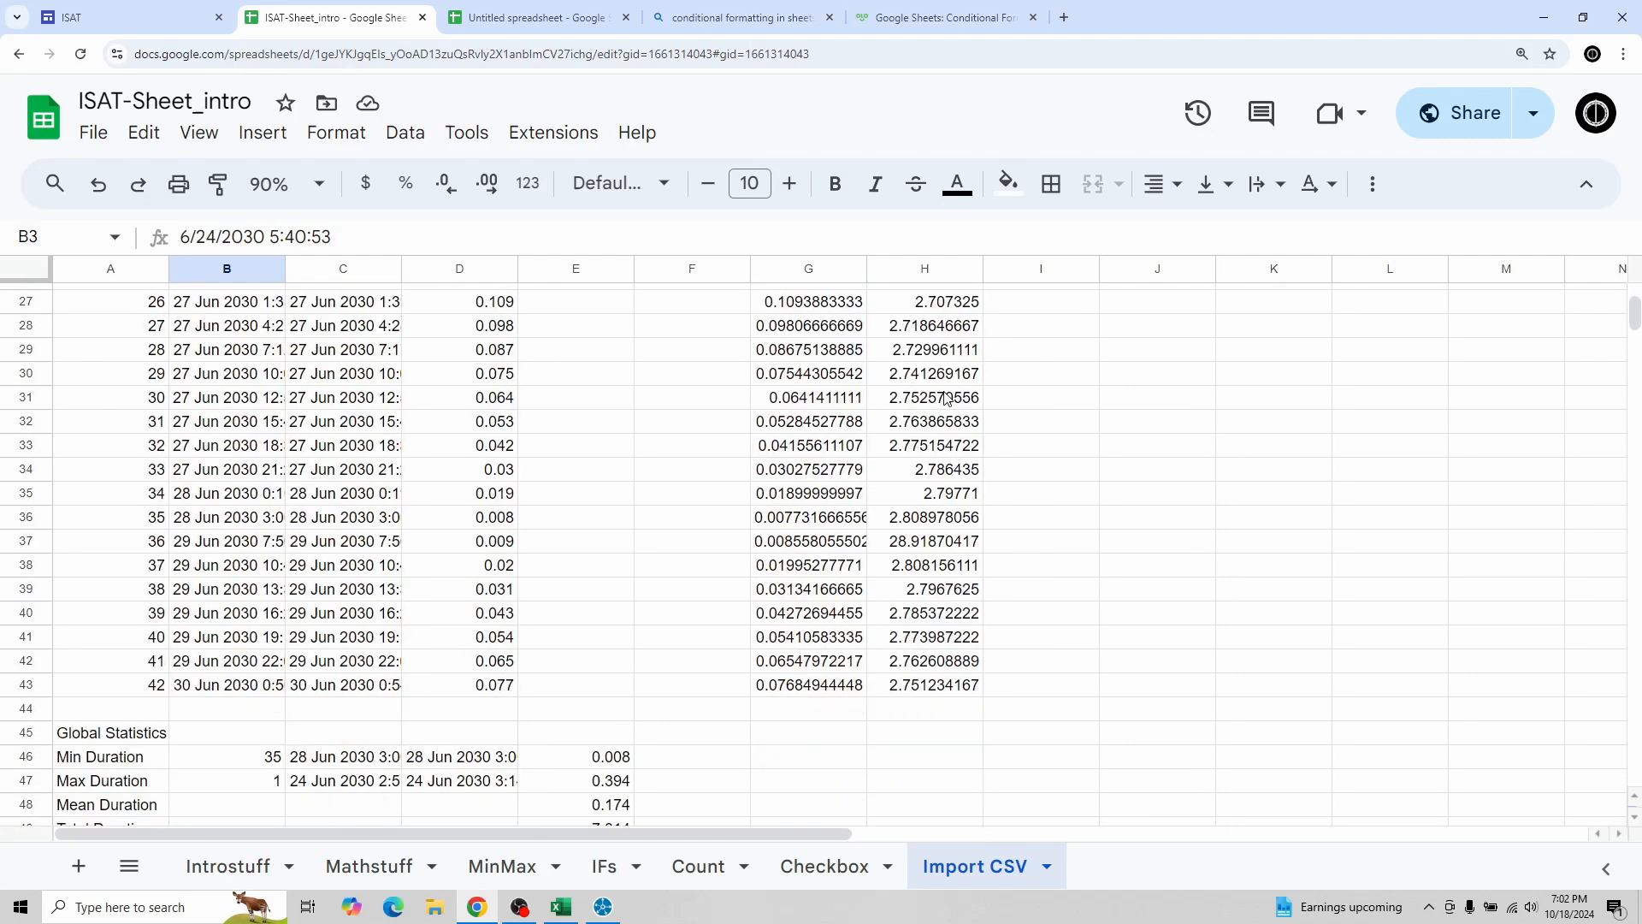
pyautogui.click(924, 691)
pyautogui.click(924, 714)
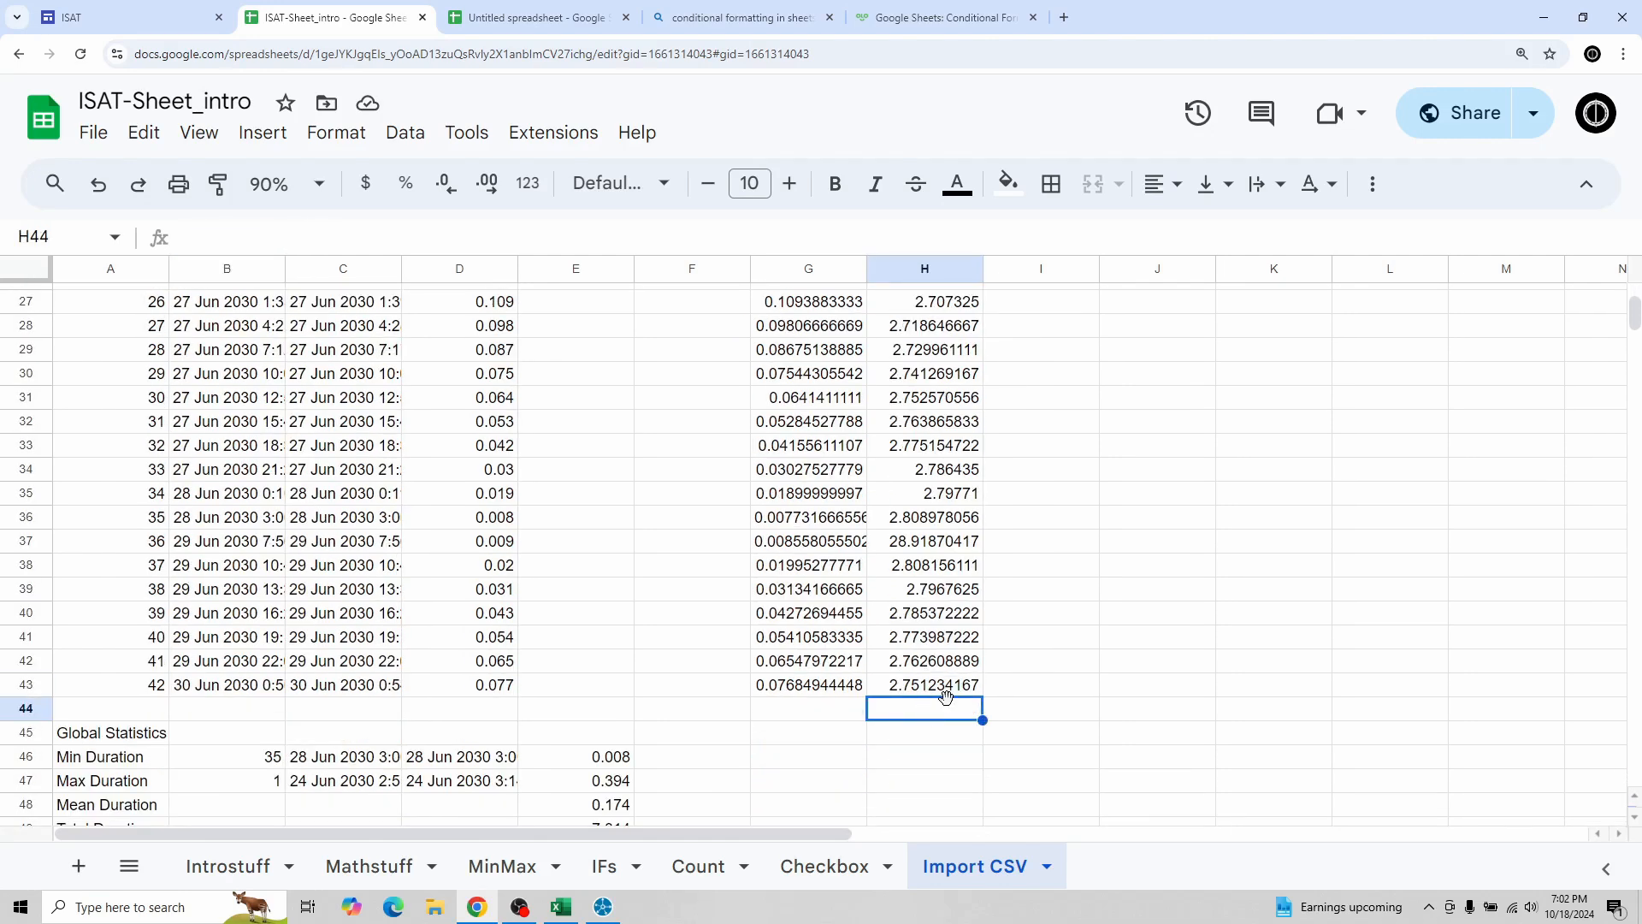
pyautogui.scroll(2, 966, 621)
pyautogui.scroll(-3, 966, 621)
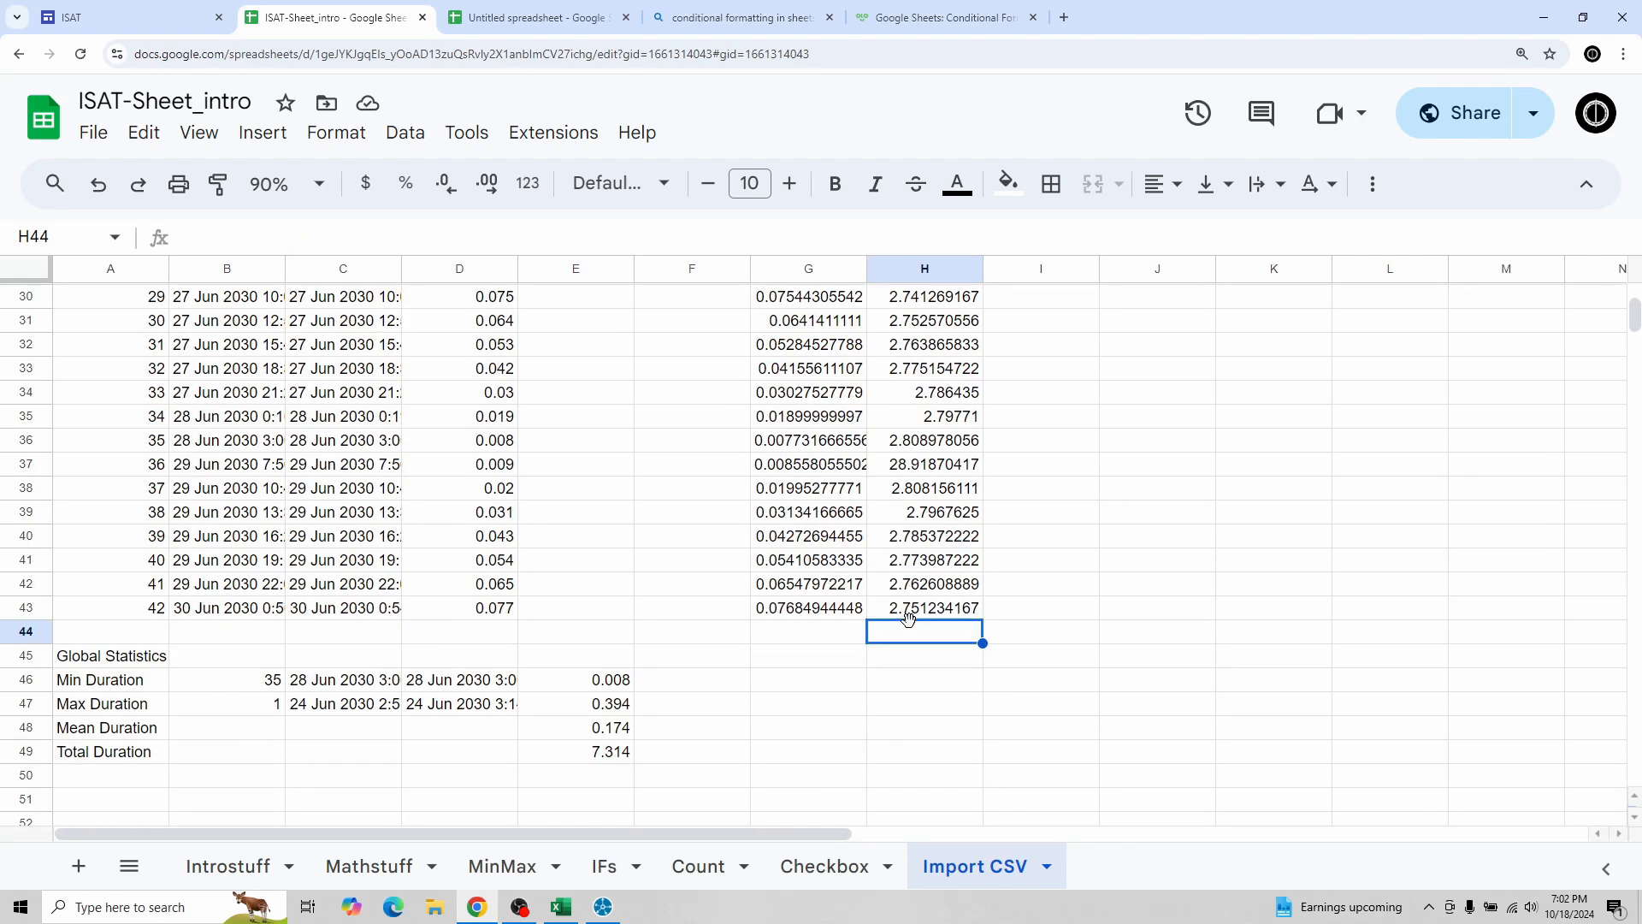
pyautogui.scroll(9, 1057, 585)
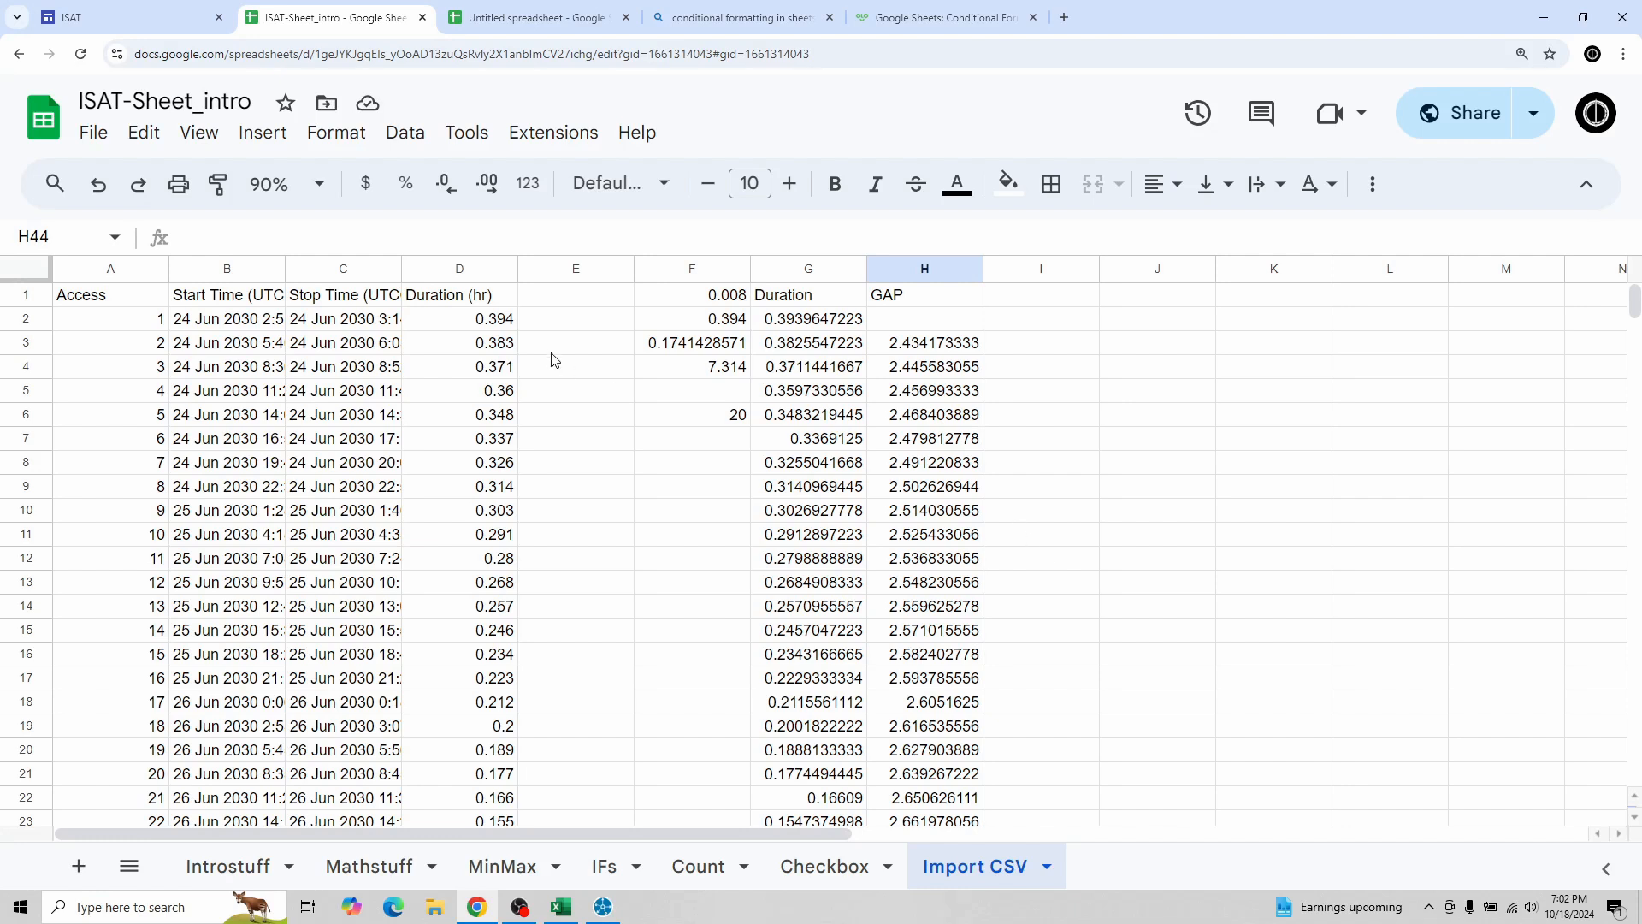
# Step: Change the gap formula in H3 to =(B3-C2)*24*60 to convert it to minutes and fill it down through H43
pyautogui.click(456, 327)
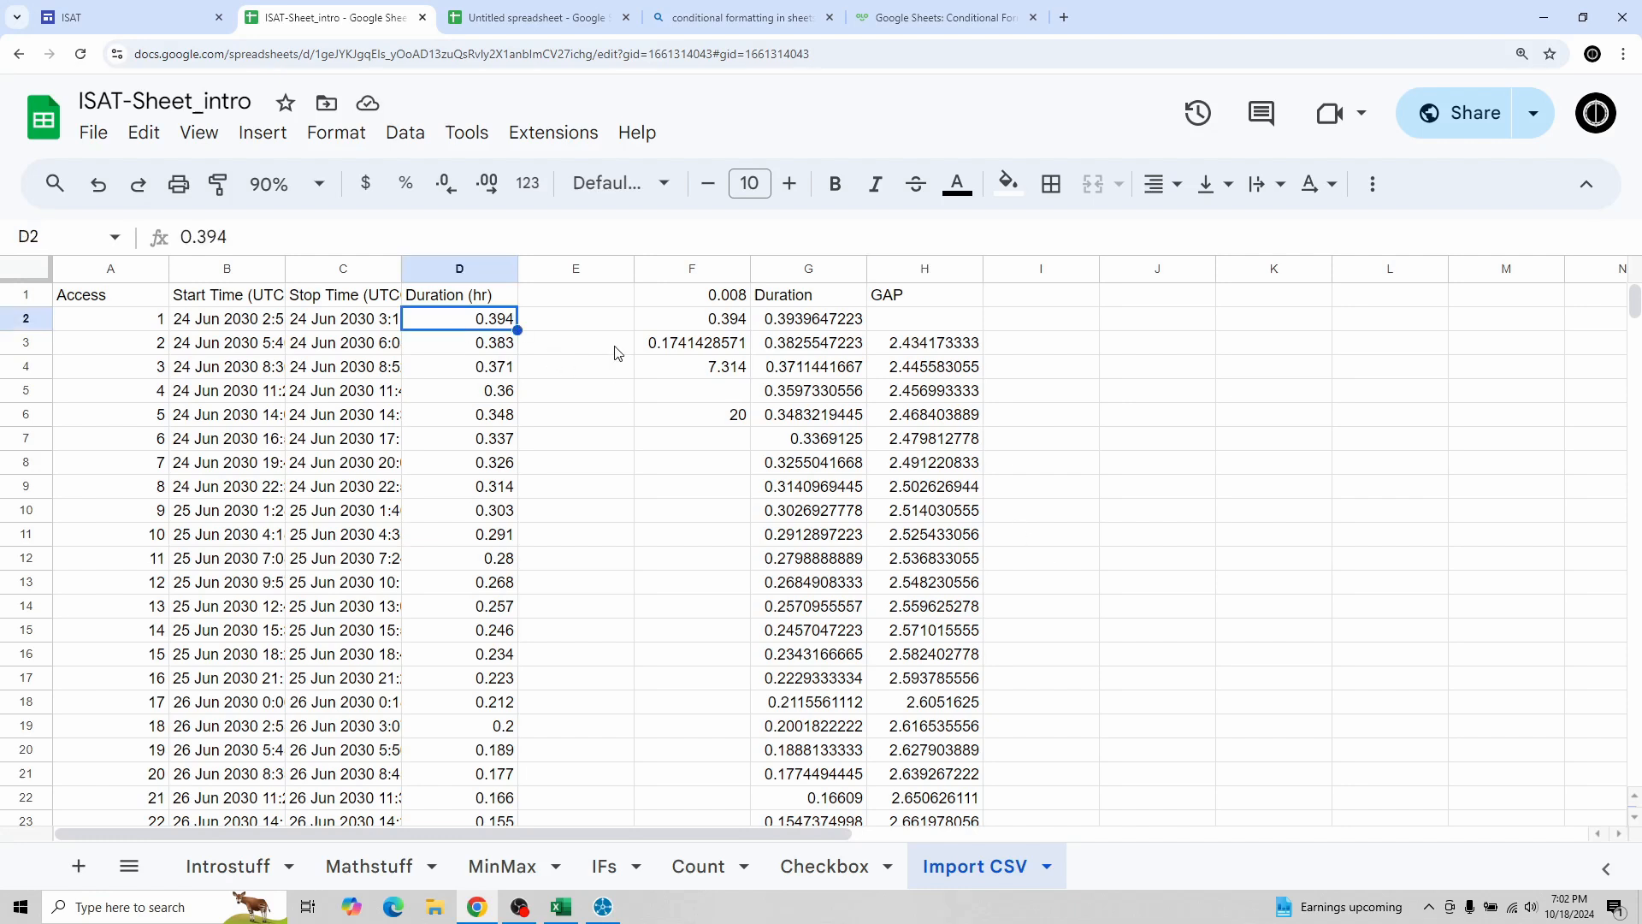
pyautogui.click(920, 356)
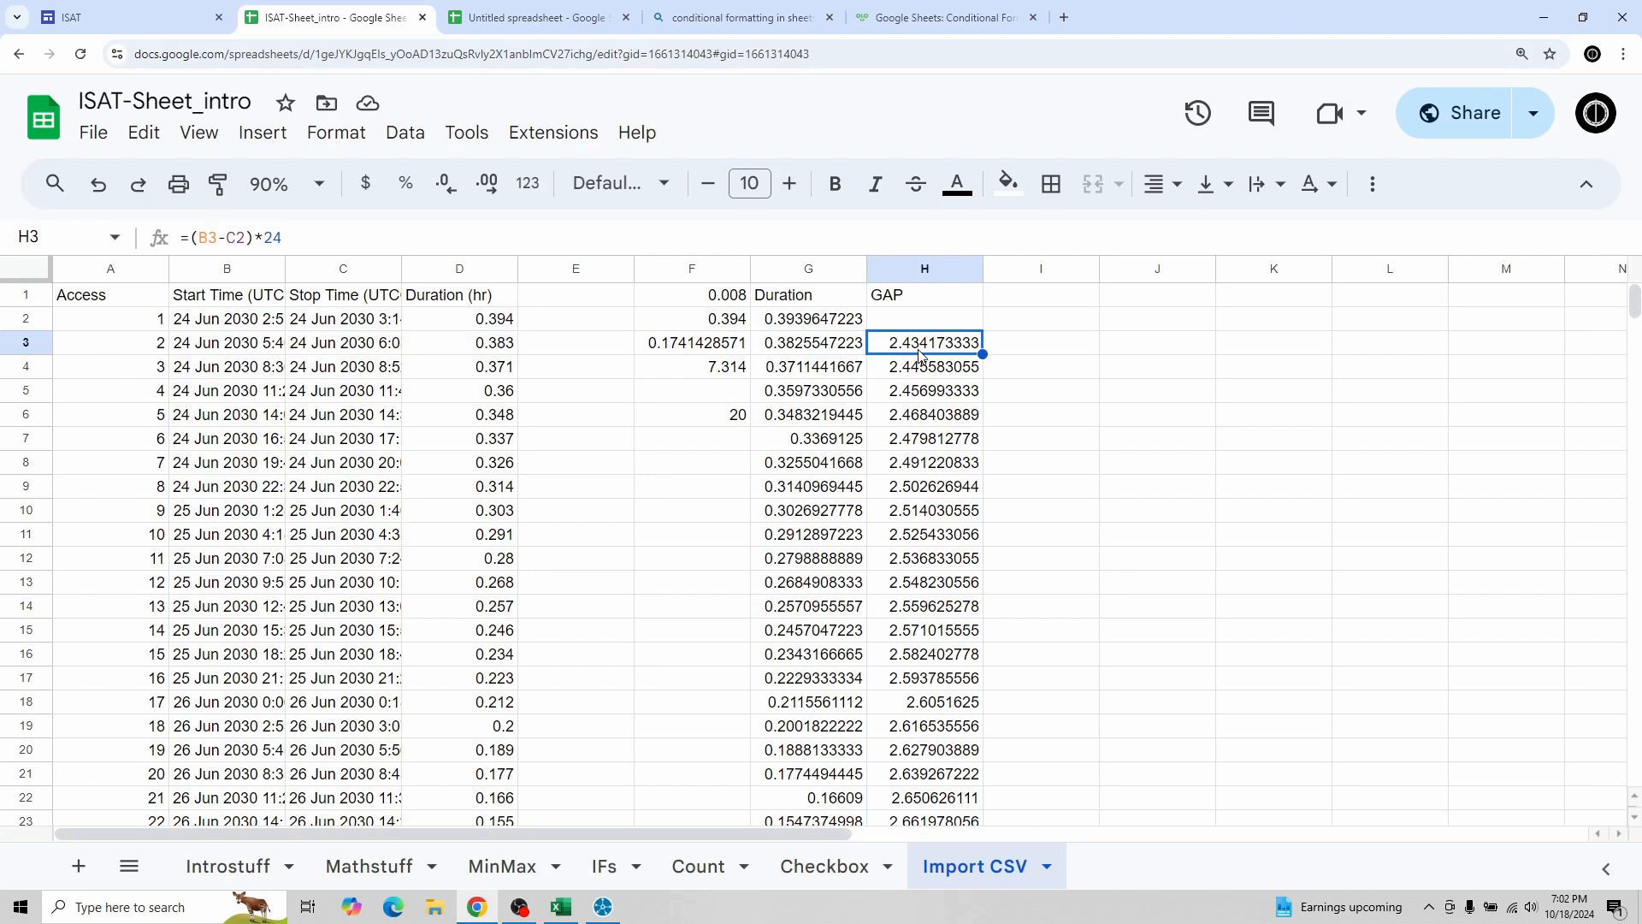
pyautogui.click(368, 238)
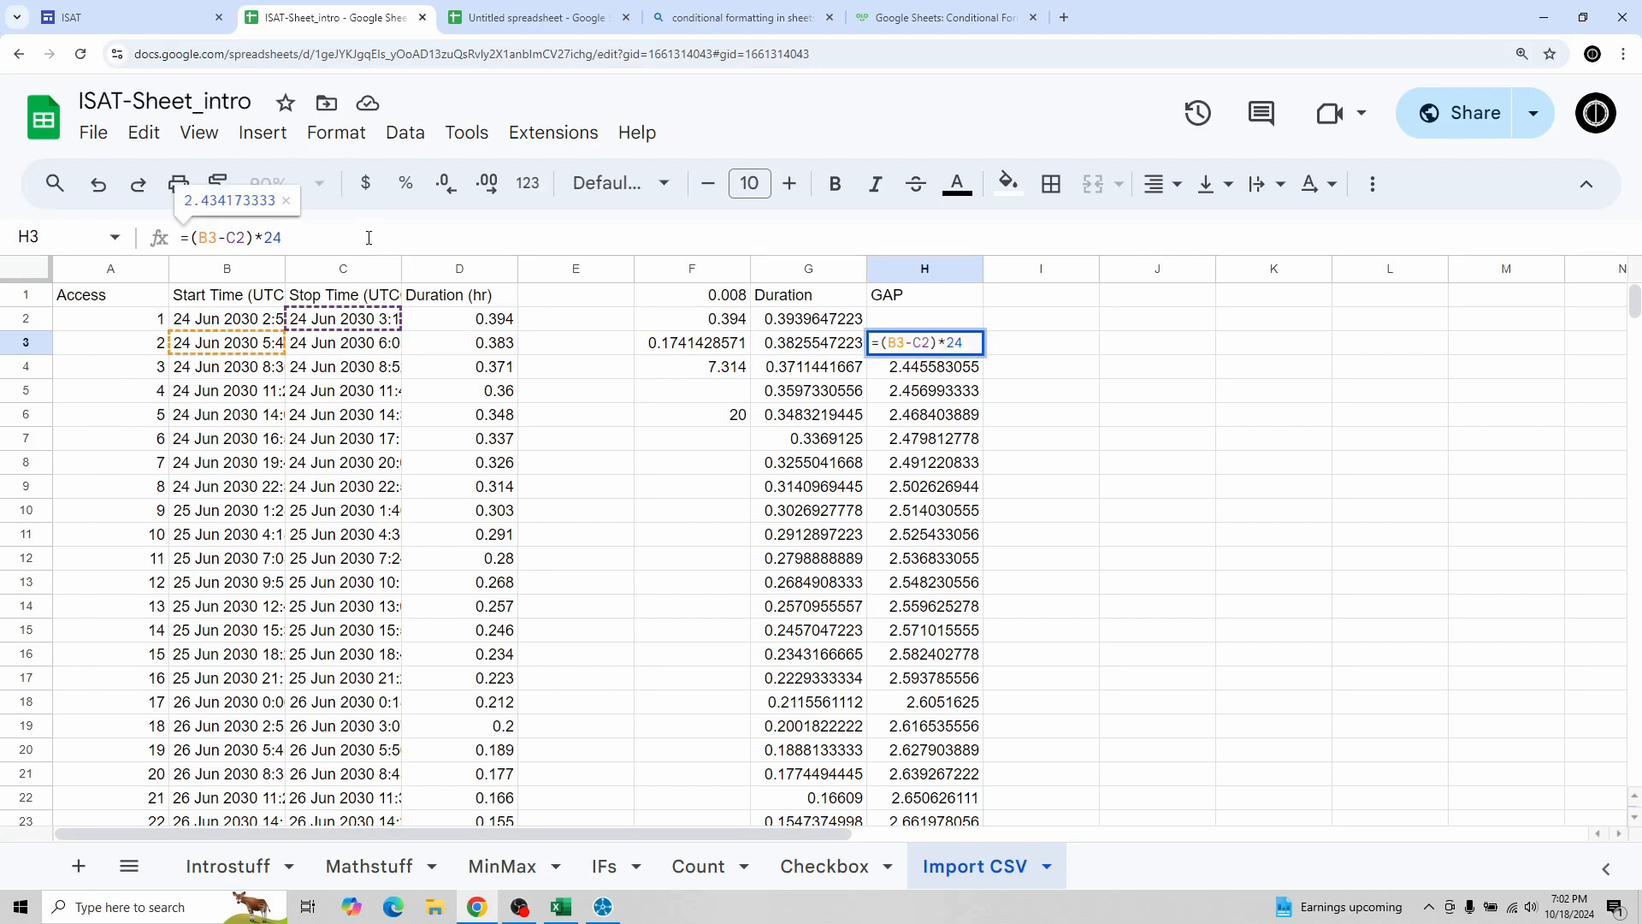
pyautogui.write('*')
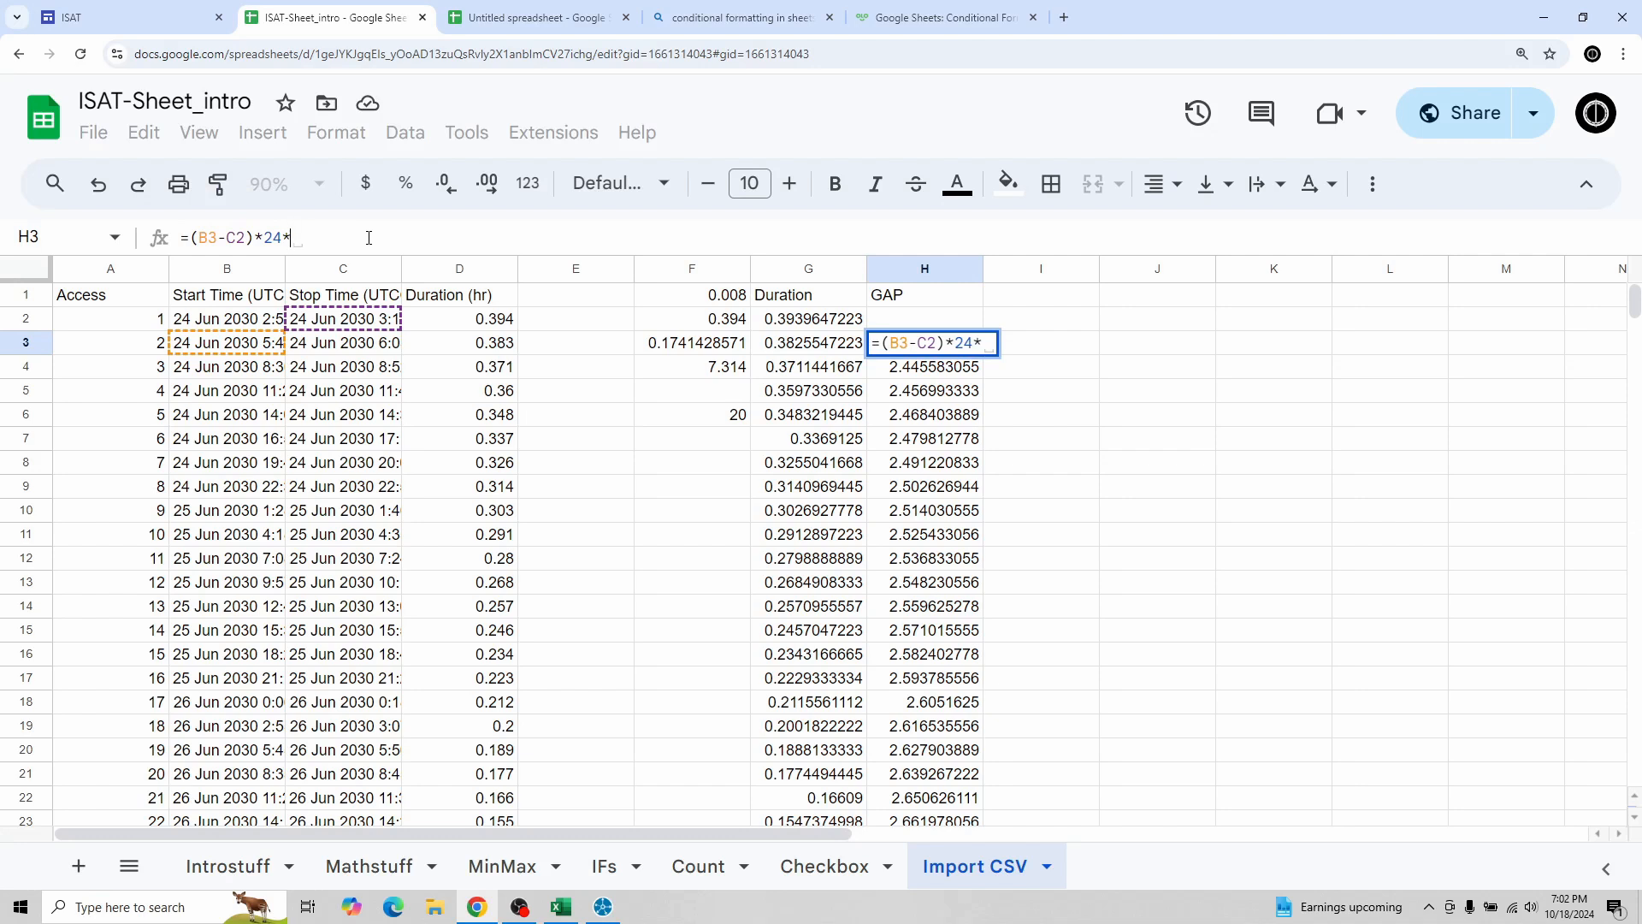
pyautogui.write('60')
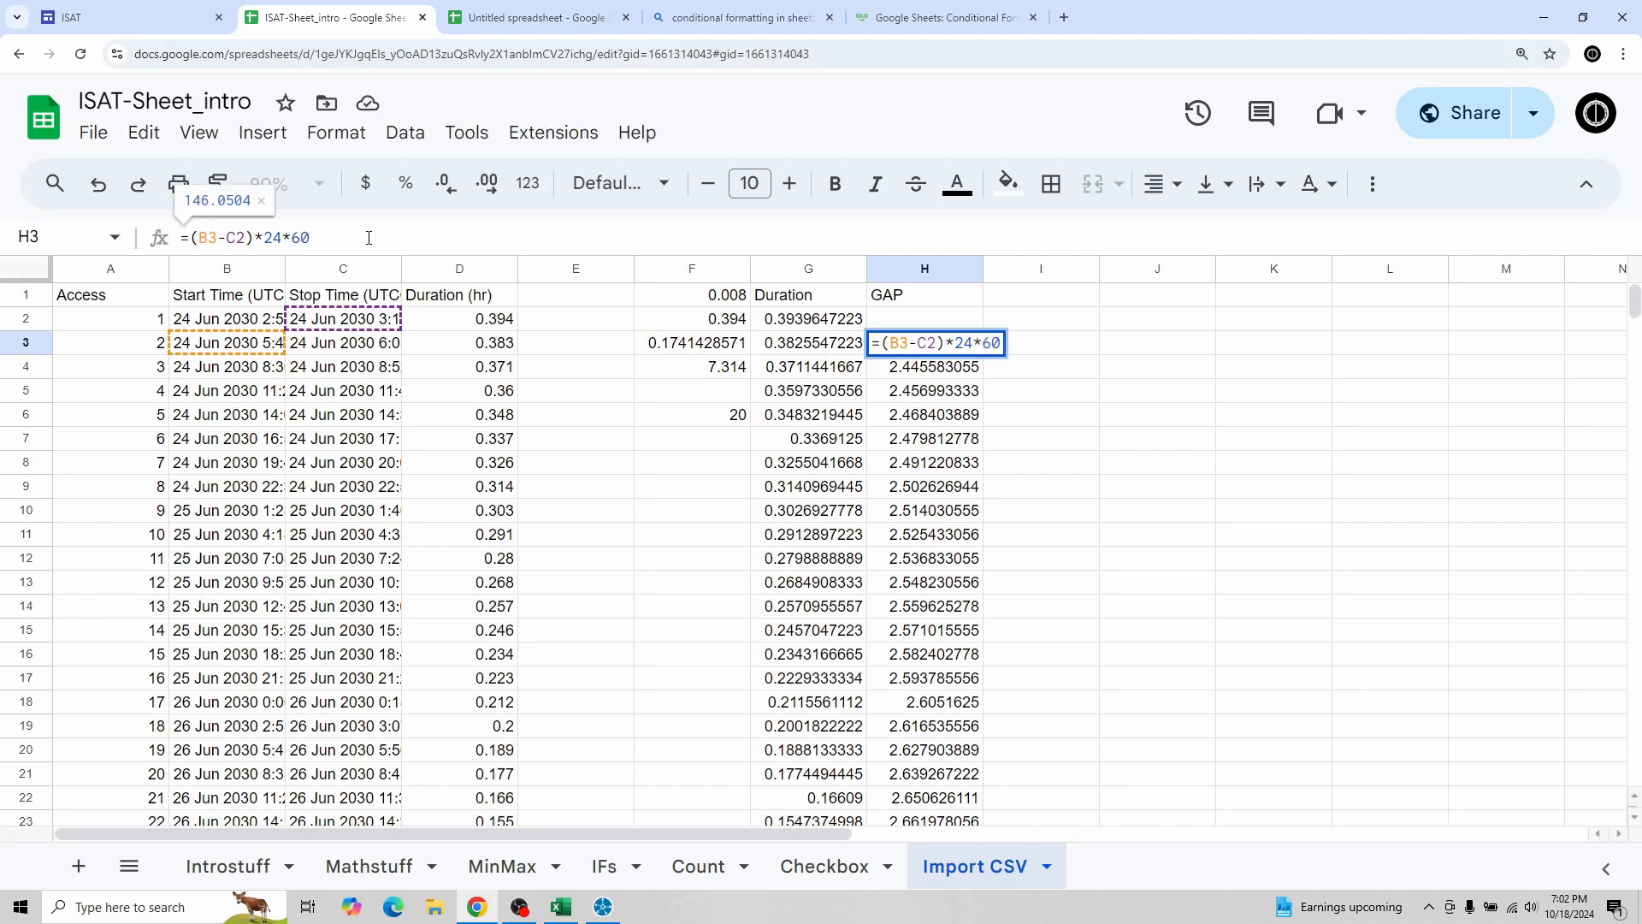
pyautogui.press('Return')
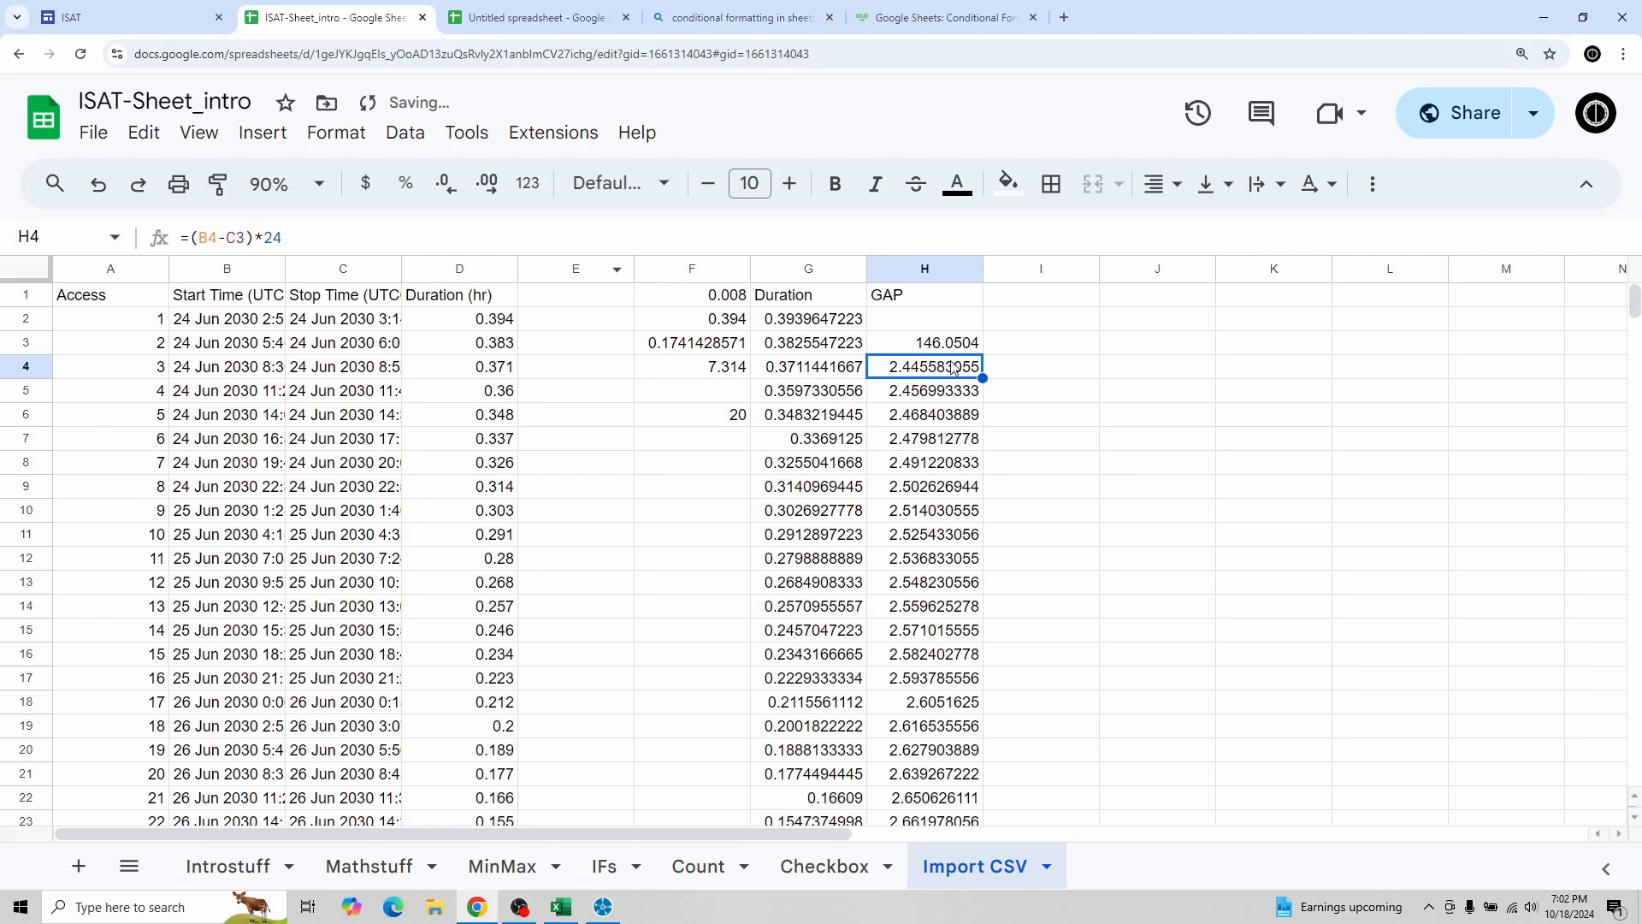
pyautogui.click(958, 343)
pyautogui.moveTo(983, 353); pyautogui.dragTo(984, 678)
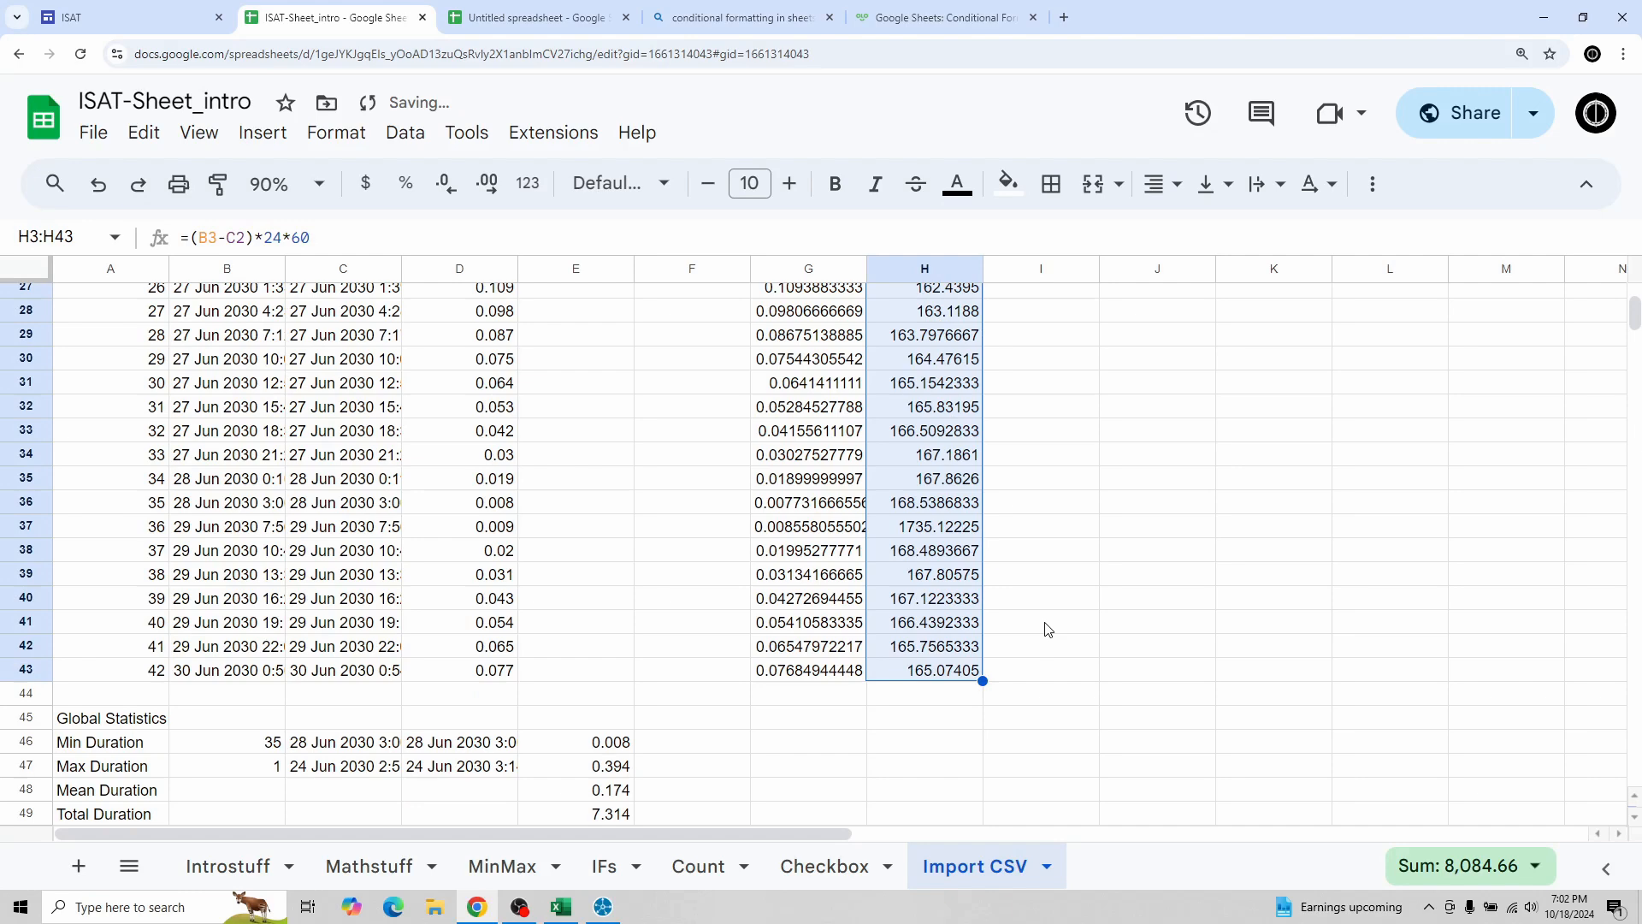
pyautogui.scroll(9, 1047, 630)
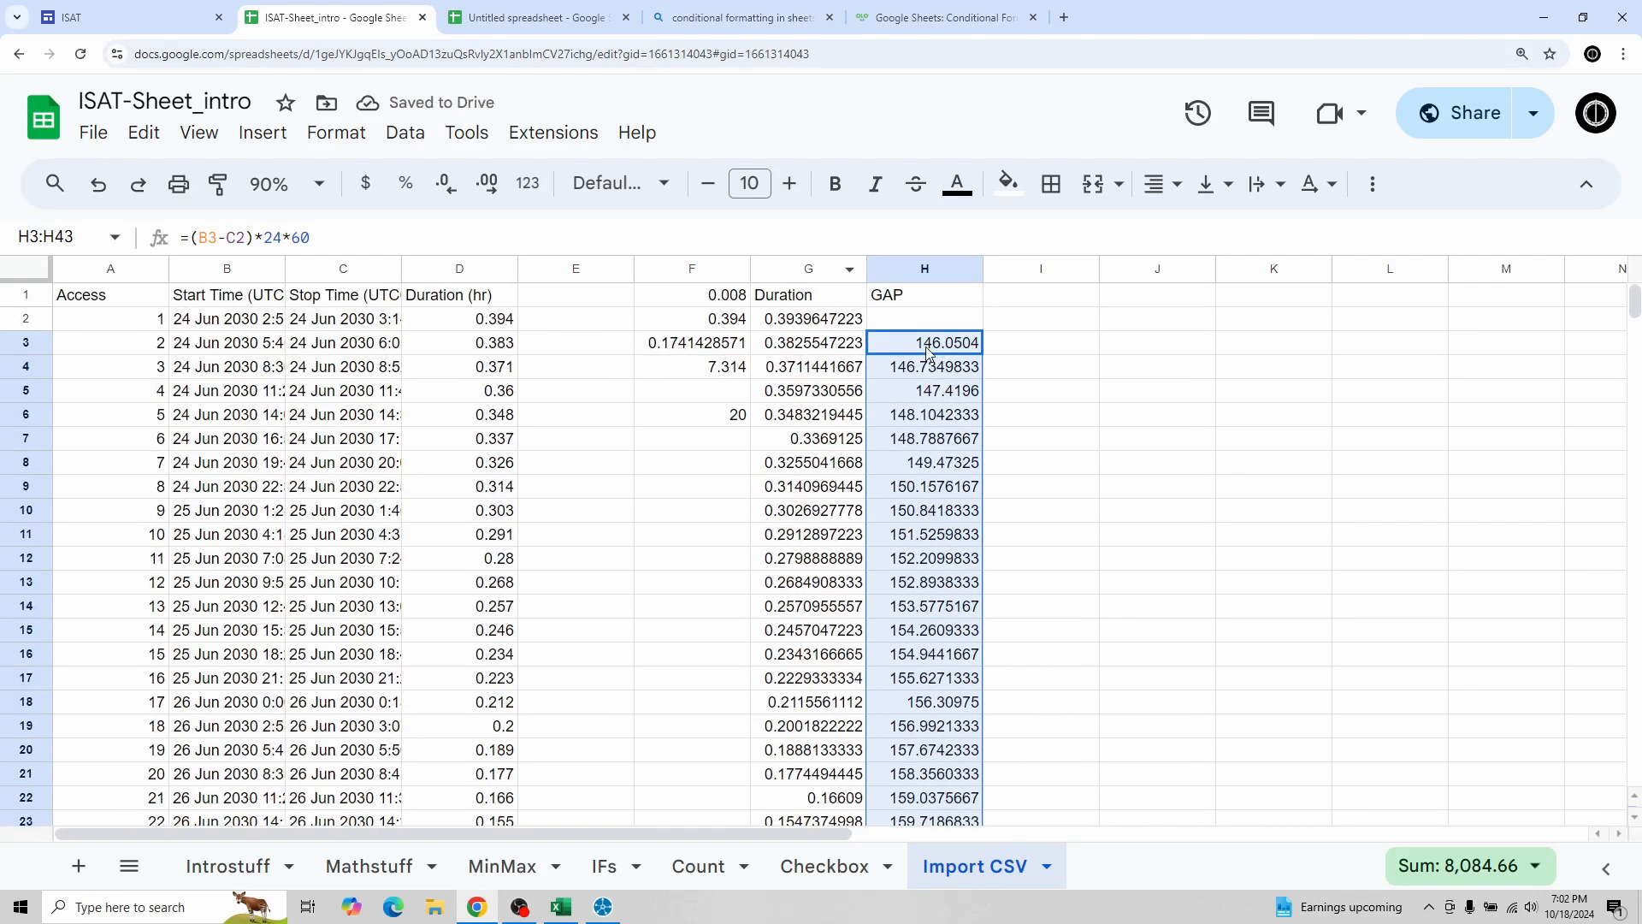
# Step: Compare the gap in H3 with the times in C2 and B3 and review the access rows and their gaps in minutes
pyautogui.click(928, 351)
pyautogui.click(345, 321)
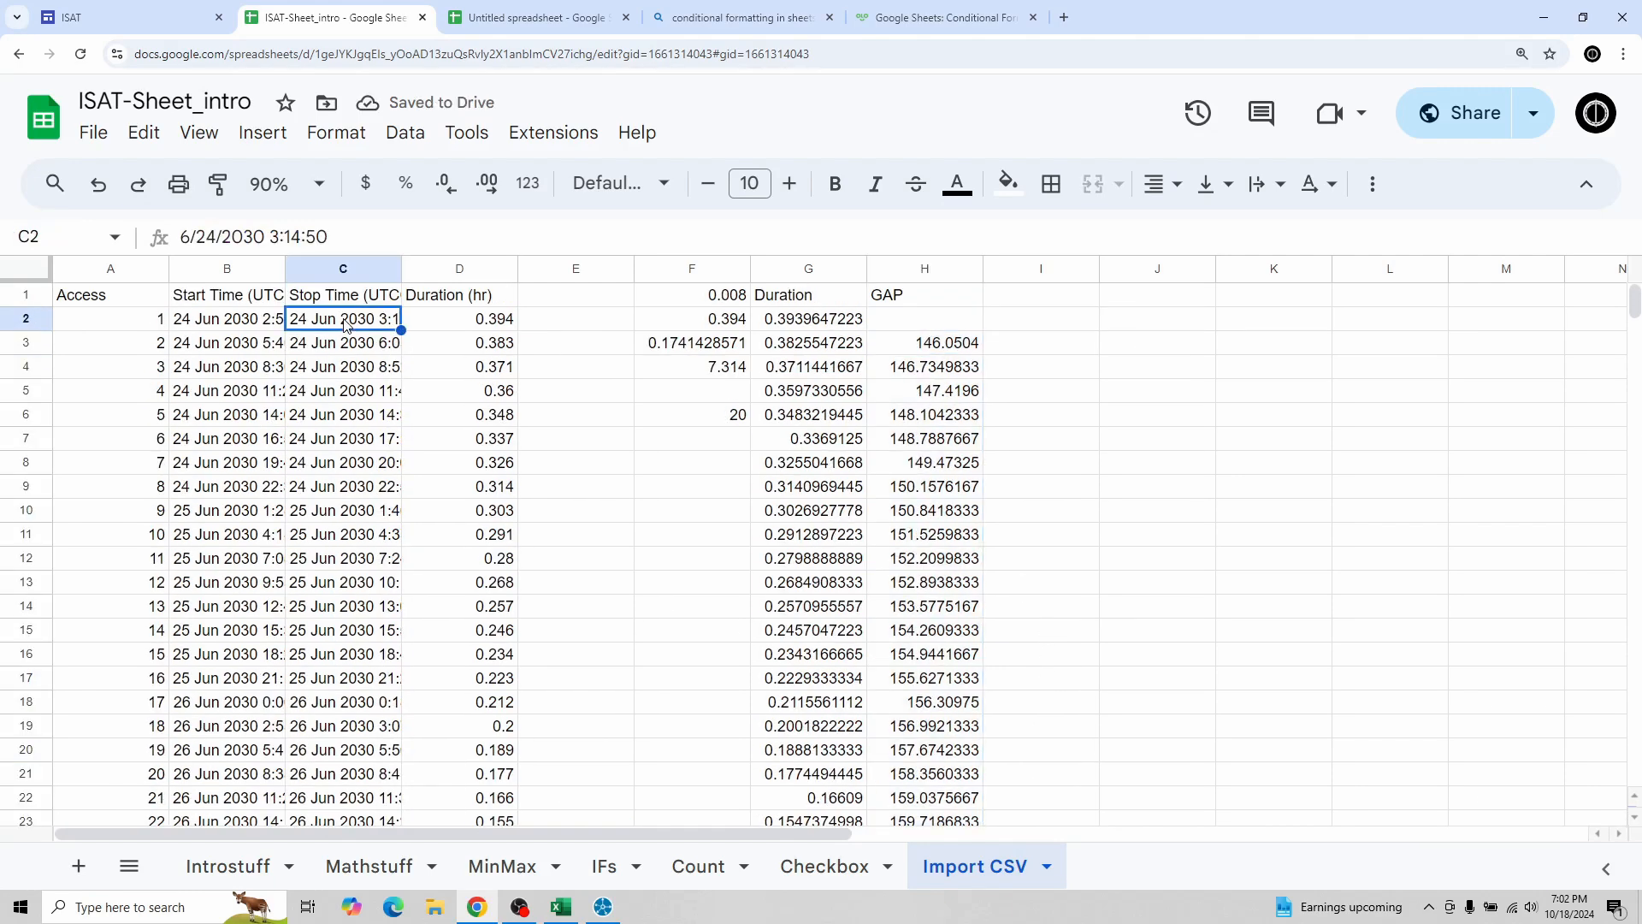
pyautogui.click(253, 346)
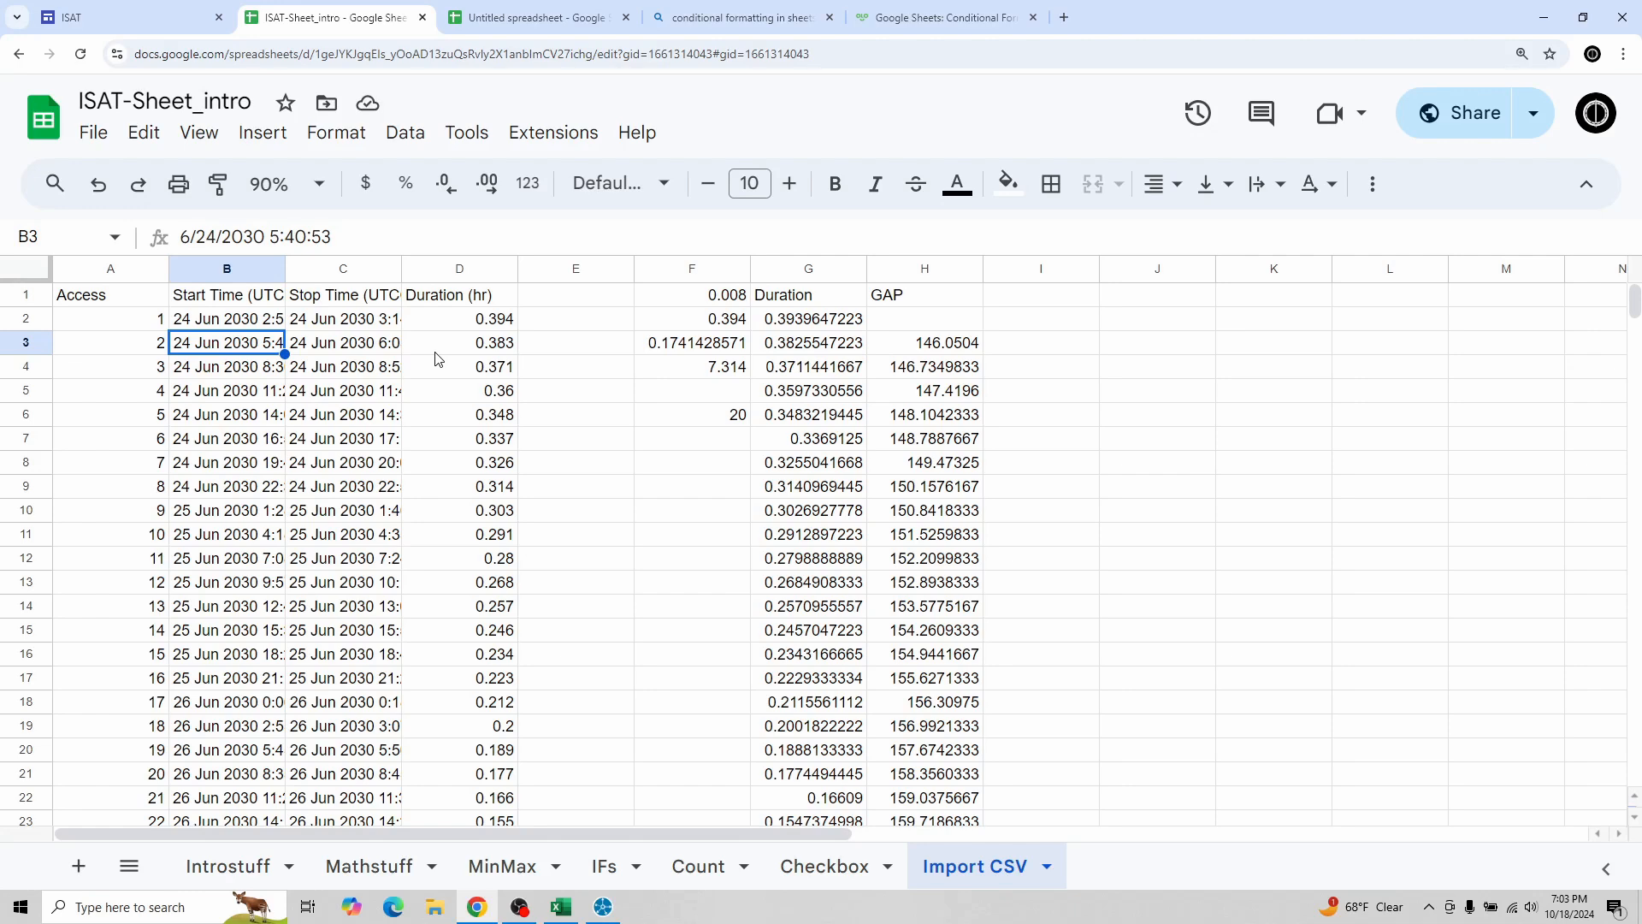
pyautogui.scroll(-10, 440, 372)
pyautogui.scroll(6, 453, 393)
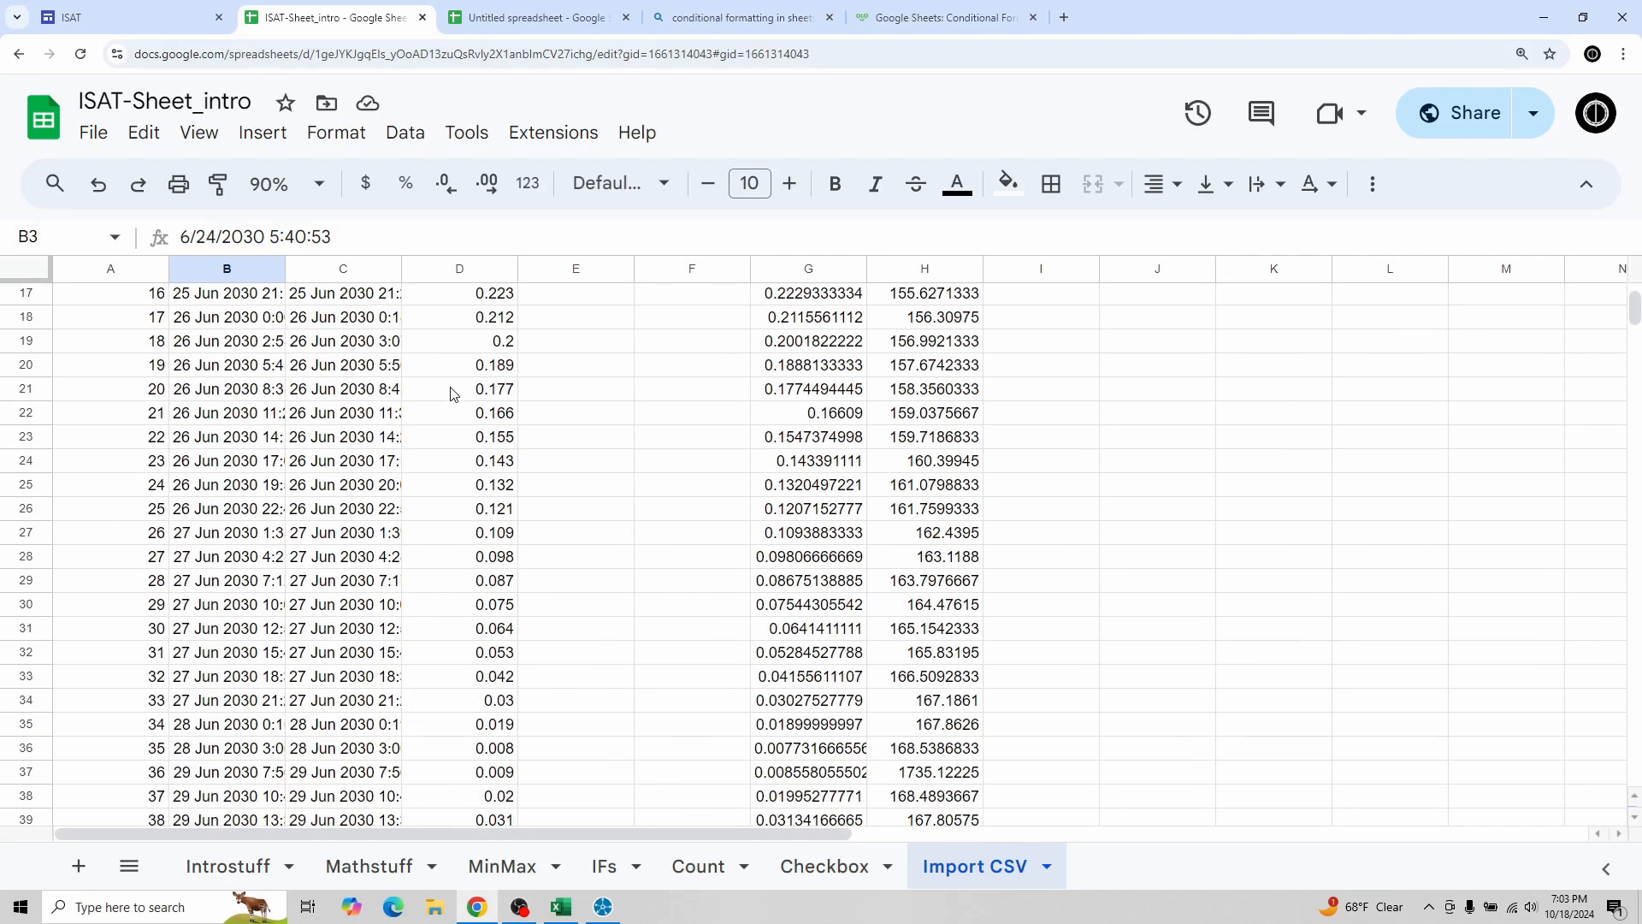
pyautogui.scroll(5, 452, 393)
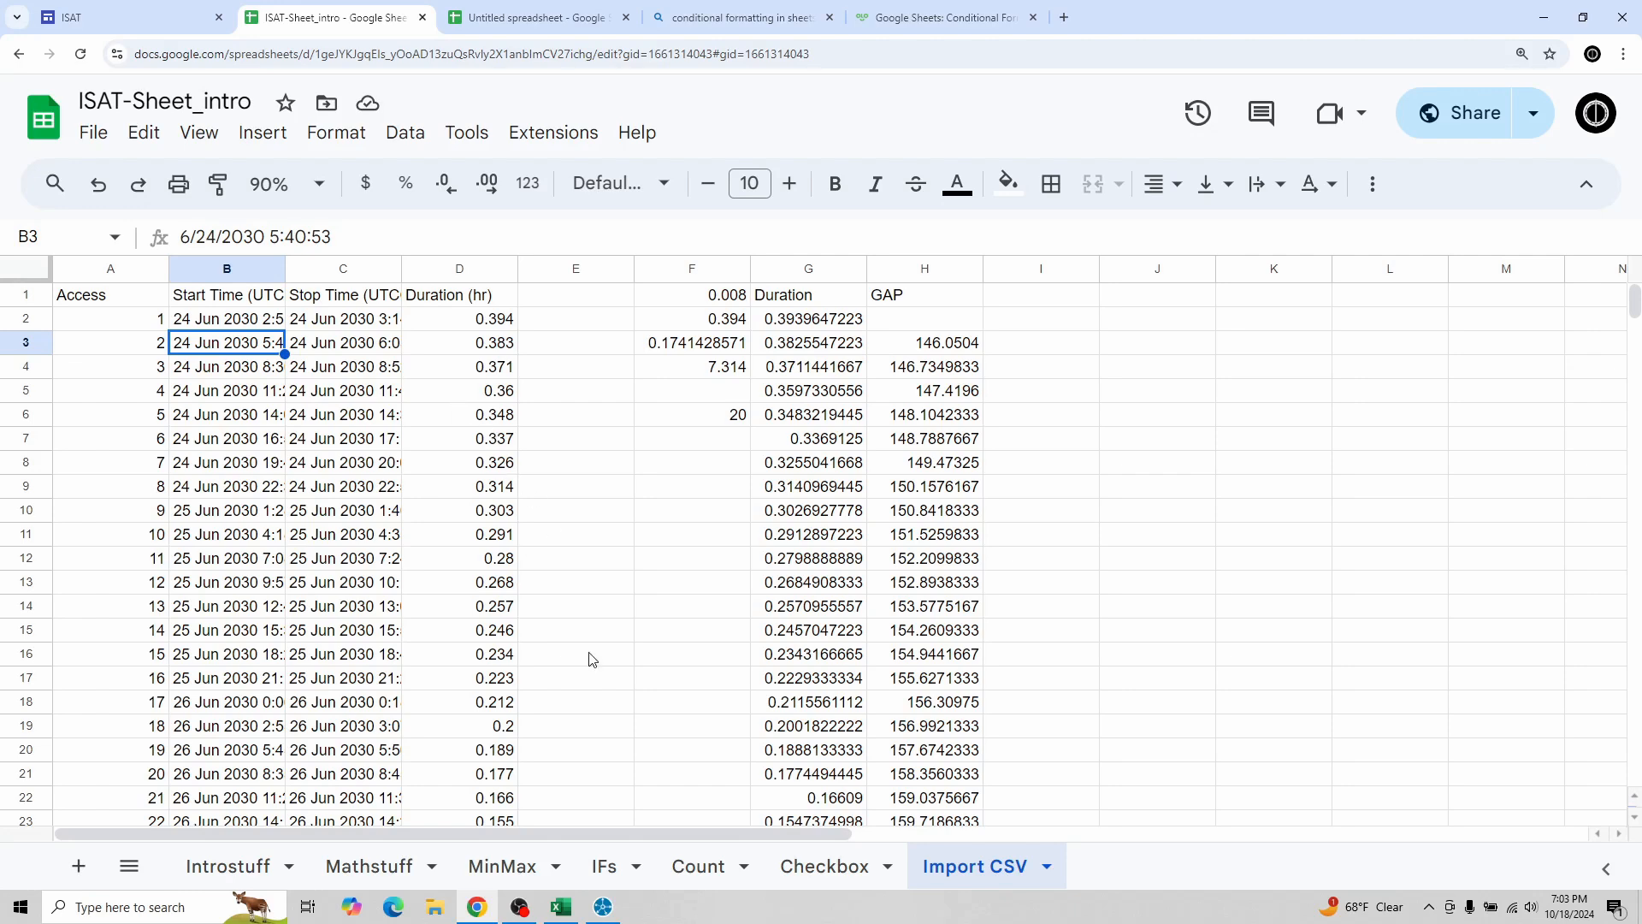
# Step: Switch to the blank Book1 workbook in Excel
pyautogui.click(576, 909)
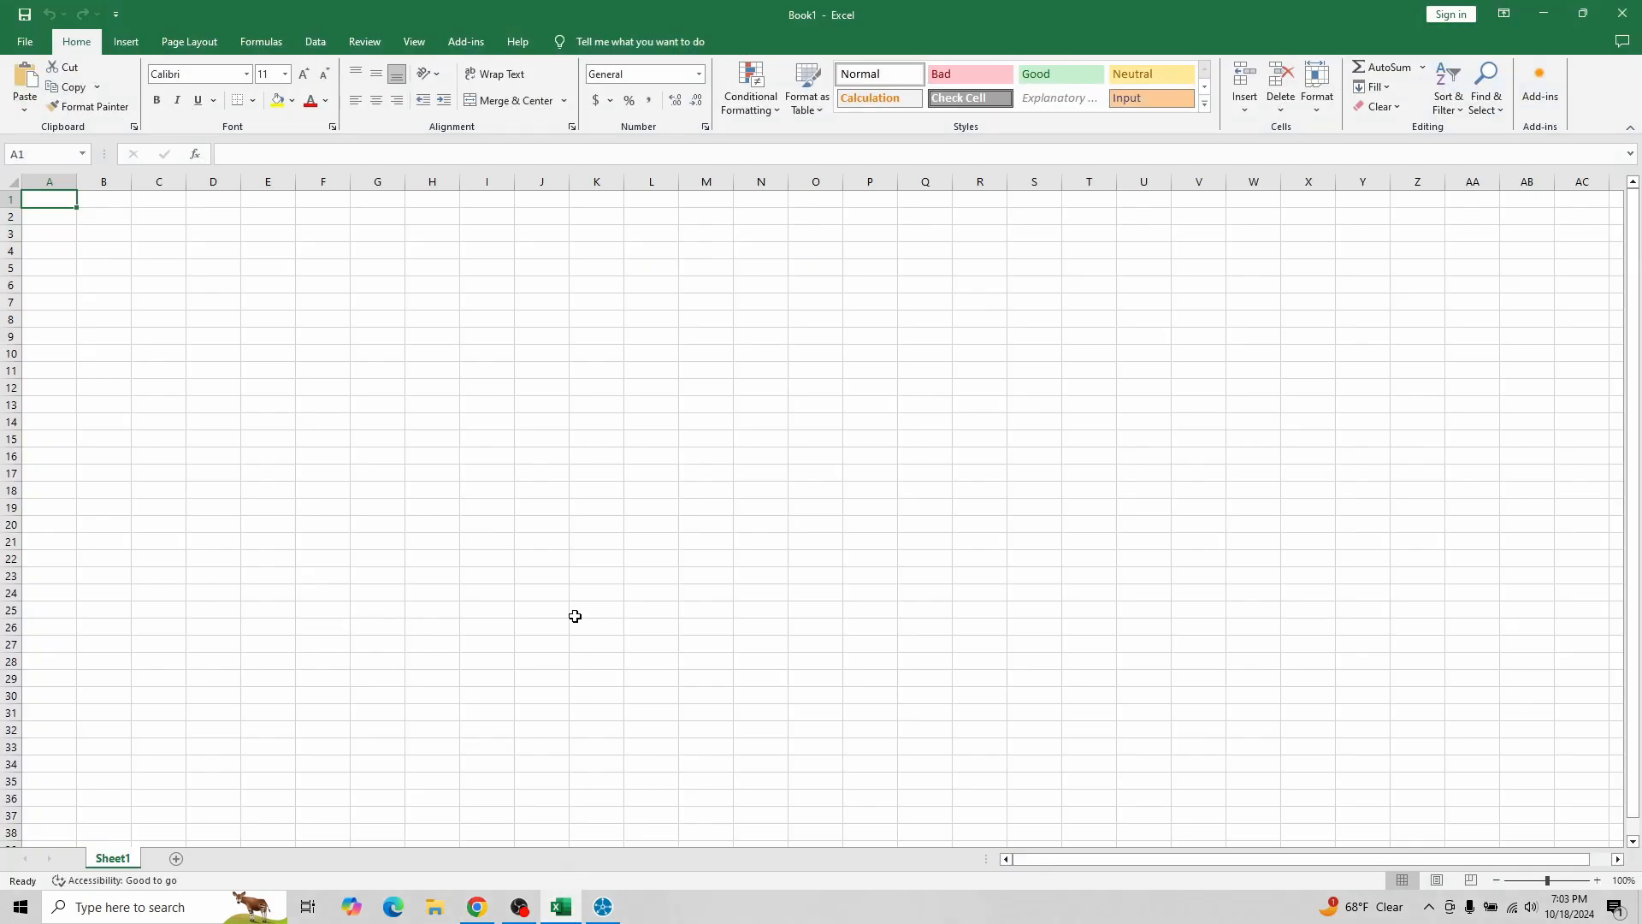
# Step: Start a text/CSV import of Satellite-PROISAT-To-Facility-TranquilGardens_Access.csv from the upload folder on the Desktop
pyautogui.click(1597, 880)
pyautogui.click(1597, 880)
pyautogui.click(1597, 880)
pyautogui.click(1596, 881)
pyautogui.click(1597, 880)
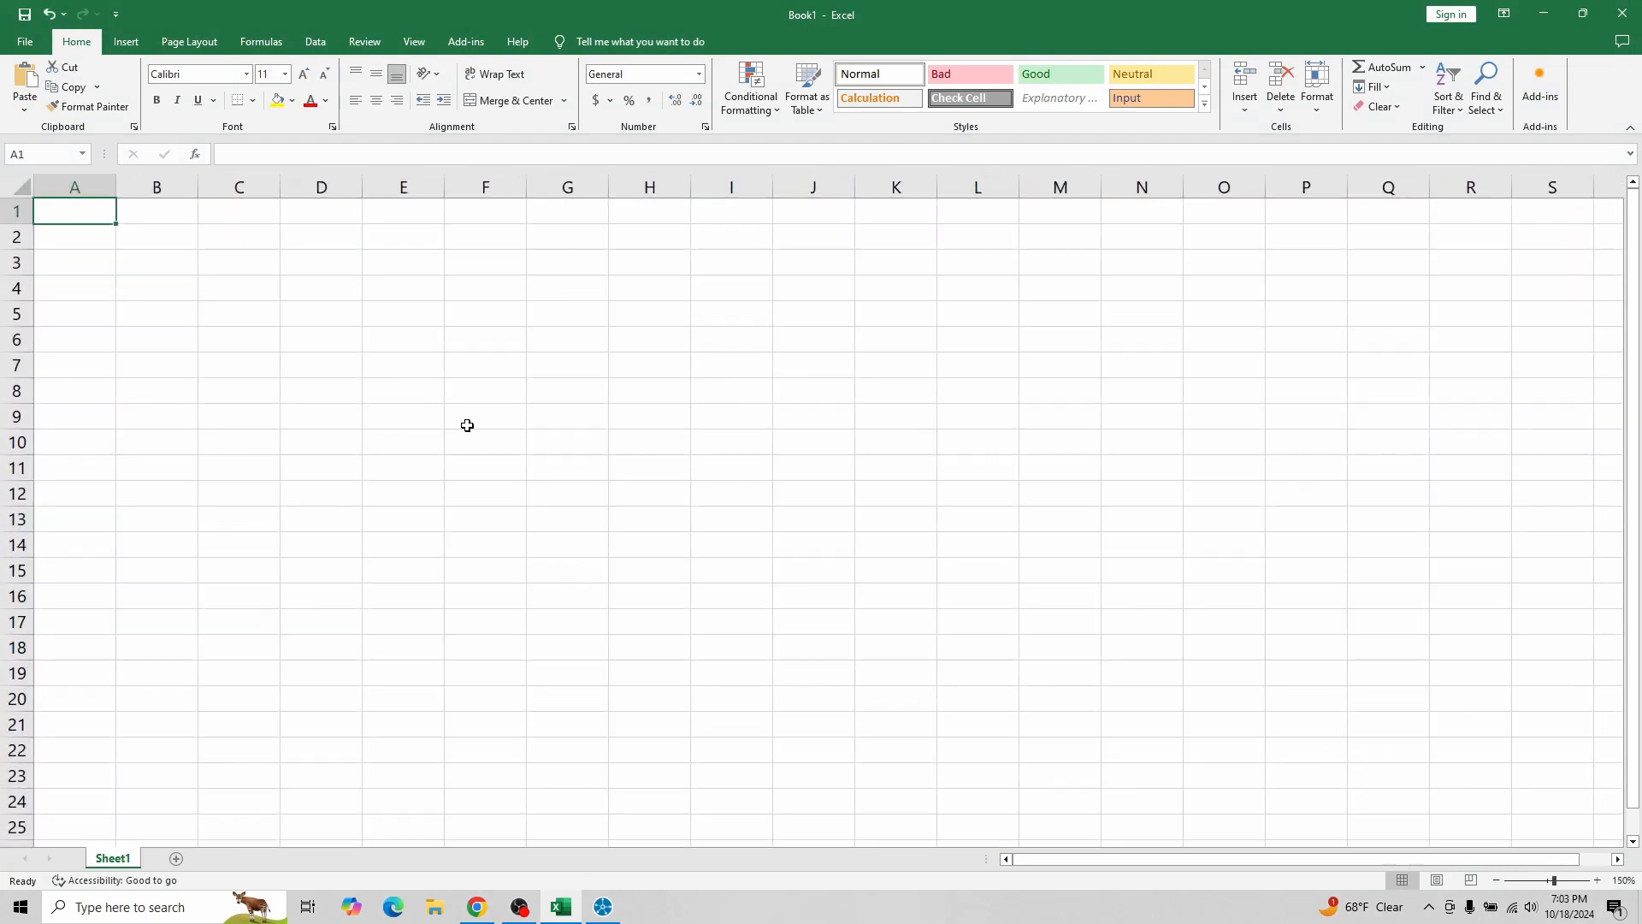
pyautogui.click(315, 43)
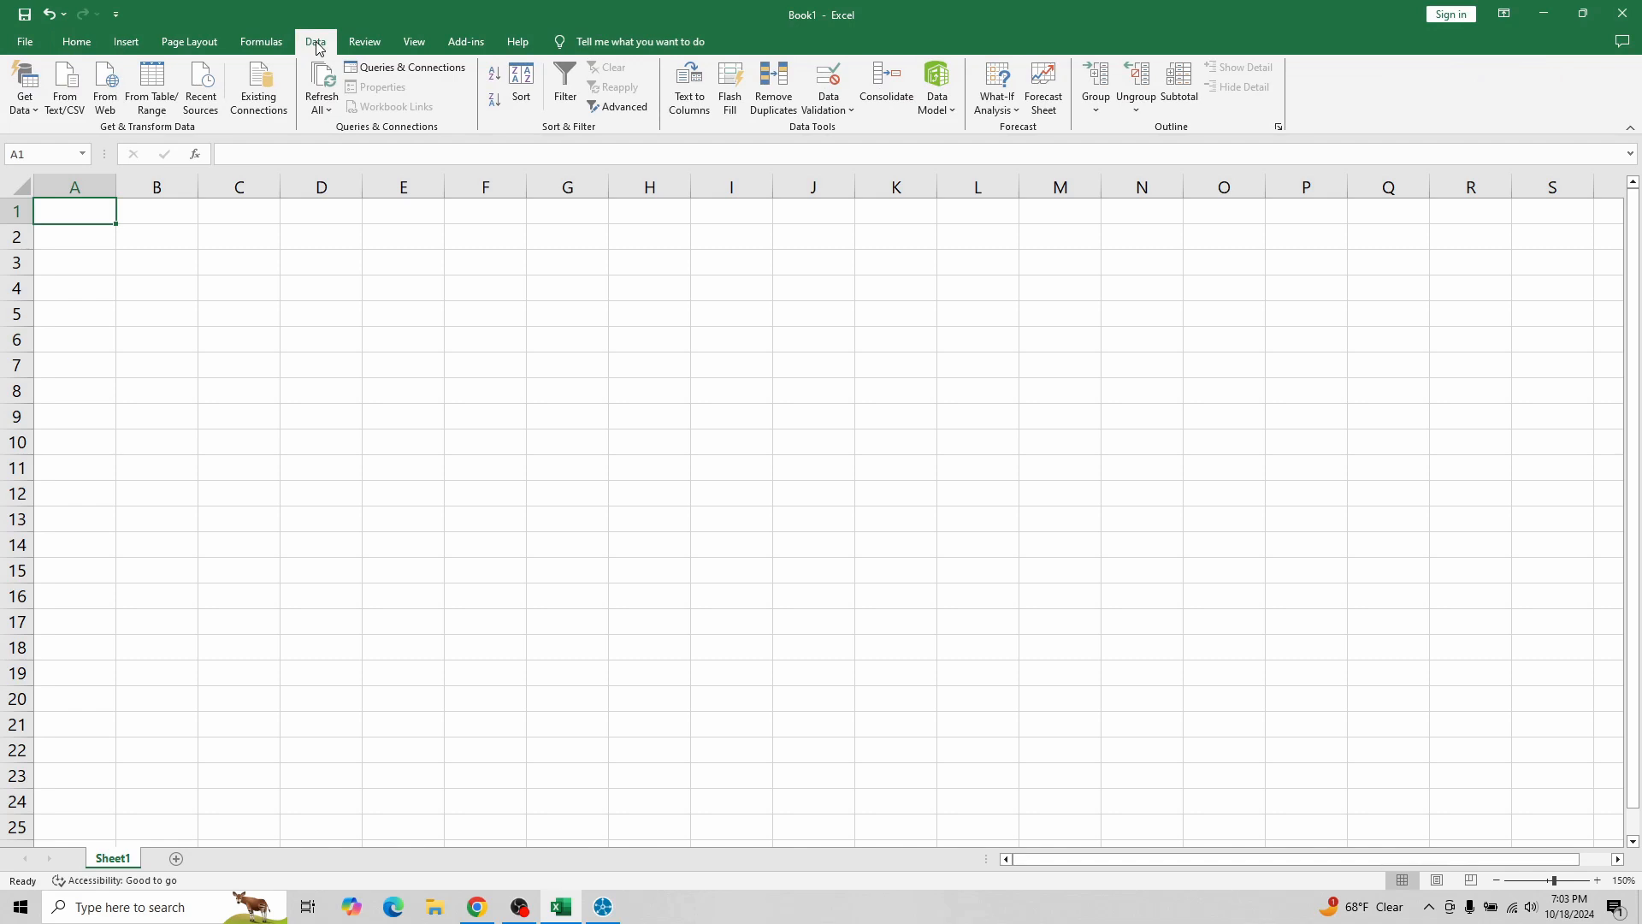
pyautogui.click(74, 88)
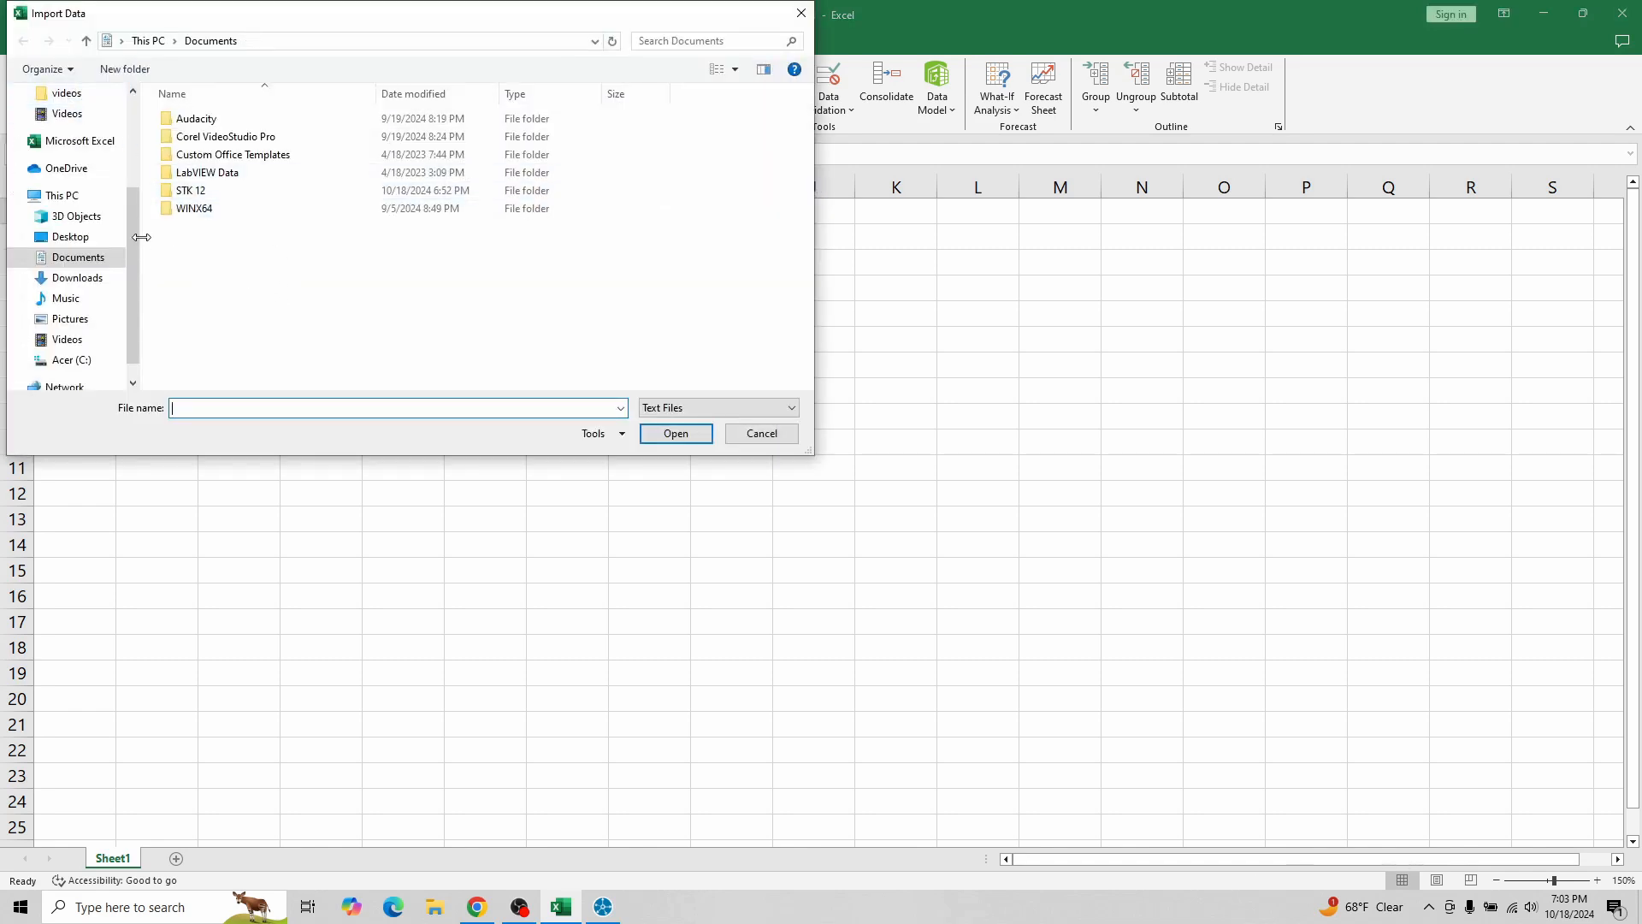
pyautogui.moveTo(135, 233); pyautogui.dragTo(143, 155)
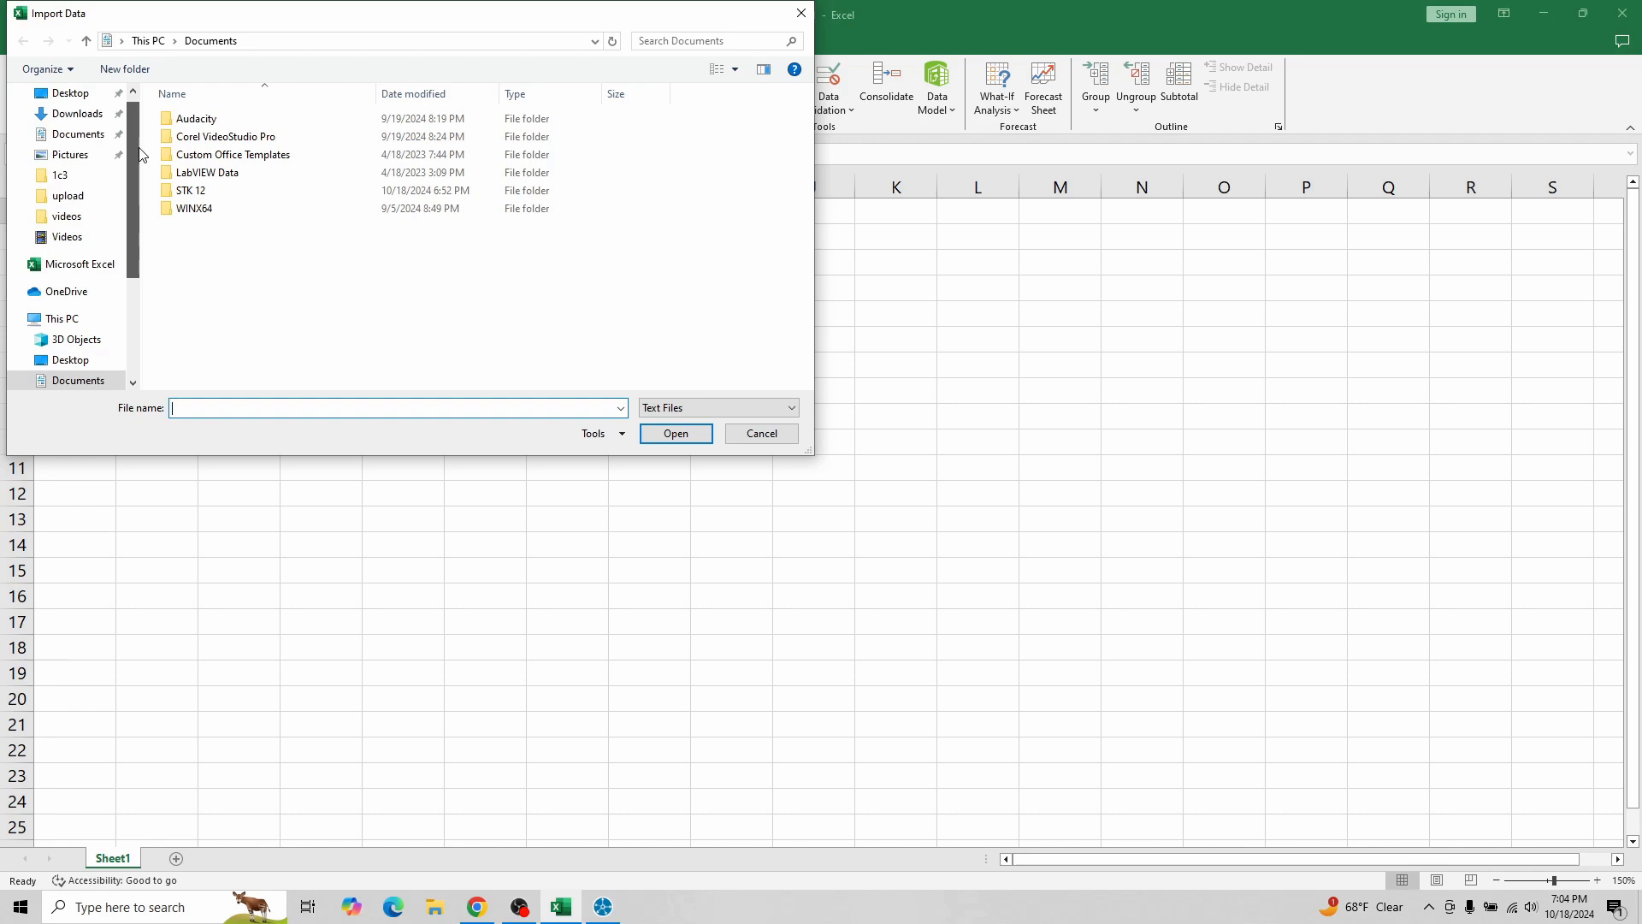
pyautogui.click(71, 204)
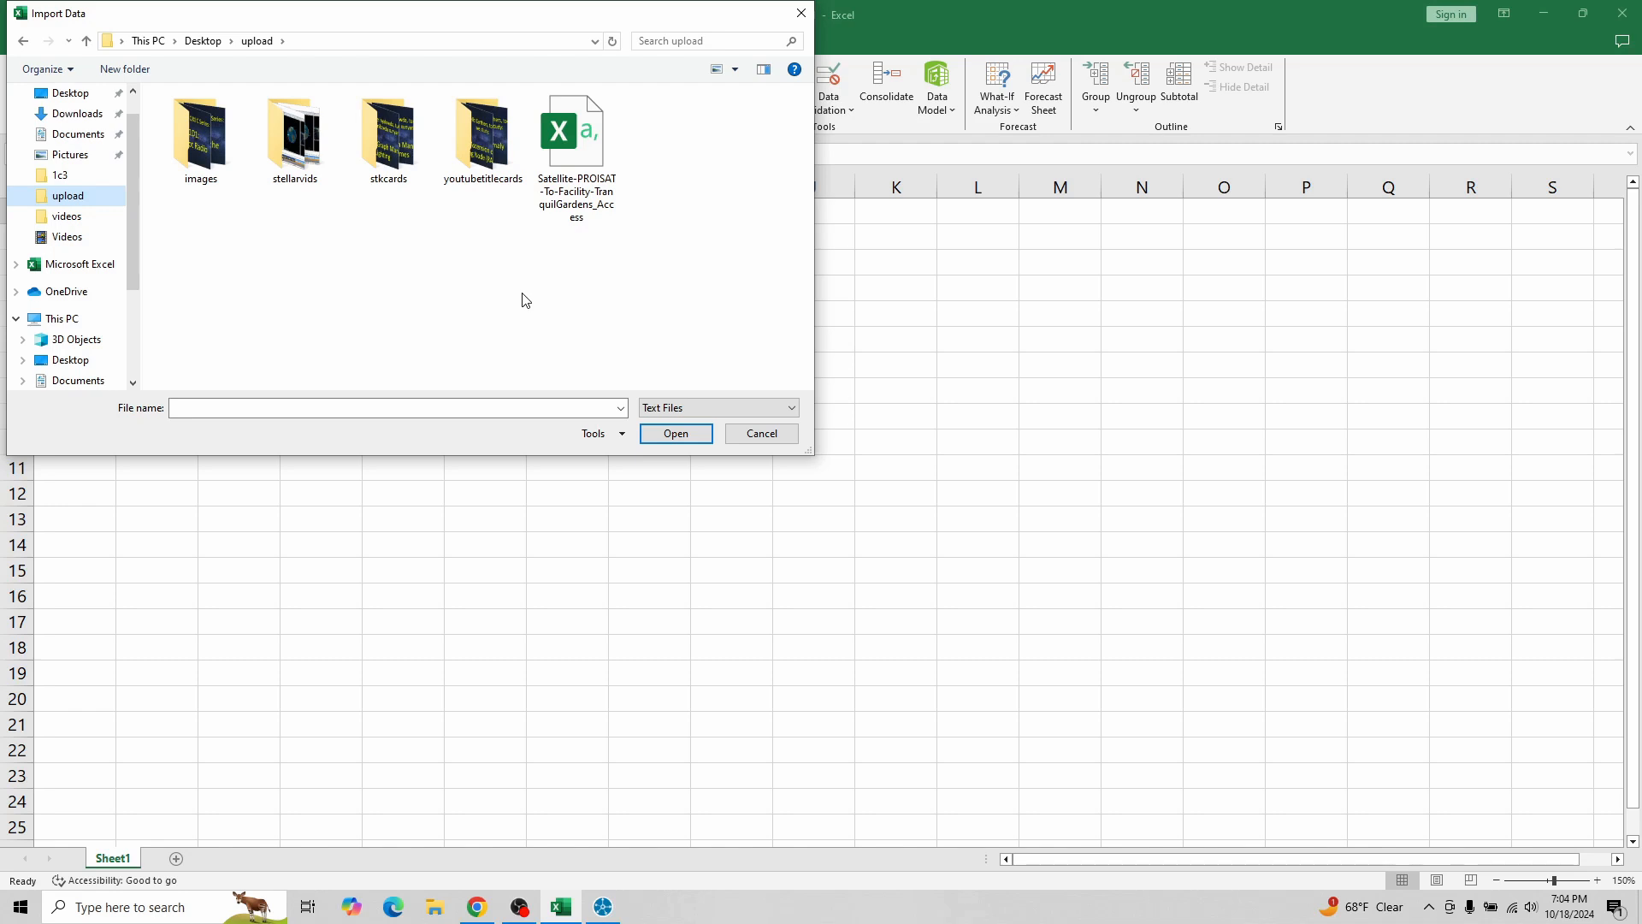
pyautogui.doubleClick(584, 156)
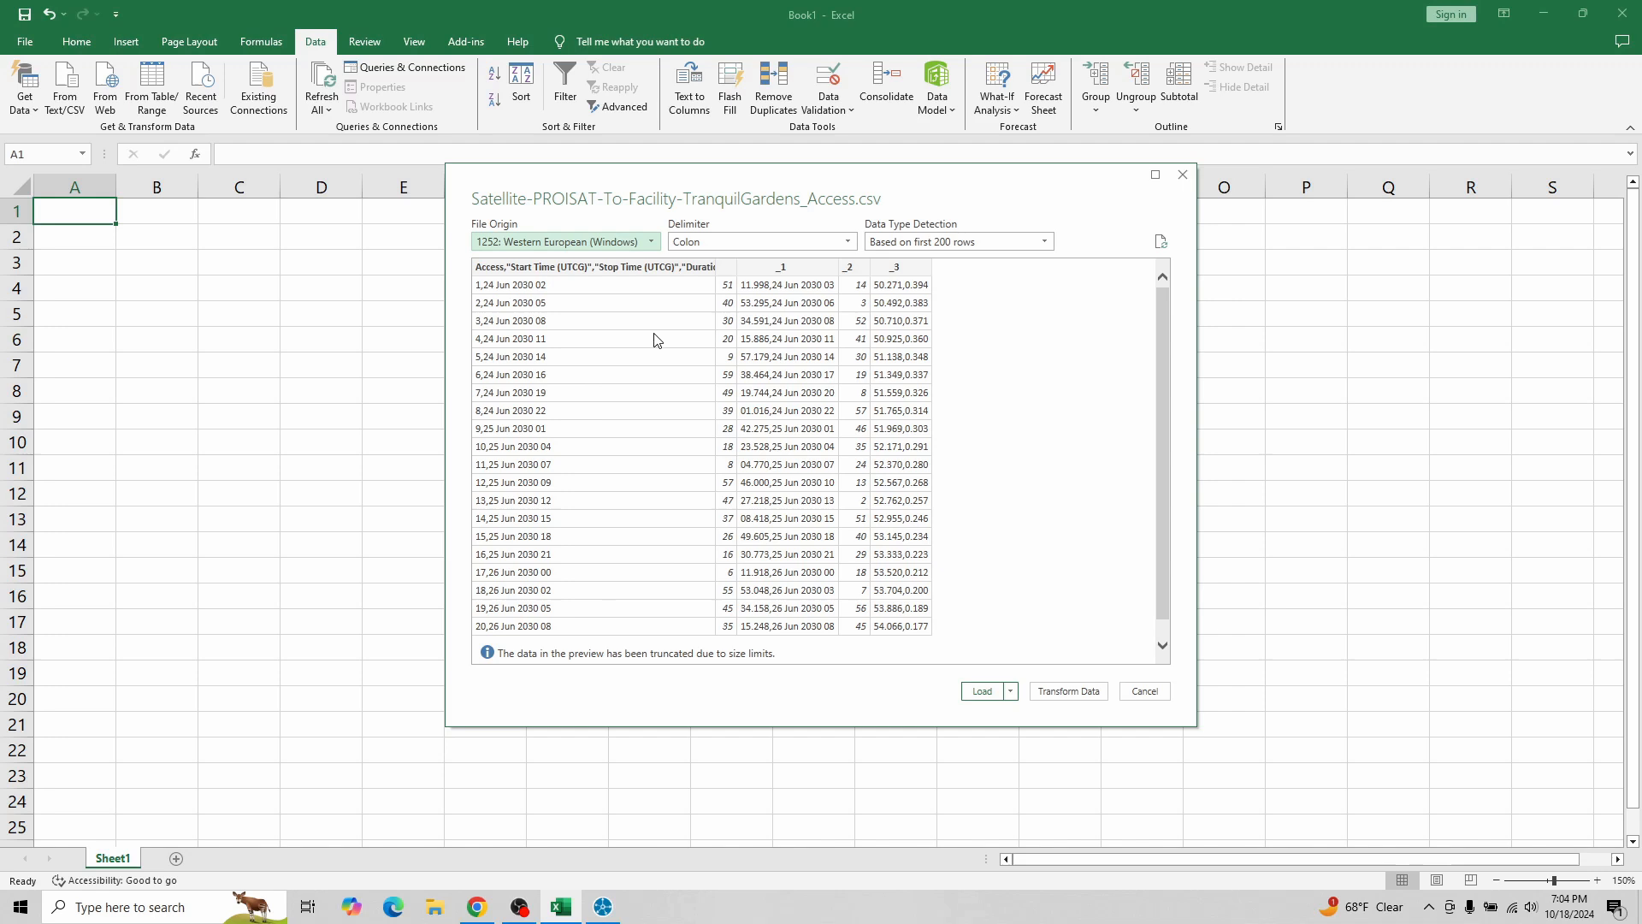
# Step: Set the import delimiter to Comma so the access data splits into separate columns
pyautogui.click(851, 243)
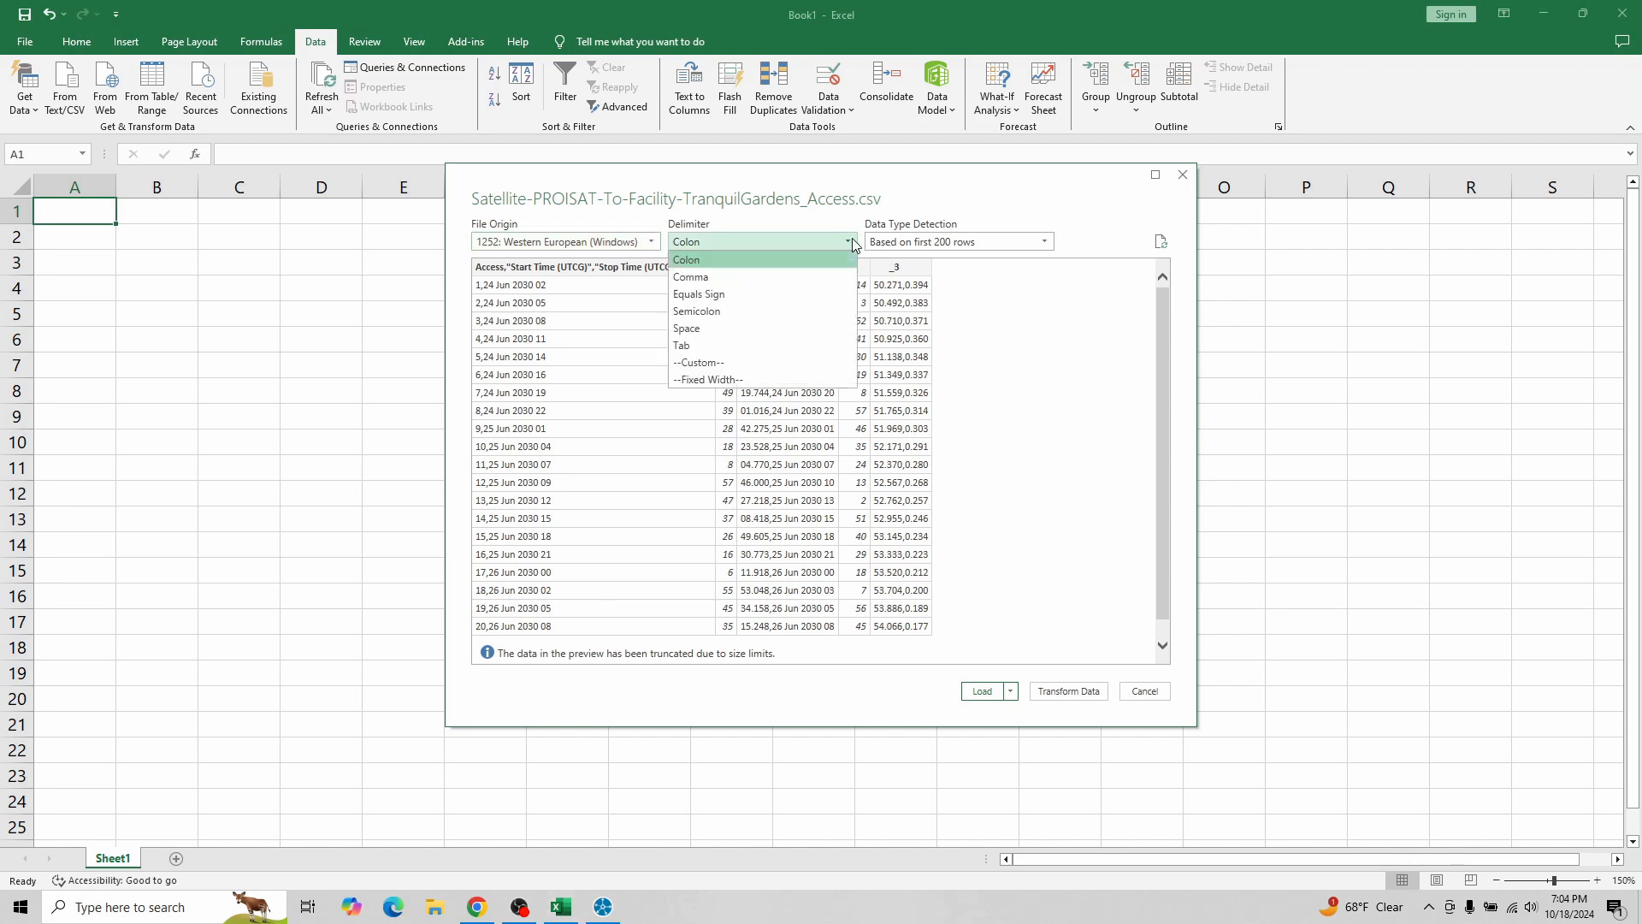
pyautogui.click(812, 274)
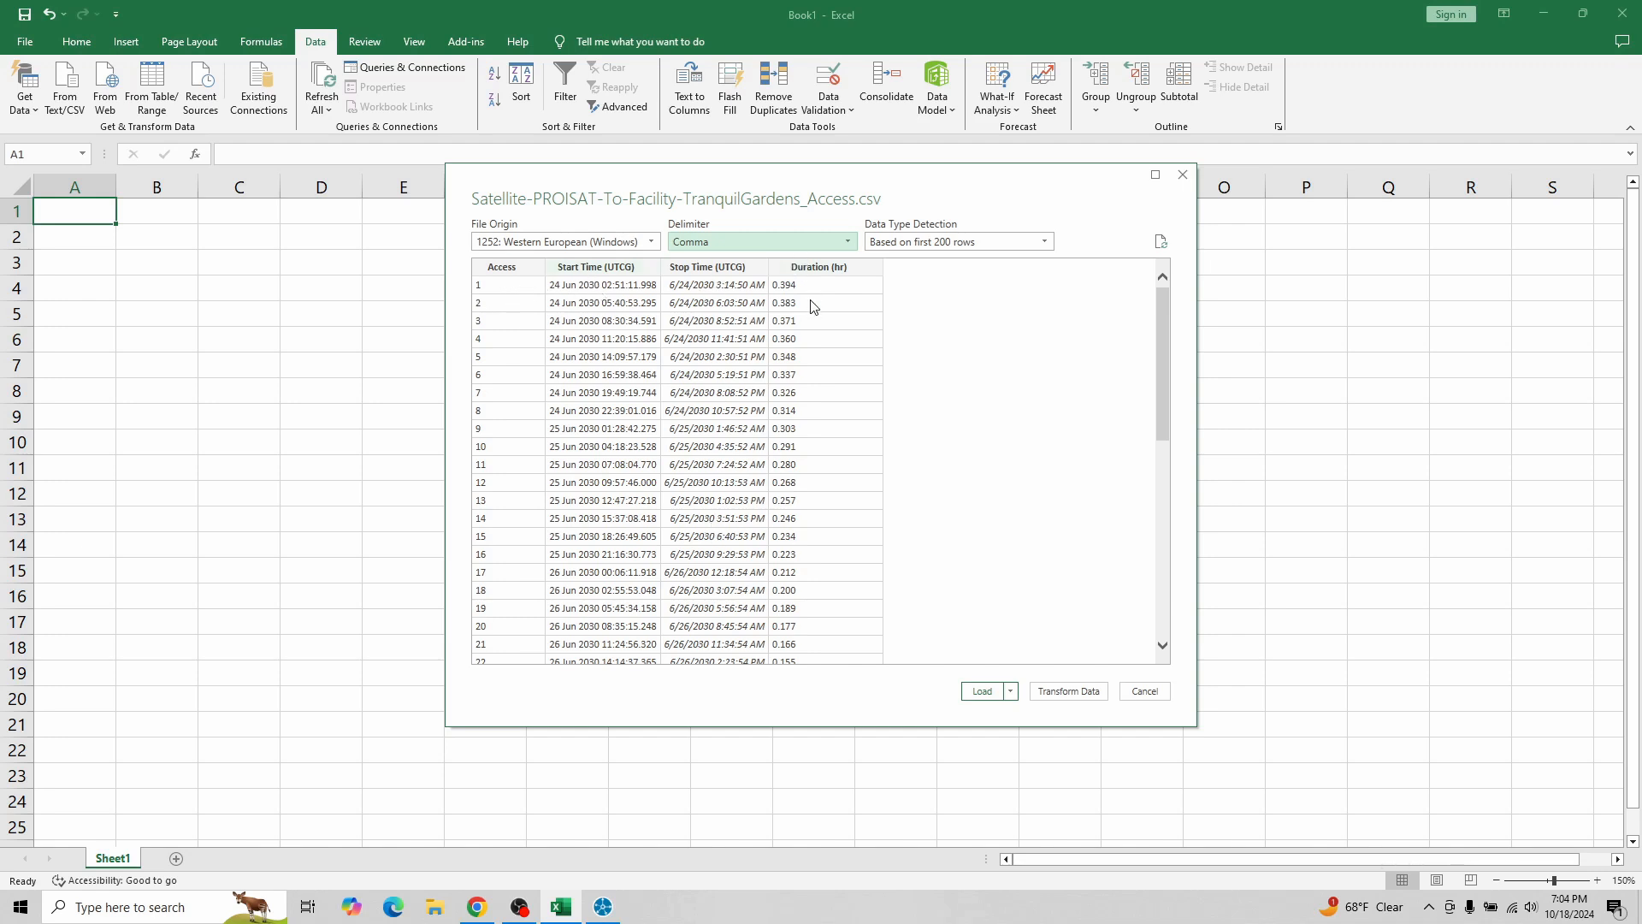
# Step: Preview the file with the Colon delimiter for comparison and restore the Comma delimiter
pyautogui.click(823, 242)
pyautogui.click(802, 258)
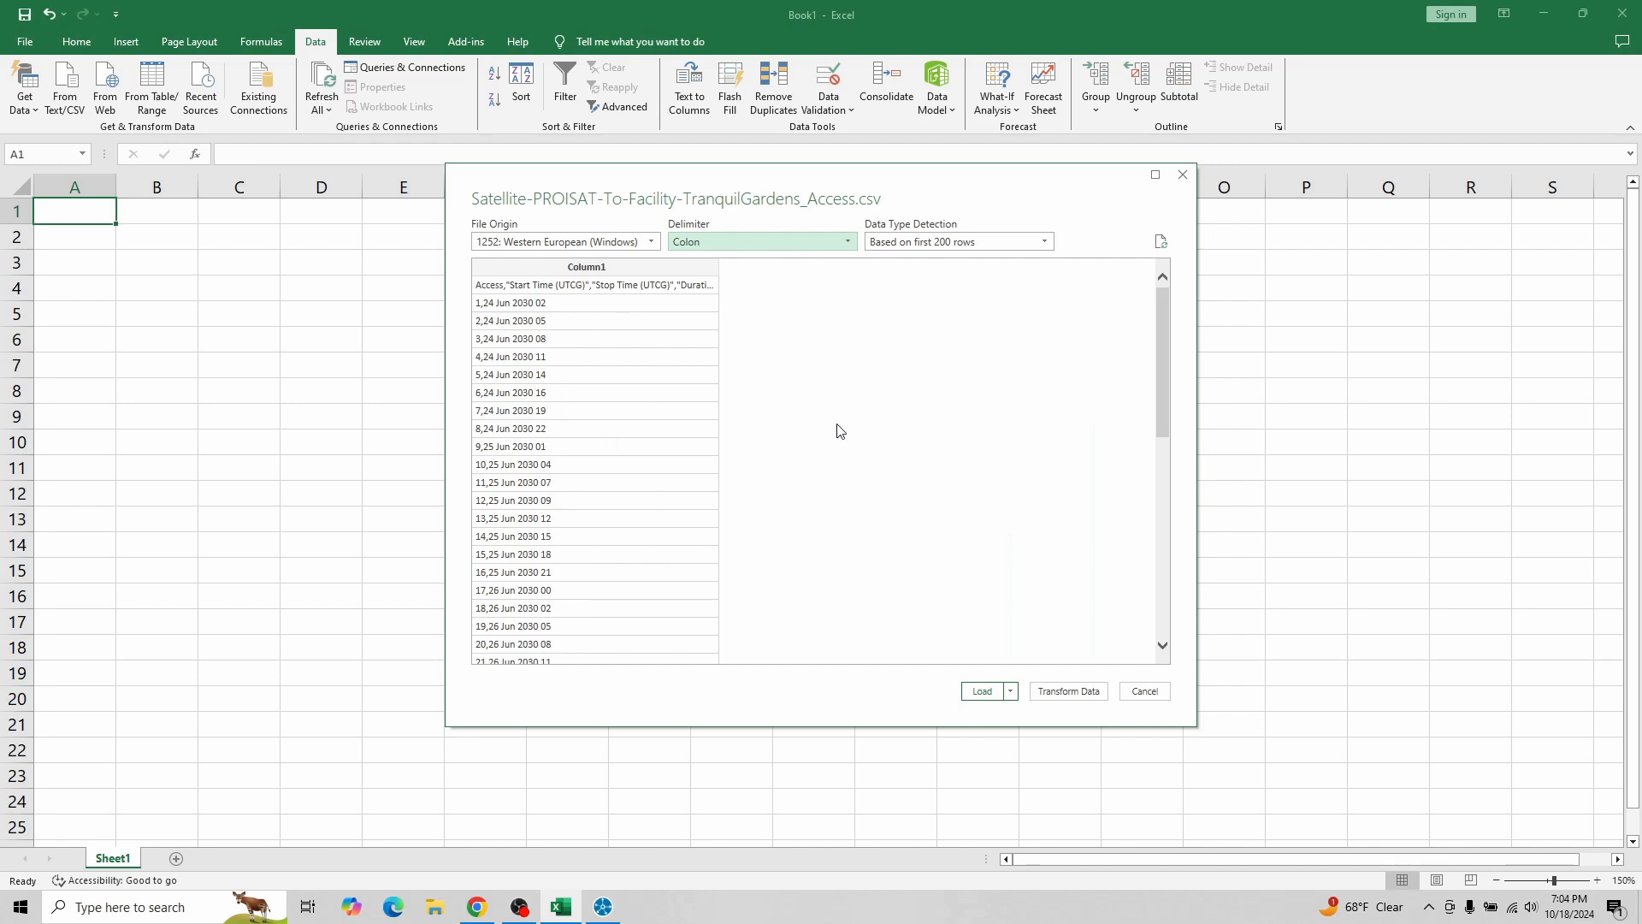
pyautogui.scroll(-6, 840, 430)
pyautogui.scroll(-5, 840, 430)
pyautogui.scroll(15, 838, 432)
pyautogui.click(823, 244)
pyautogui.click(808, 275)
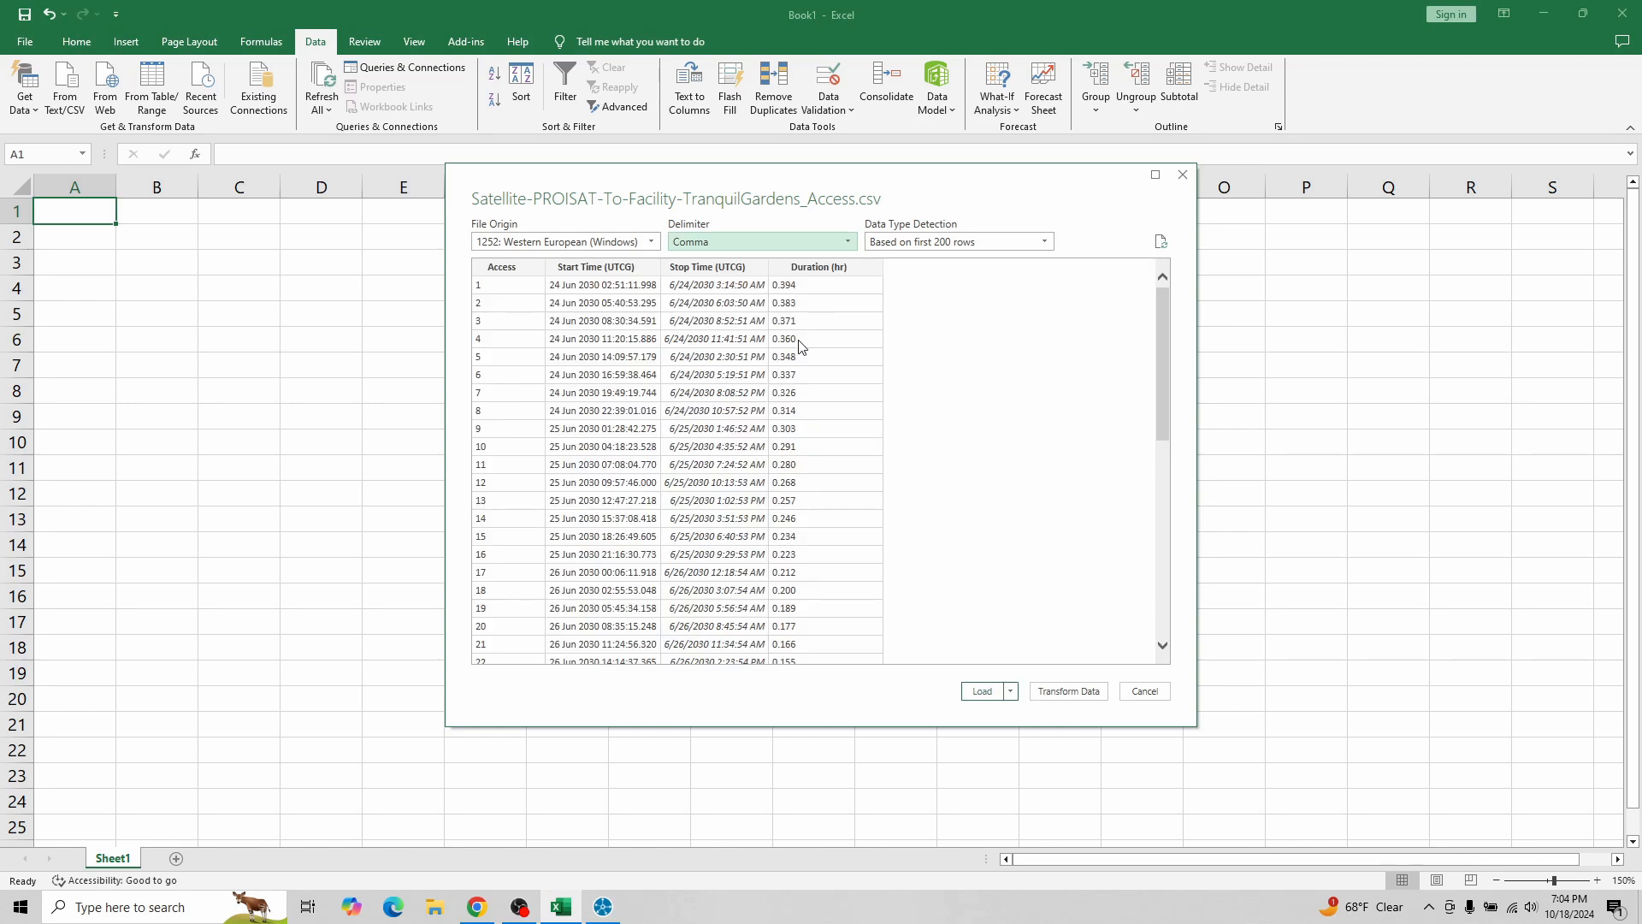
# Step: Load the access data into a new worksheet, dismissing the table style tip and closing Queries & Connections
pyautogui.click(984, 692)
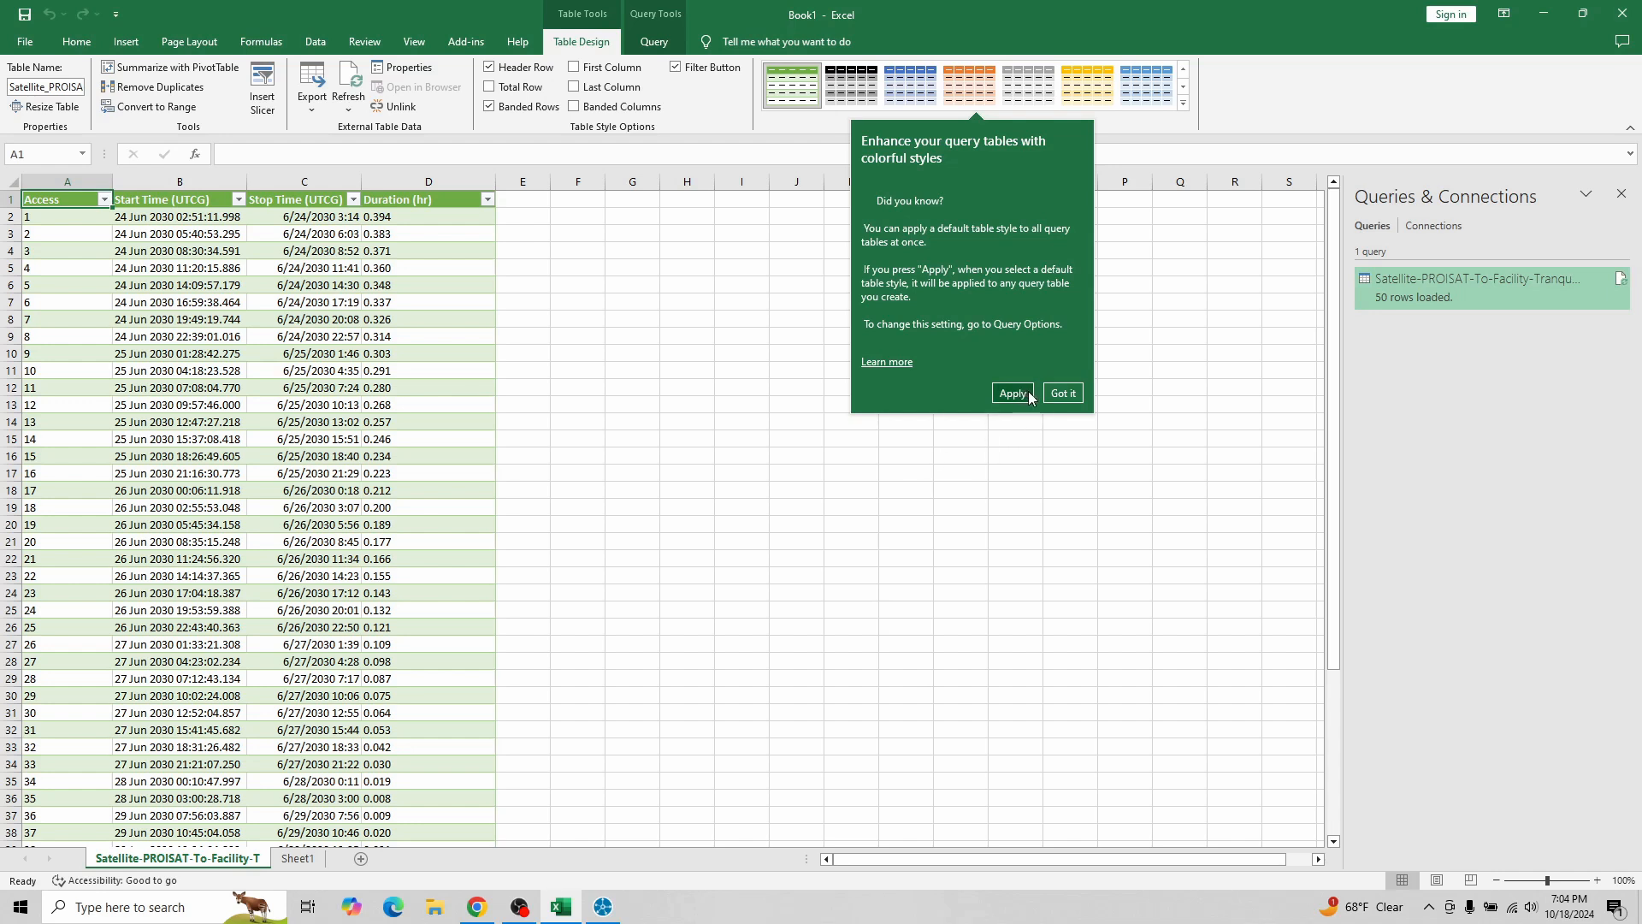
pyautogui.click(1063, 393)
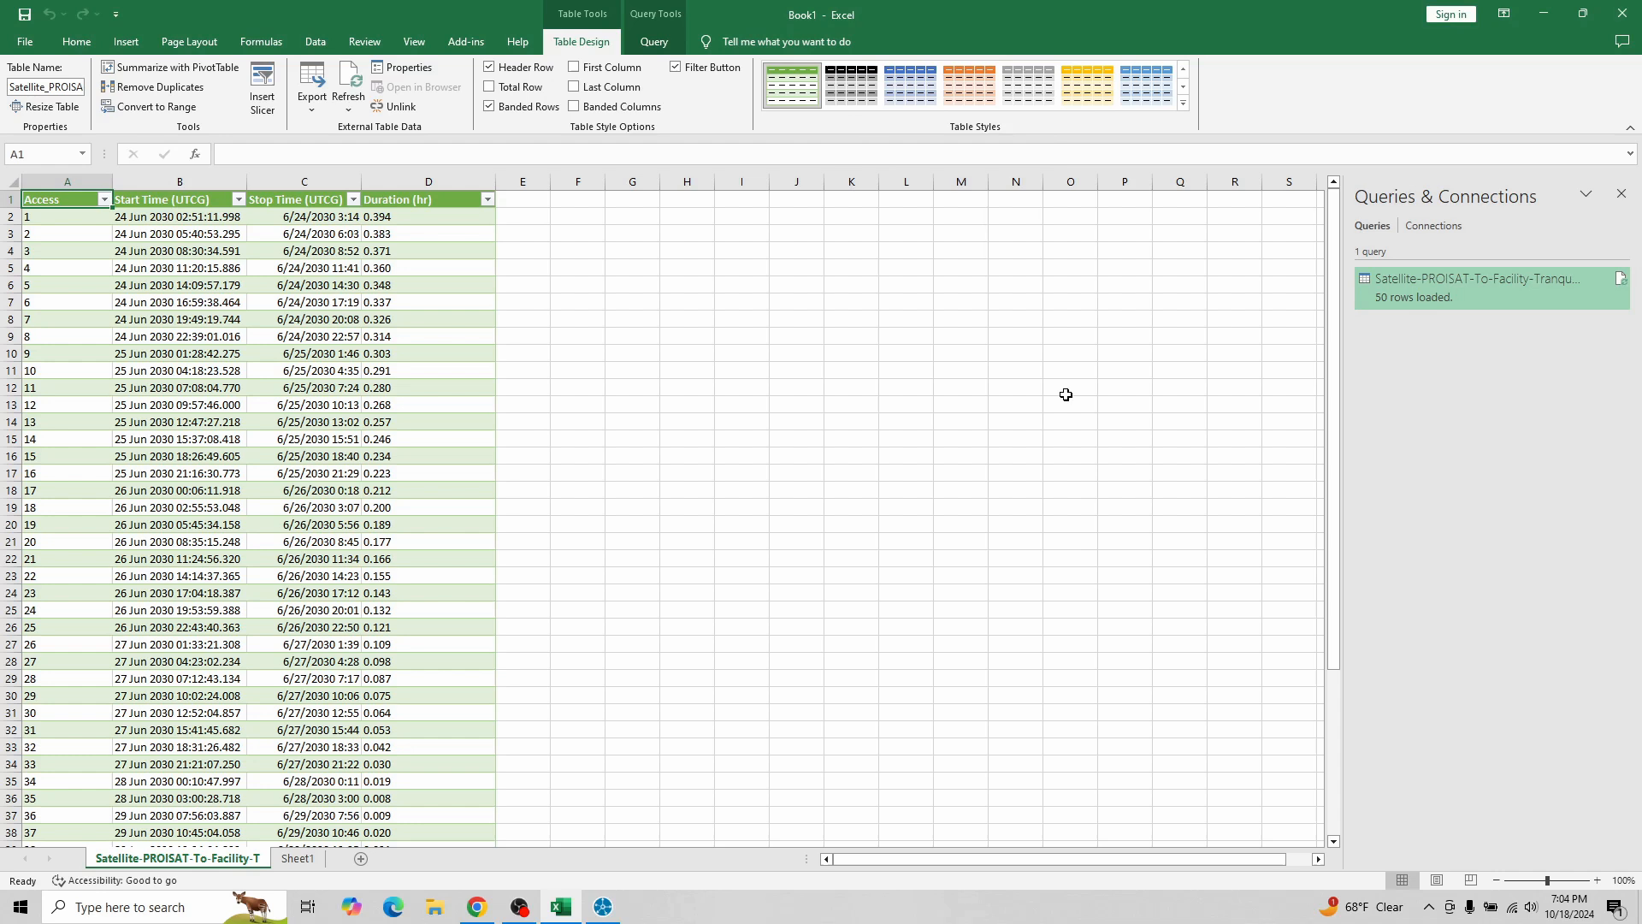
pyautogui.click(1621, 195)
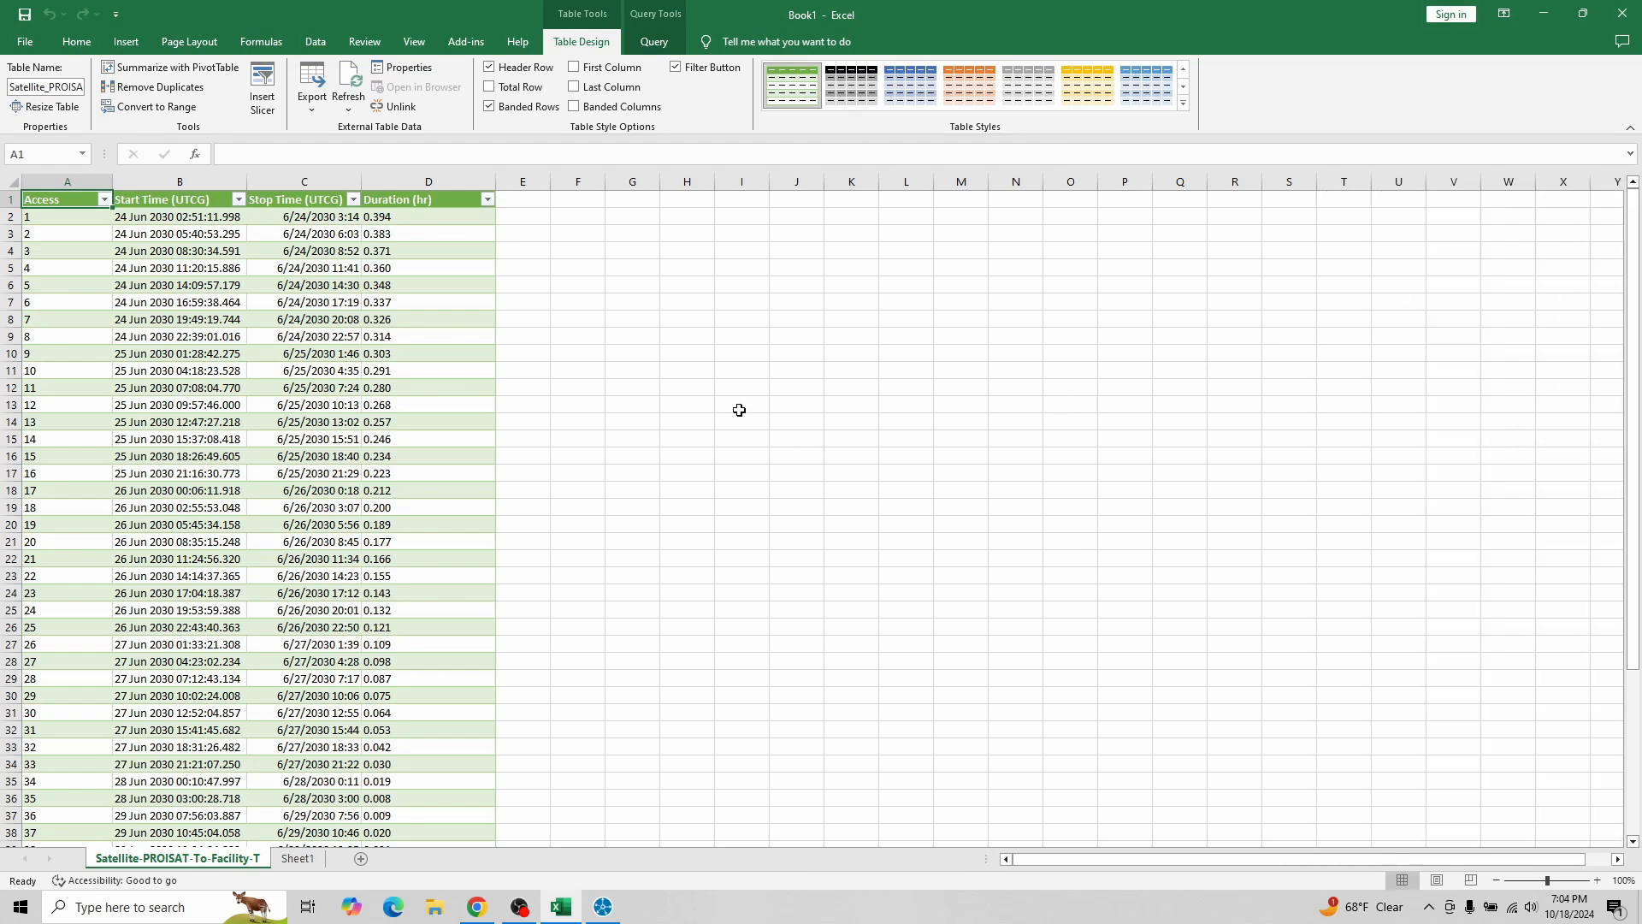
# Step: Review the loaded access rows, the durations in column D, the global statistics rows and the stop time in C2
pyautogui.click(34, 217)
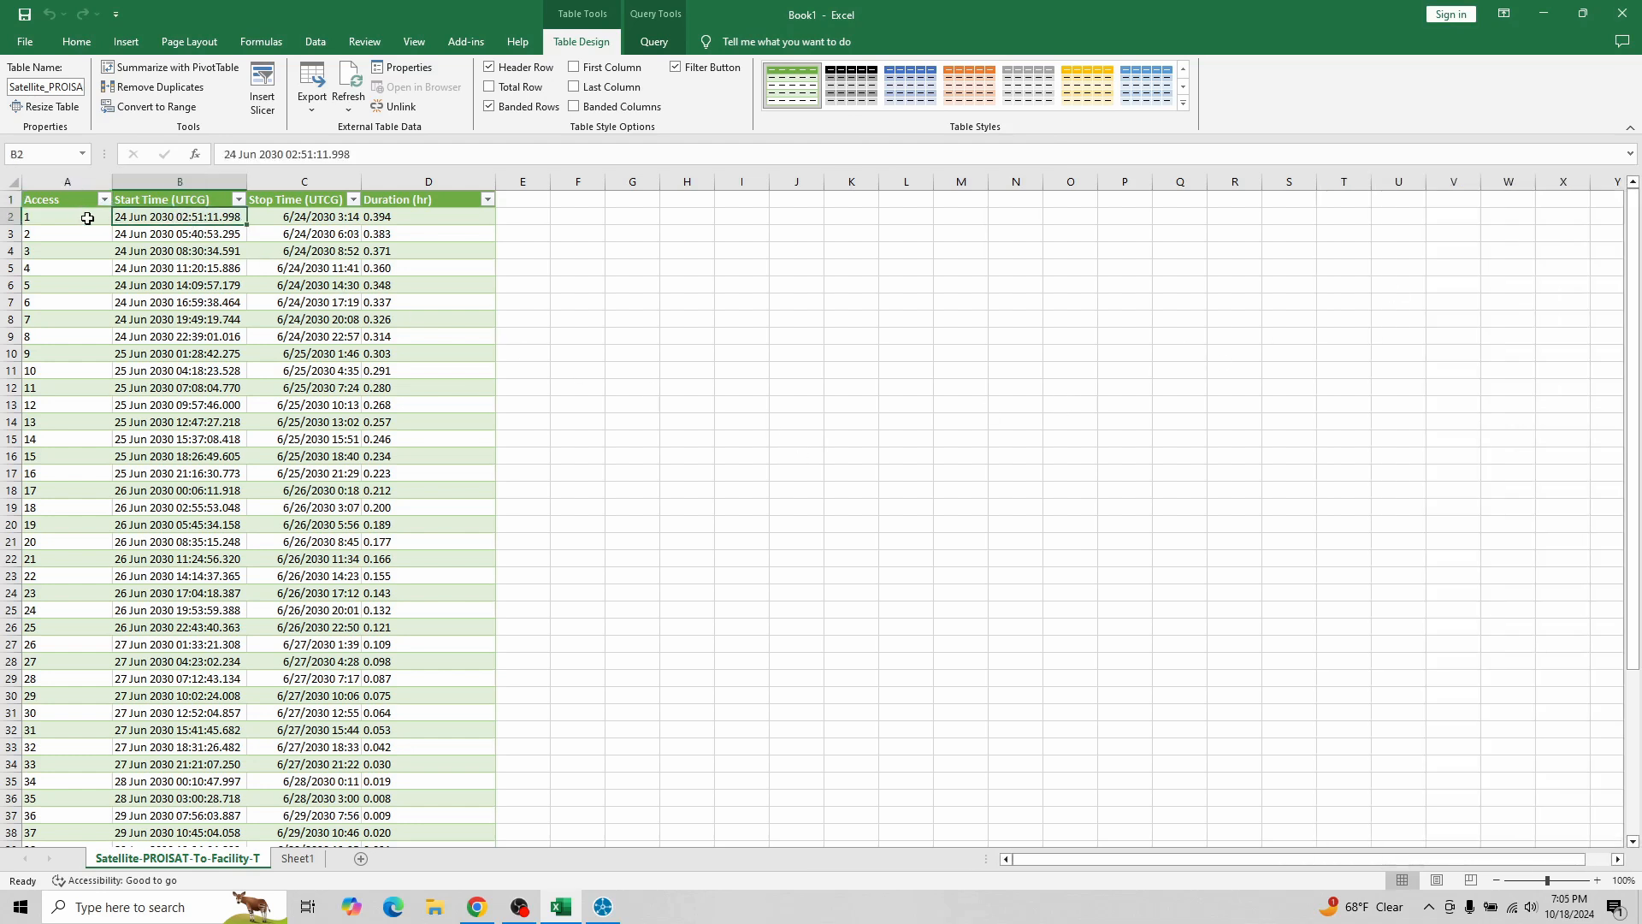
pyautogui.scroll(-7, 415, 490)
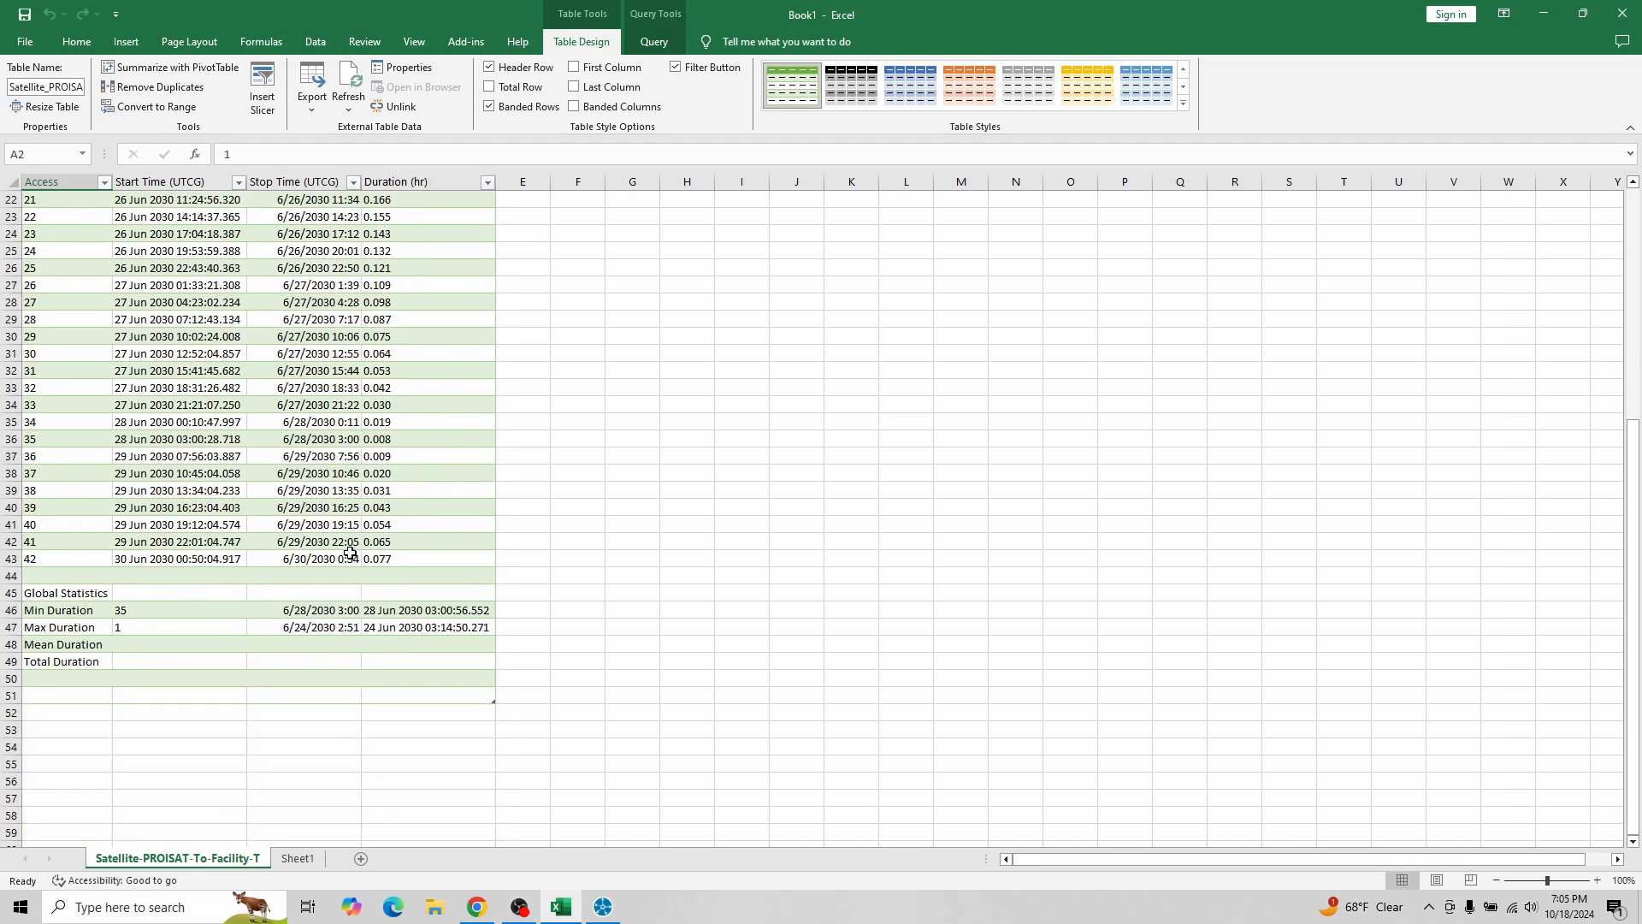
pyautogui.scroll(7, 355, 543)
pyautogui.click(448, 217)
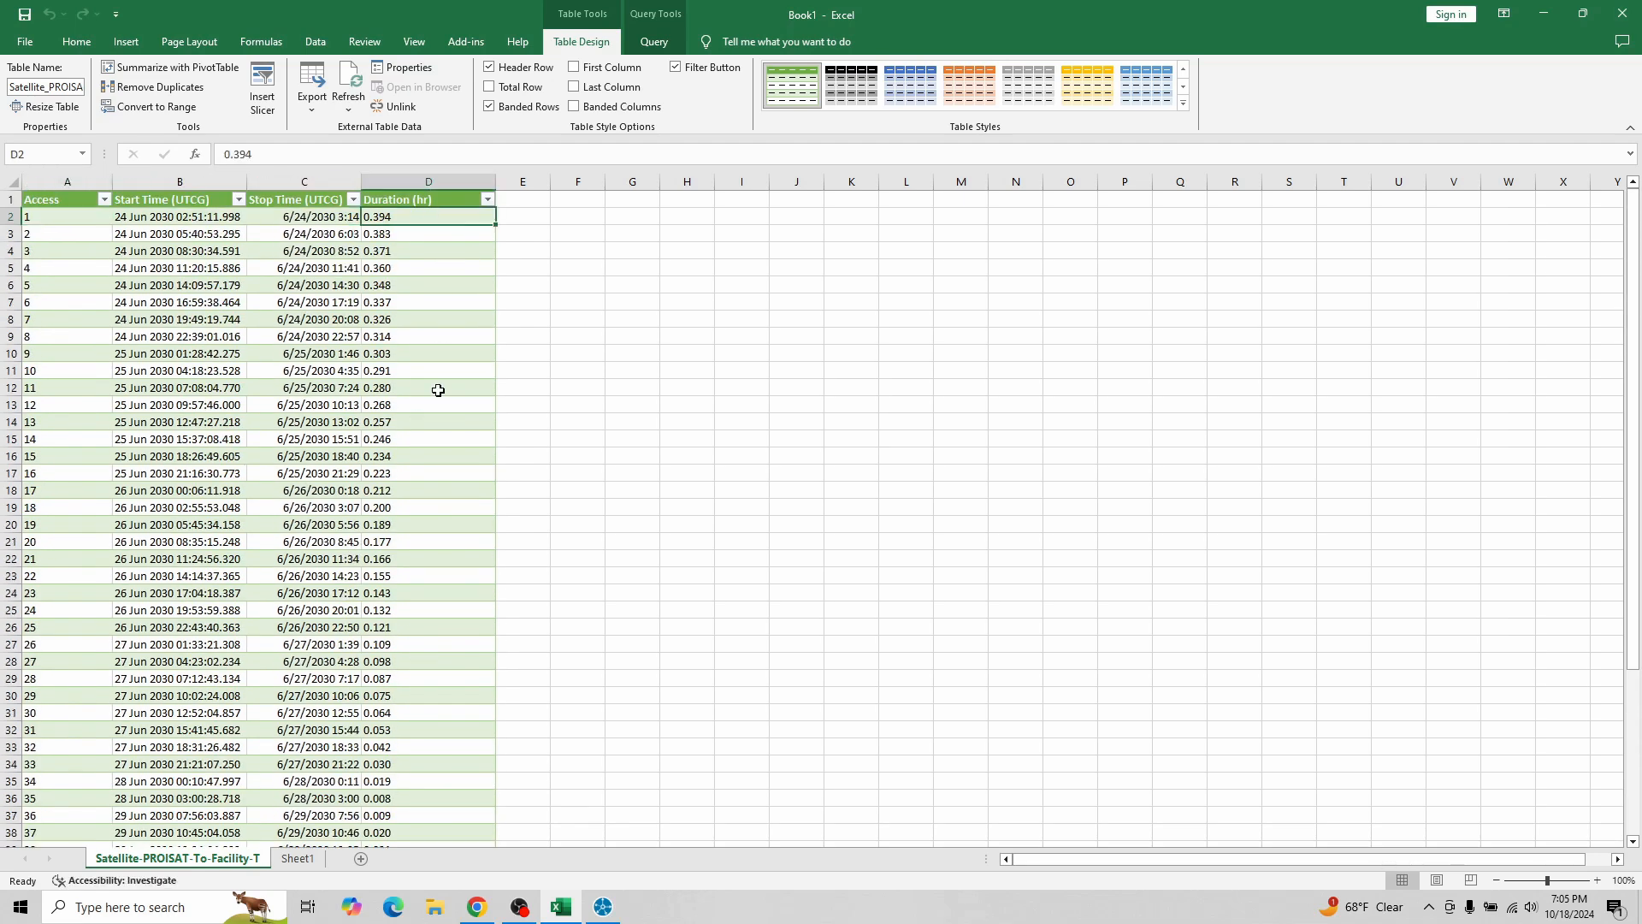
pyautogui.scroll(-10, 439, 385)
pyautogui.click(437, 409)
pyautogui.scroll(10, 476, 396)
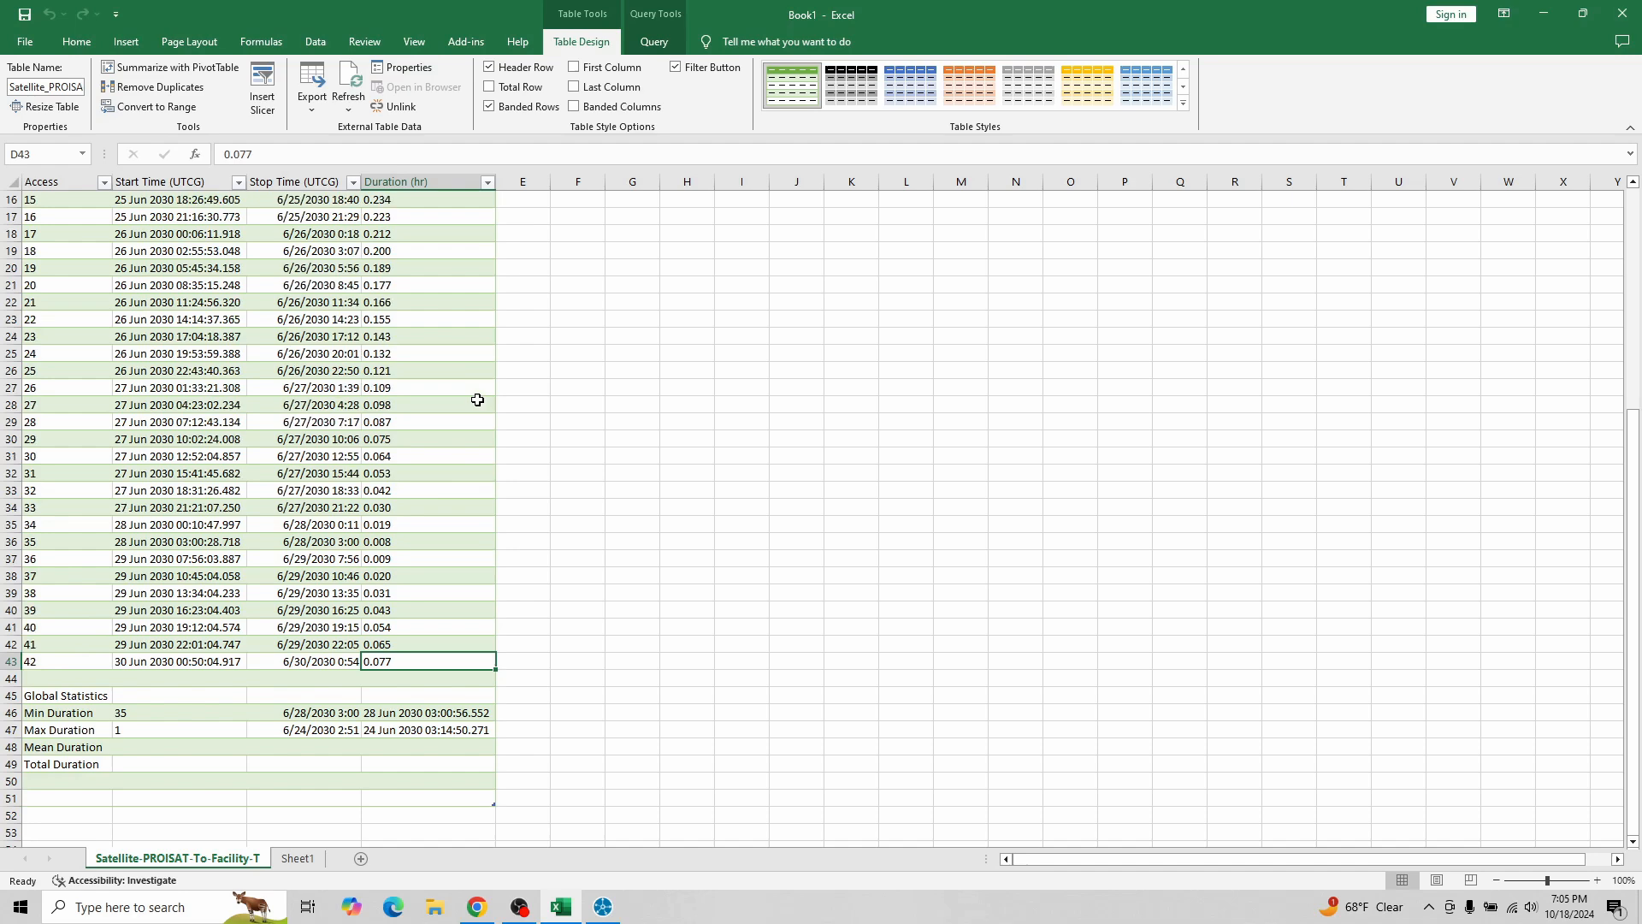
pyautogui.scroll(-5, 560, 394)
pyautogui.scroll(-1, 562, 398)
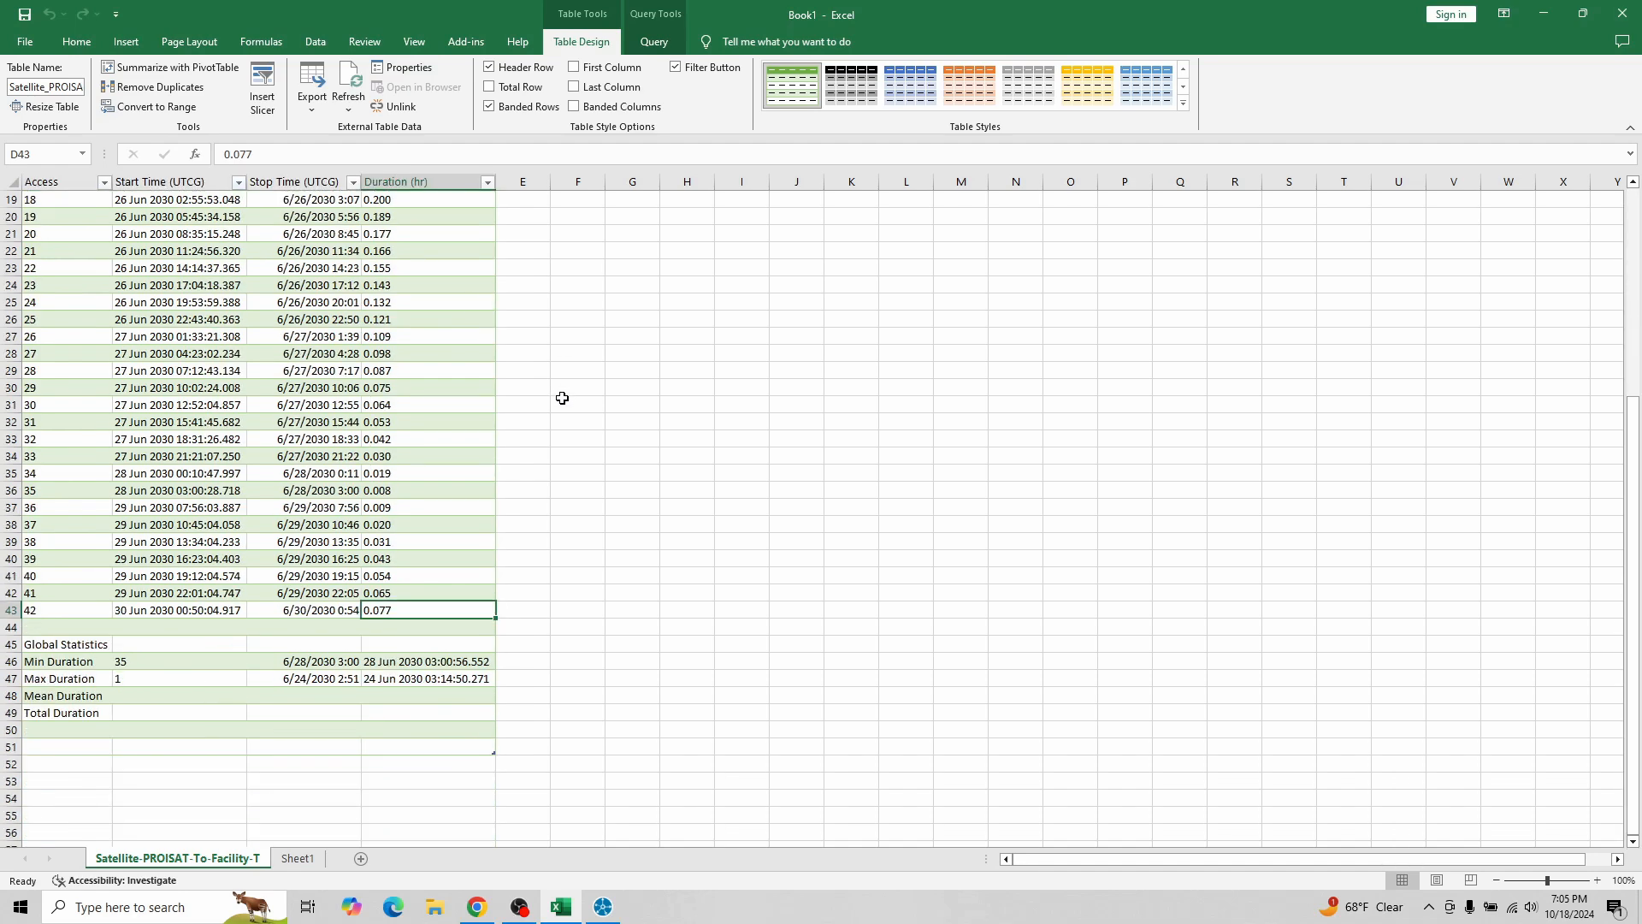
pyautogui.scroll(6, 562, 400)
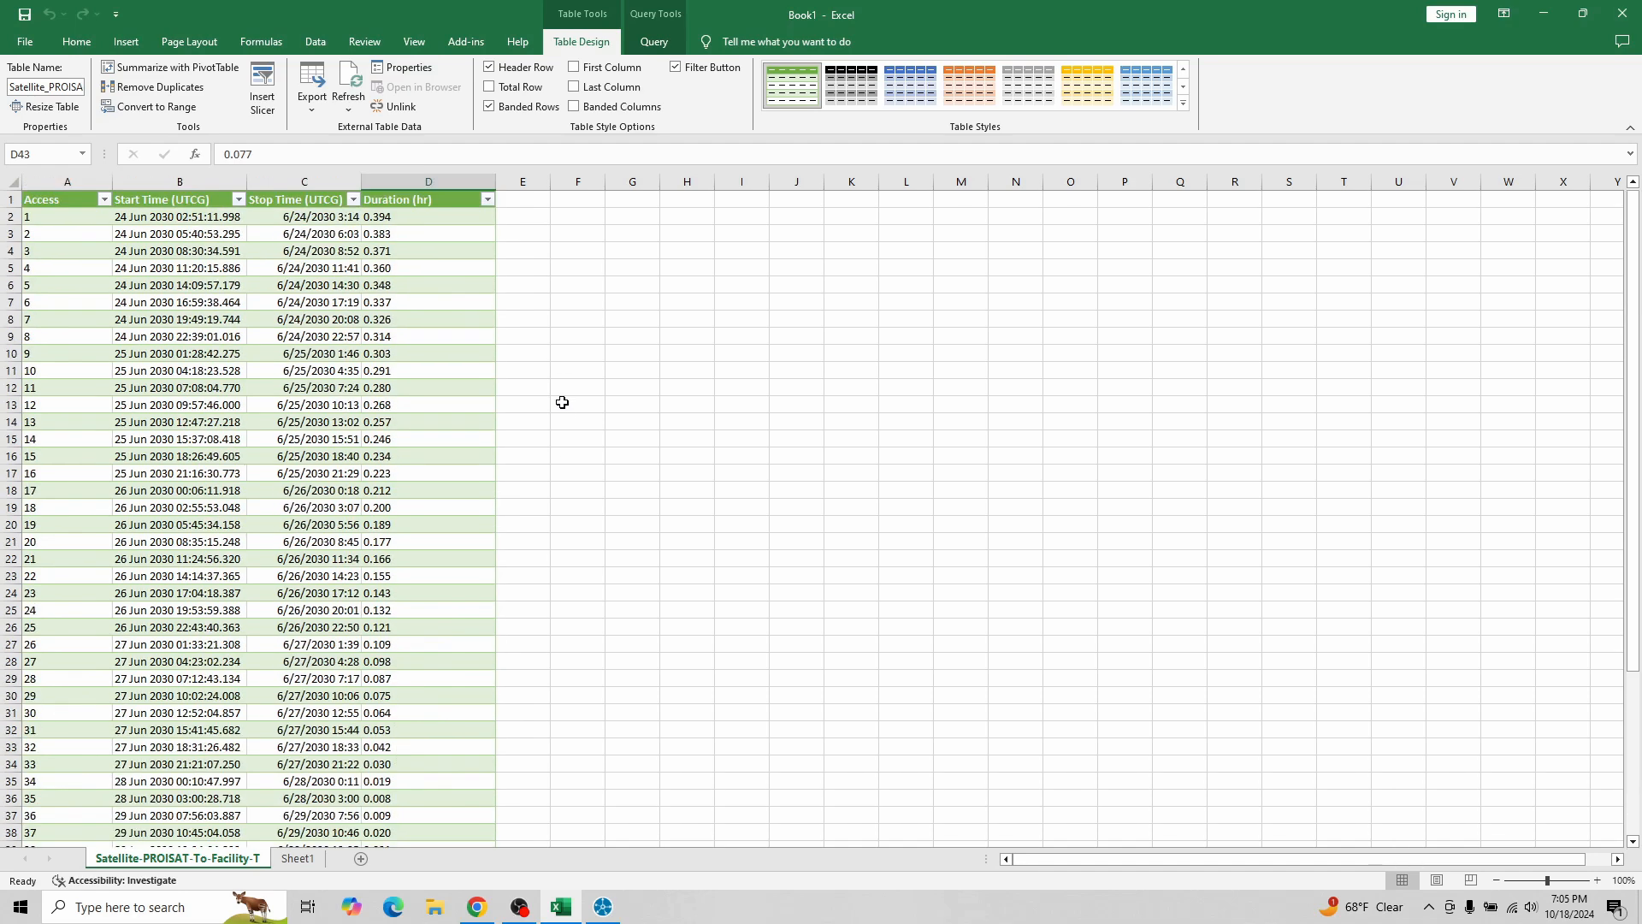
pyautogui.click(284, 219)
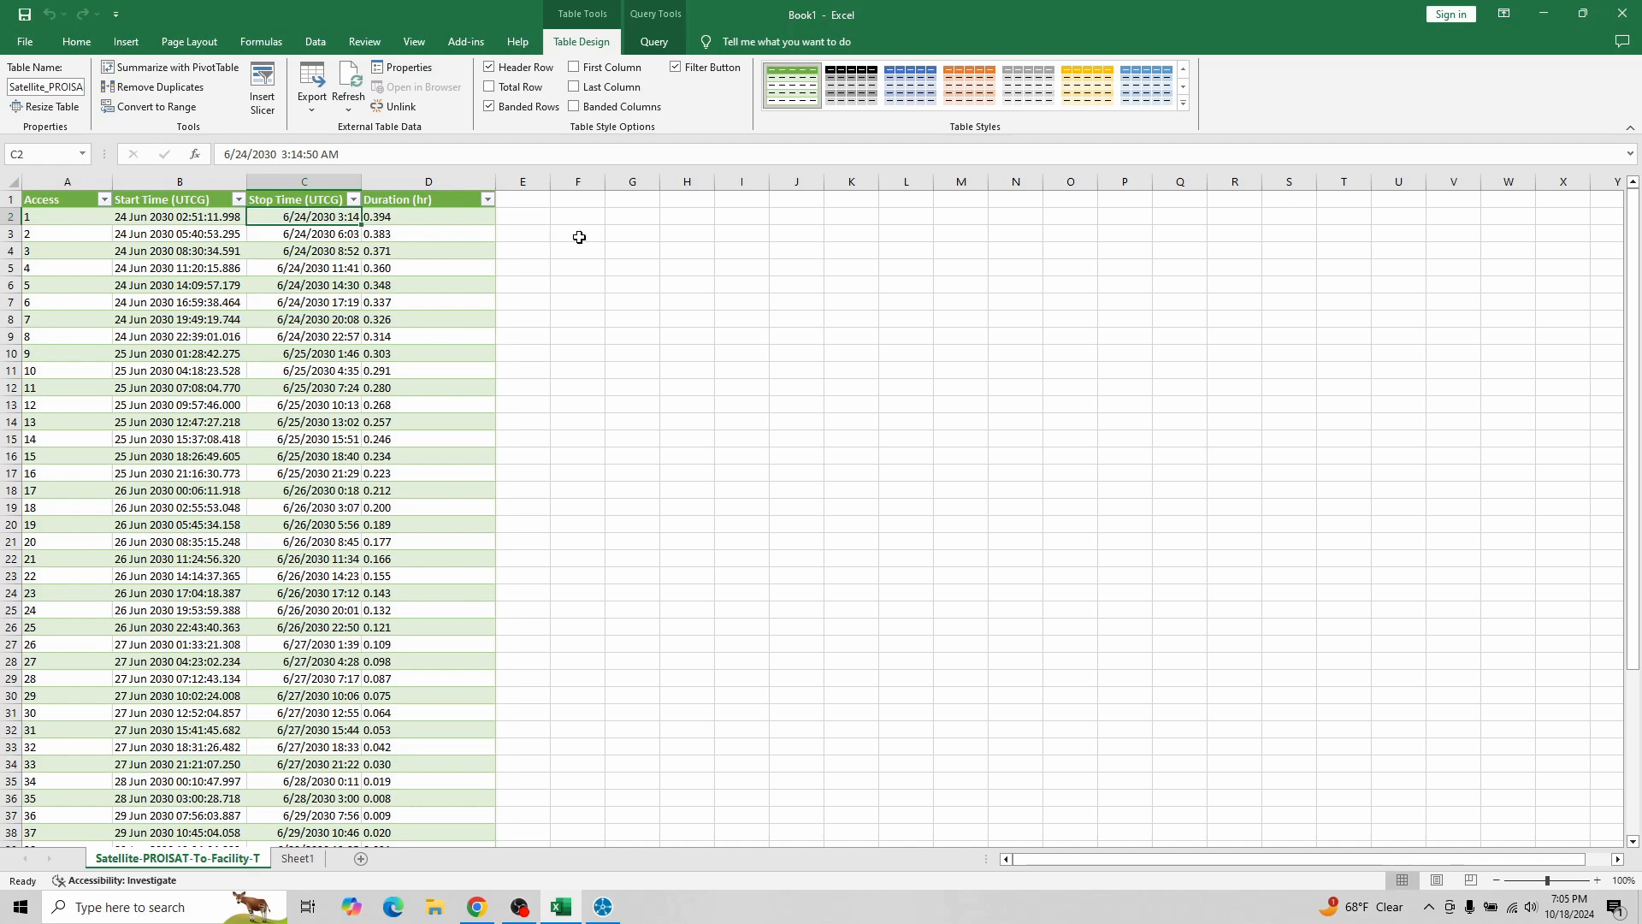
# Step: Add a Duration heading in G1 and enter a formula in G2 subtracting the first access's start time from its stop time
pyautogui.click(625, 200)
pyautogui.write('Duration')
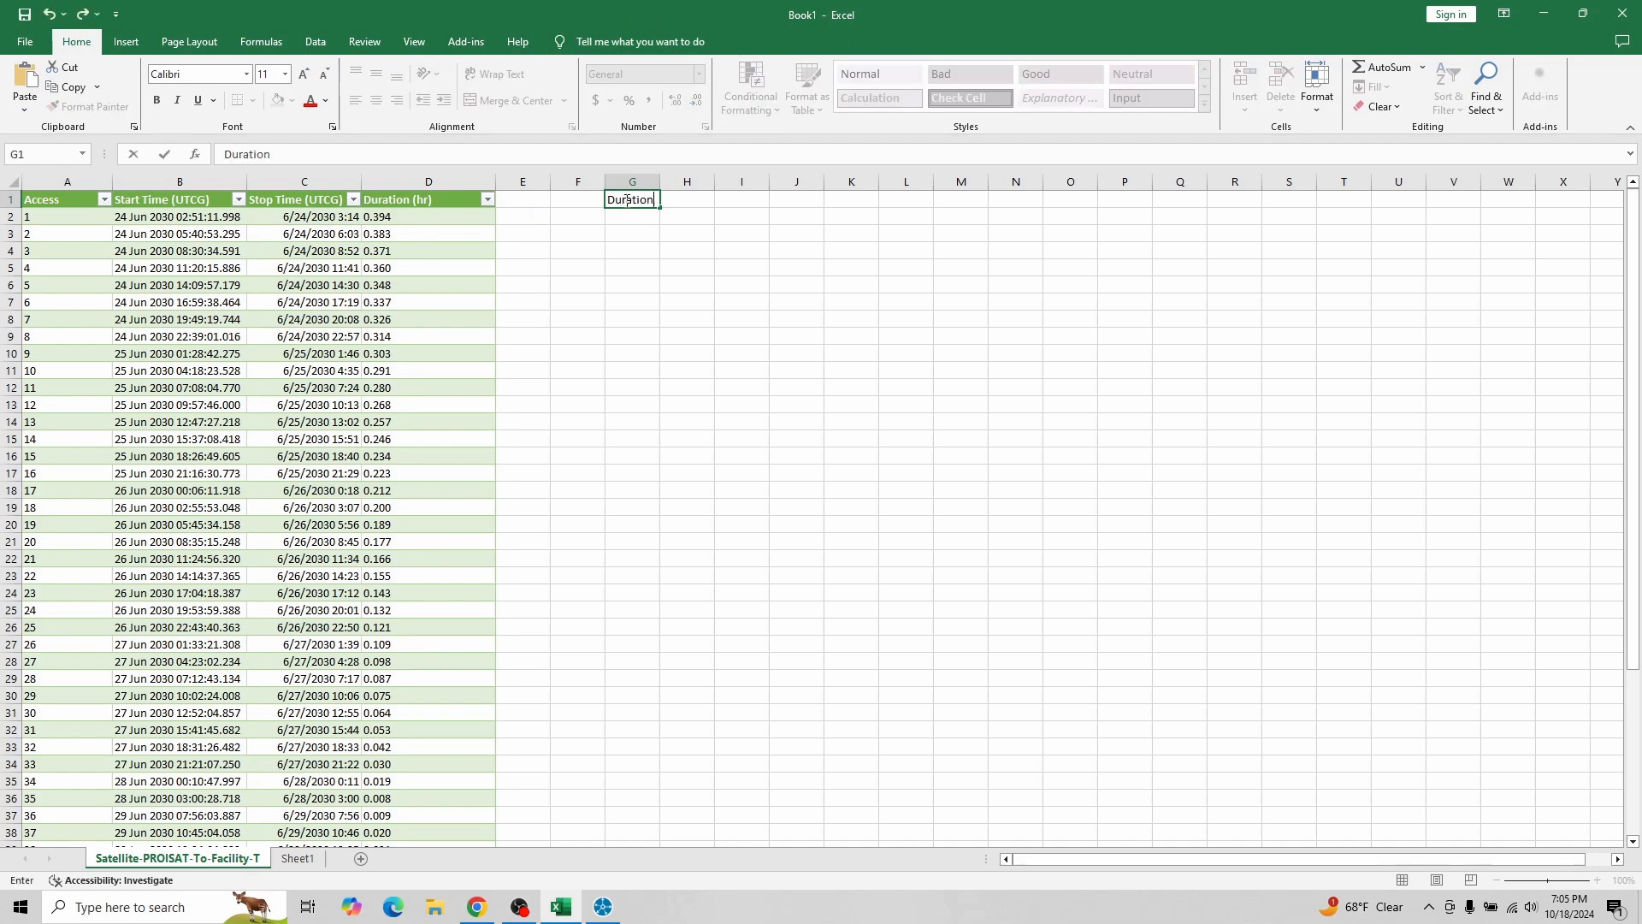
pyautogui.press('Return')
pyautogui.write('=')
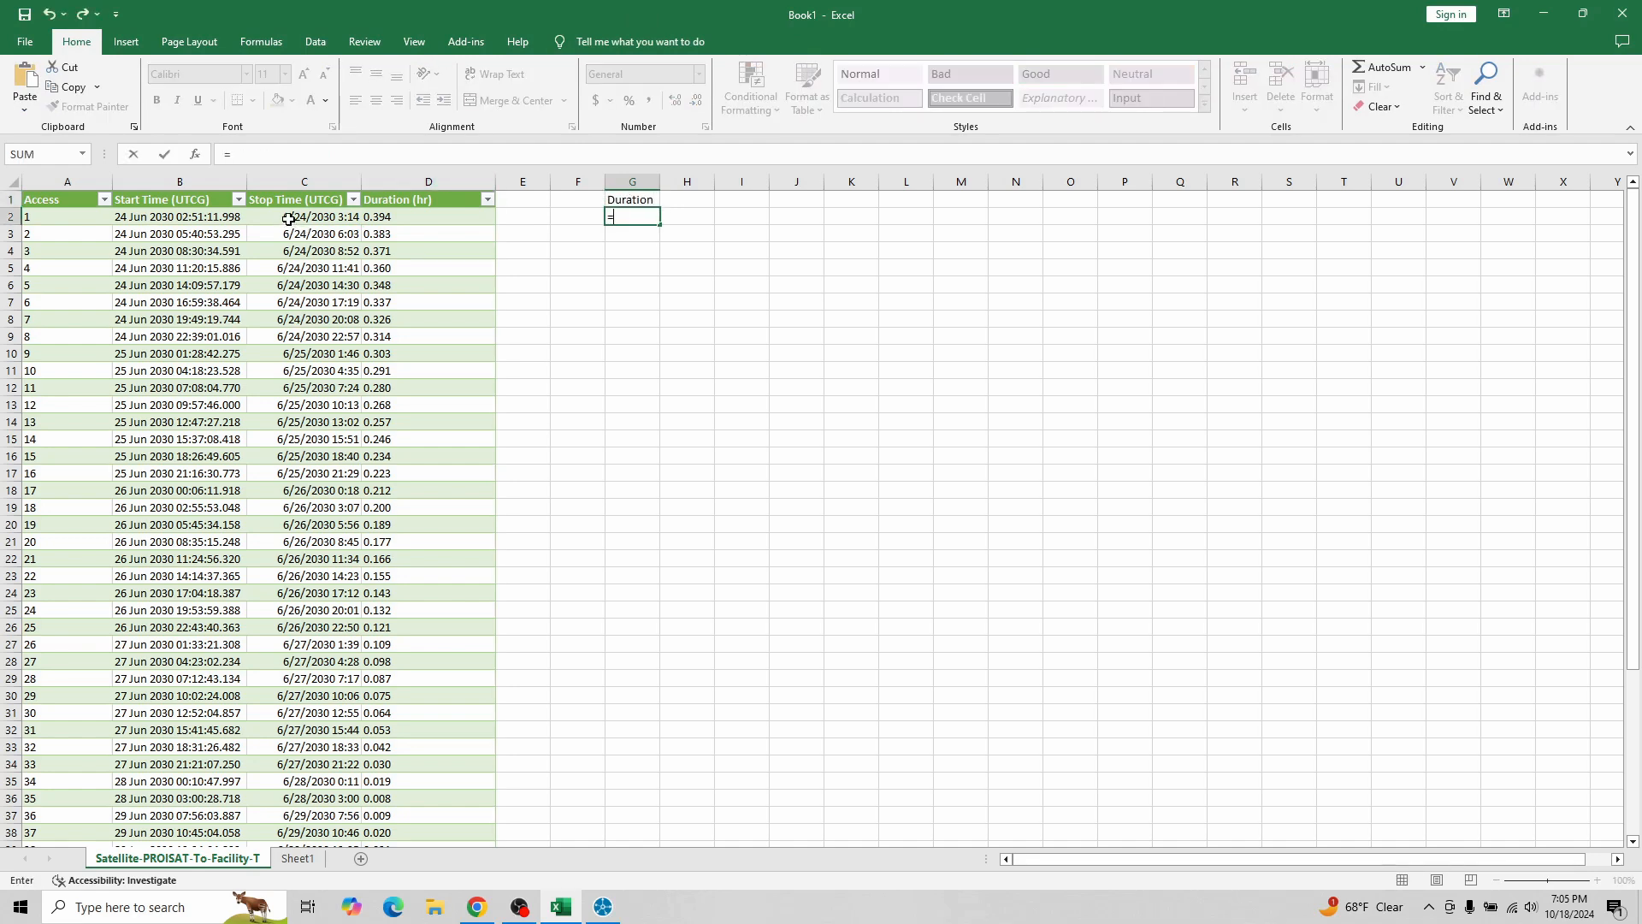
pyautogui.write('-')
pyautogui.click(289, 219)
pyautogui.write('-')
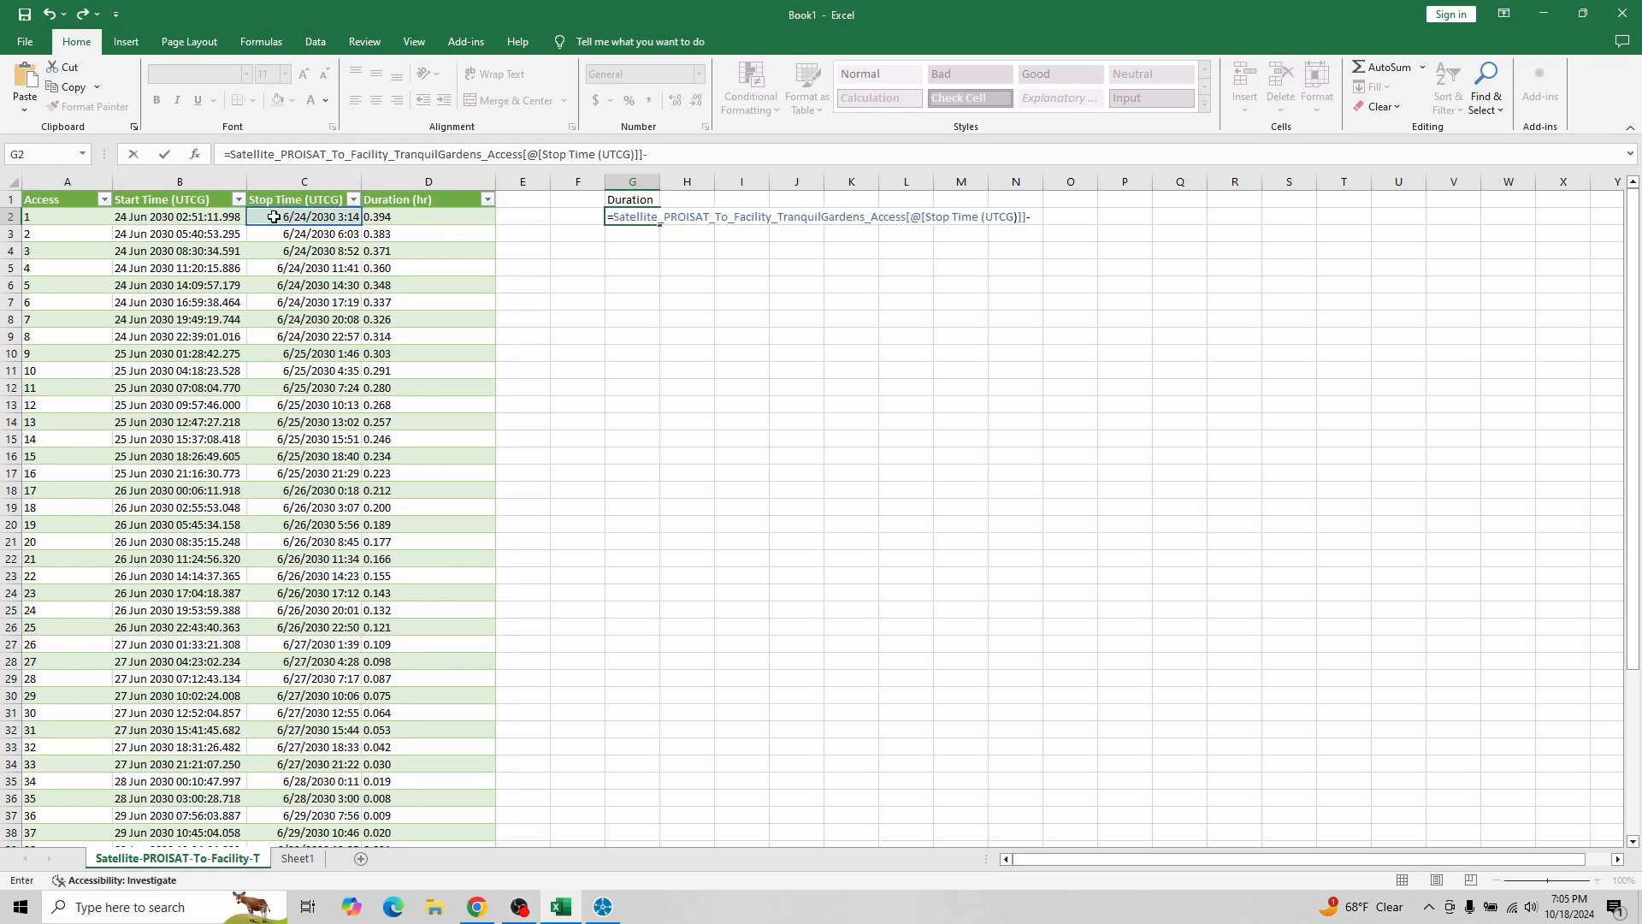
pyautogui.click(199, 219)
pyautogui.press('Return')
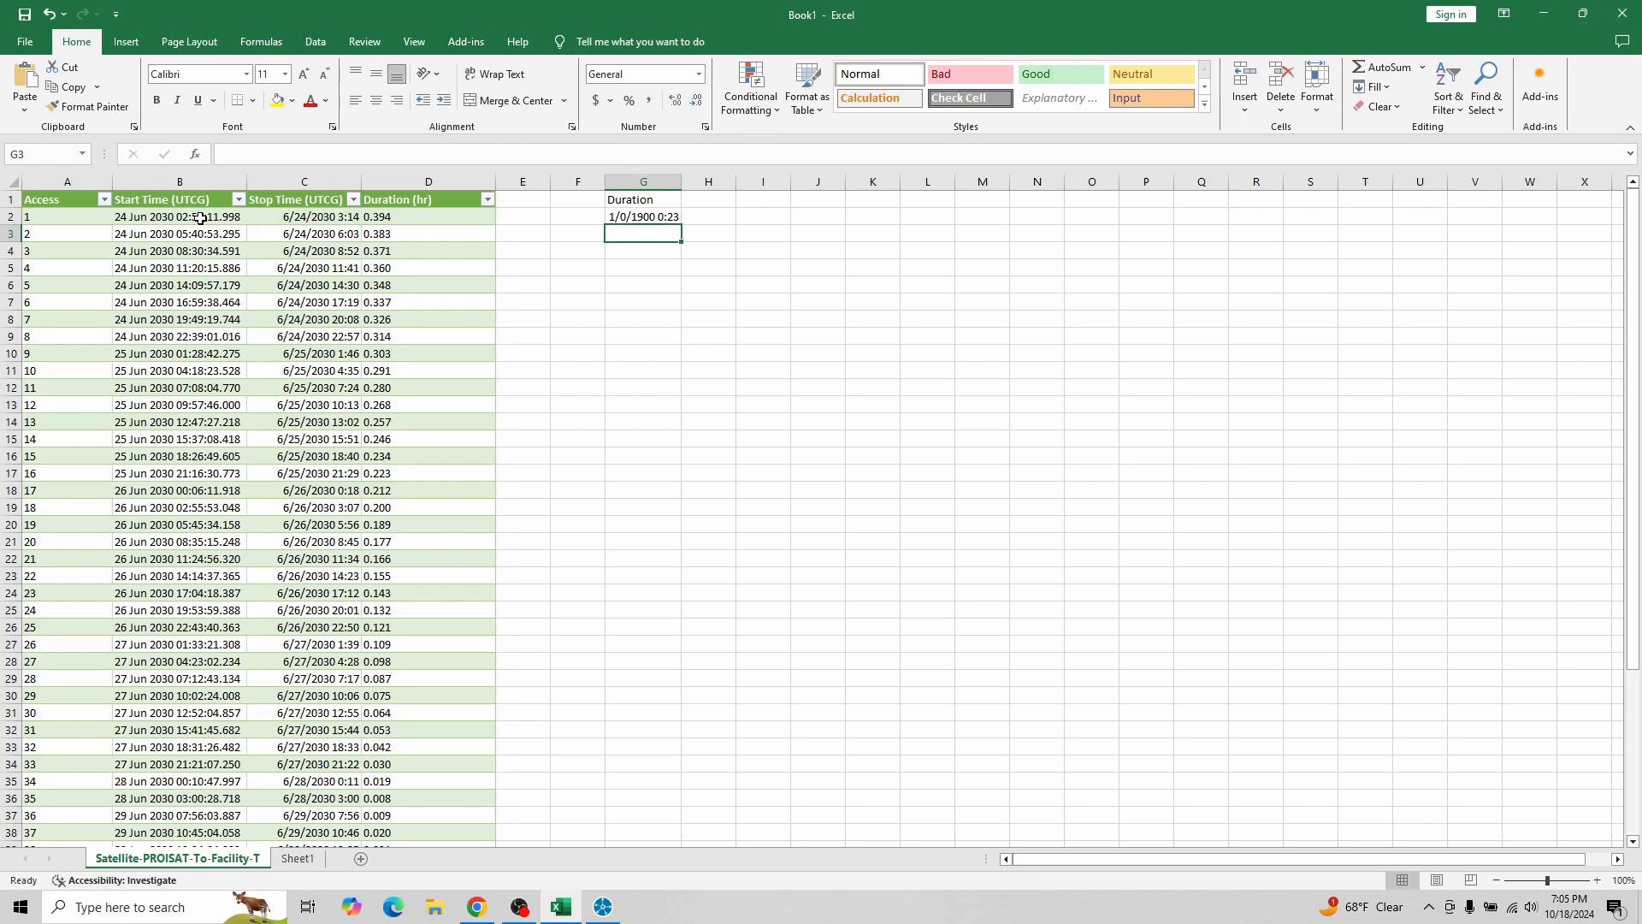
# Step: Format the duration in G2 as a Number with 3 decimal places
pyautogui.click(650, 217)
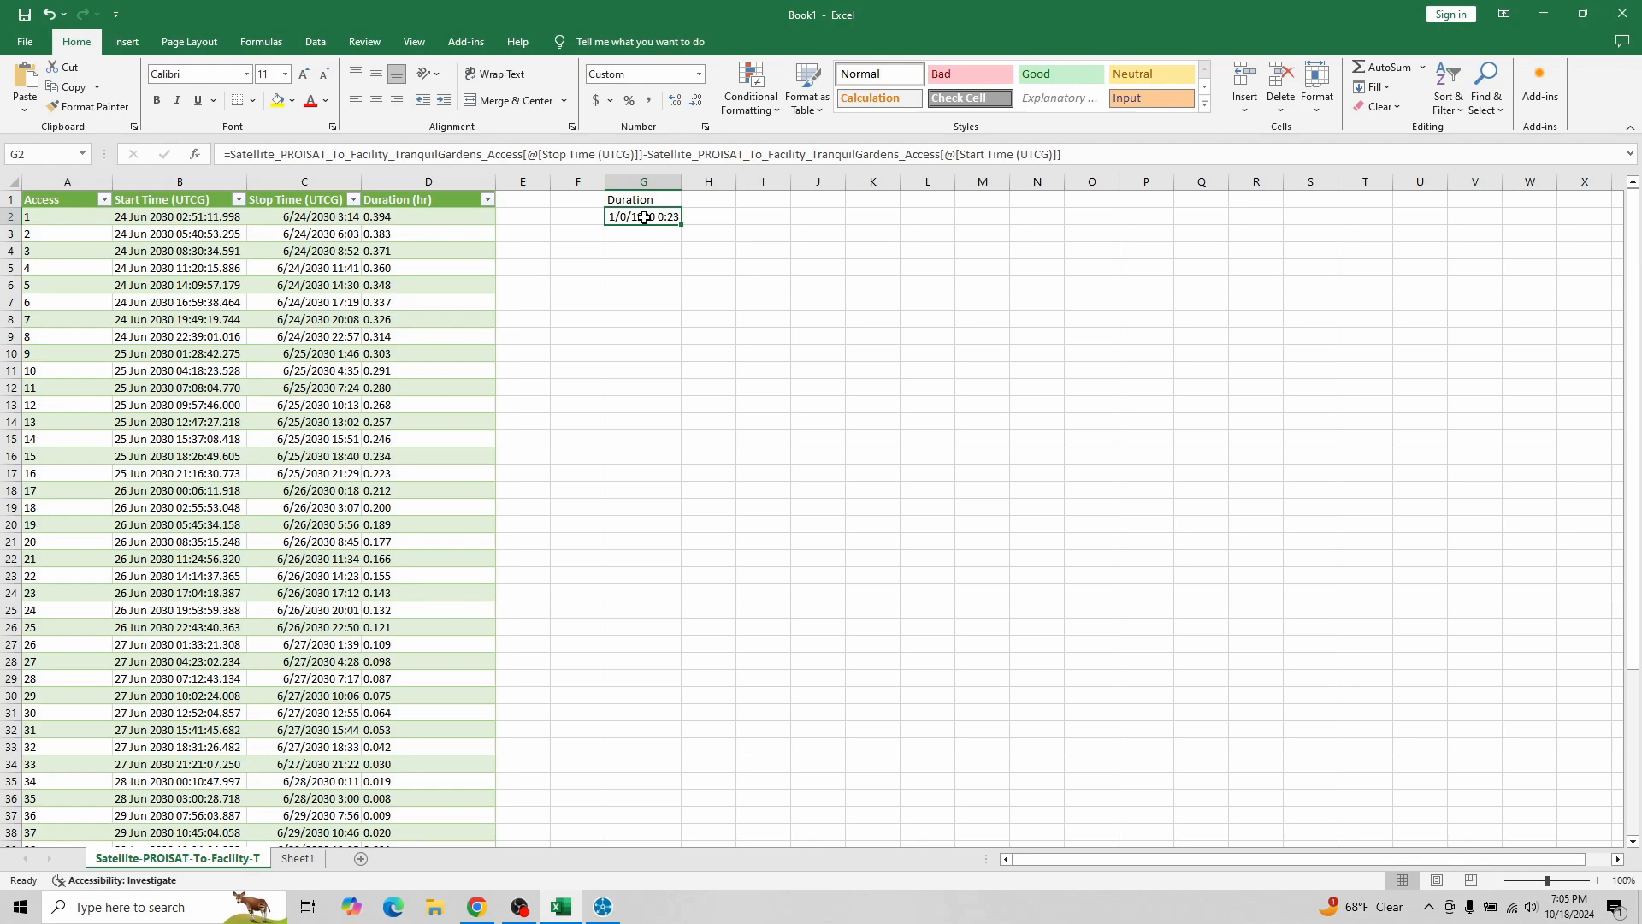
pyautogui.rightClick(644, 217)
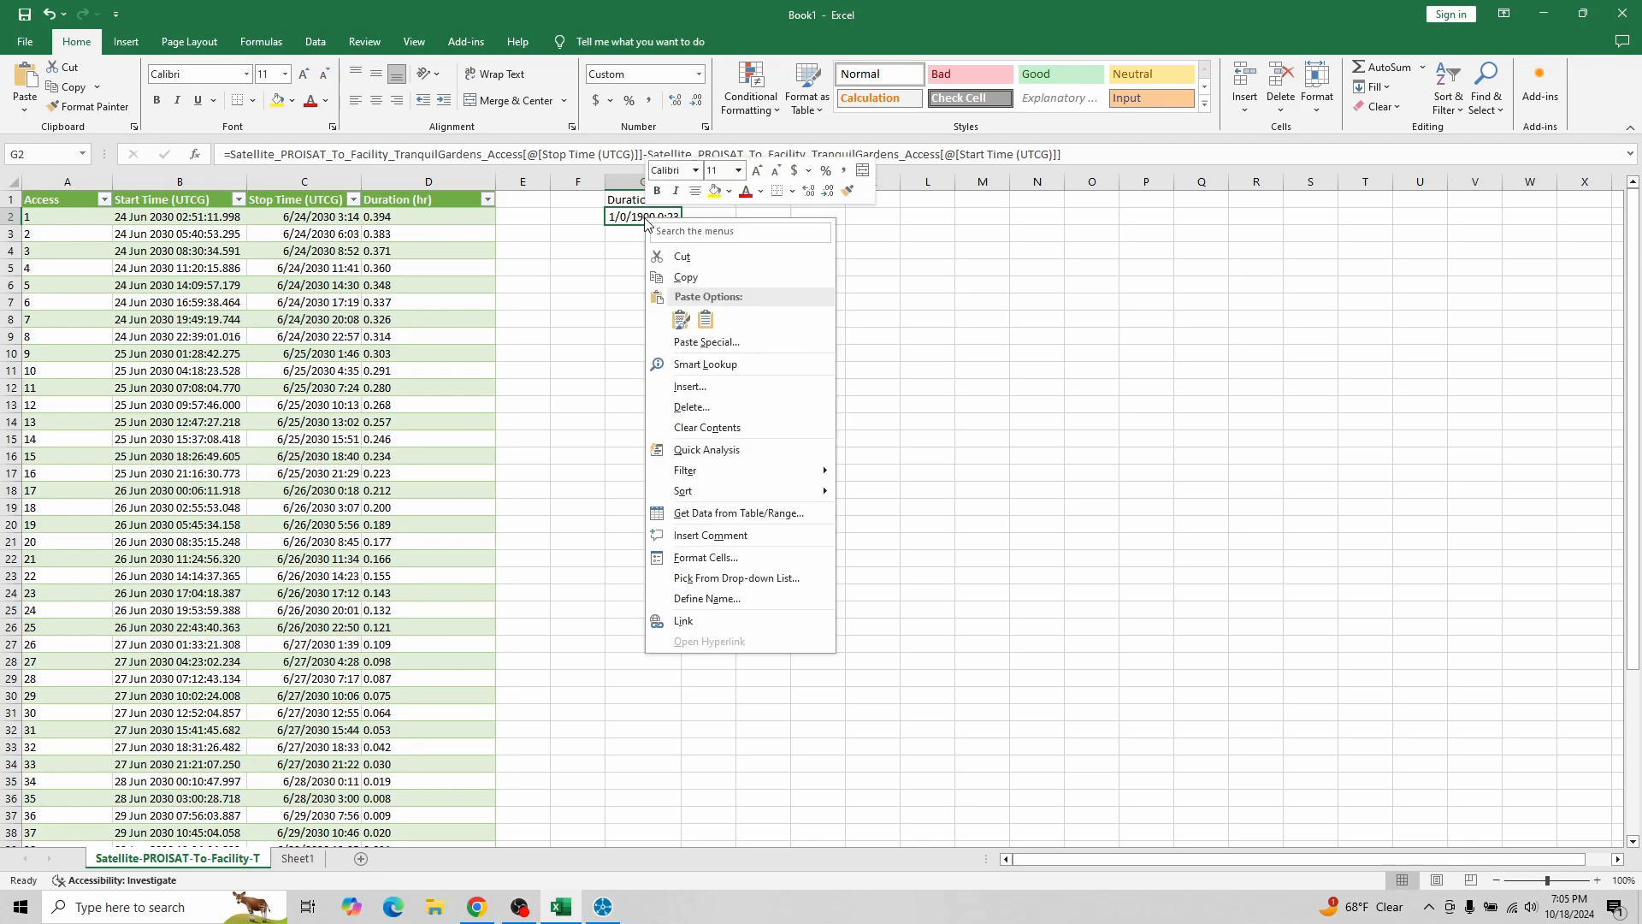
pyautogui.click(765, 552)
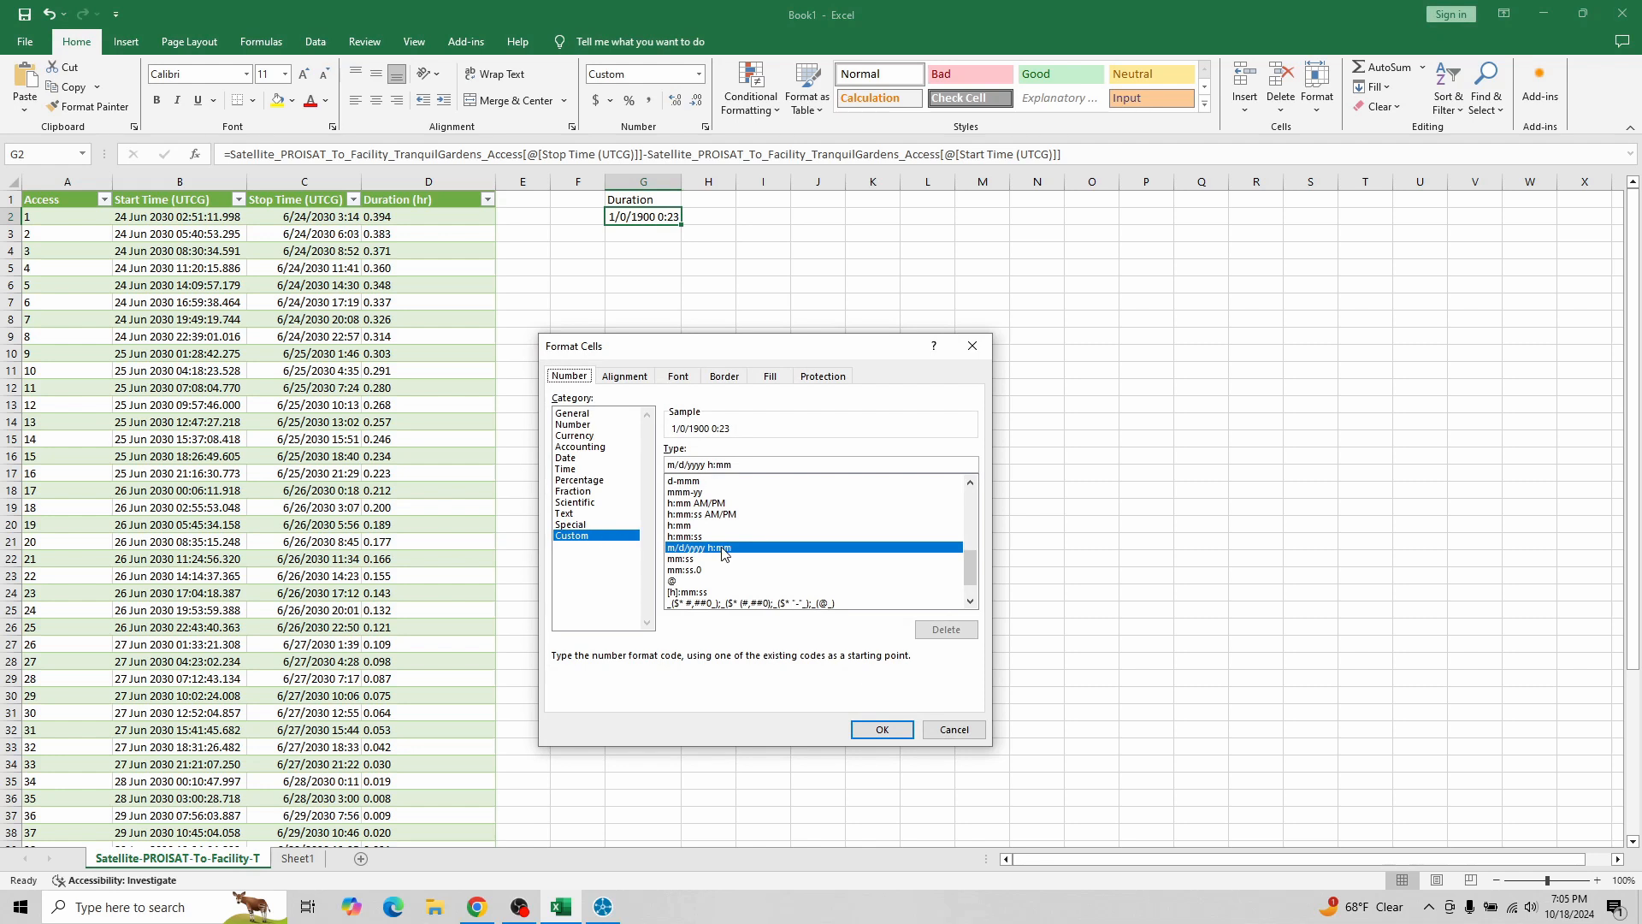
pyautogui.click(571, 426)
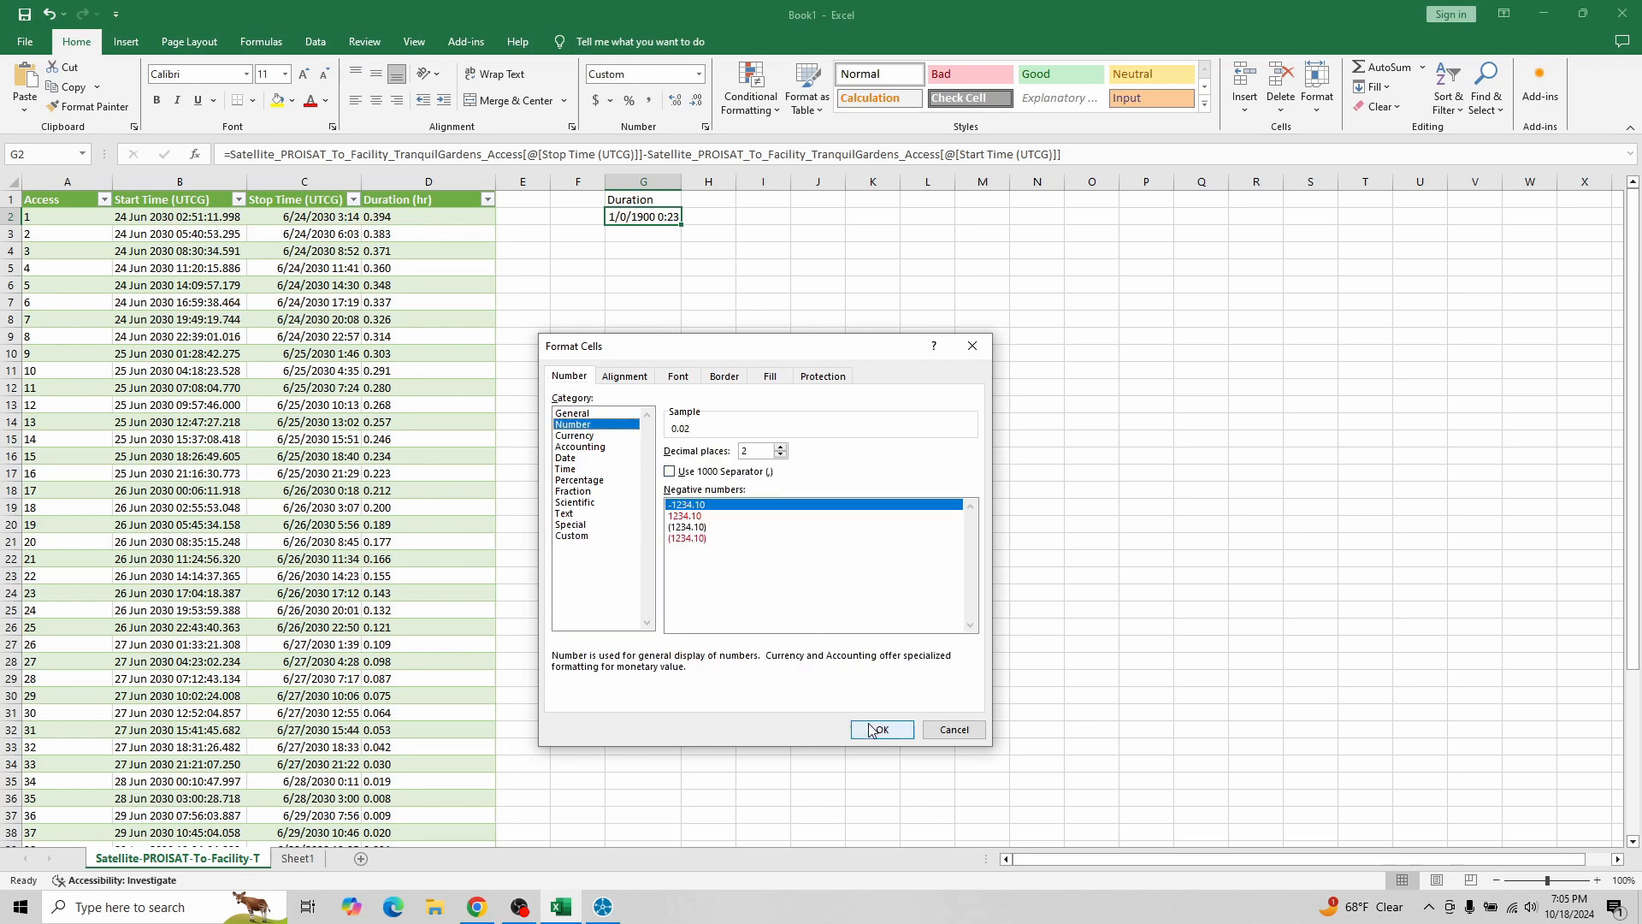
pyautogui.click(781, 446)
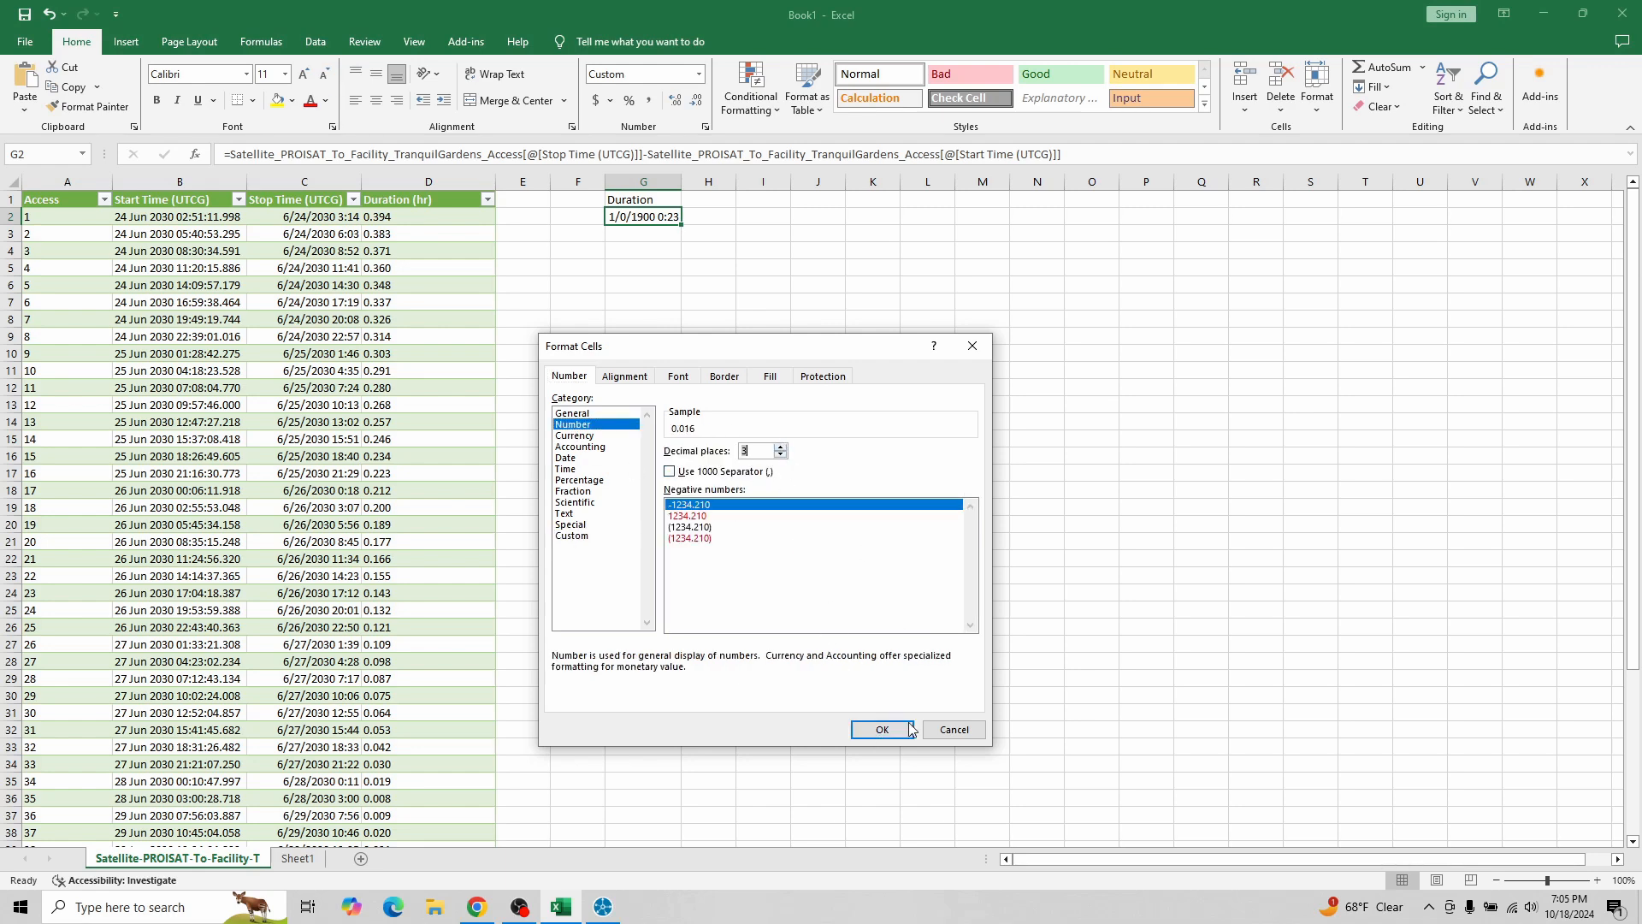
pyautogui.click(883, 728)
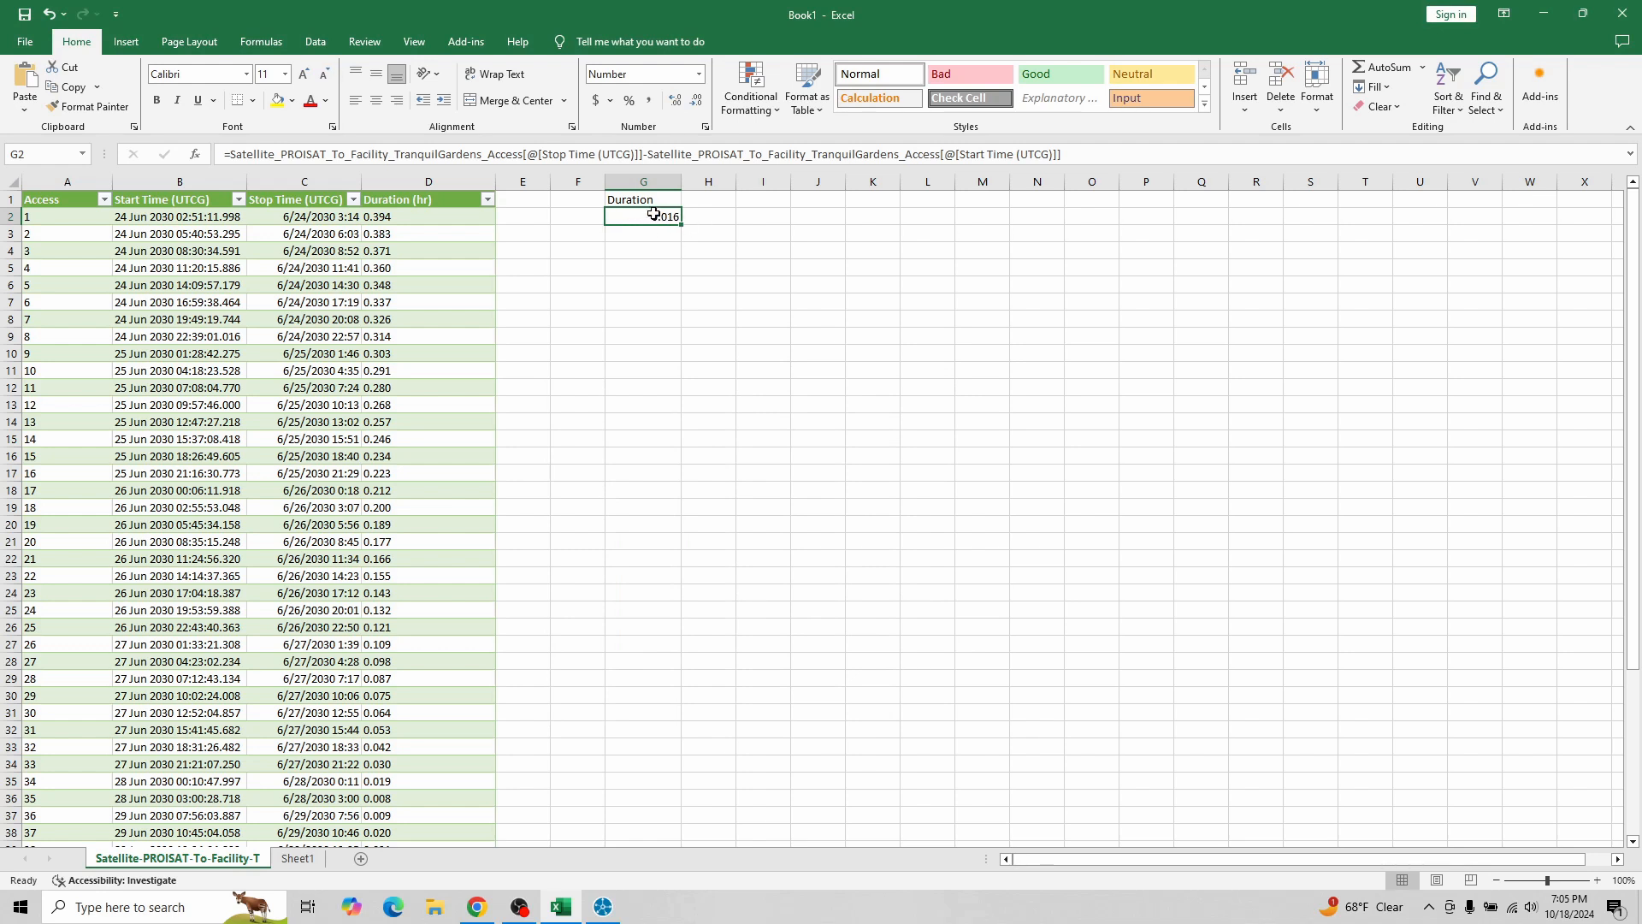
# Step: Enter =G2*24 in H2 to convert the duration to hours and compare it with the reported duration in D2
pyautogui.click(708, 217)
pyautogui.click(660, 217)
pyautogui.click(706, 219)
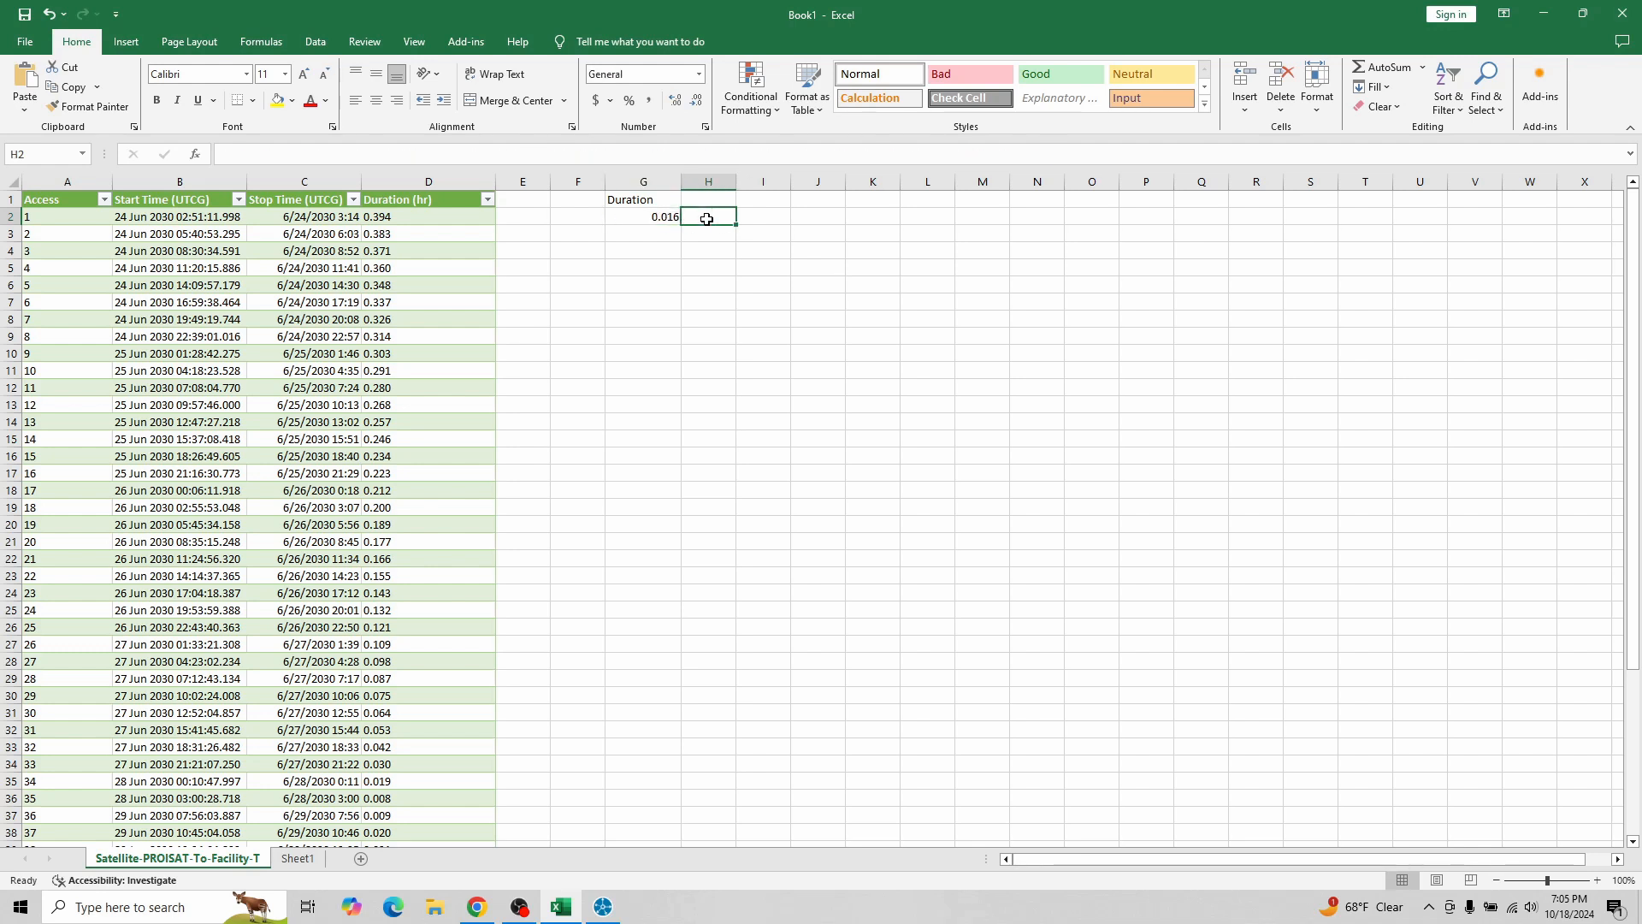
pyautogui.write('=')
pyautogui.click(637, 217)
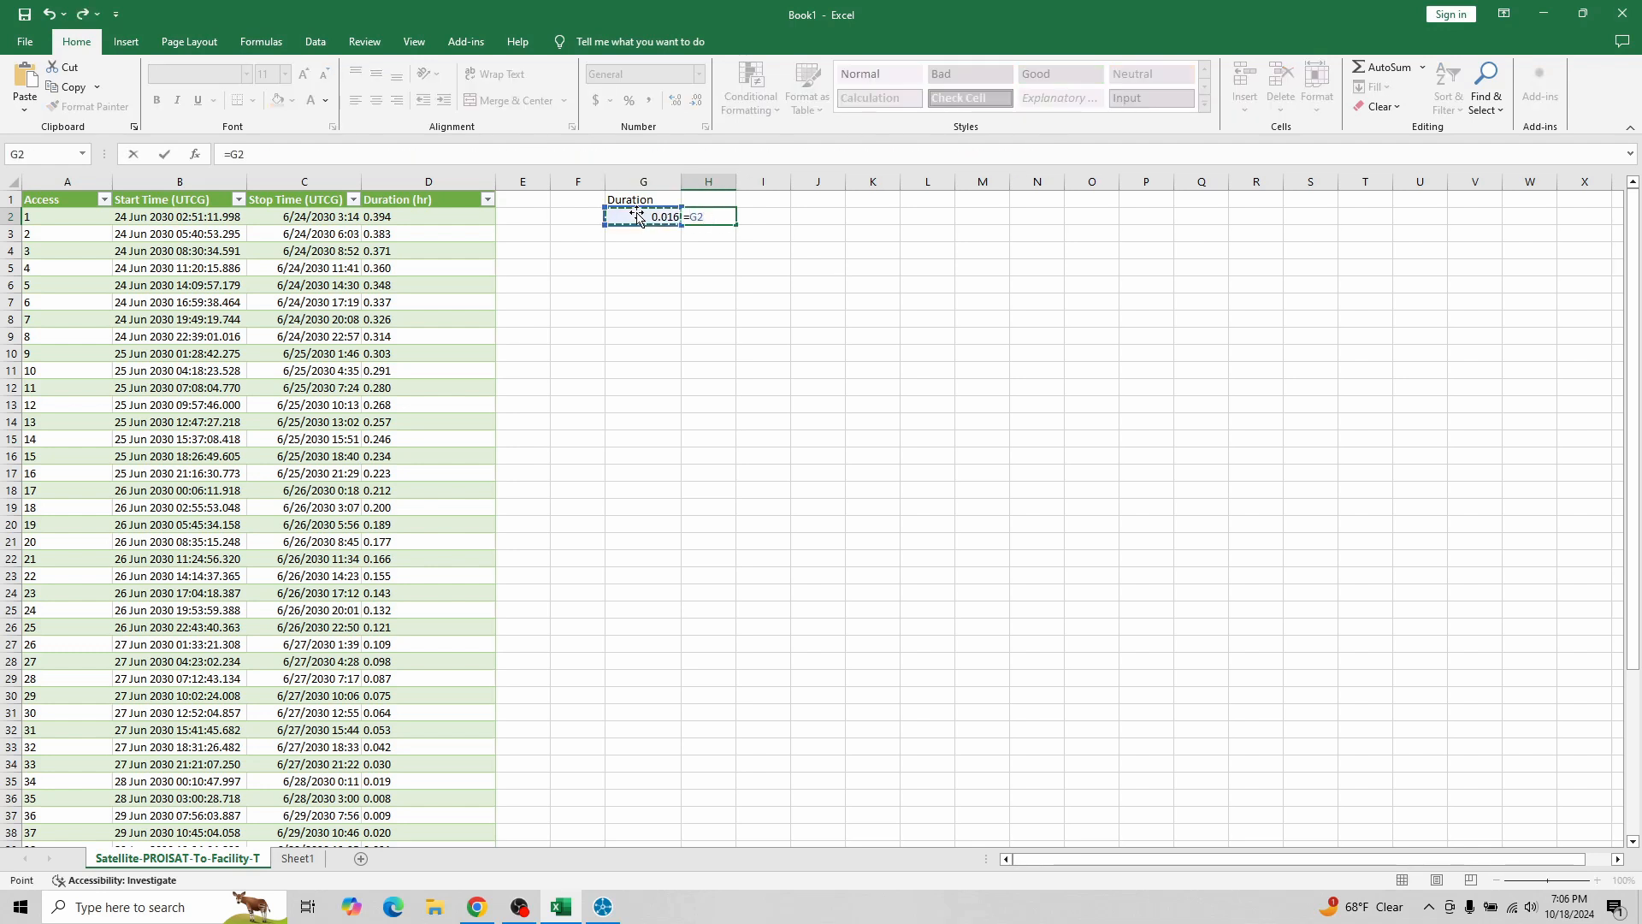
pyautogui.write('*2')
pyautogui.press('Return')
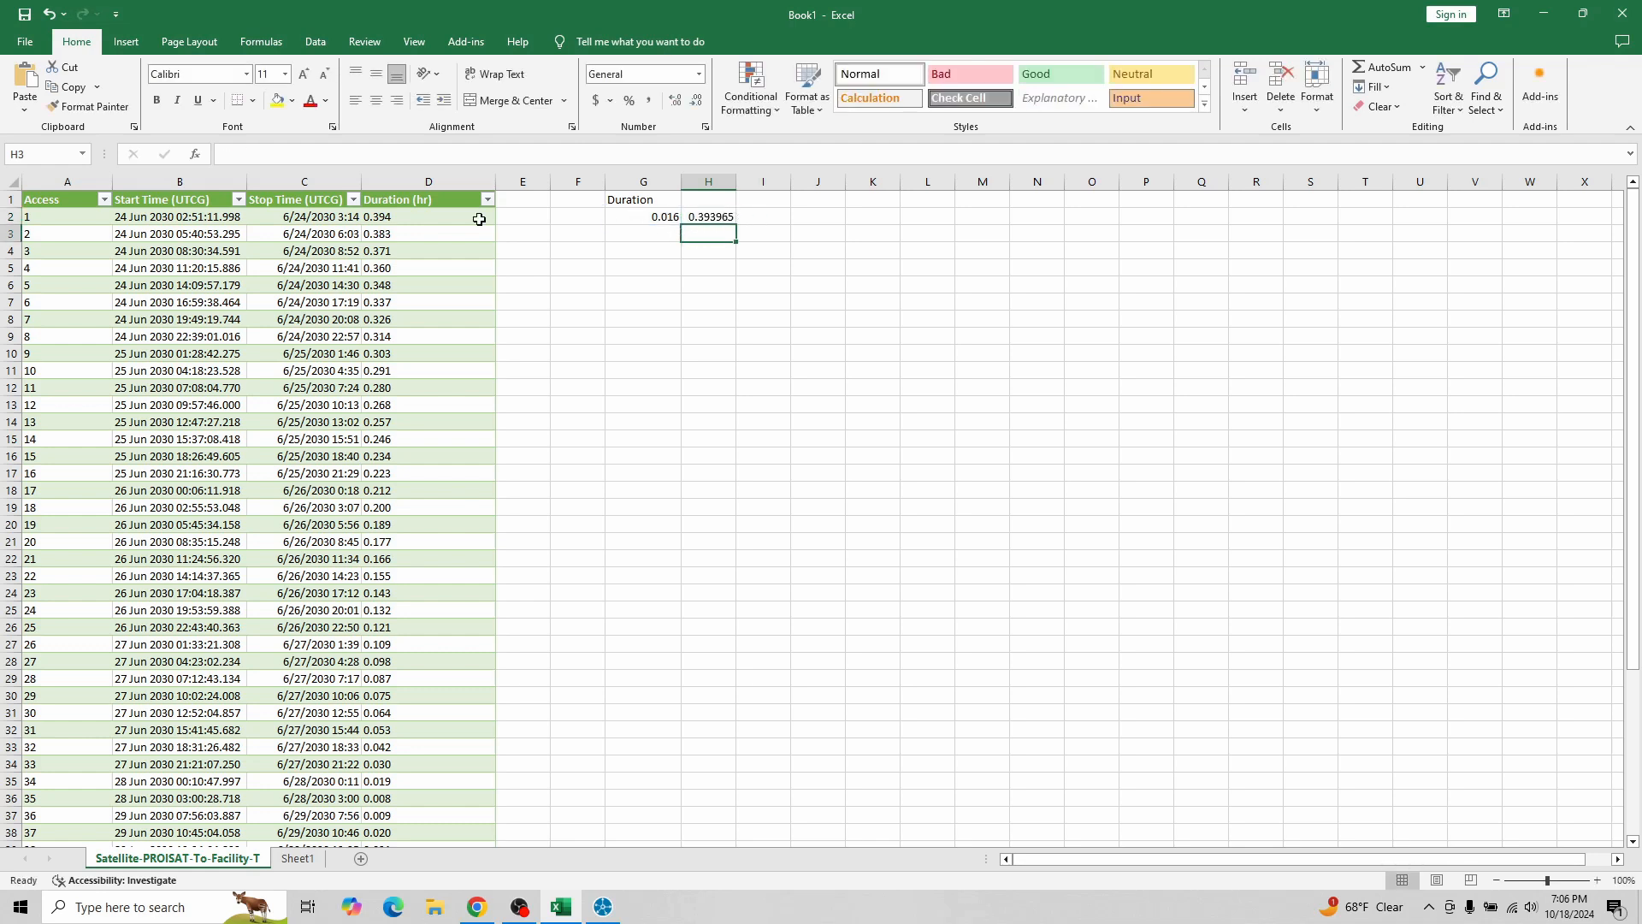
pyautogui.click(395, 221)
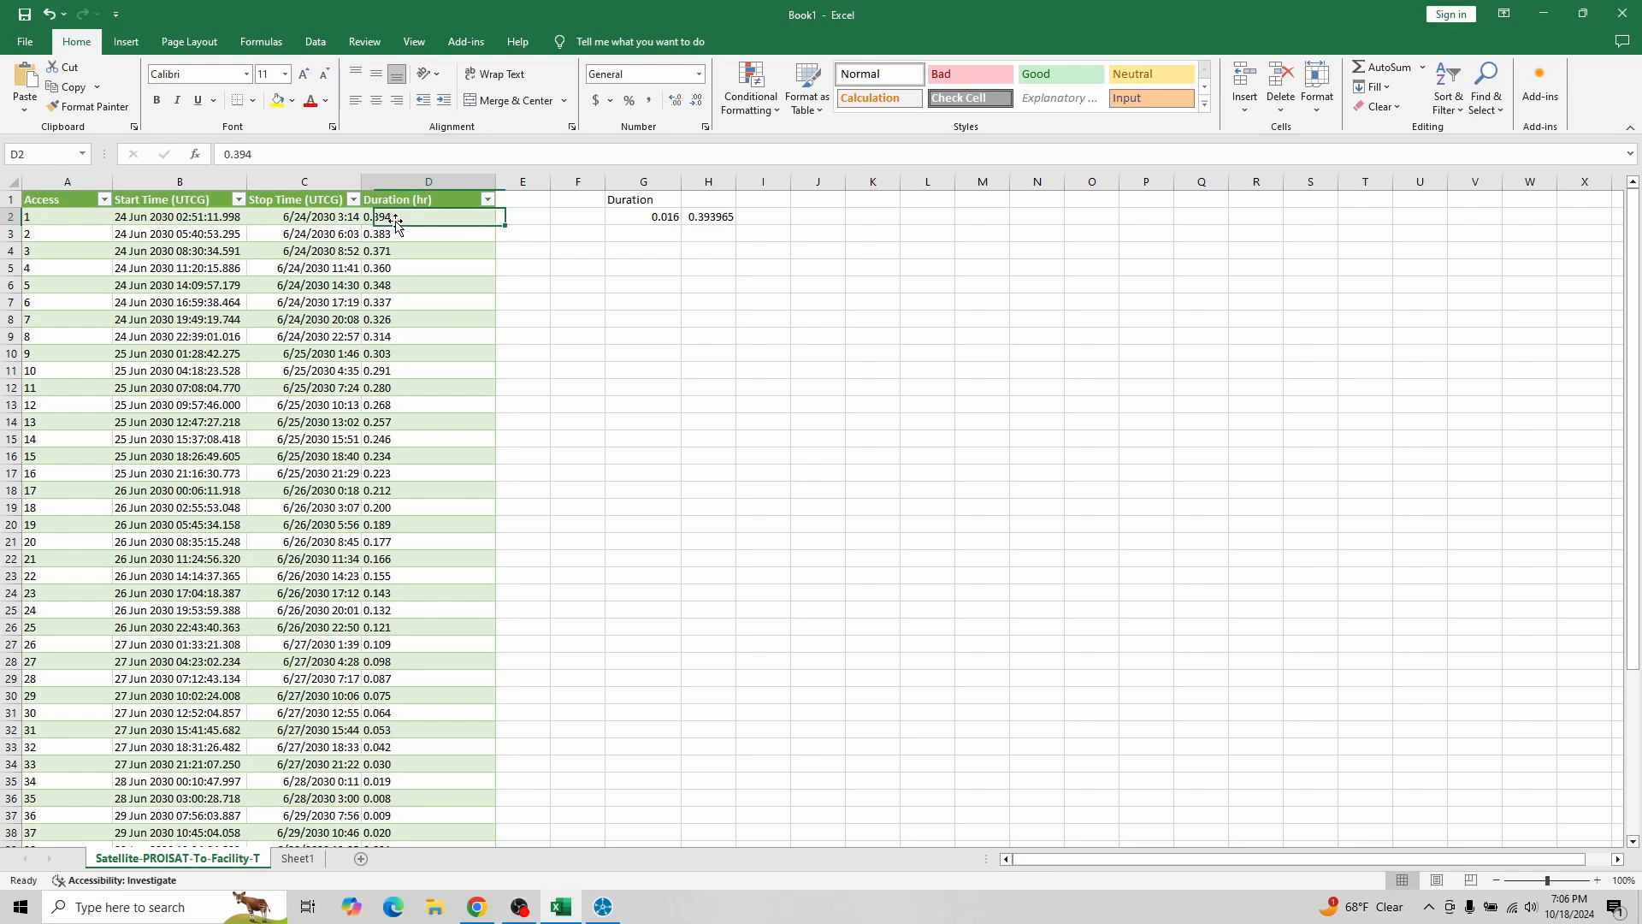
pyautogui.click(647, 217)
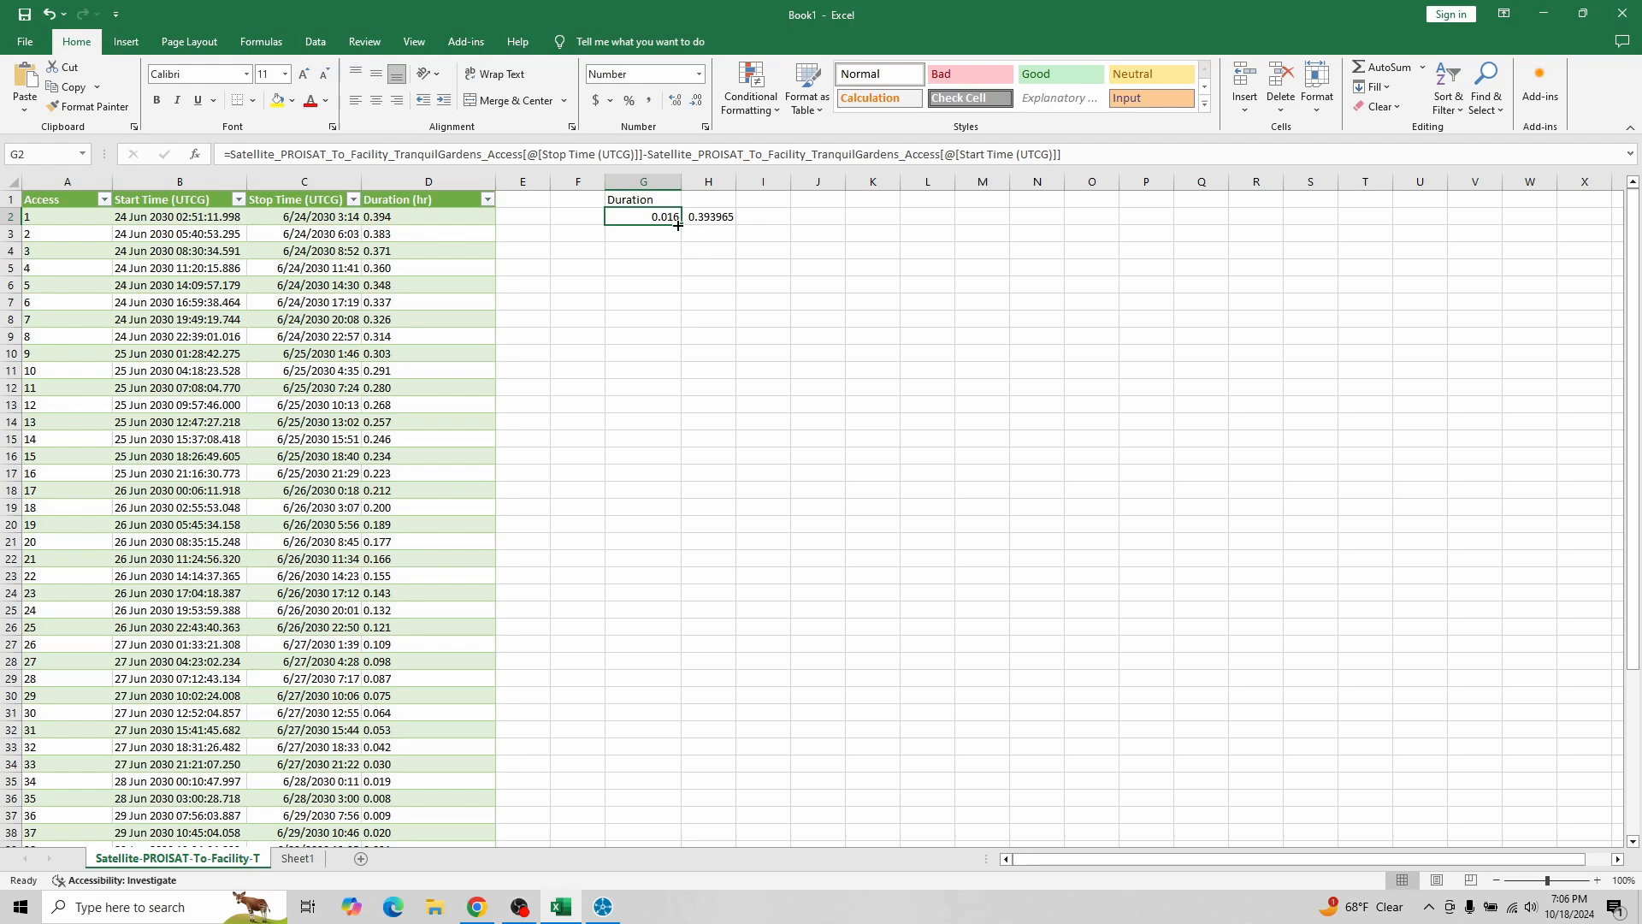
# Step: Copy the duration formula from G2 down through G43 so every access row gets its stop-minus-start duration
pyautogui.moveTo(679, 224); pyautogui.dragTo(682, 783)
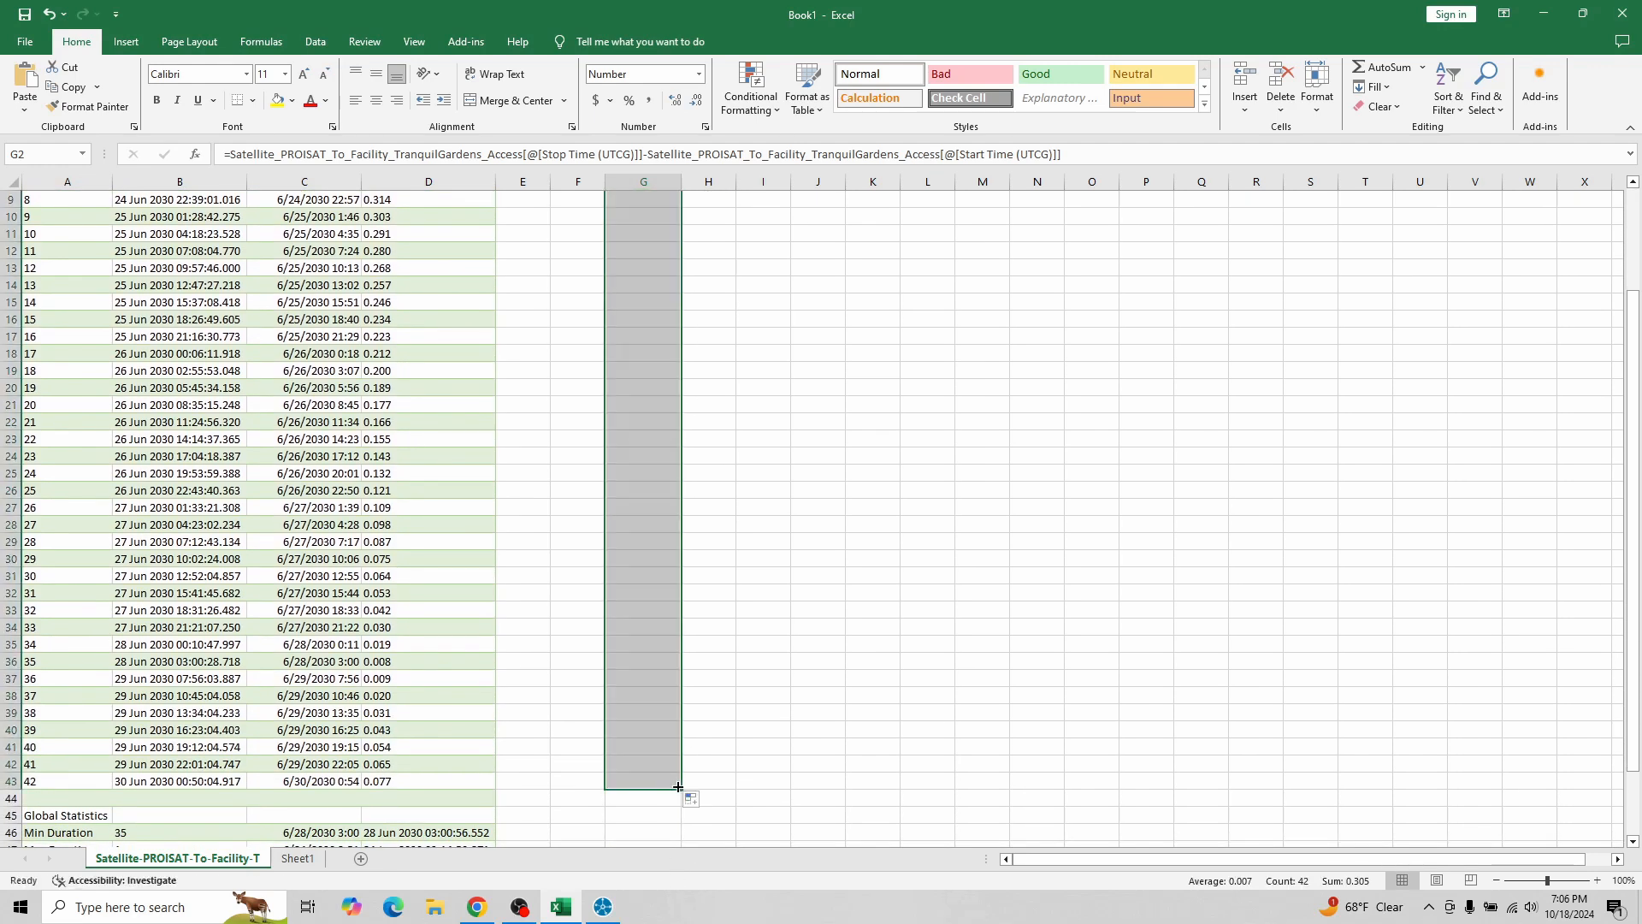
pyautogui.click(742, 759)
pyautogui.click(676, 786)
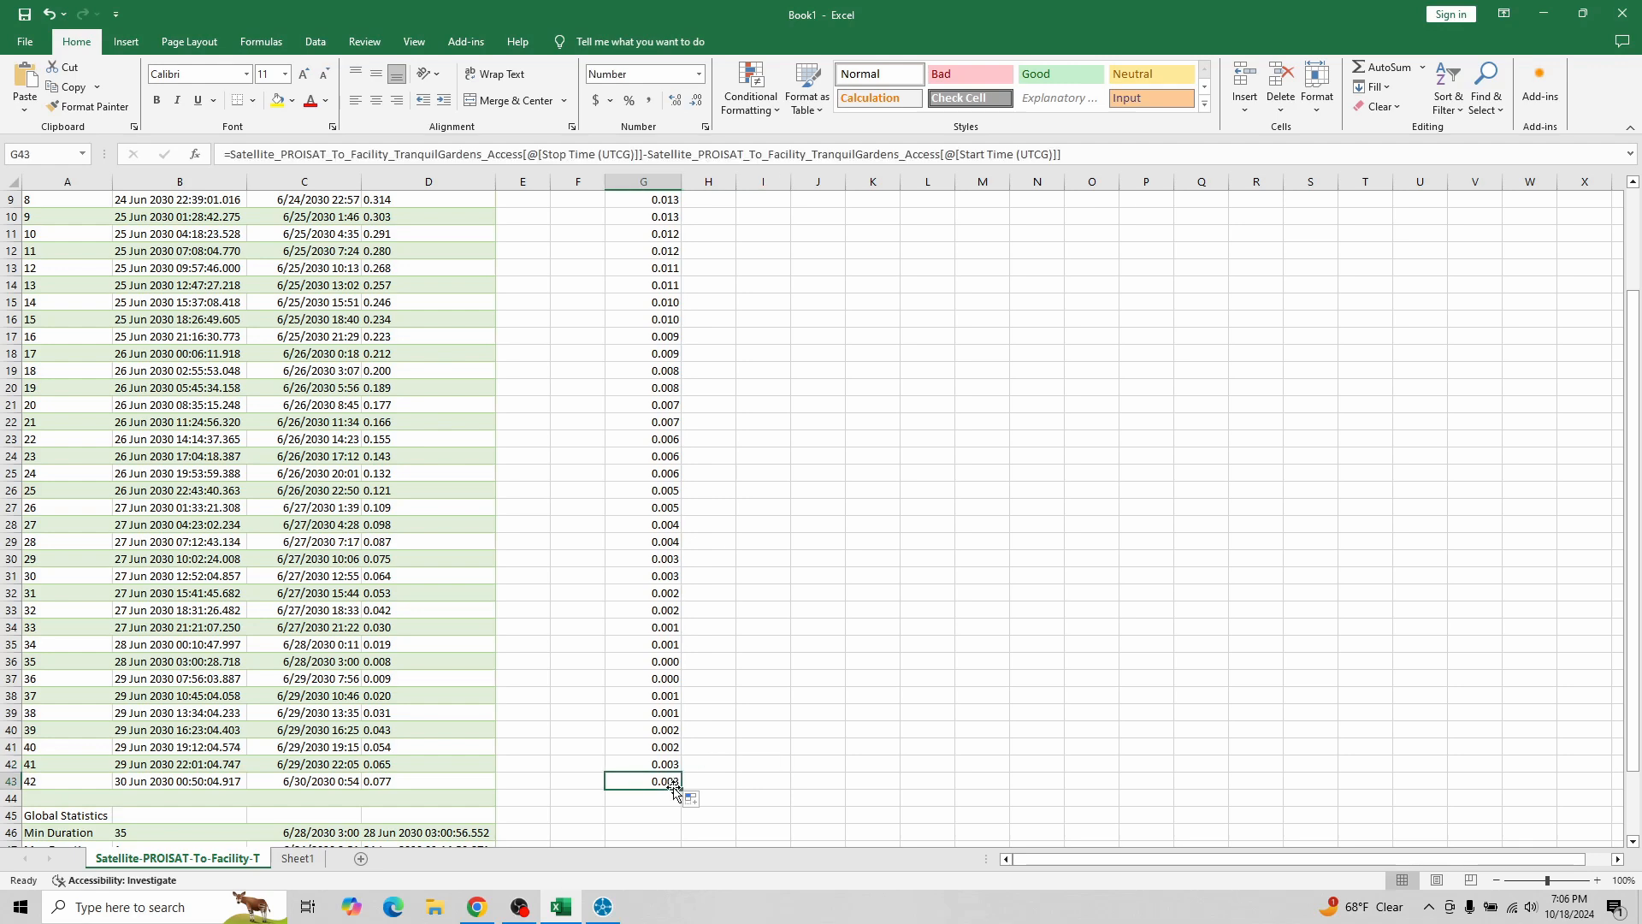
pyautogui.scroll(3, 744, 603)
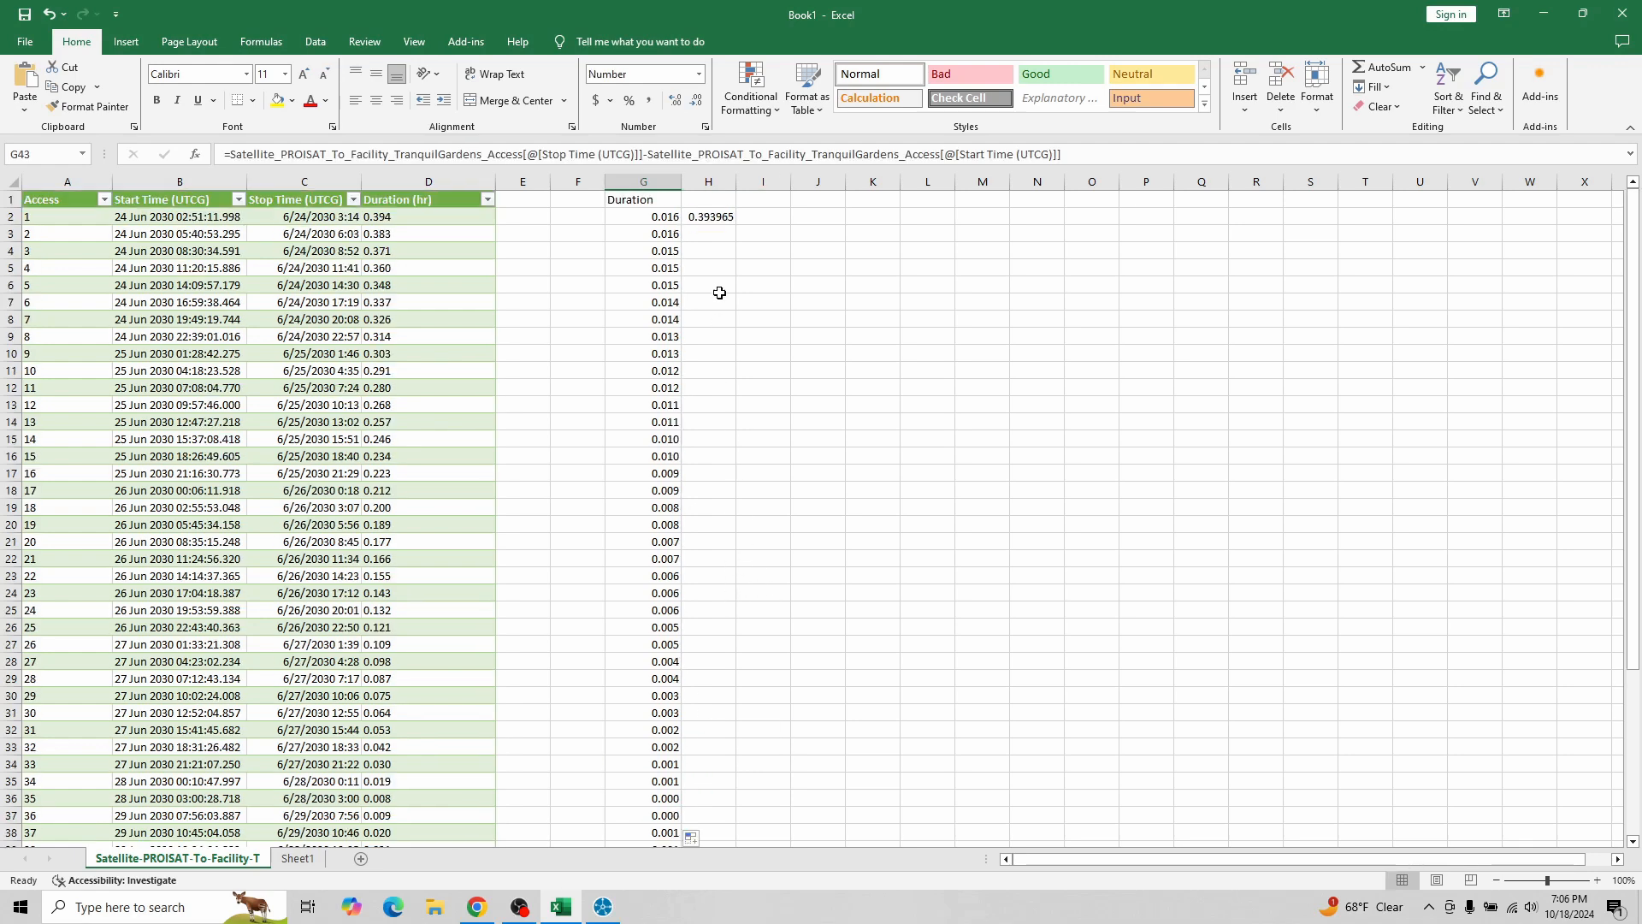
# Step: Fill the hours conversion formula from H2 down through H43 for all access rows
pyautogui.click(729, 217)
pyautogui.moveTo(739, 227); pyautogui.dragTo(714, 825)
pyautogui.scroll(2, 779, 469)
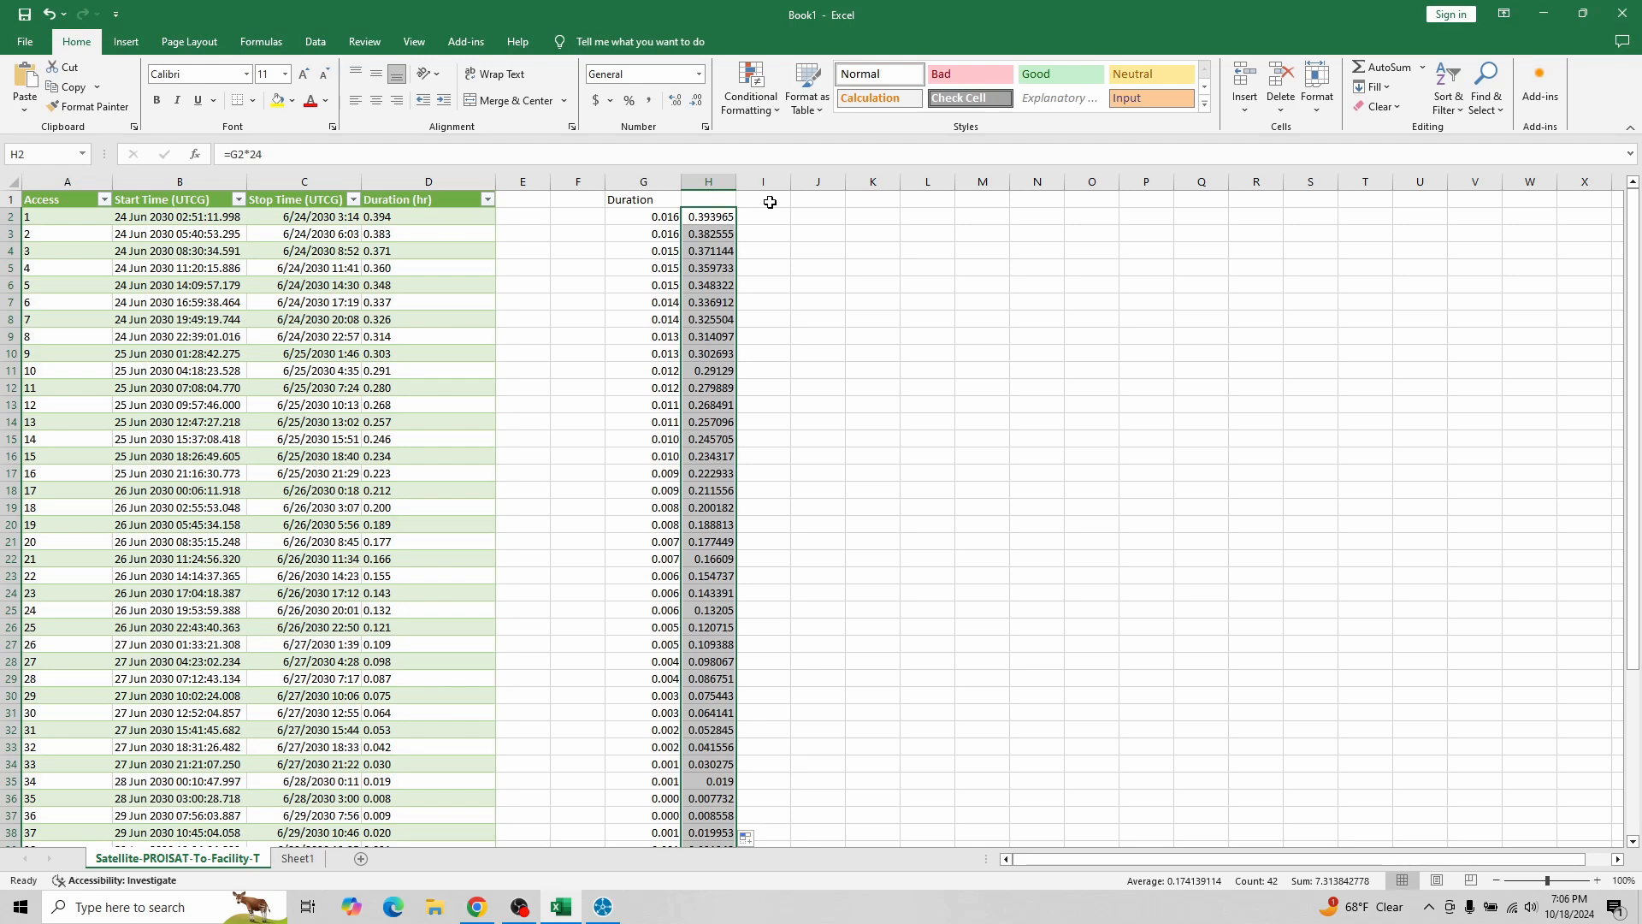
# Step: Format the hour durations in H2:H43 as Number with 2 decimal places and check the column down to the last access
pyautogui.rightClick(714, 219)
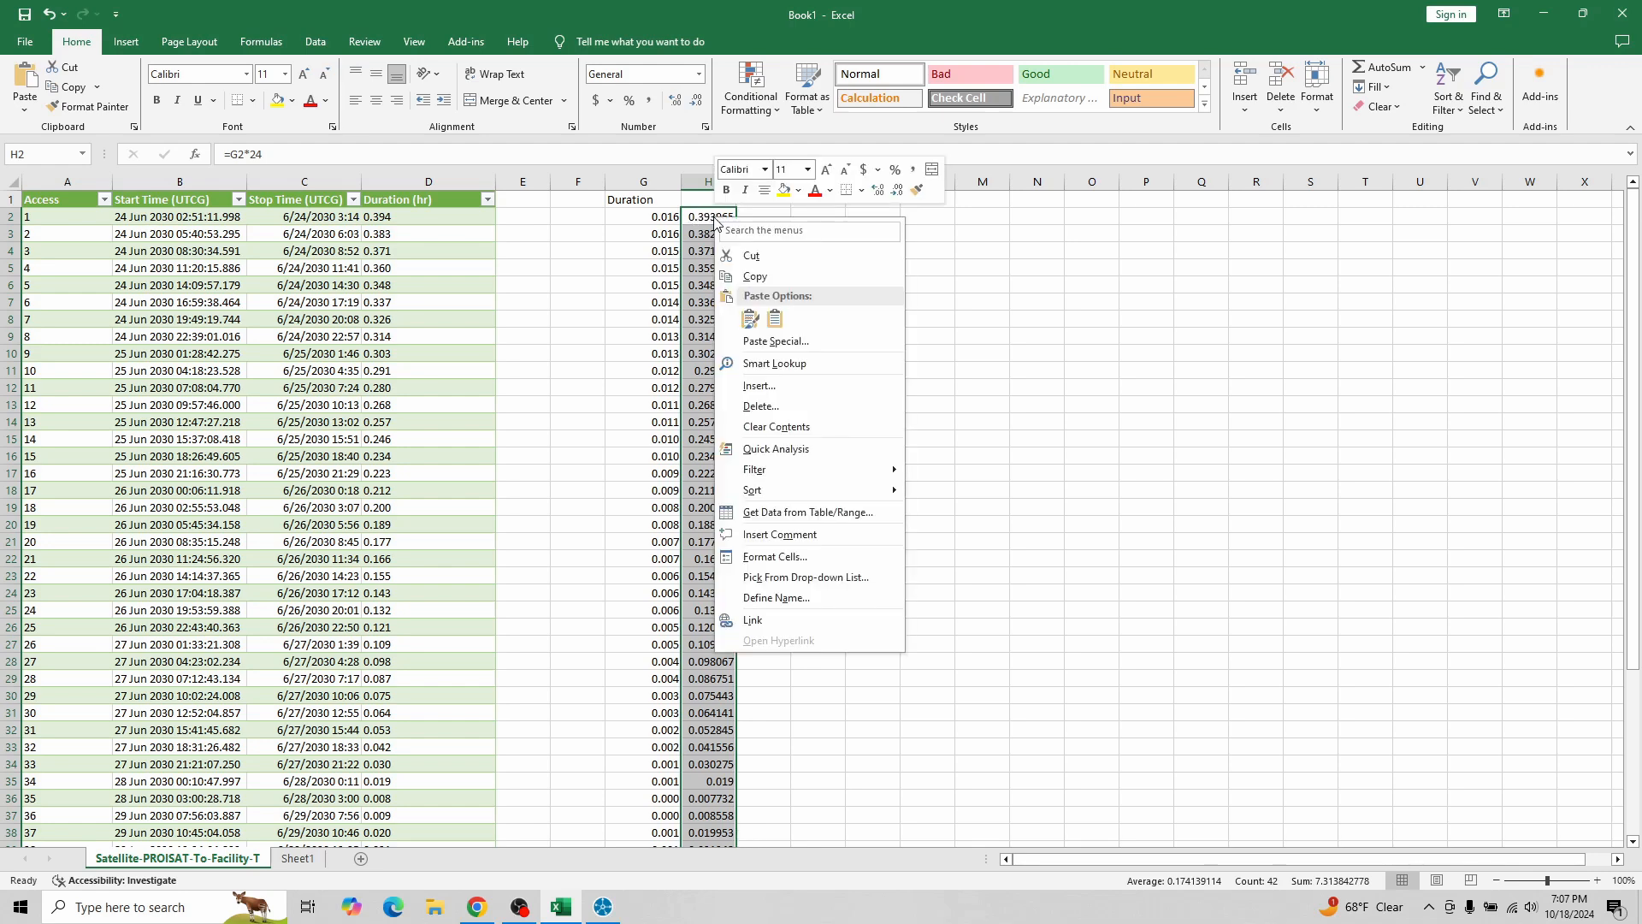
pyautogui.click(814, 556)
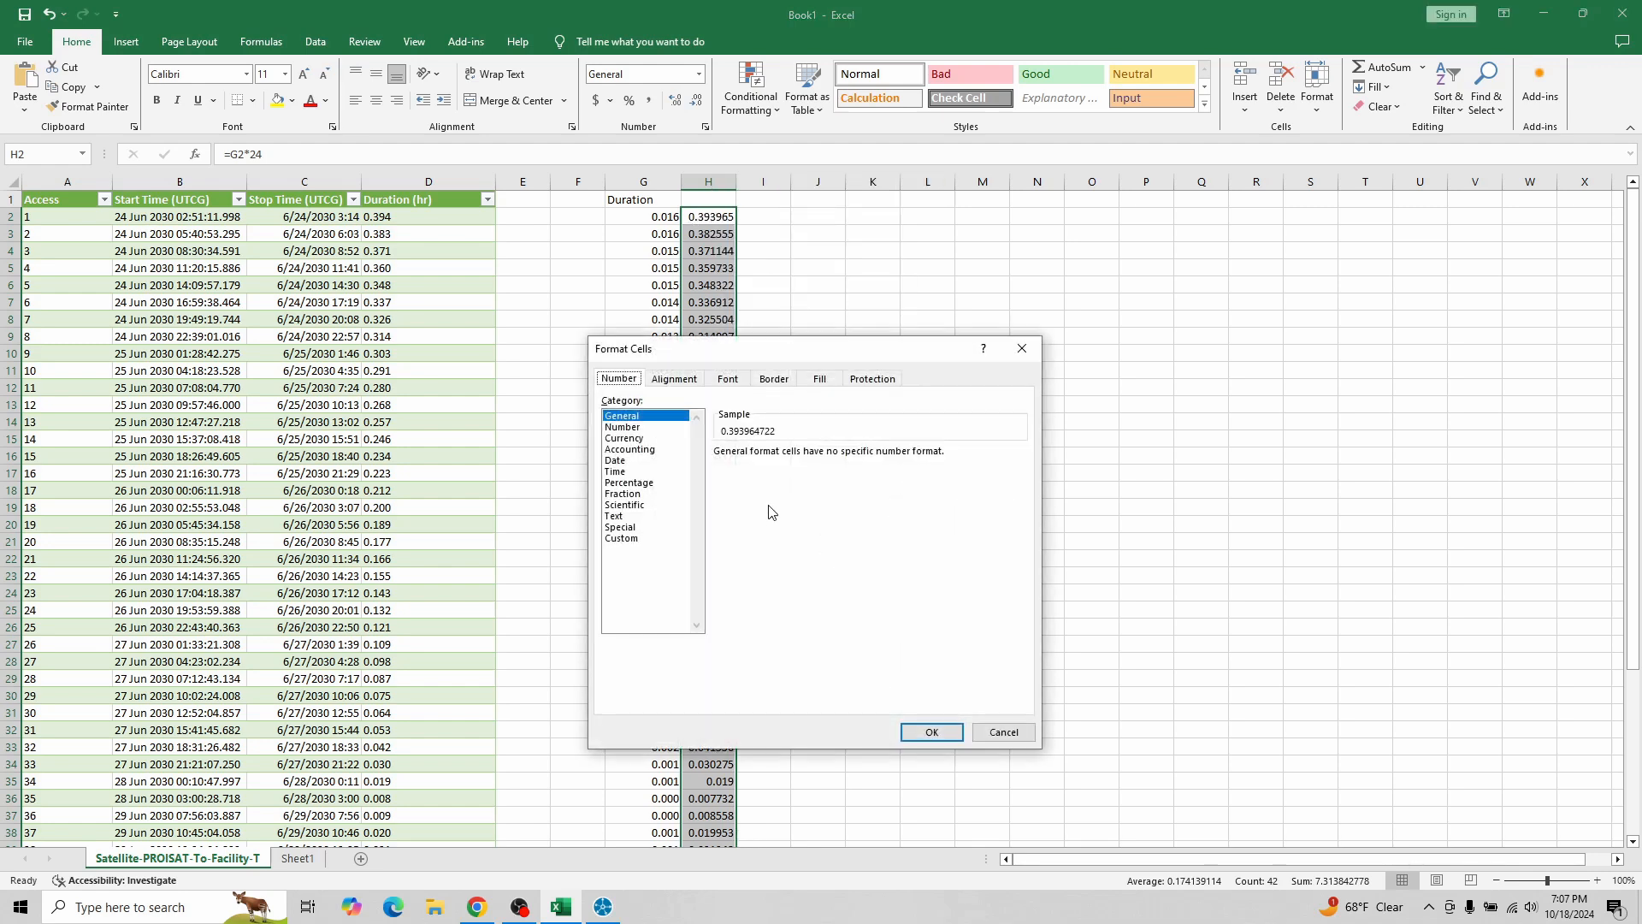
pyautogui.click(623, 427)
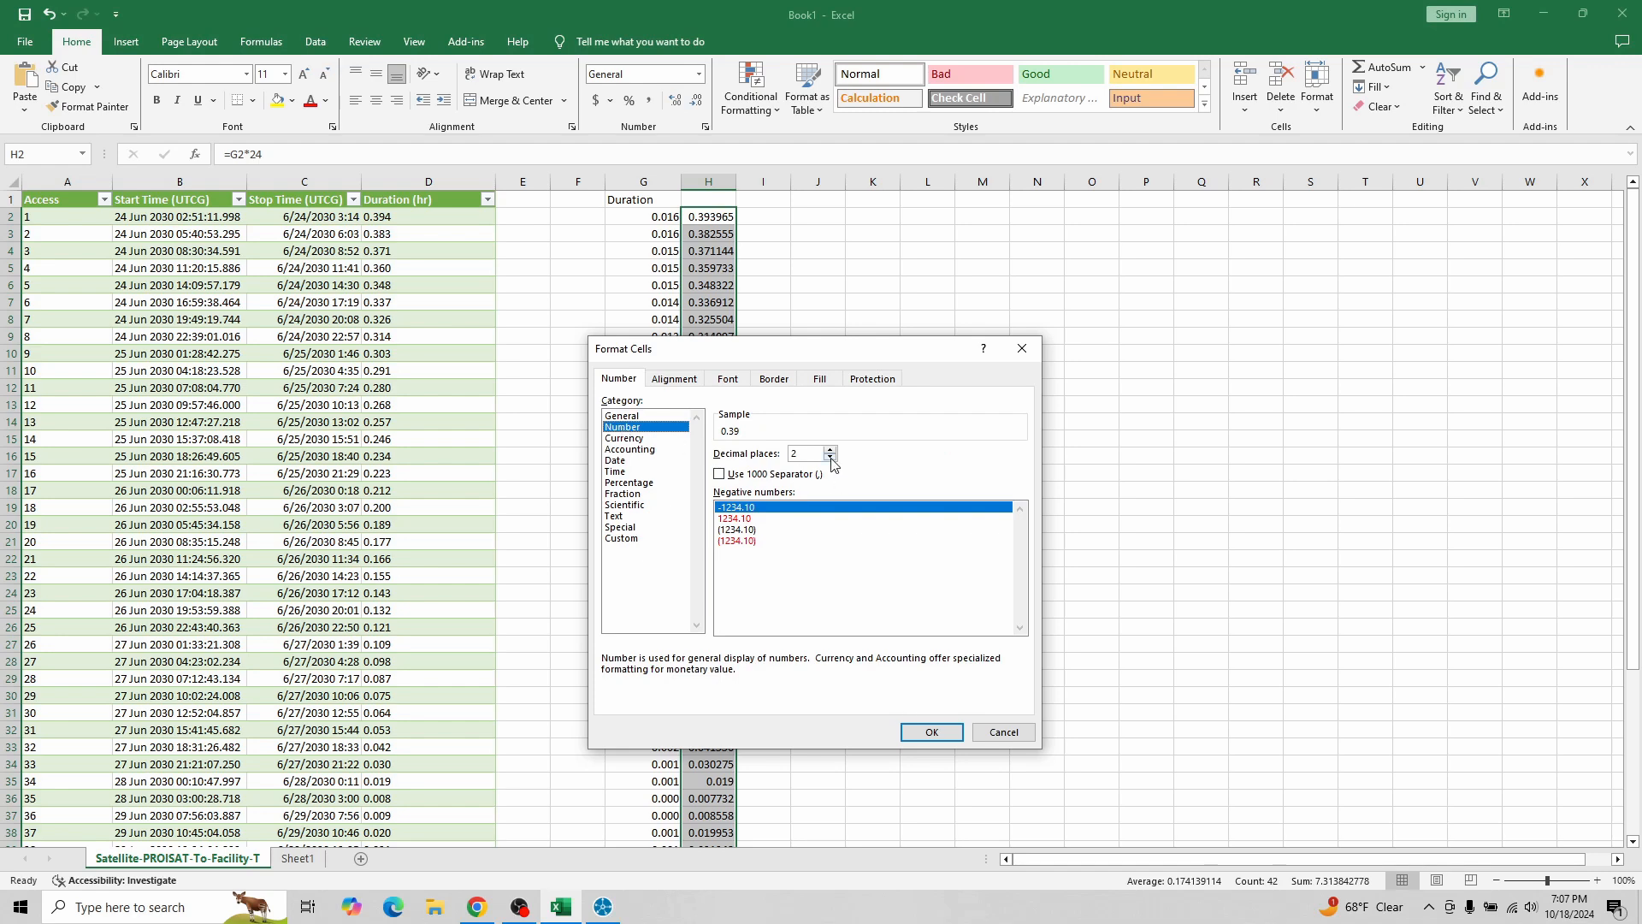
pyautogui.click(951, 733)
pyautogui.scroll(-3, 724, 435)
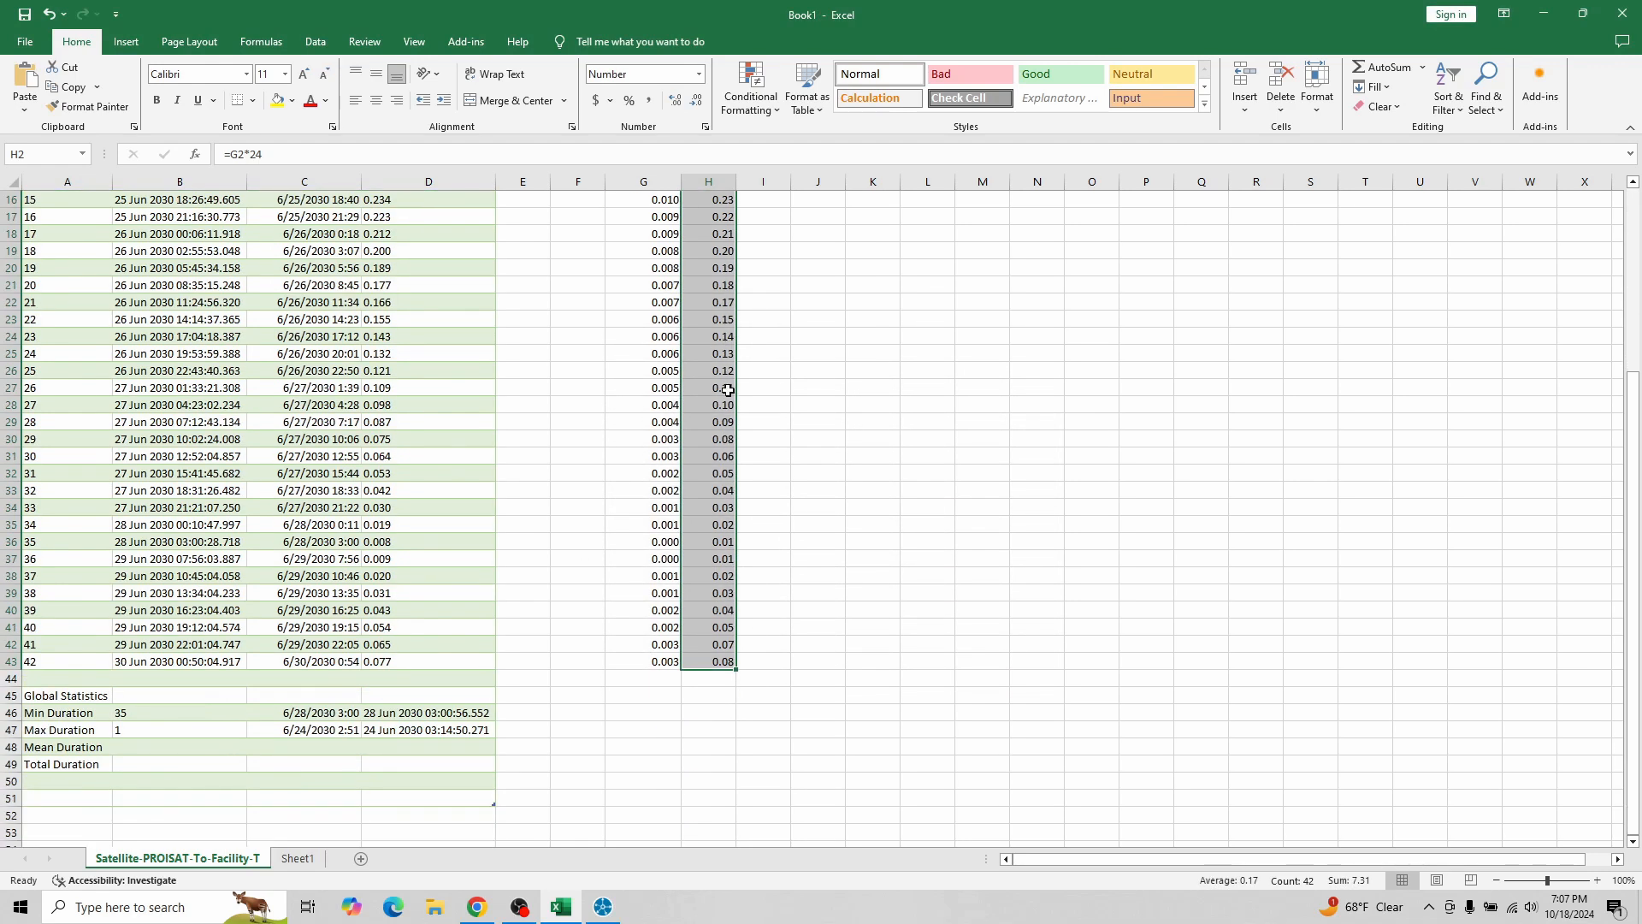
pyautogui.scroll(3, 729, 390)
pyautogui.click(766, 354)
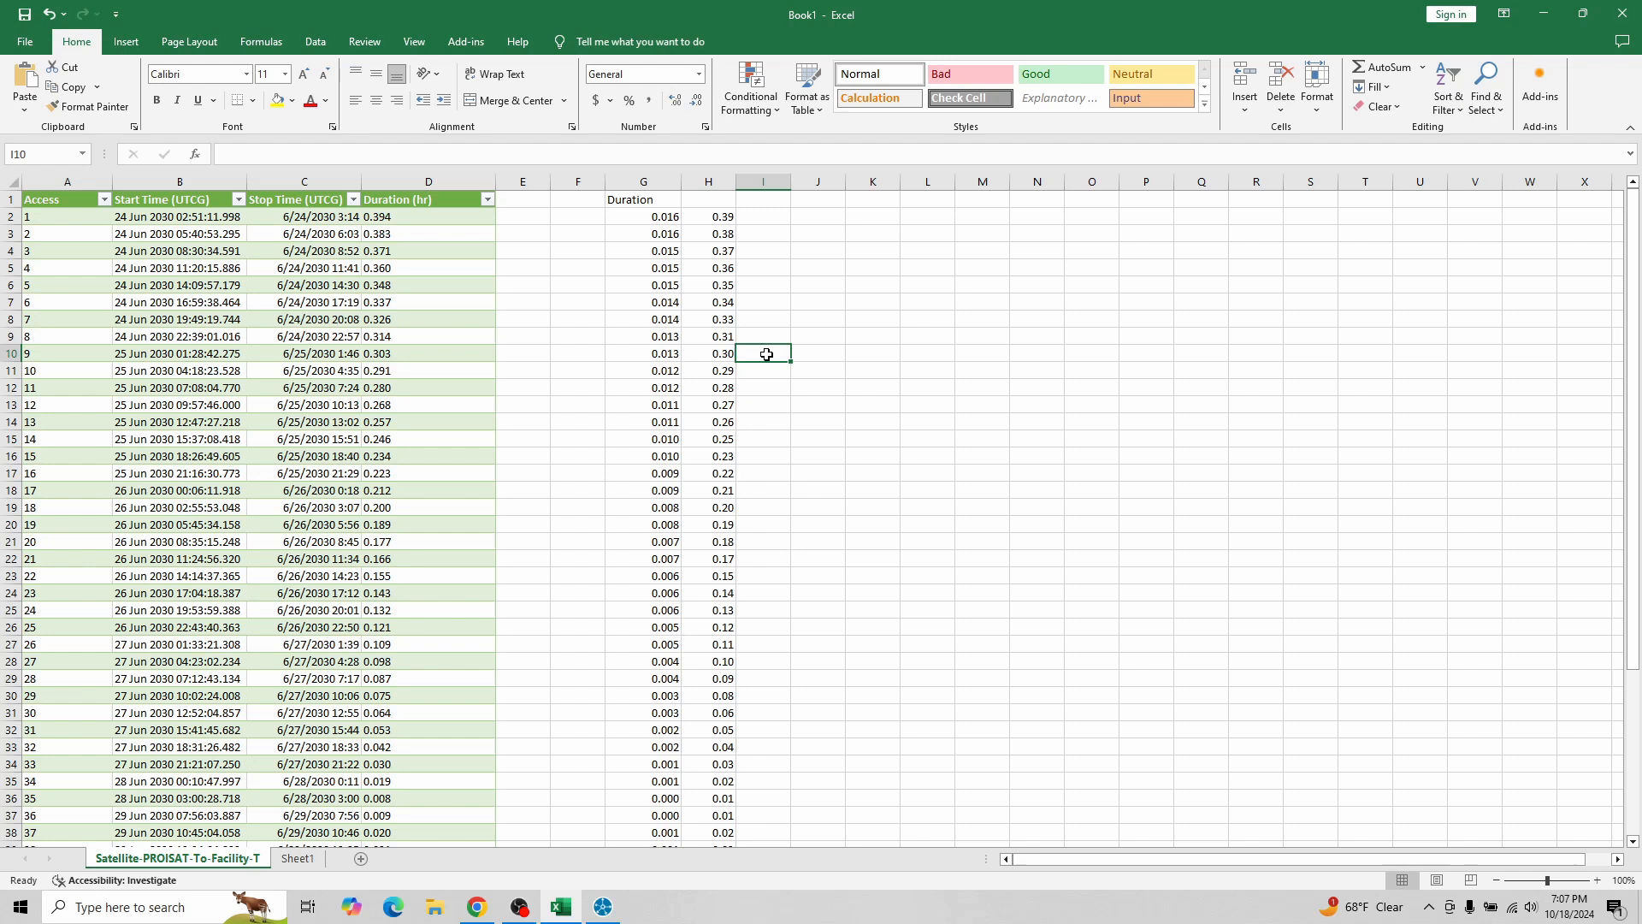
pyautogui.click(867, 904)
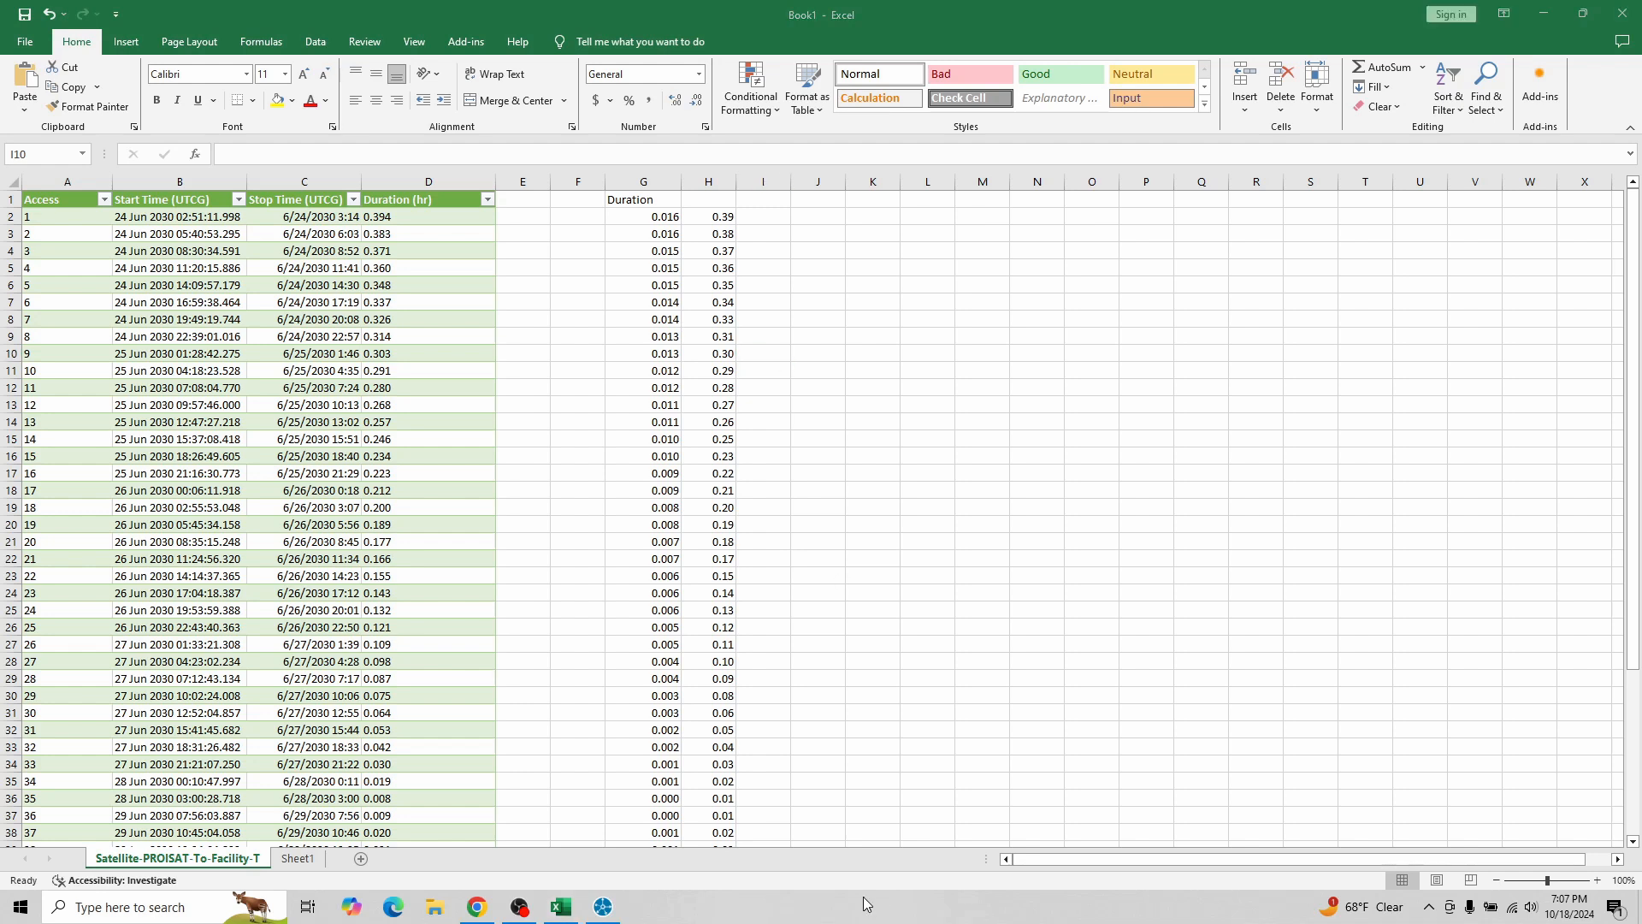